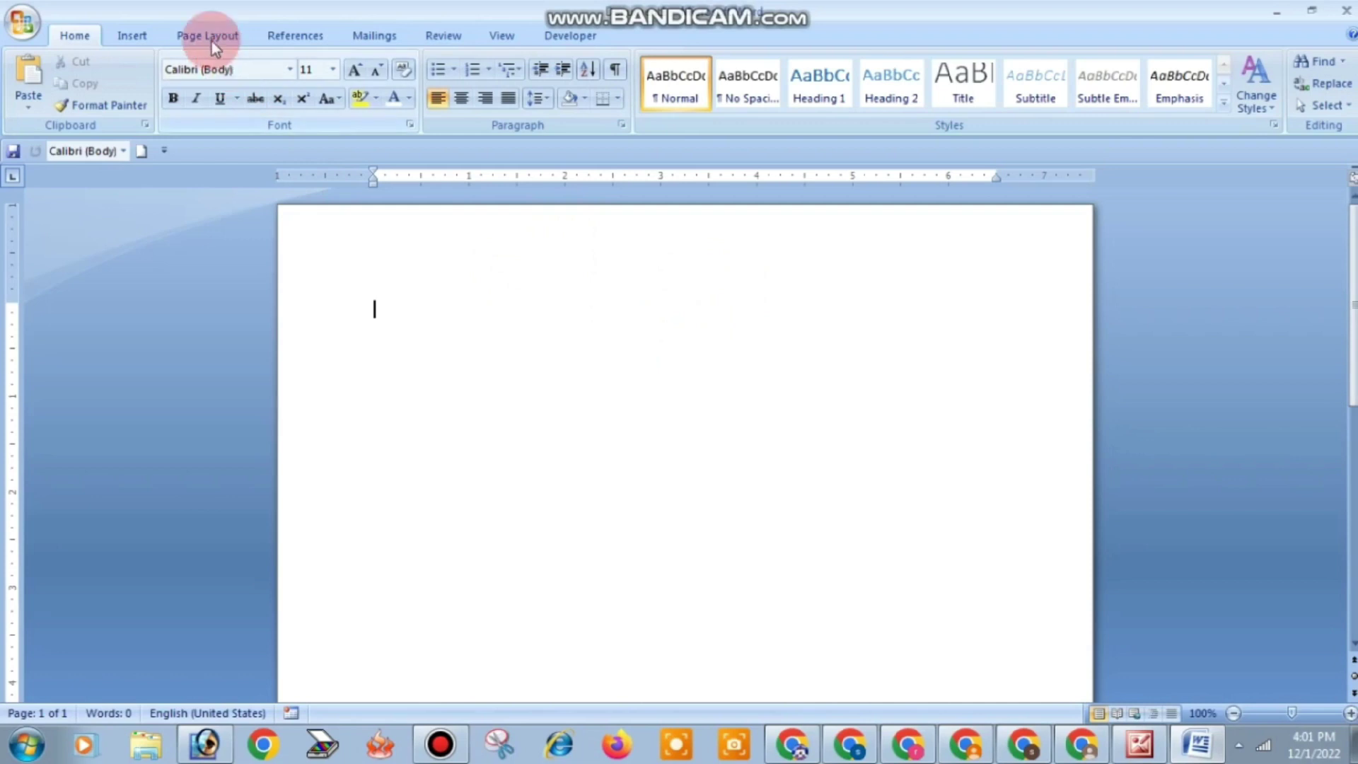
- Set the page to Portrait orientation, A4 paper size and Narrow 0.5-inch margins
click(213, 37)
click(225, 80)
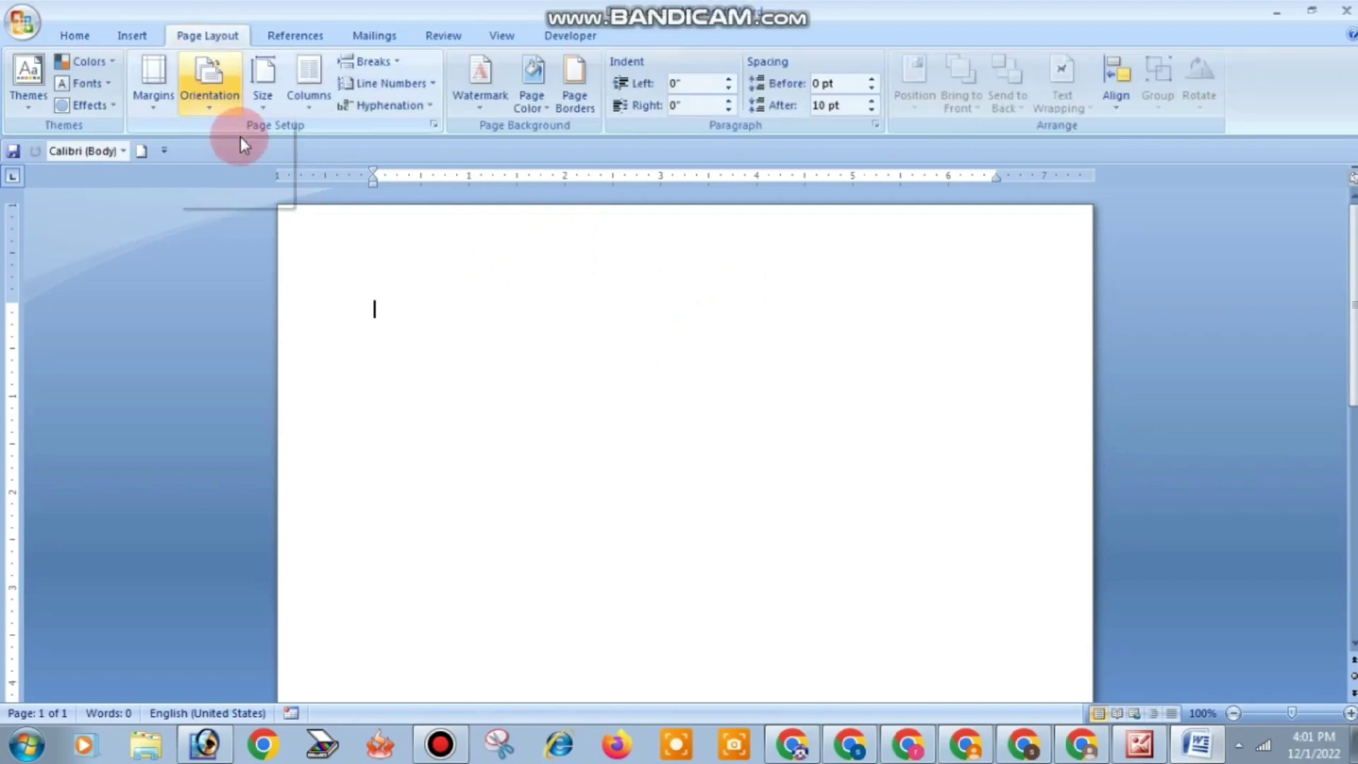
click(244, 145)
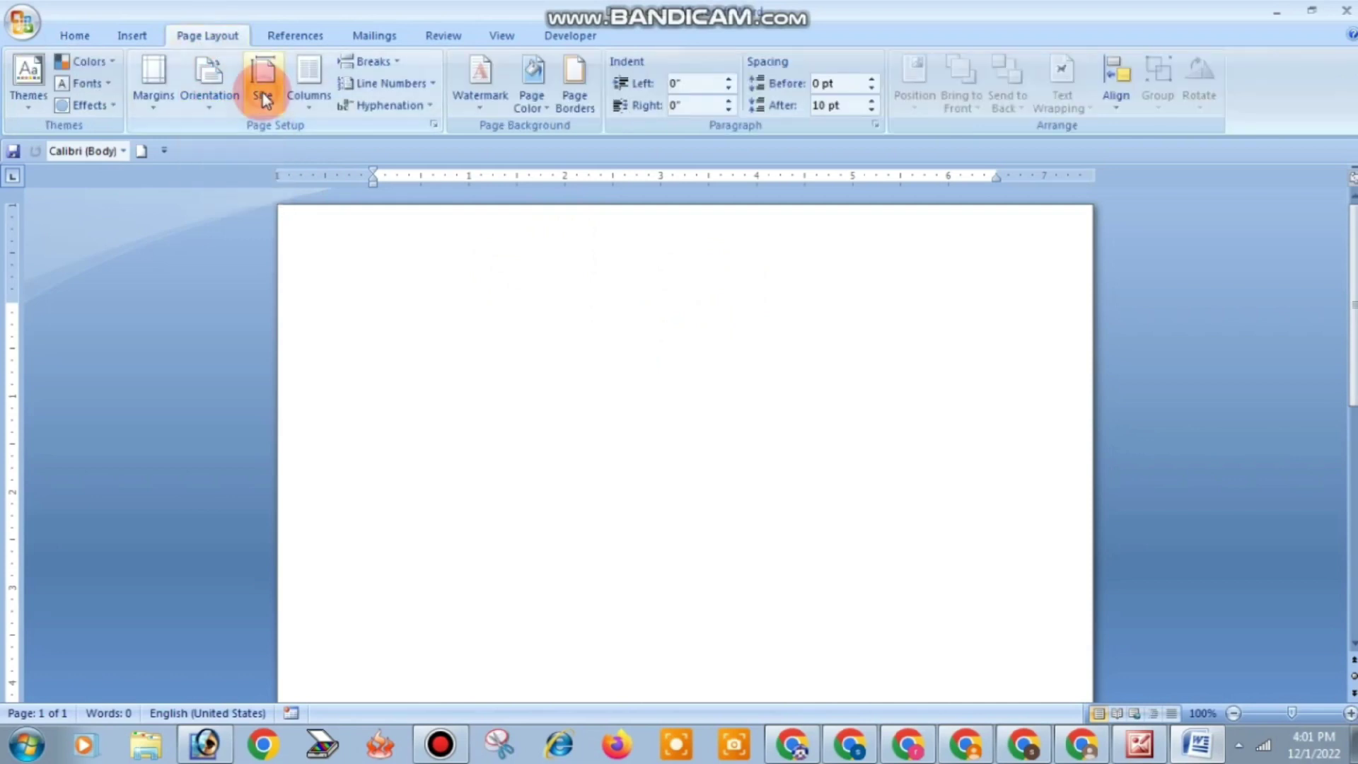
click(266, 105)
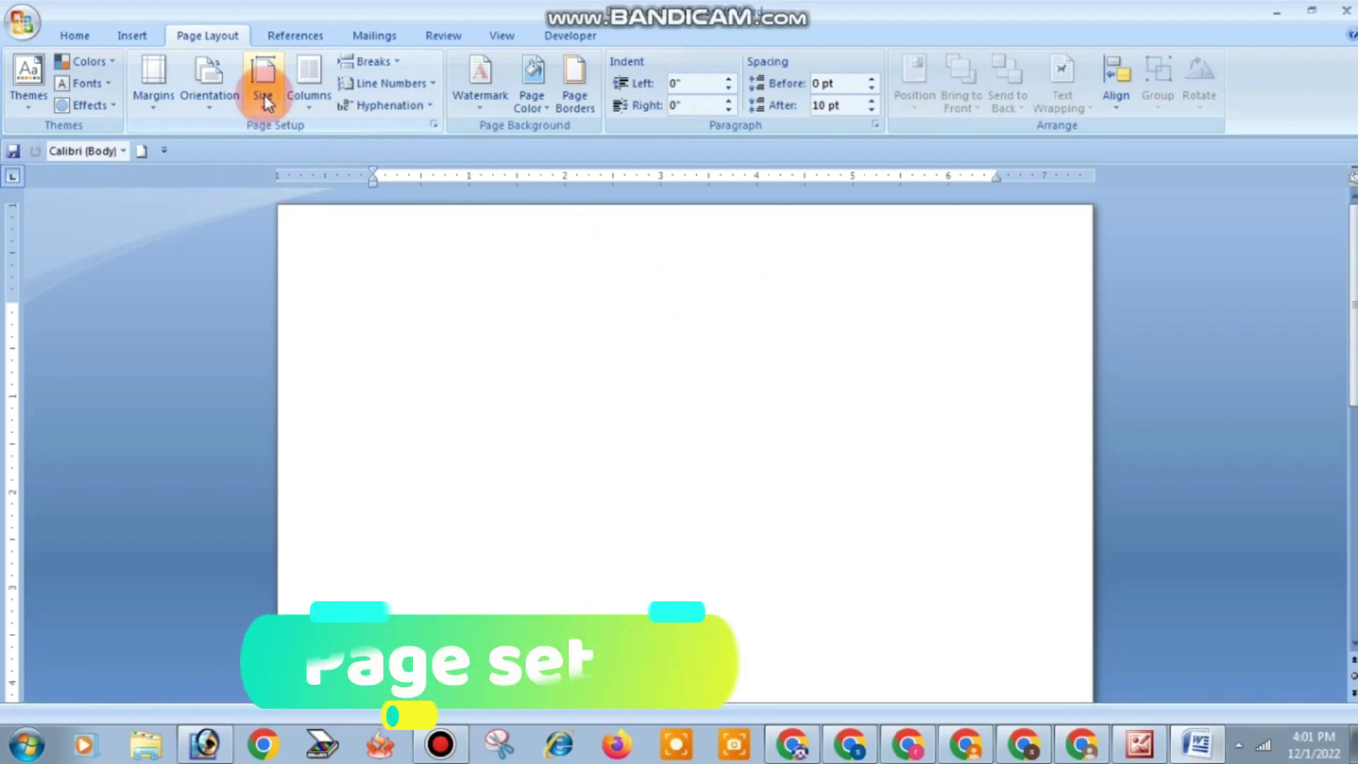
click(266, 96)
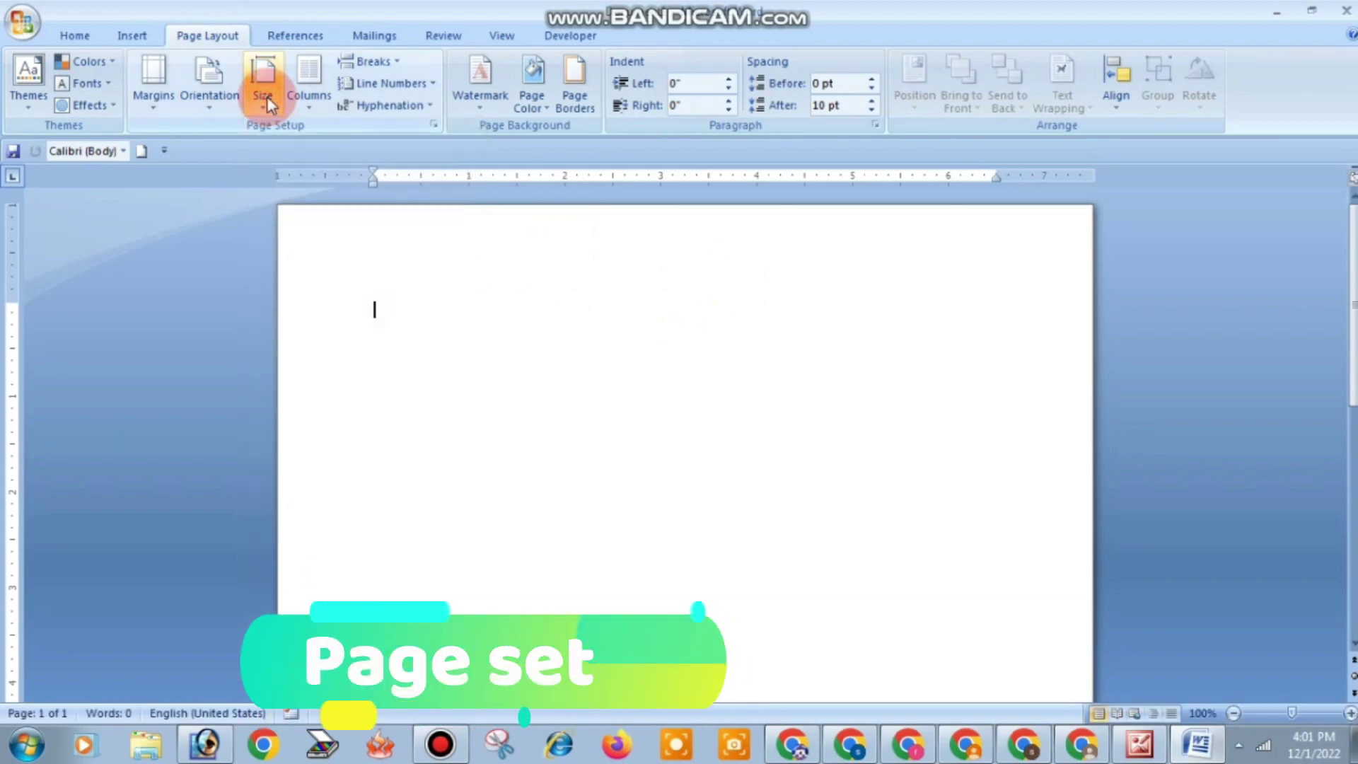
click(266, 96)
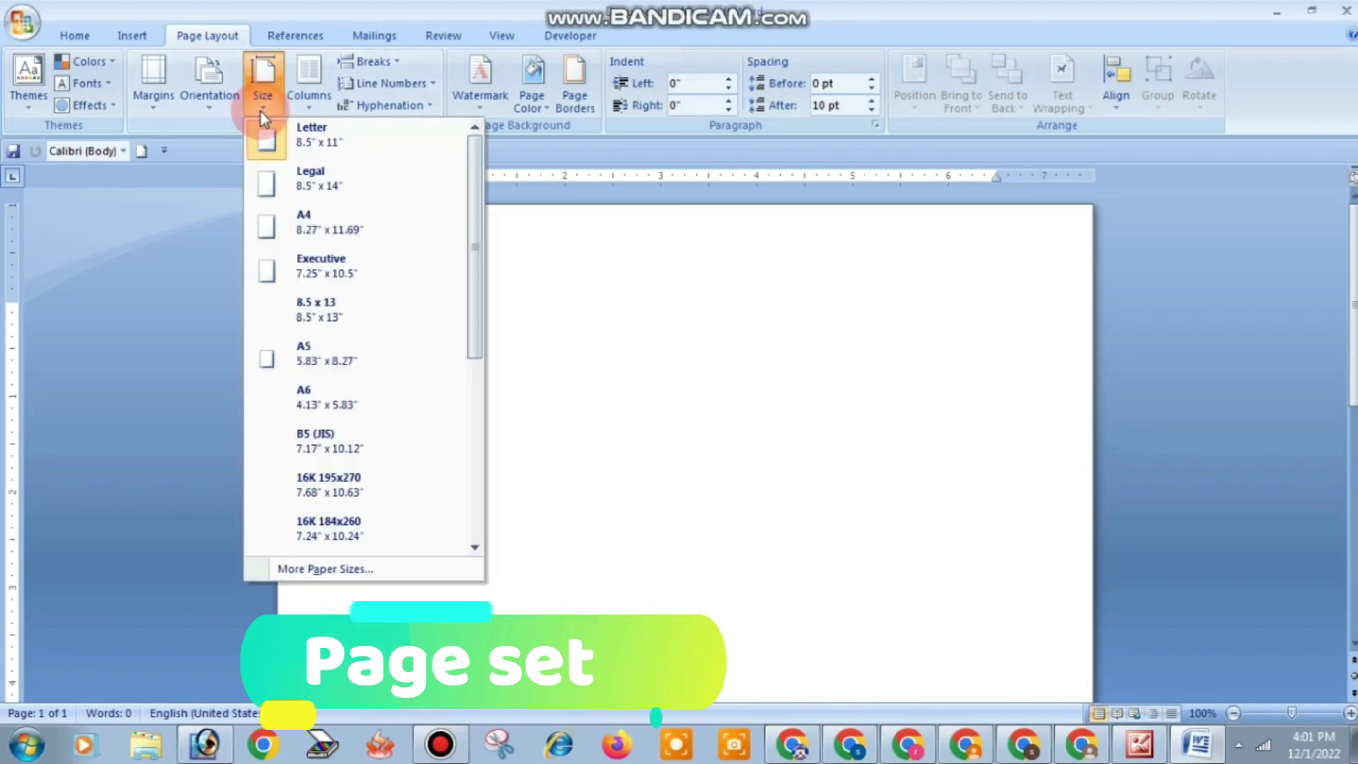
click(316, 233)
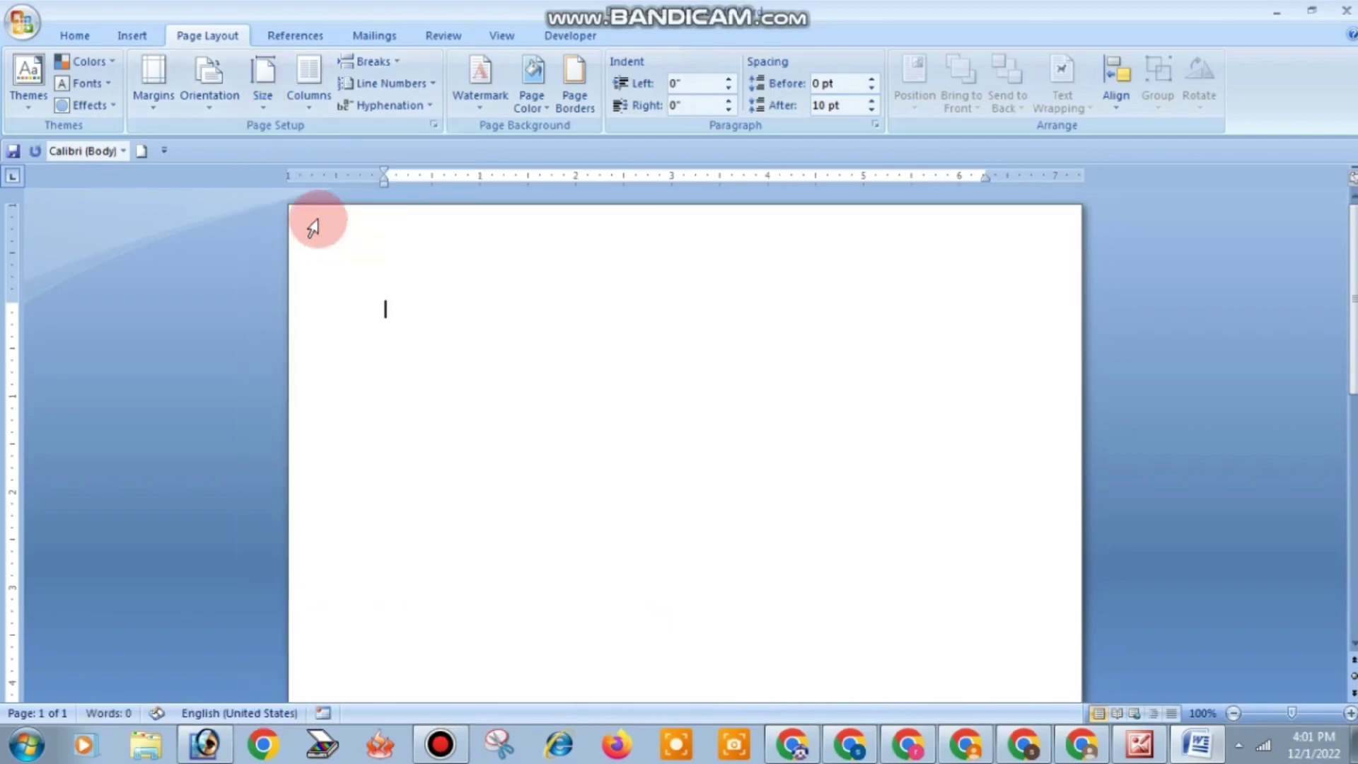
click(154, 100)
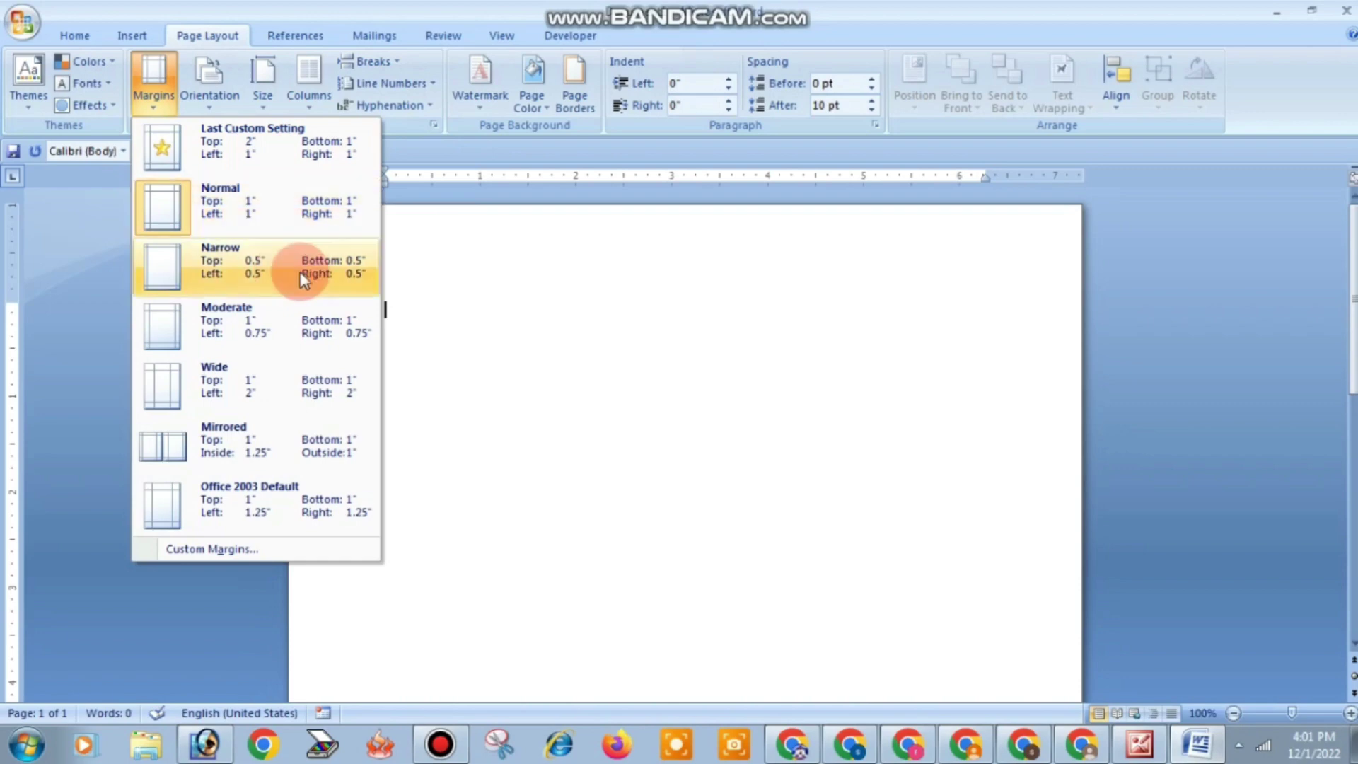
click(279, 272)
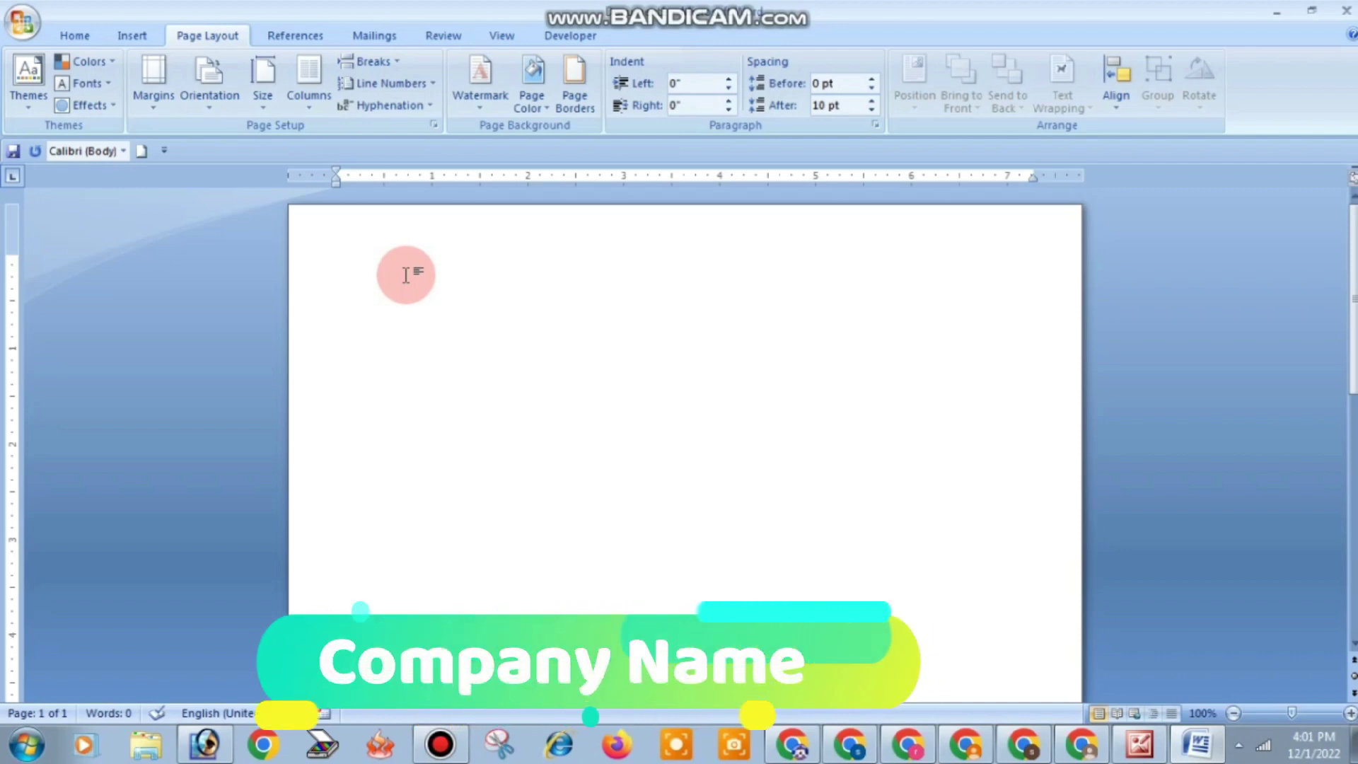
- Type the heading 'MADHAV ENTERPRISES' at the top of the page and select it
text(m)
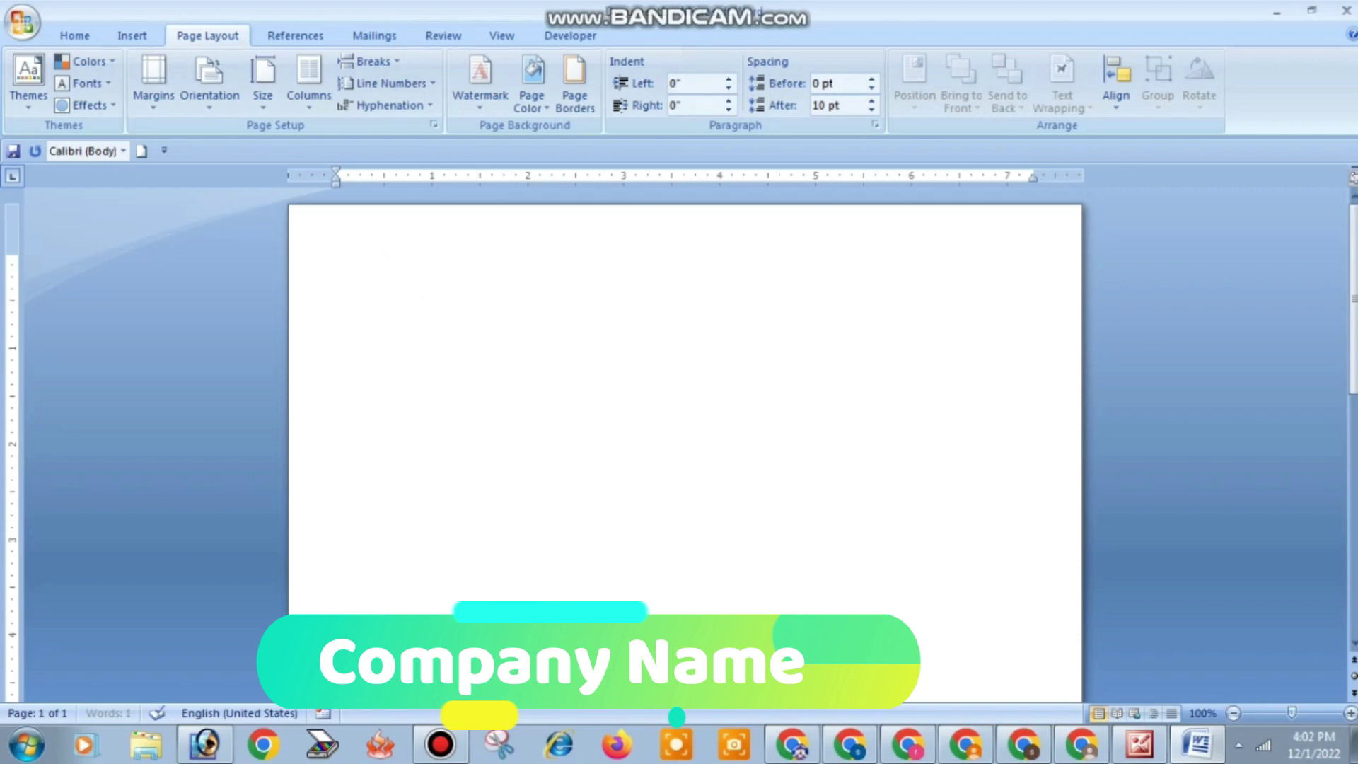
text(M)
text(A)
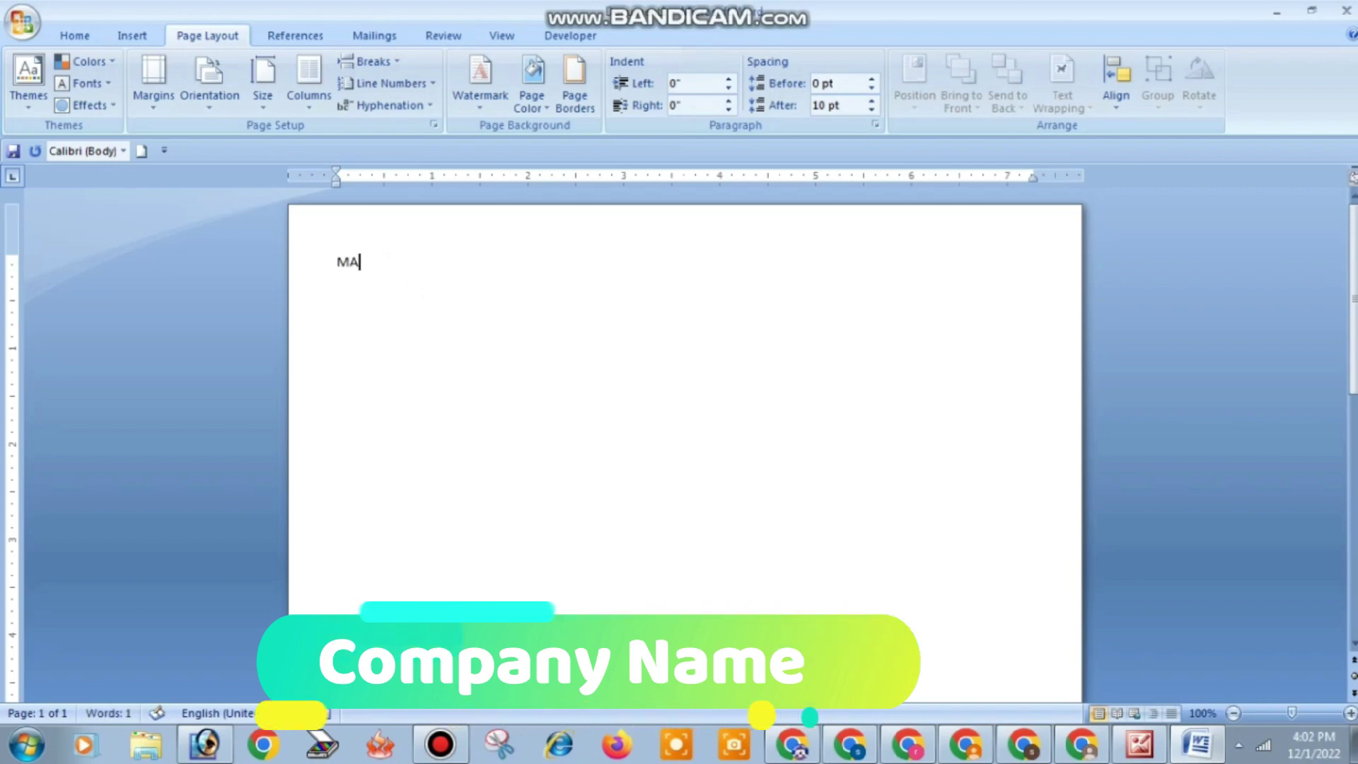
text(DHAV)
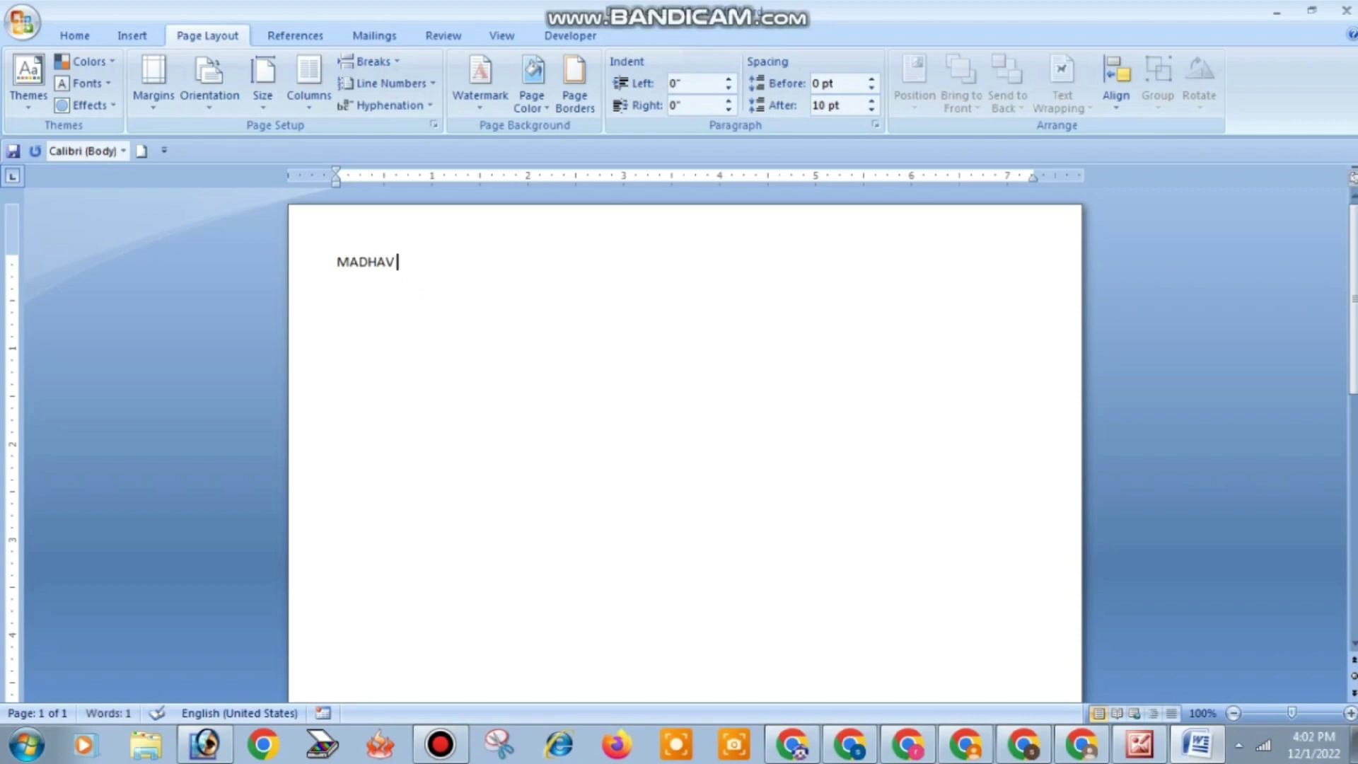
text(GERN)
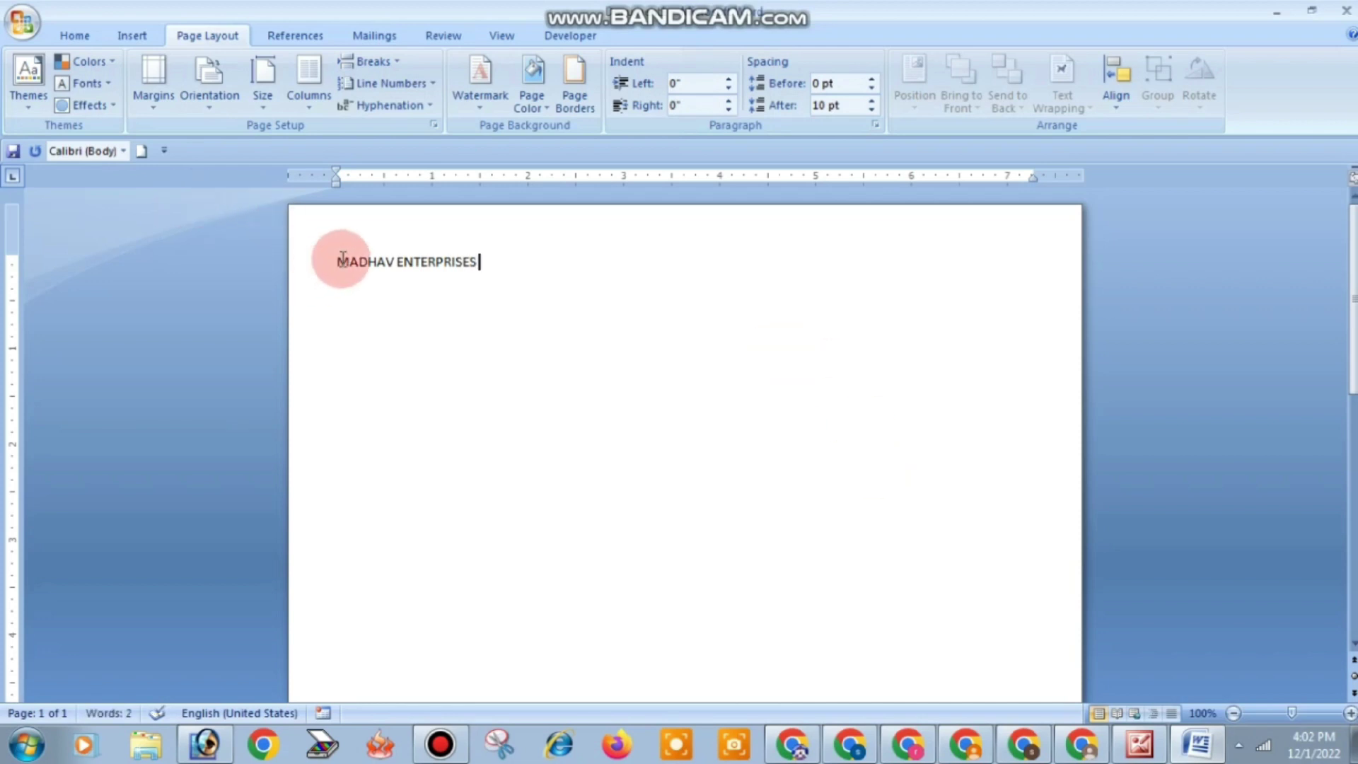
drag(342, 259, 545, 282)
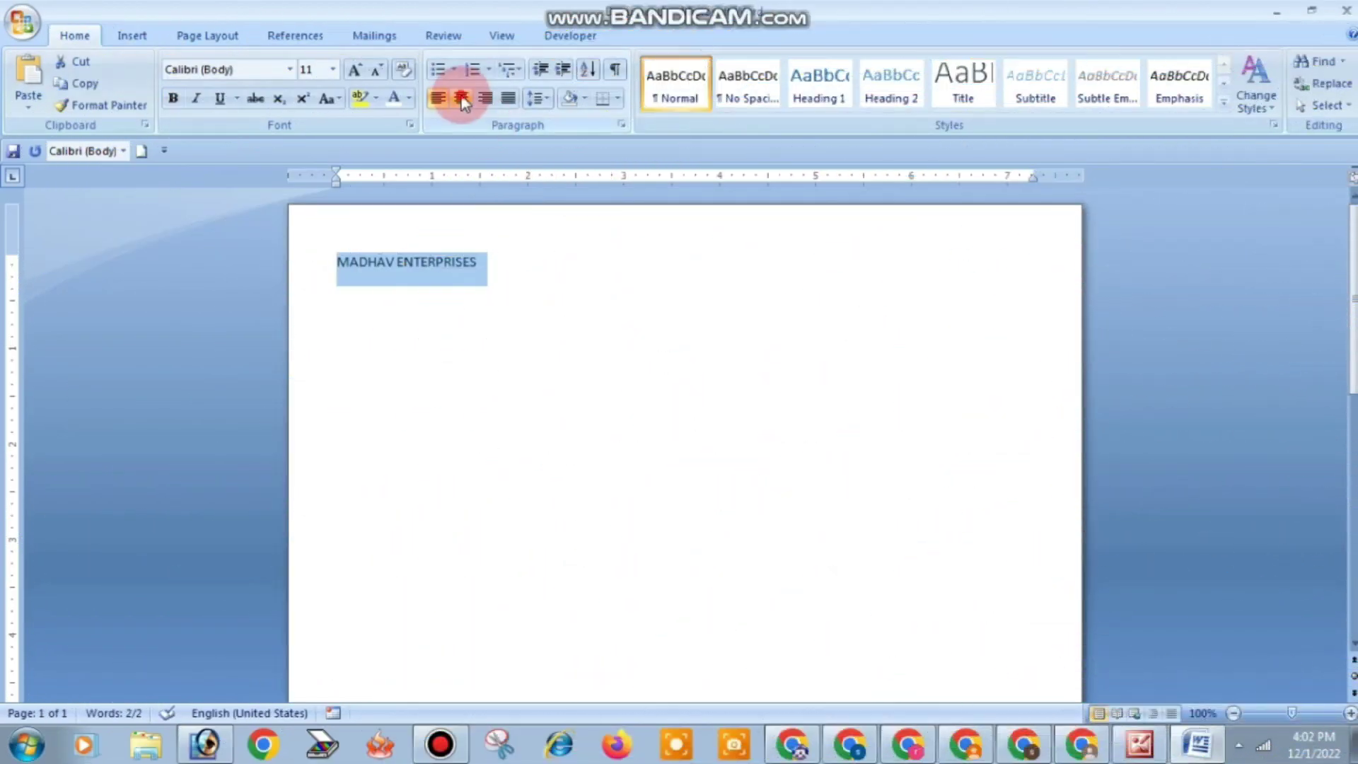
- Centre the MADHAV ENTERPRISES heading and size it to 22 pt
click(461, 99)
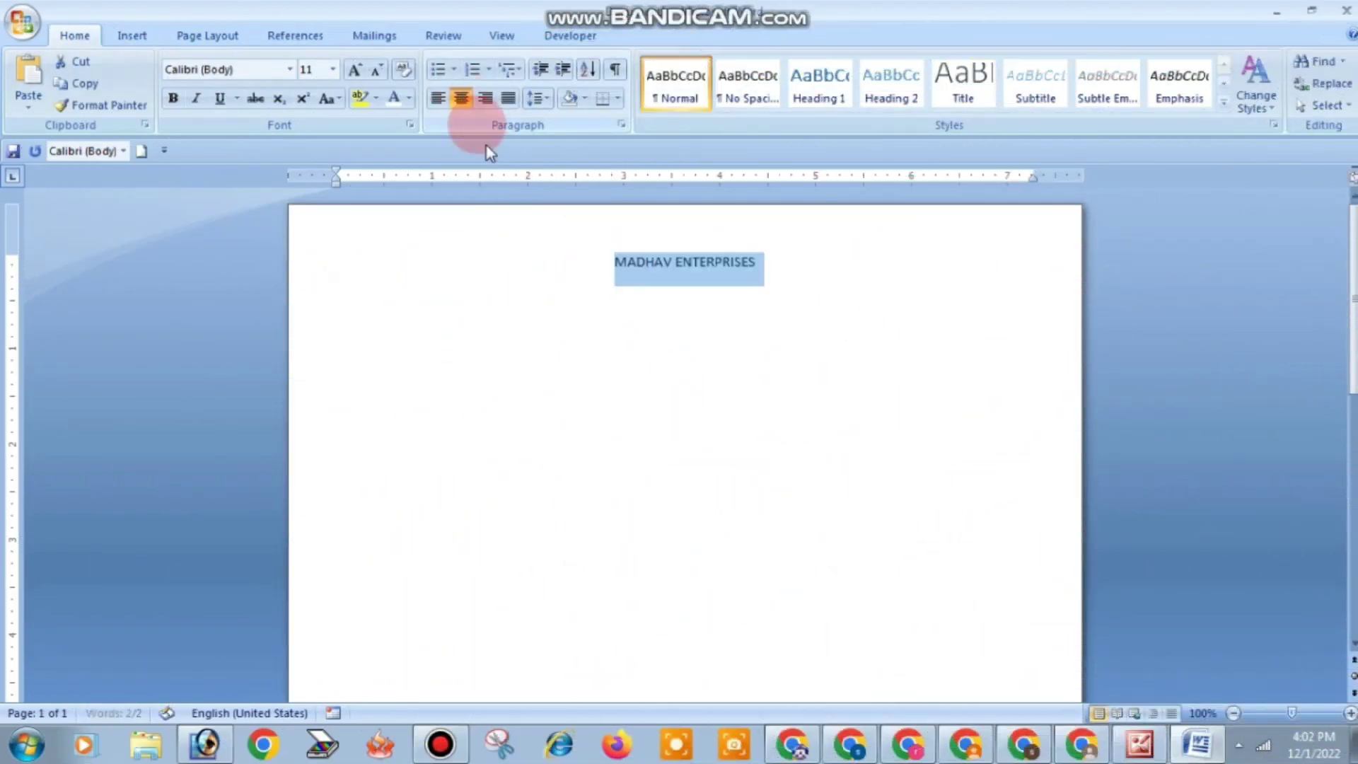
click(354, 73)
click(354, 74)
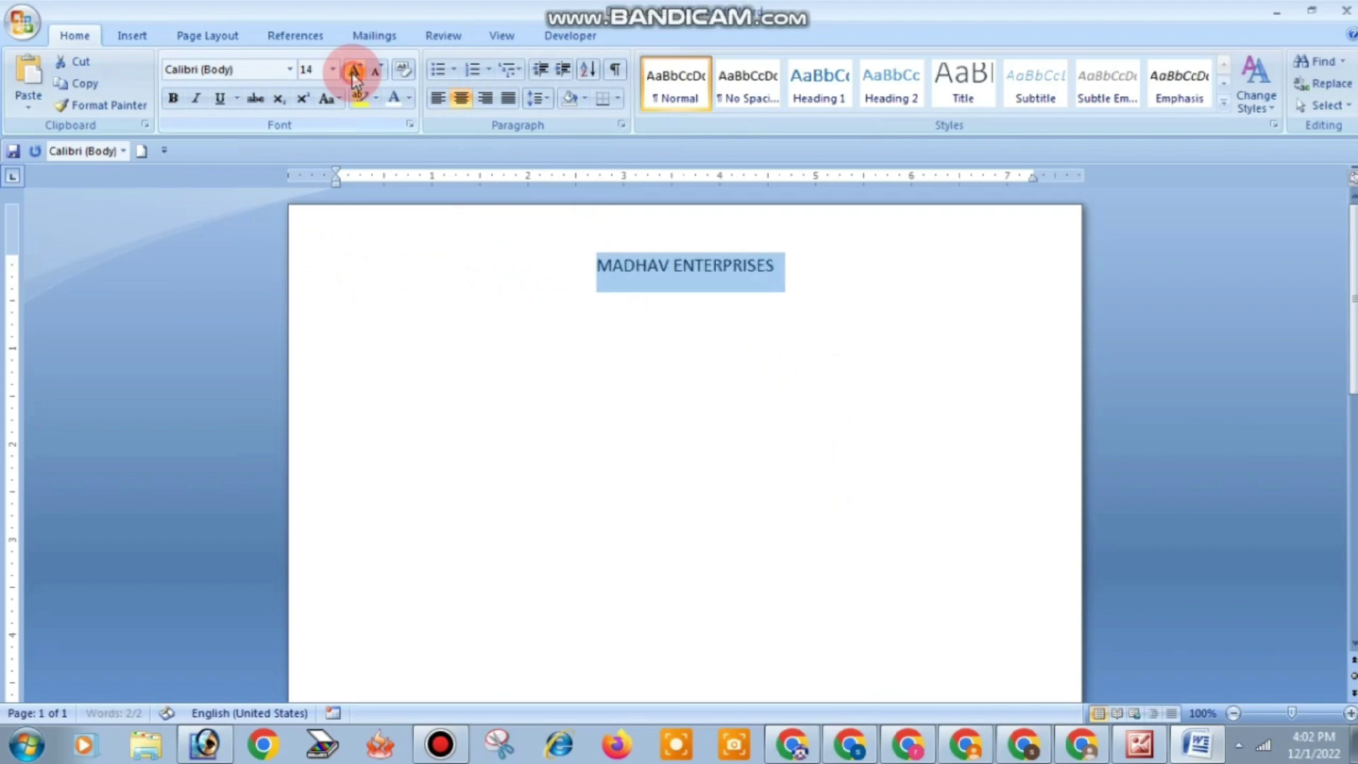
click(353, 74)
click(354, 74)
click(353, 73)
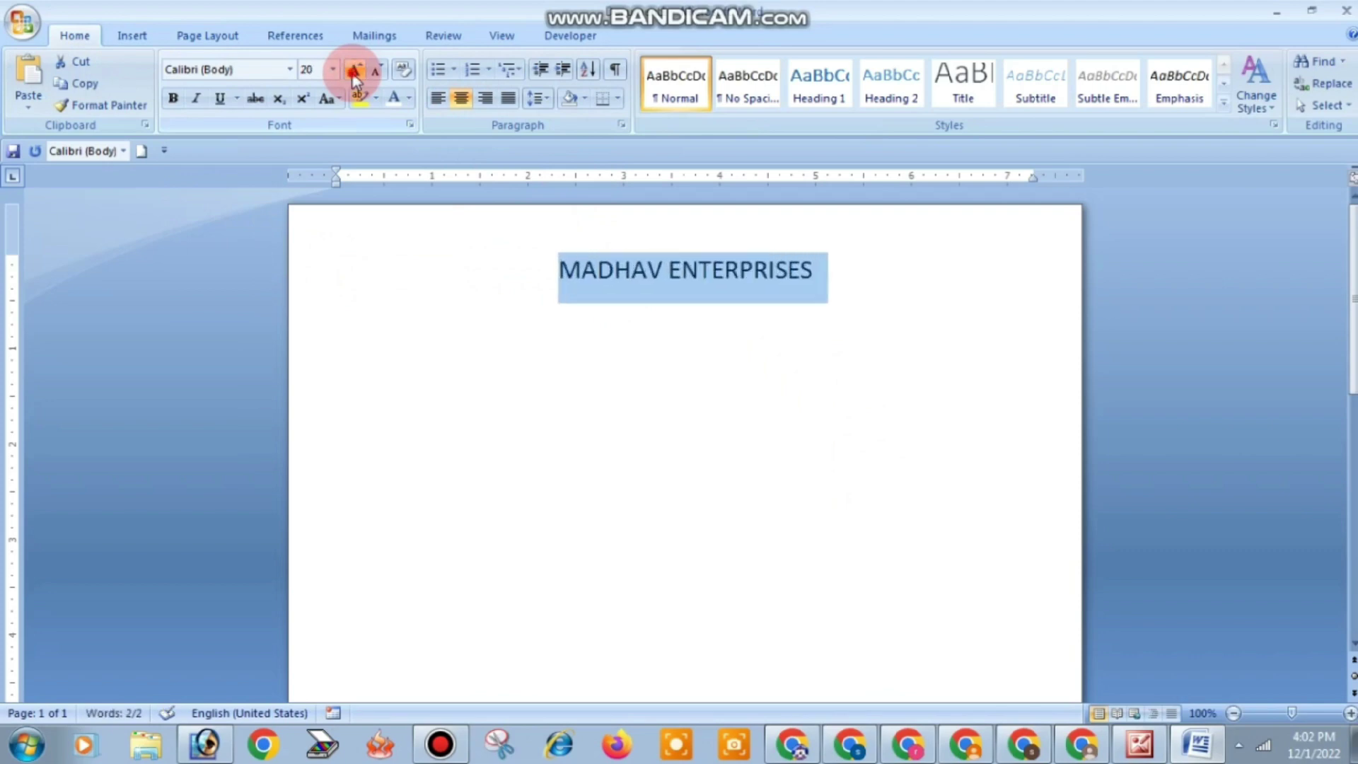
click(354, 72)
click(353, 74)
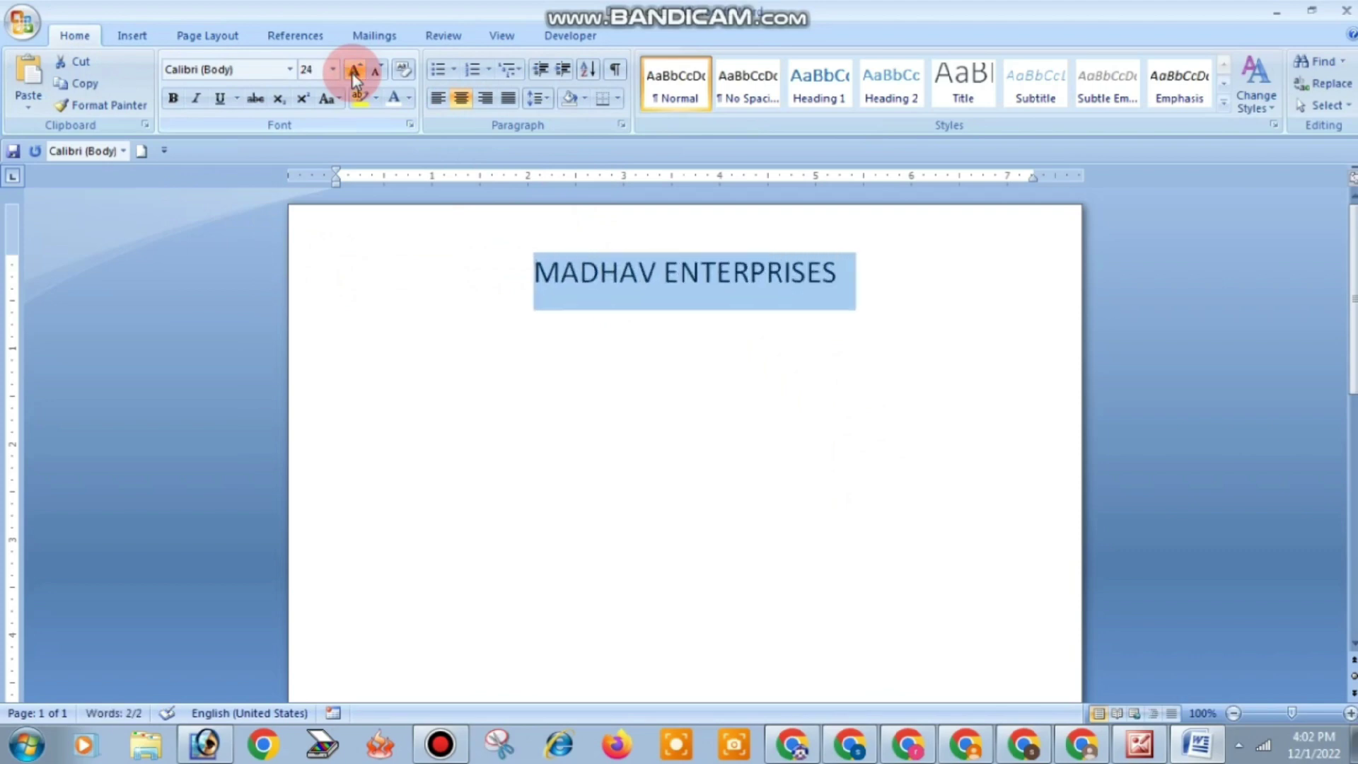
click(375, 70)
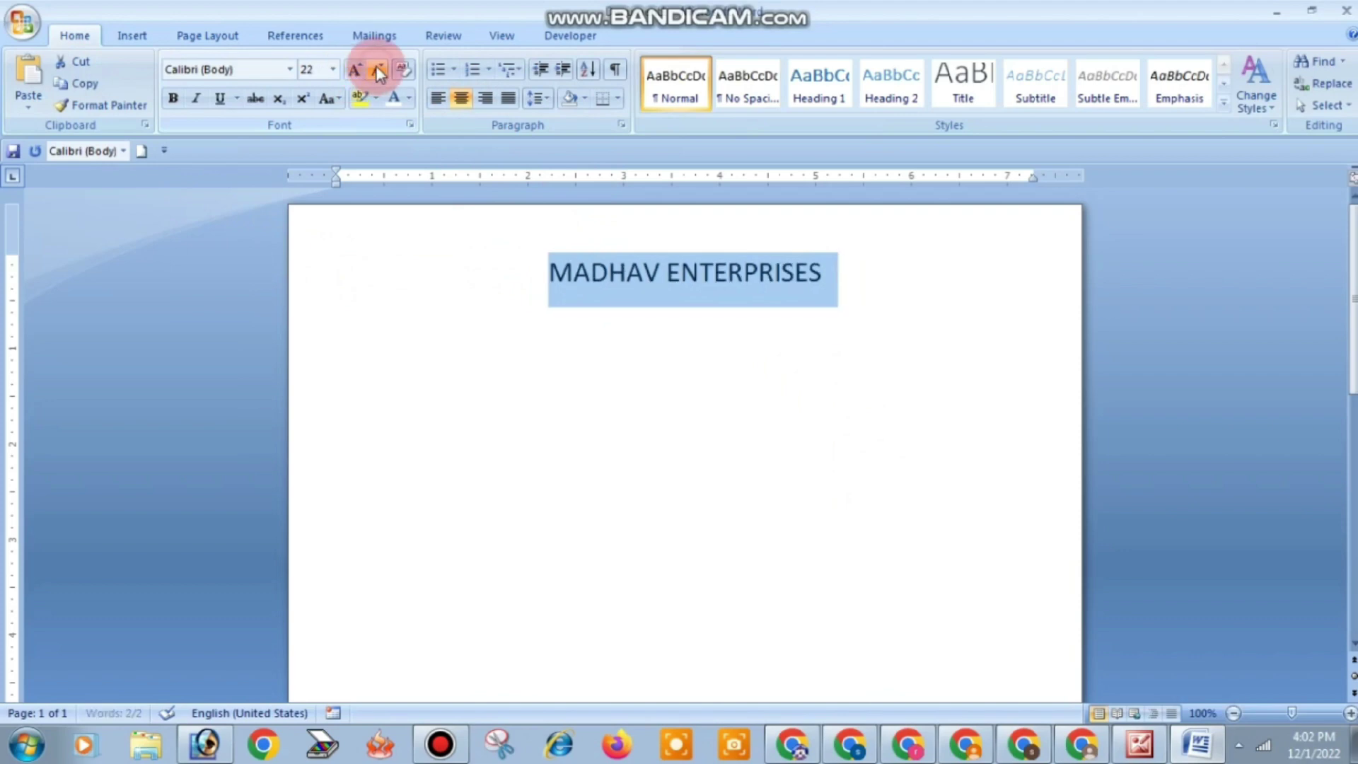
- Make the heading bold and start a new line beneath it
drag(833, 266, 589, 265)
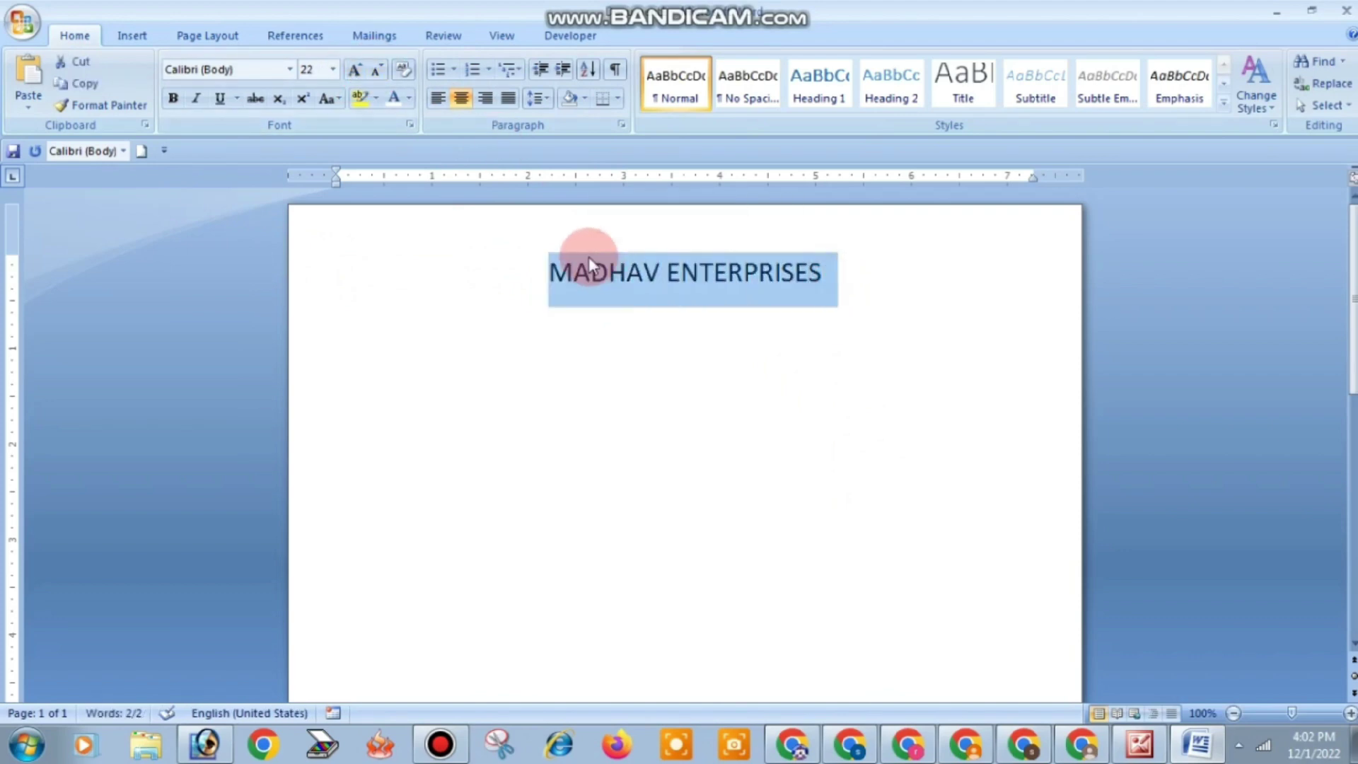
key(ctrl+b)
click(827, 271)
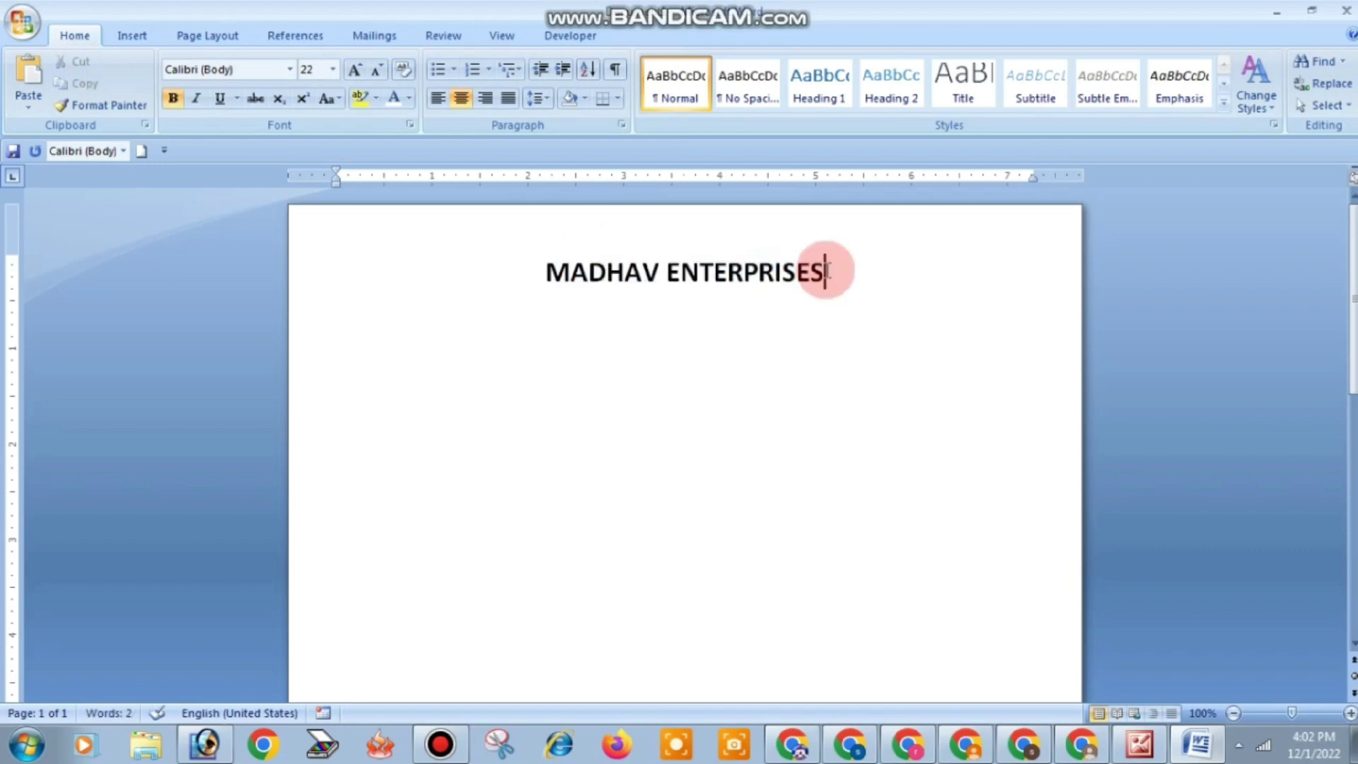
key(Return)
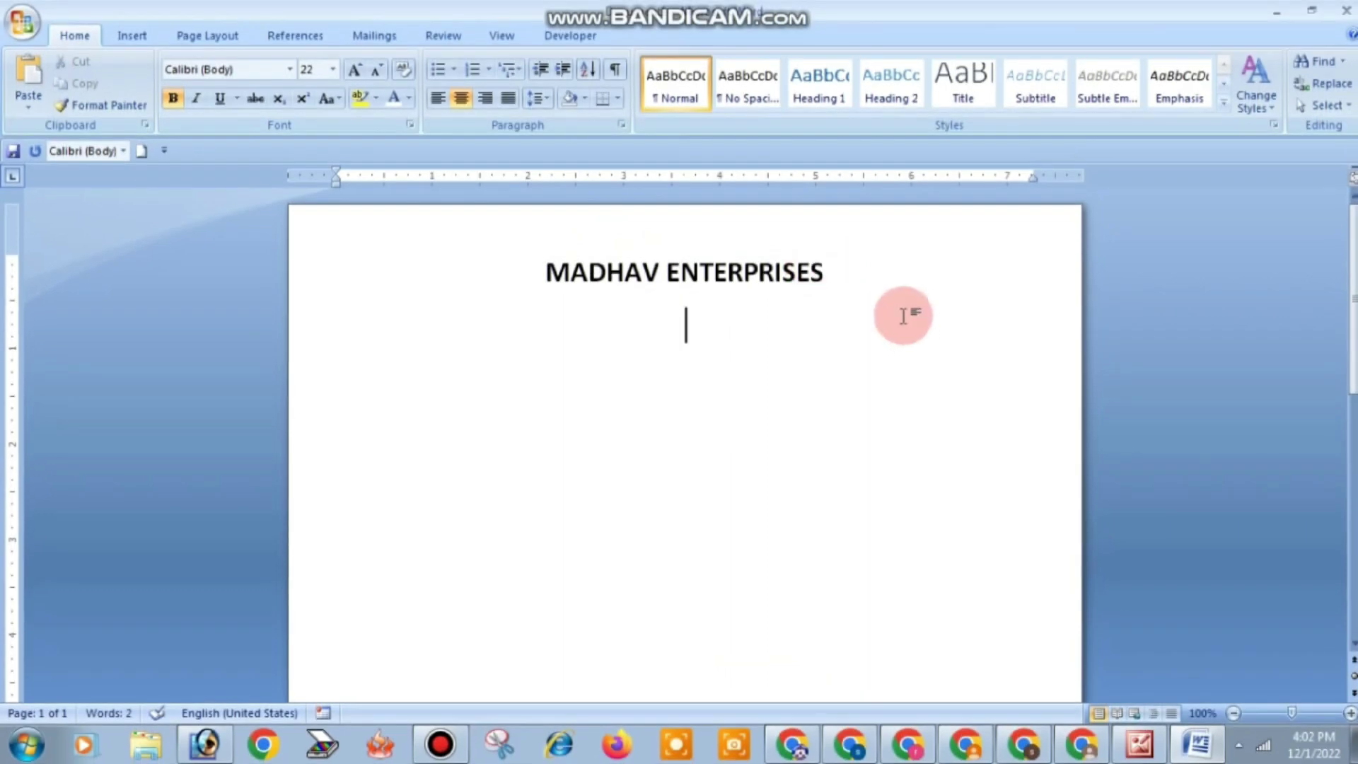
- Type 'SADAR BAZAR AGRA' under the heading and reduce it to 18 pt
text(SAD)
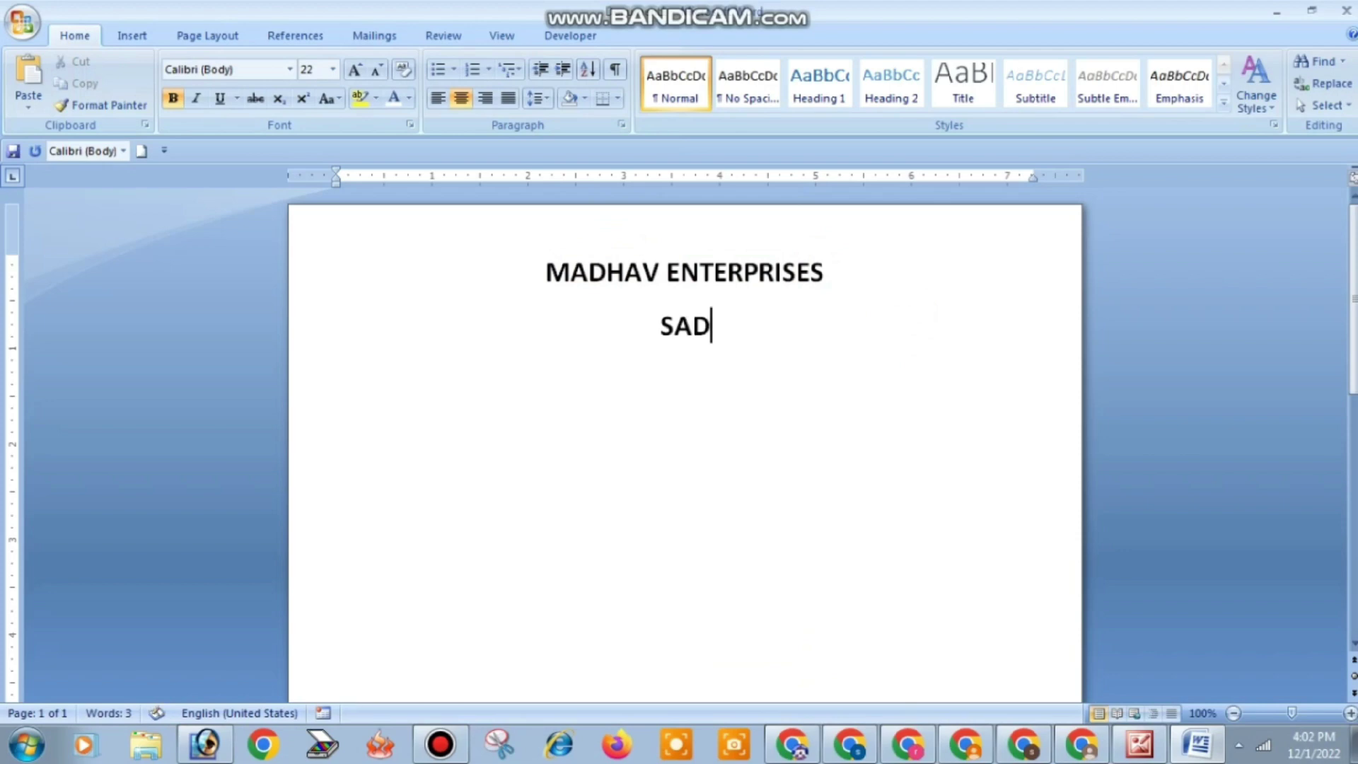
text(AR BAZA)
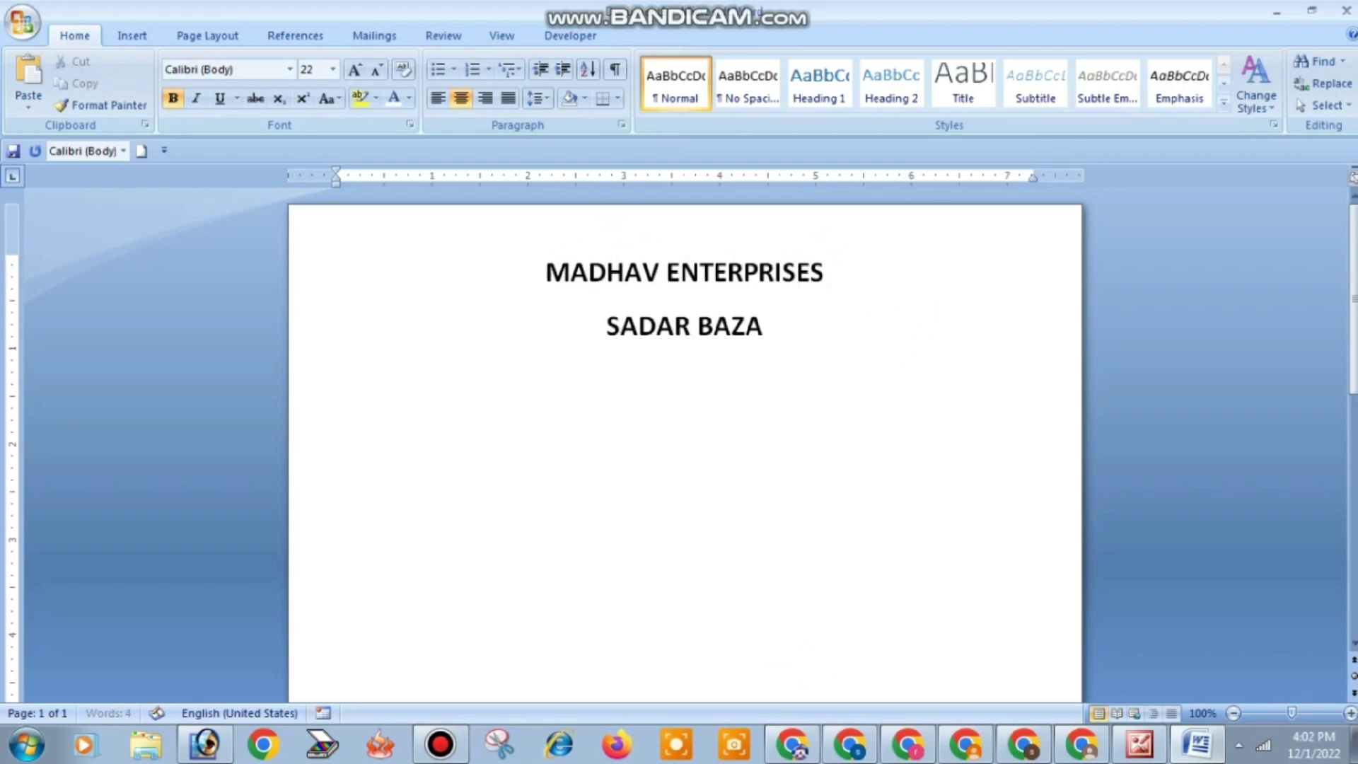
text(R A)
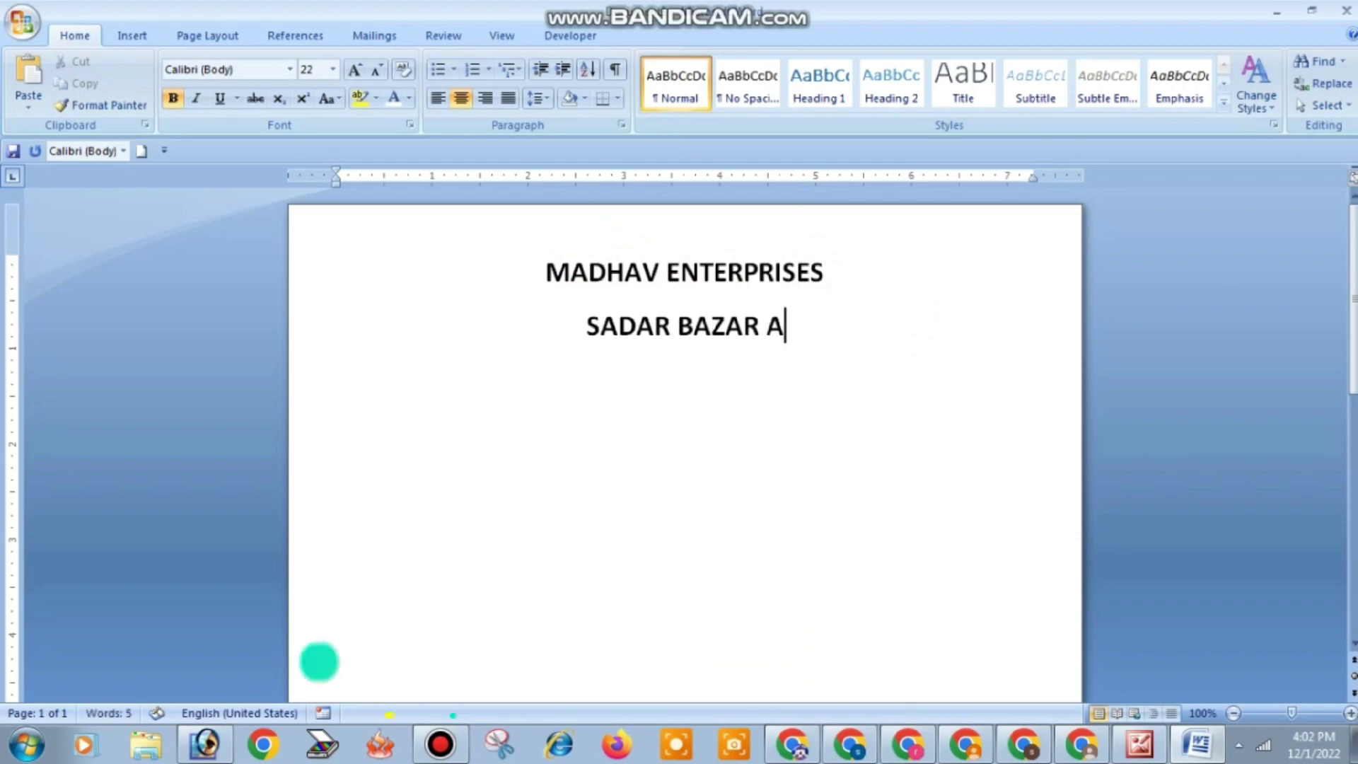
text(G)
text(RA)
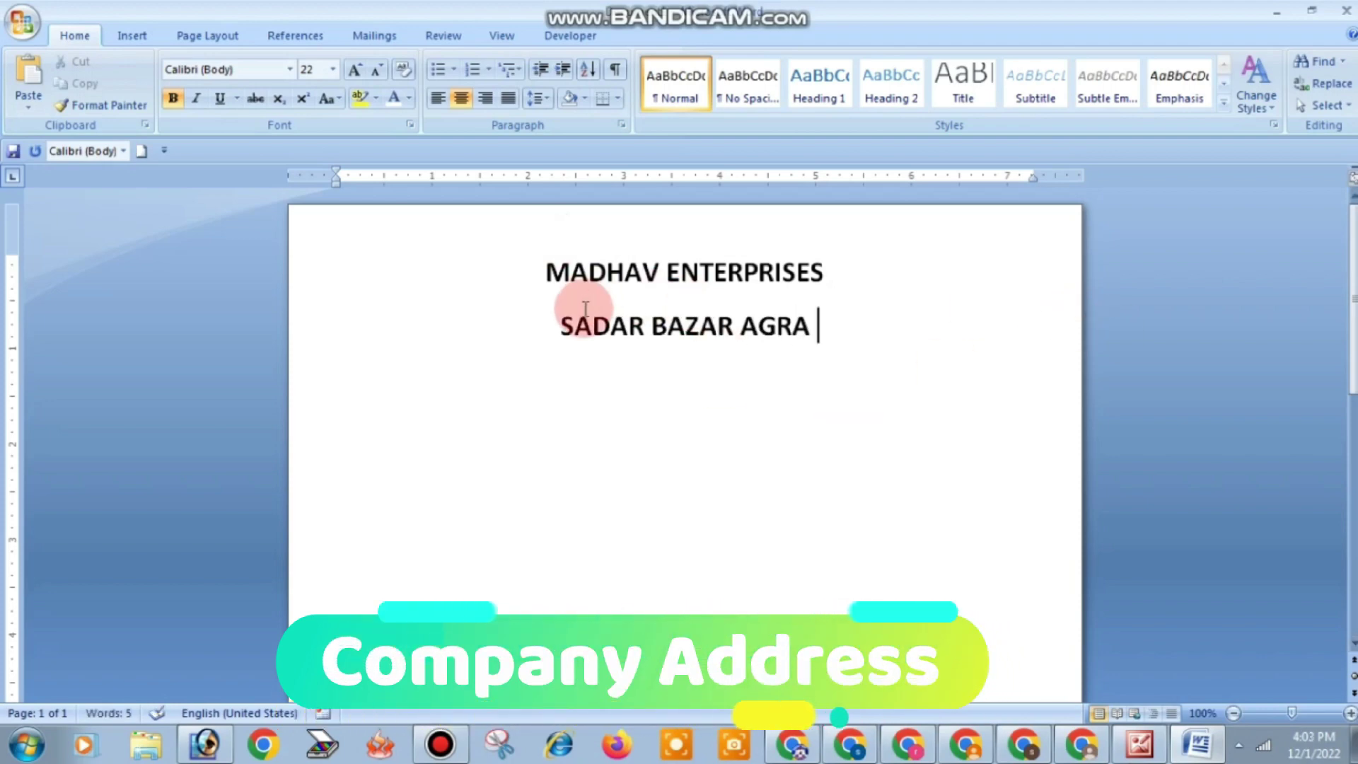
click(559, 326)
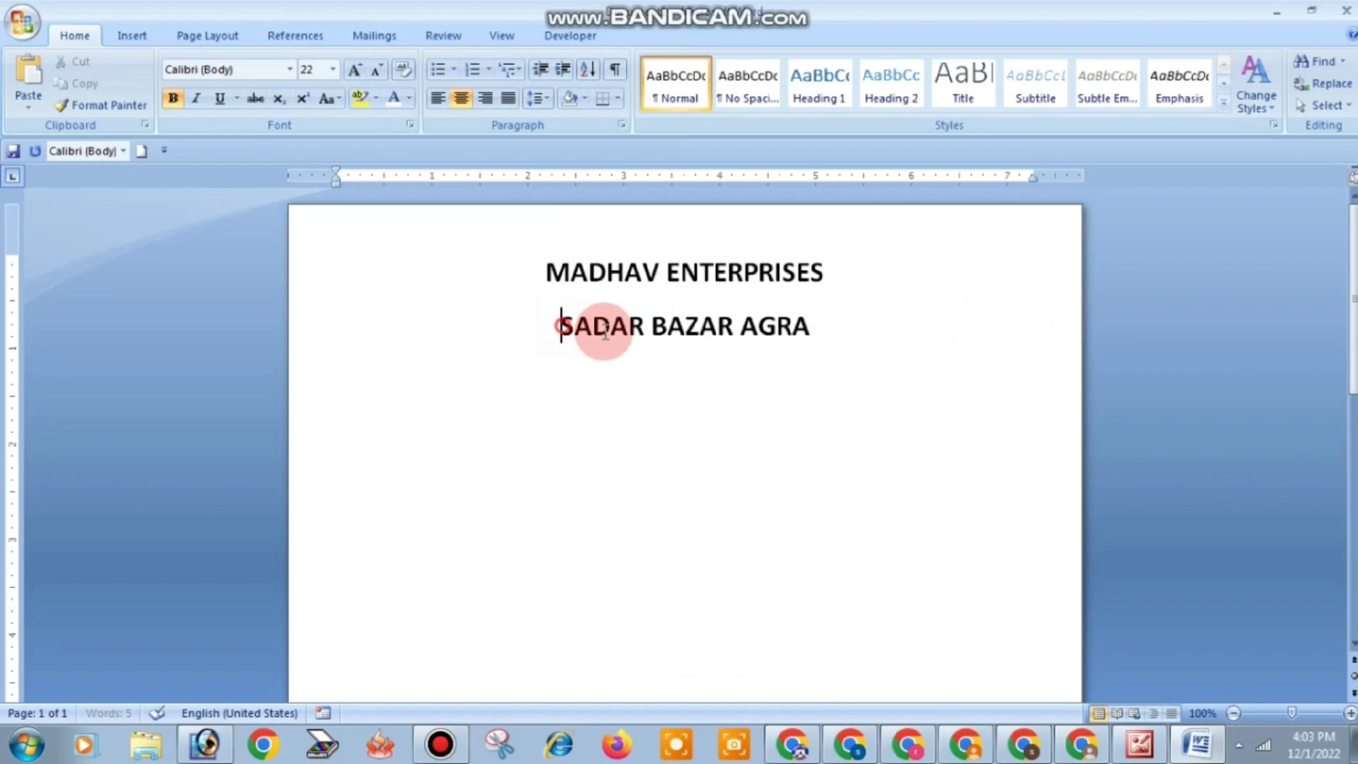
drag(605, 332, 788, 342)
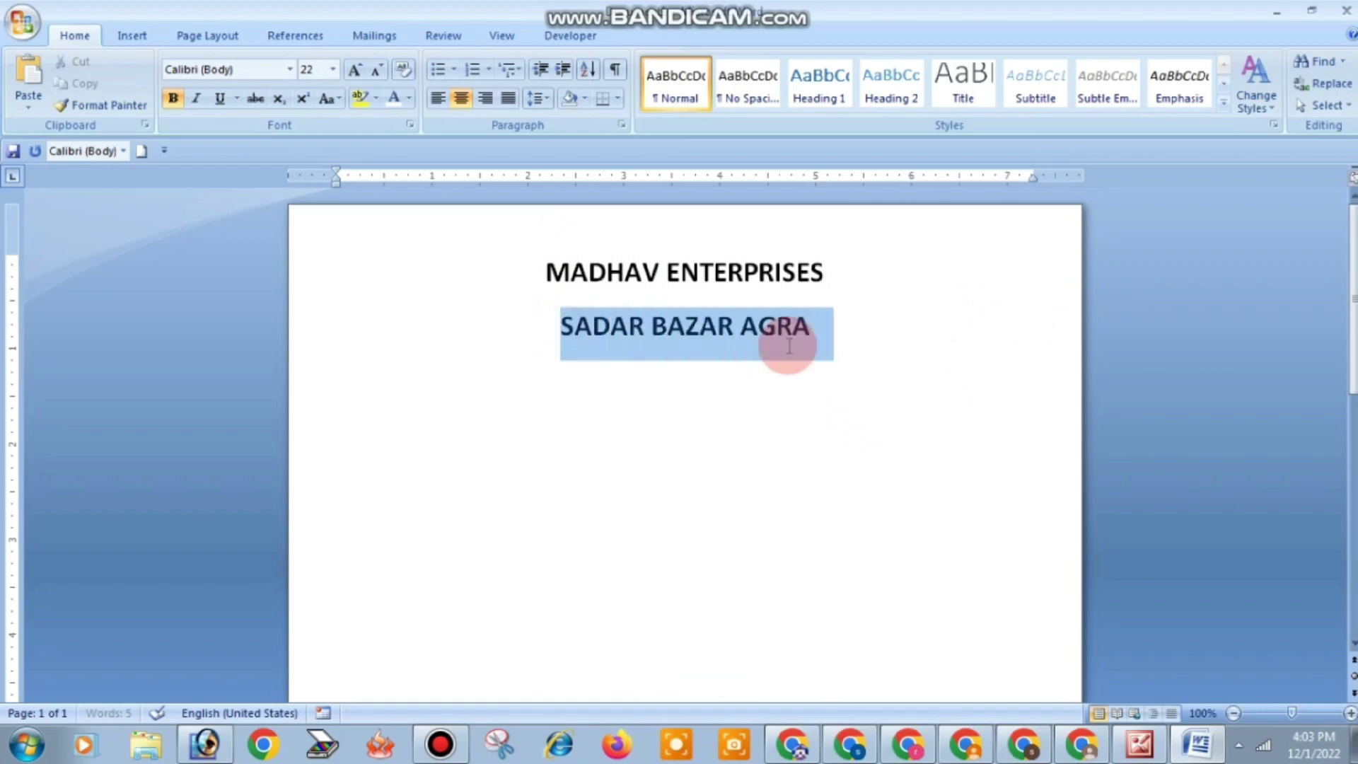
click(370, 73)
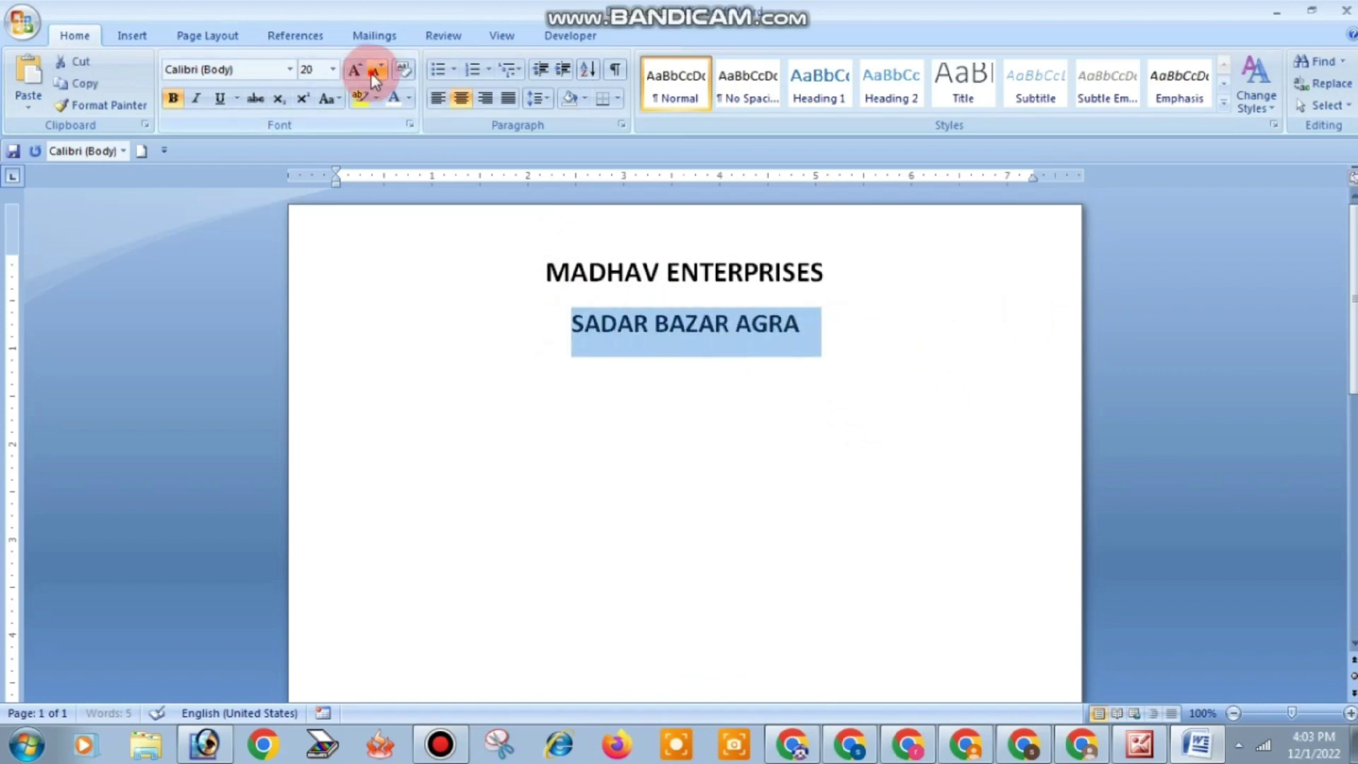
click(371, 72)
click(552, 248)
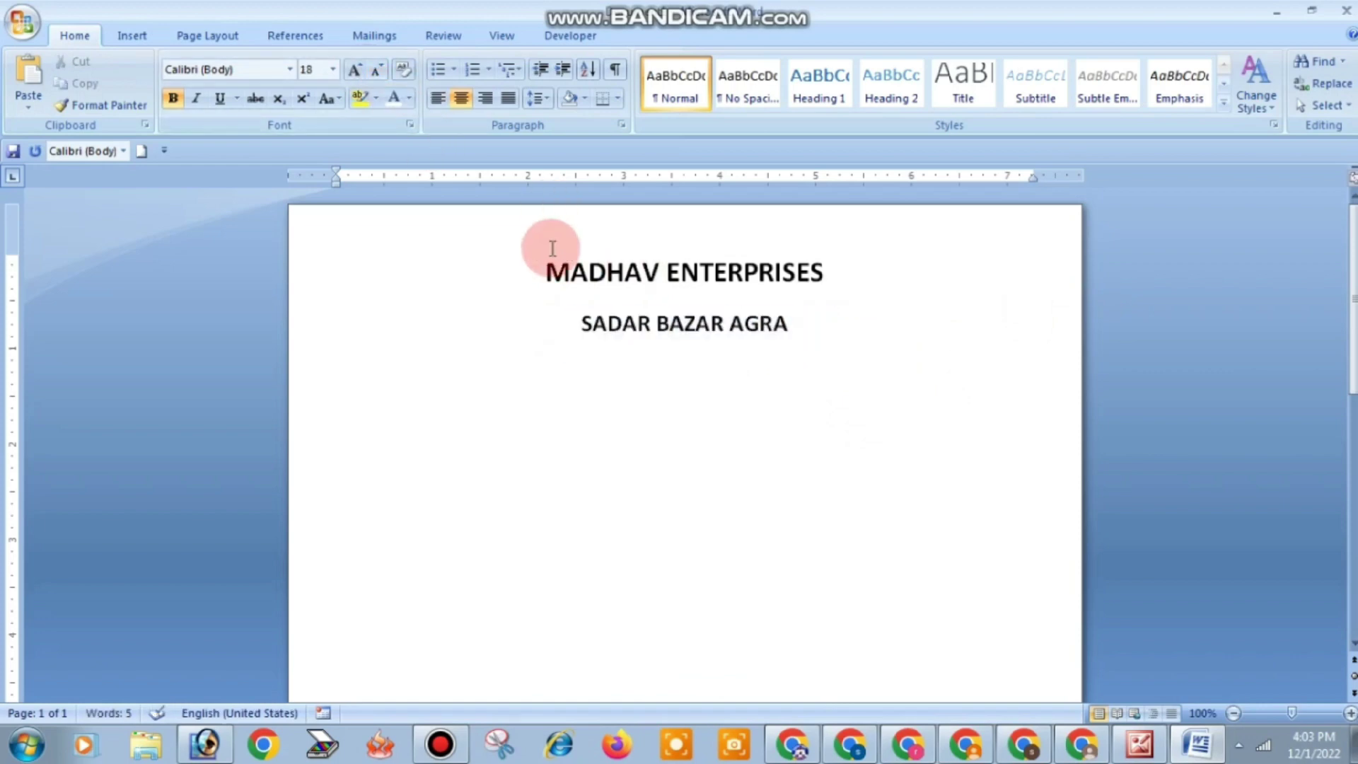
- Remove the space after both heading lines and start a new line below AGRA
drag(547, 271, 760, 321)
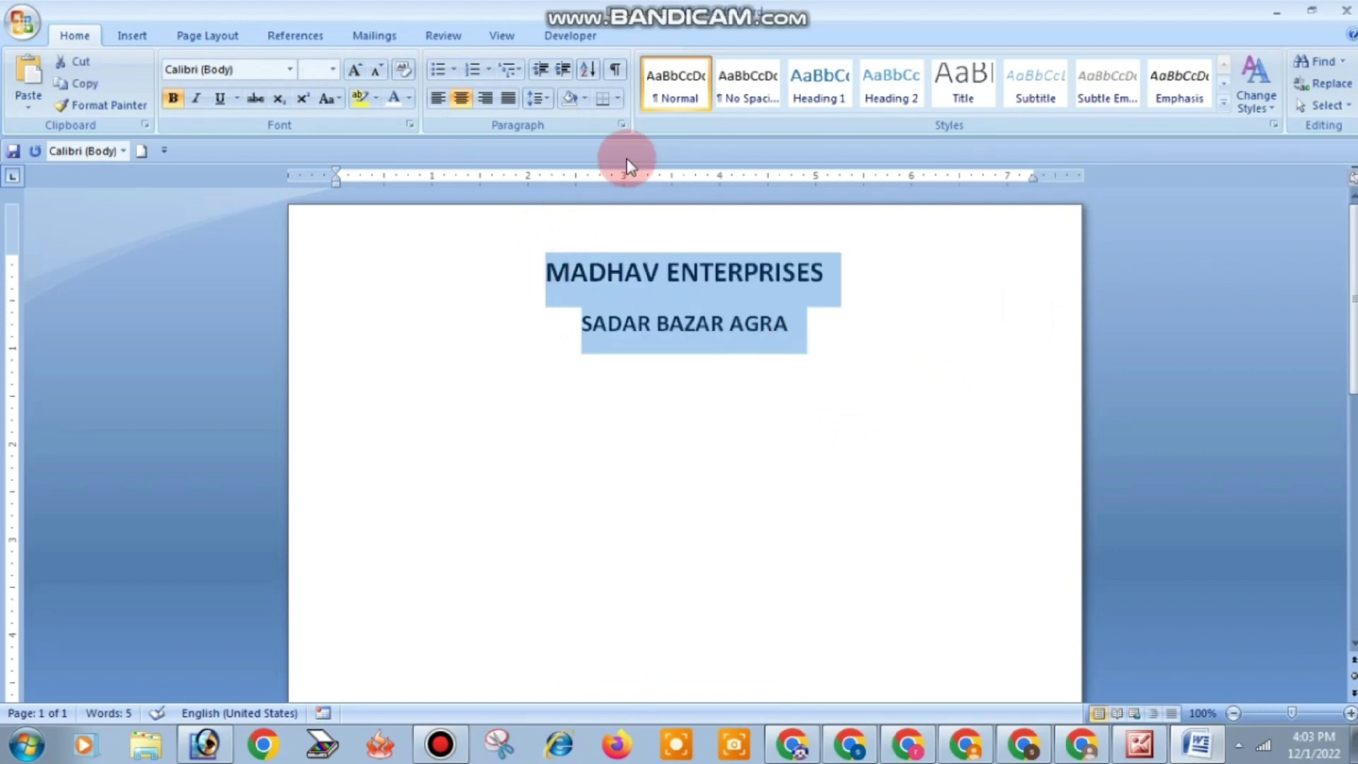
click(545, 100)
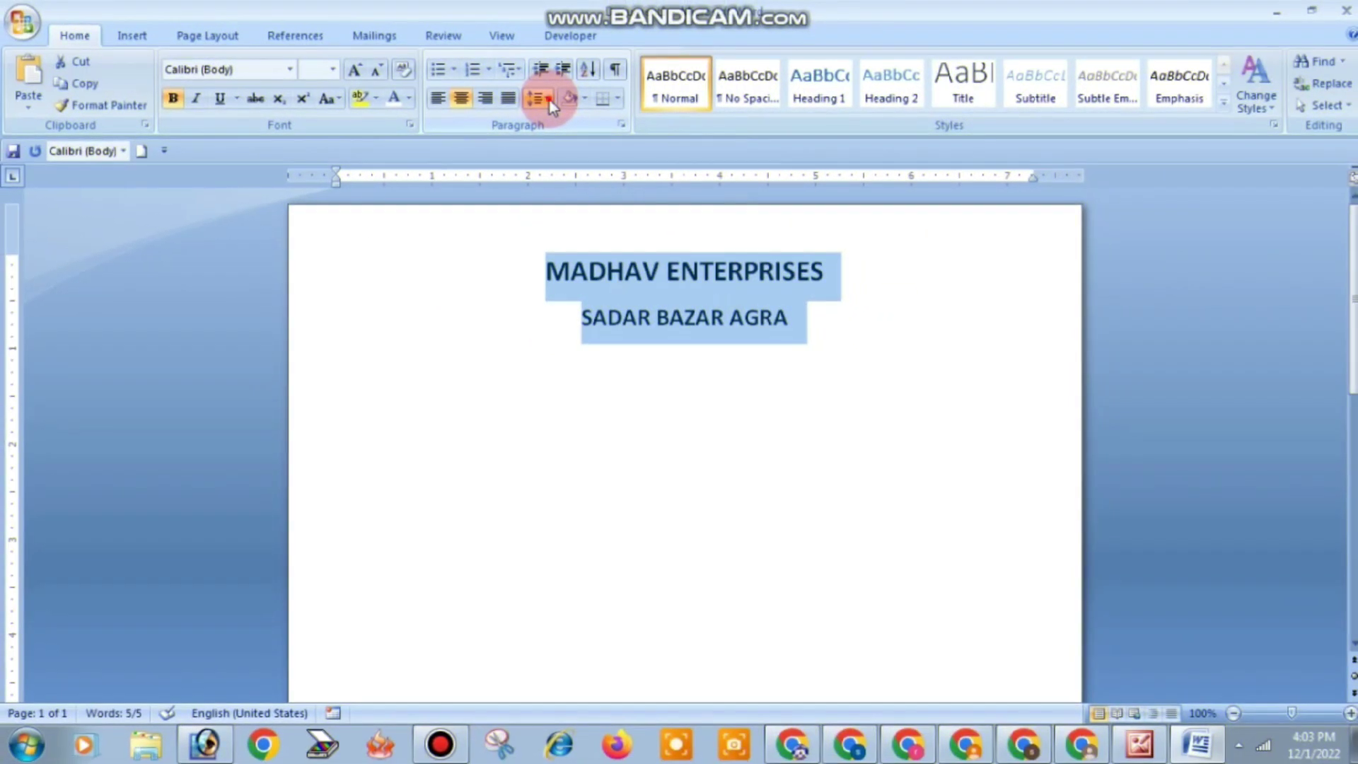
click(537, 98)
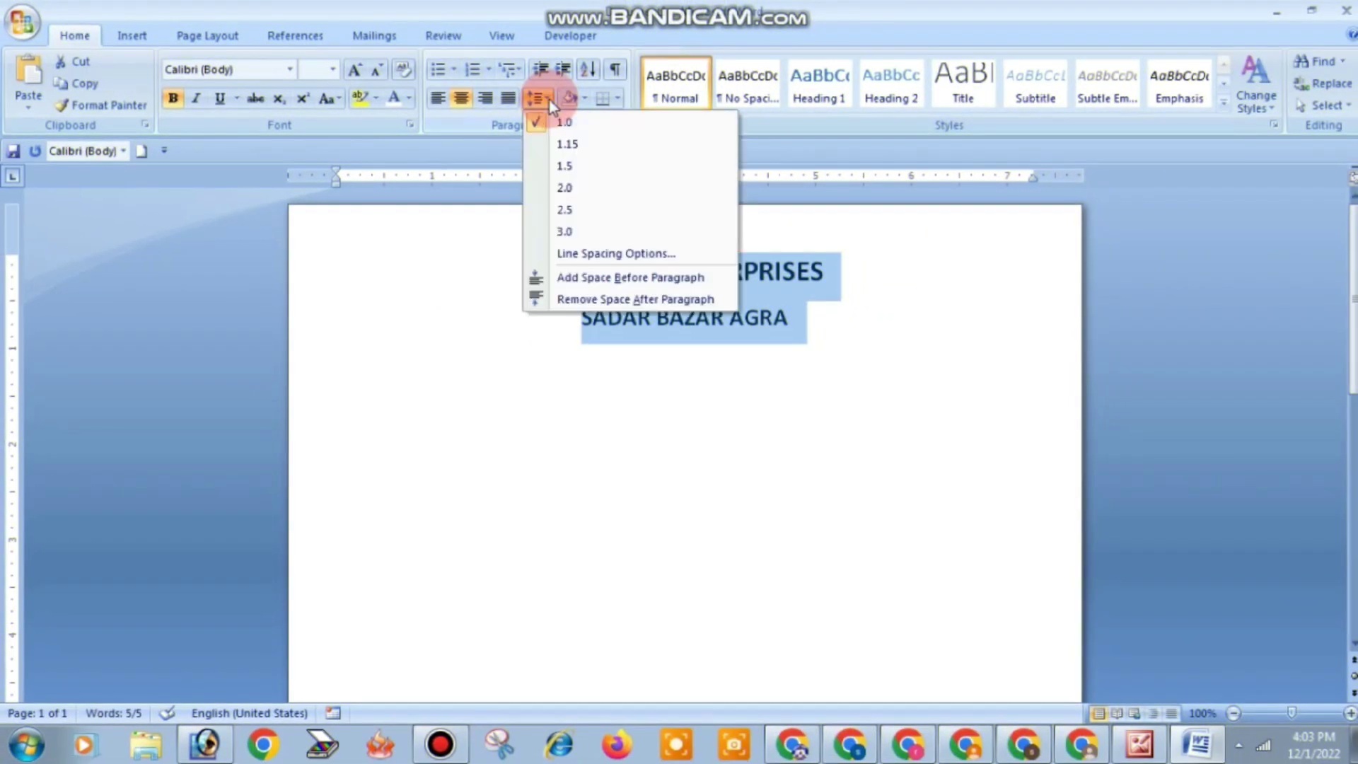
click(597, 299)
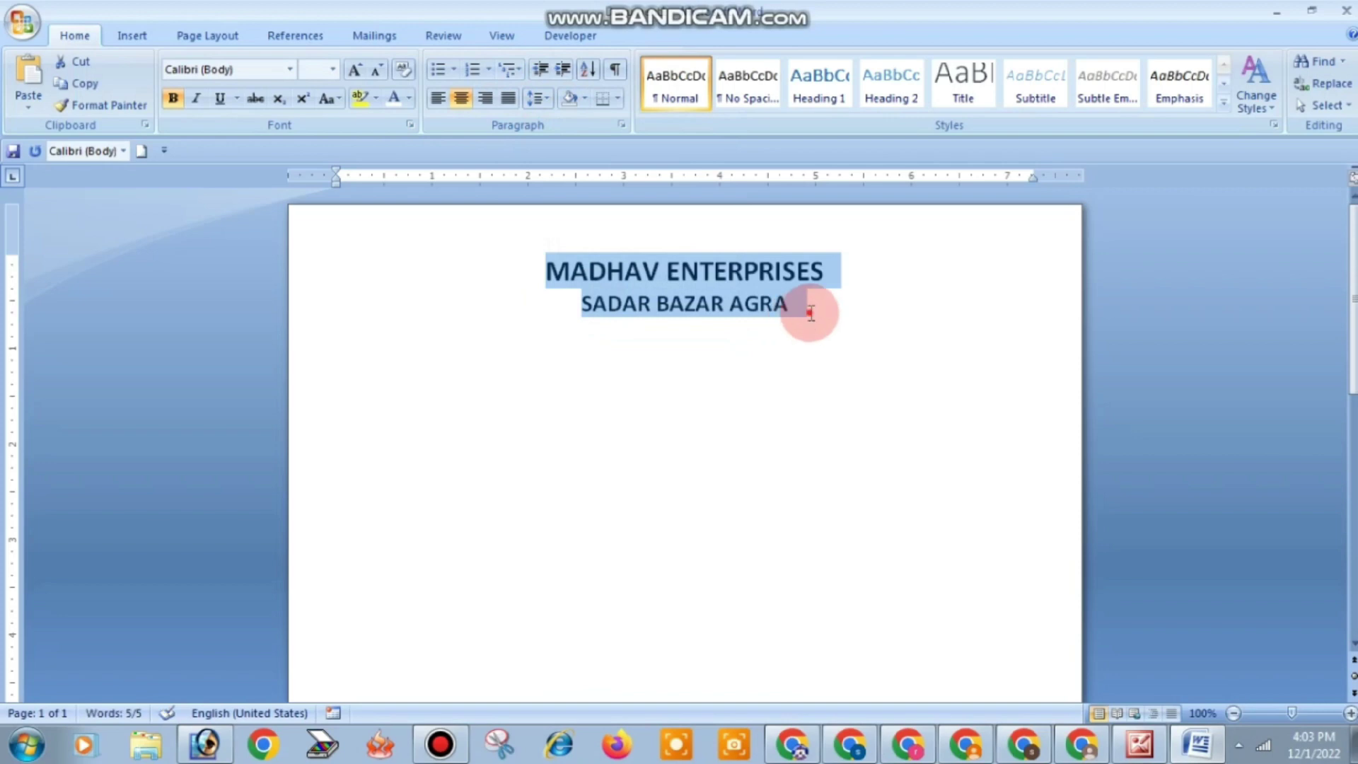
click(806, 309)
key(Return)
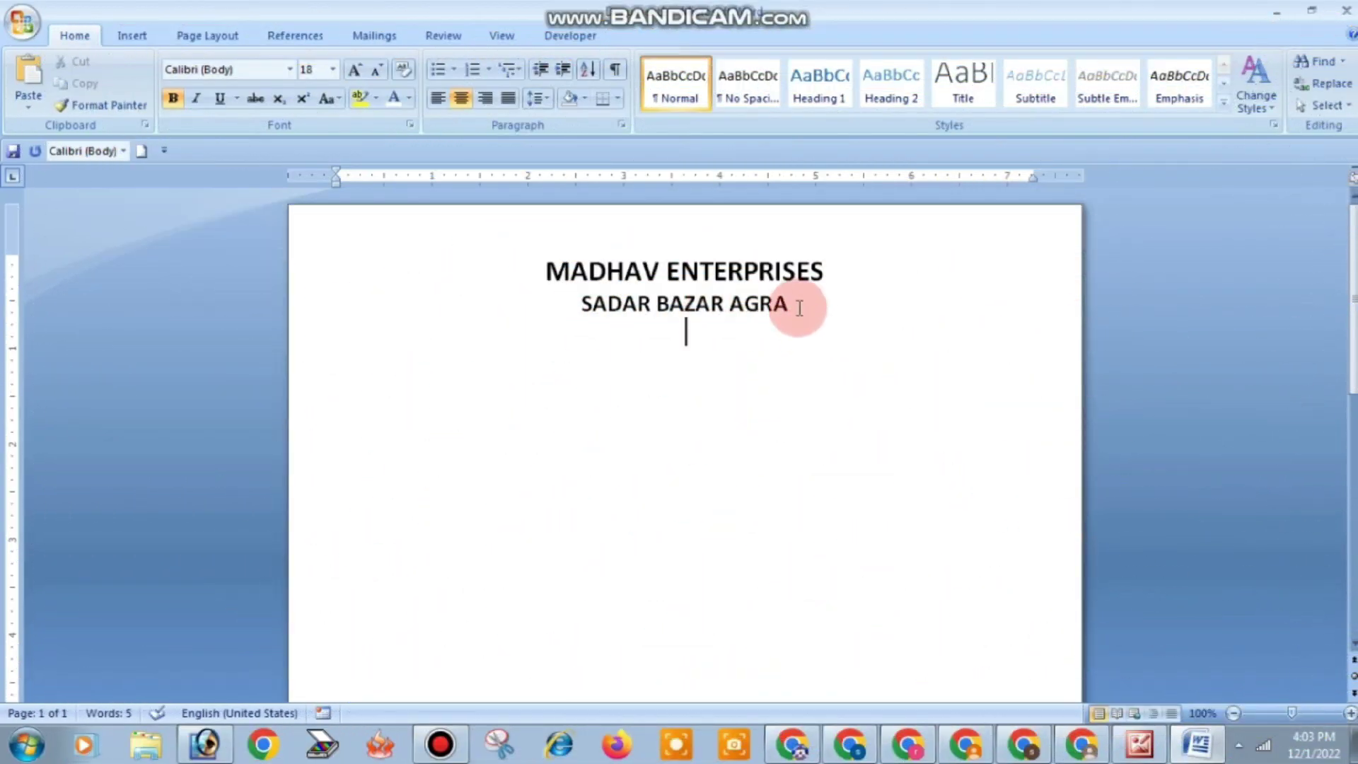
- Add a centred 'Mob-' line with the company's mobile number, correcting the last digits
click(782, 306)
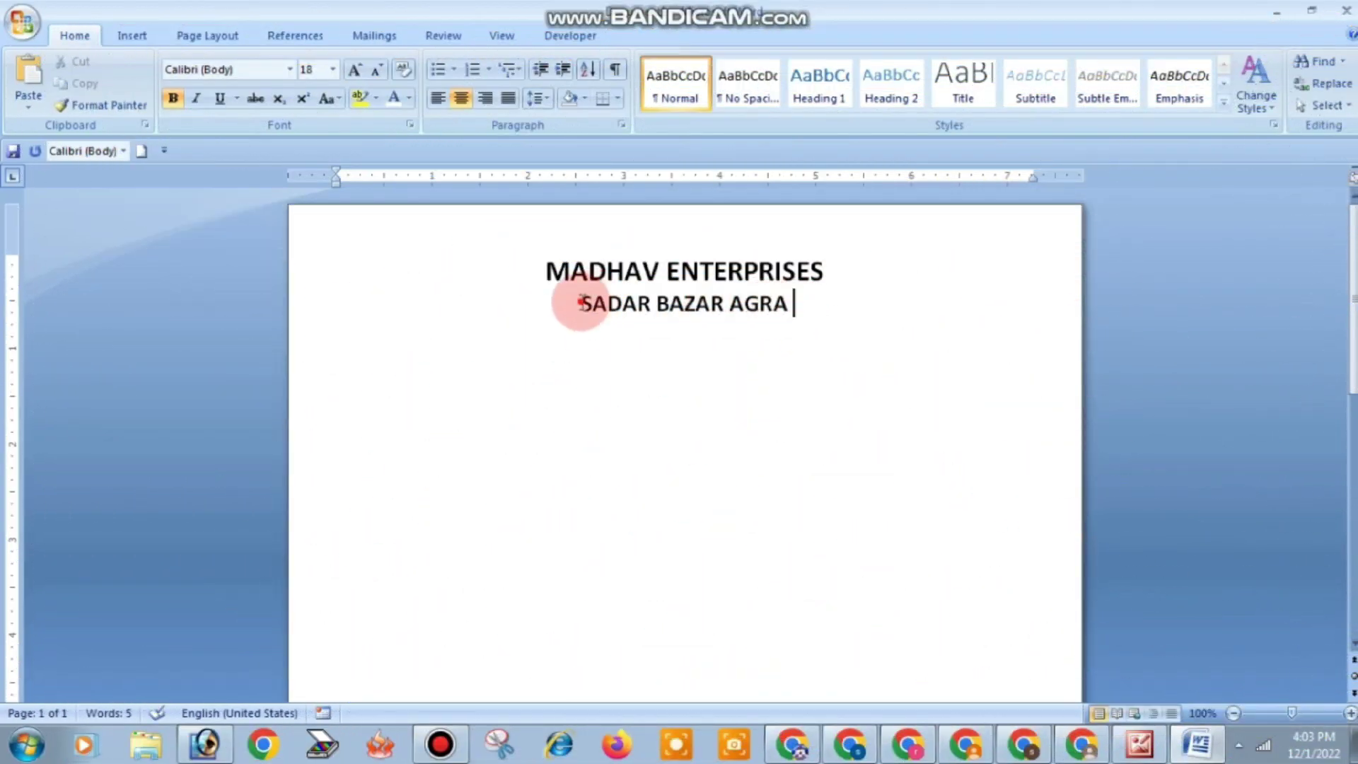
click(577, 304)
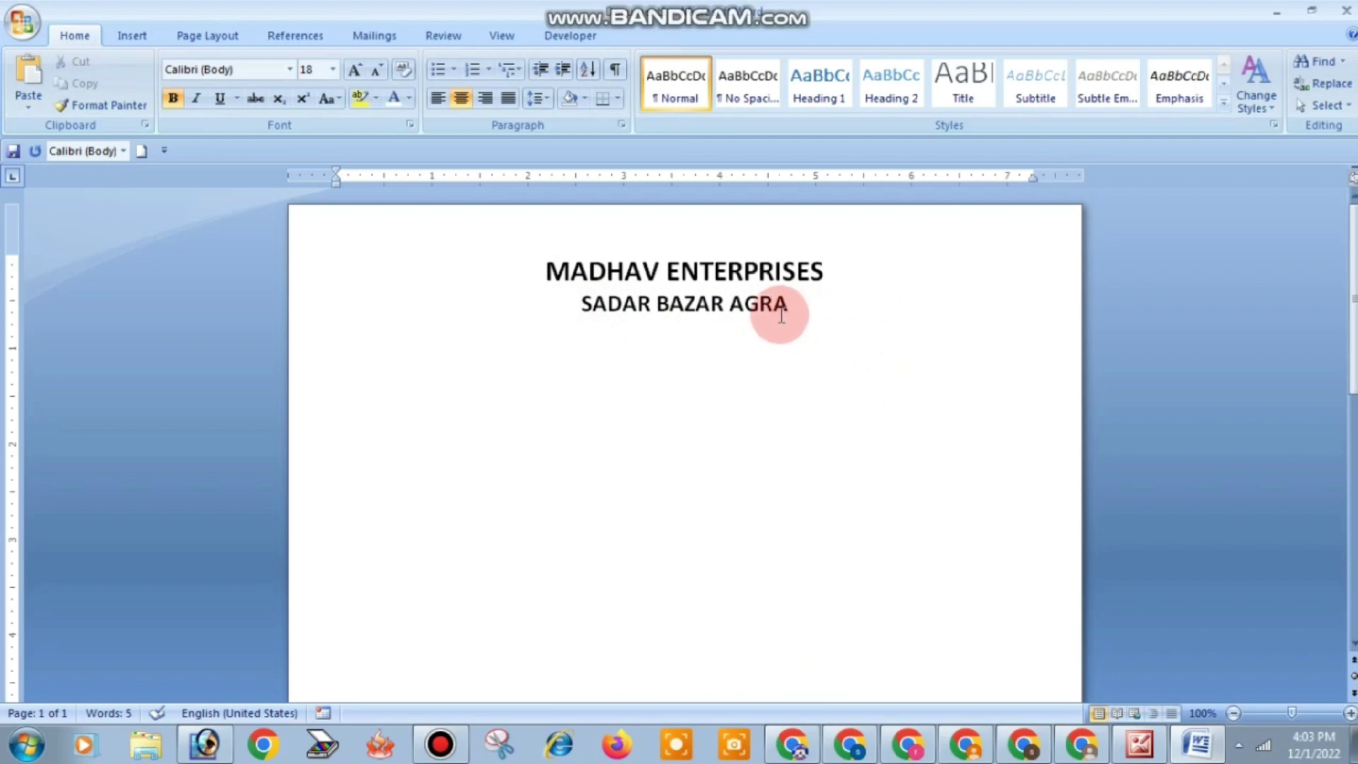
drag(782, 315, 792, 309)
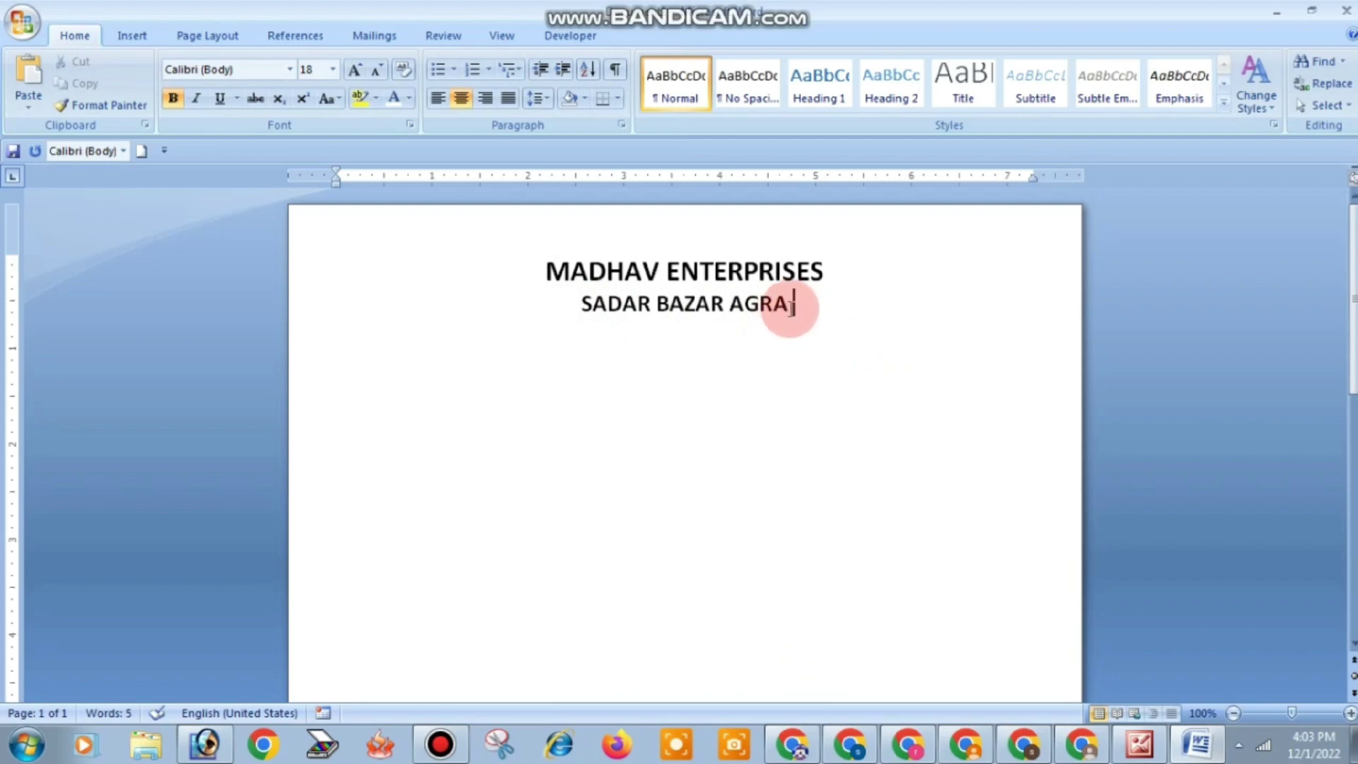
key(Return)
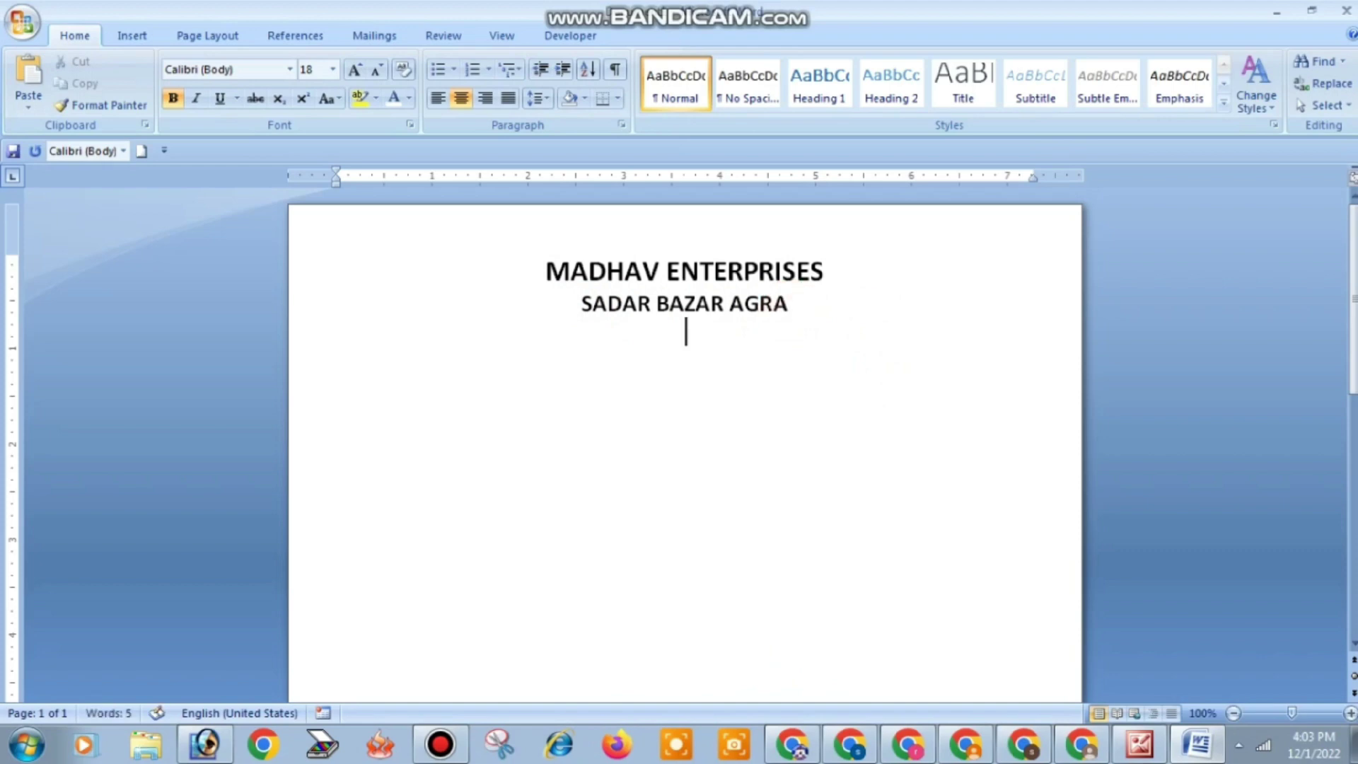
text(M)
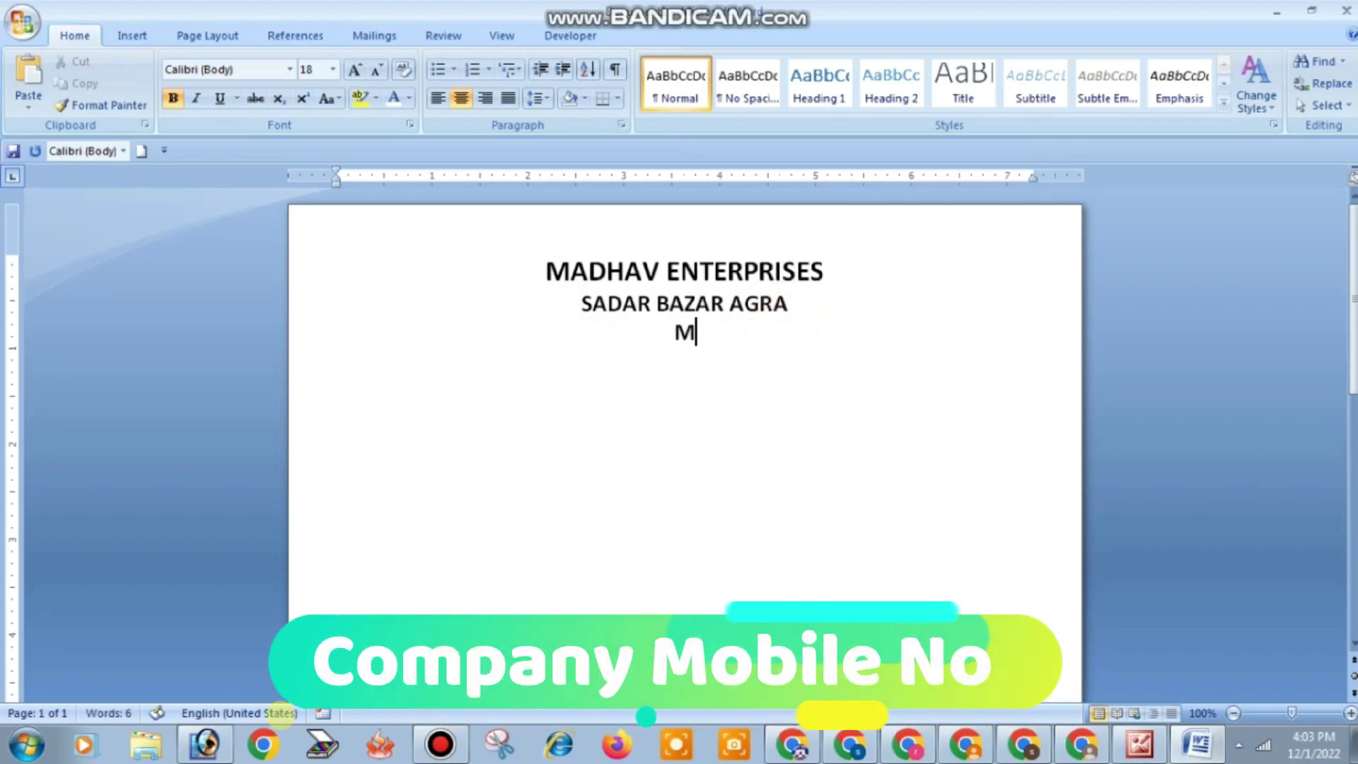
text(ob)
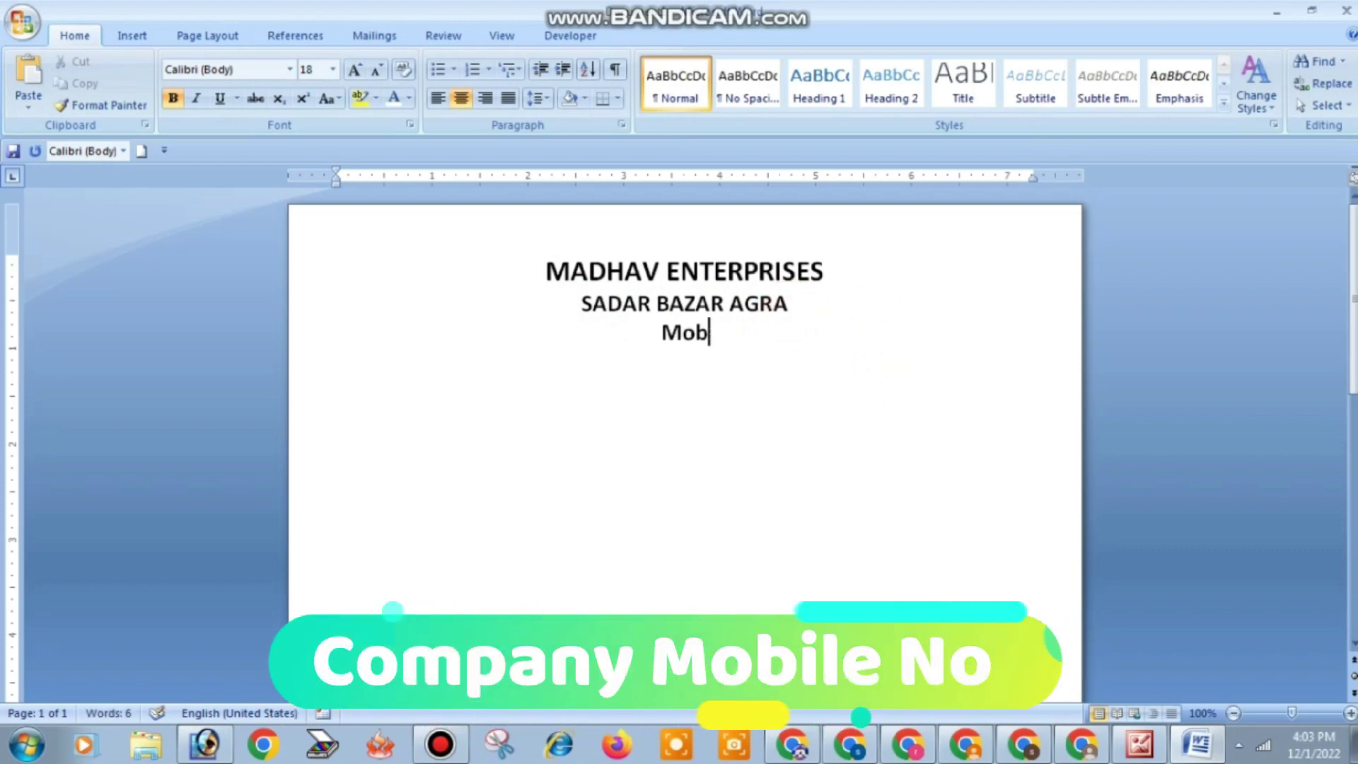
text(-)
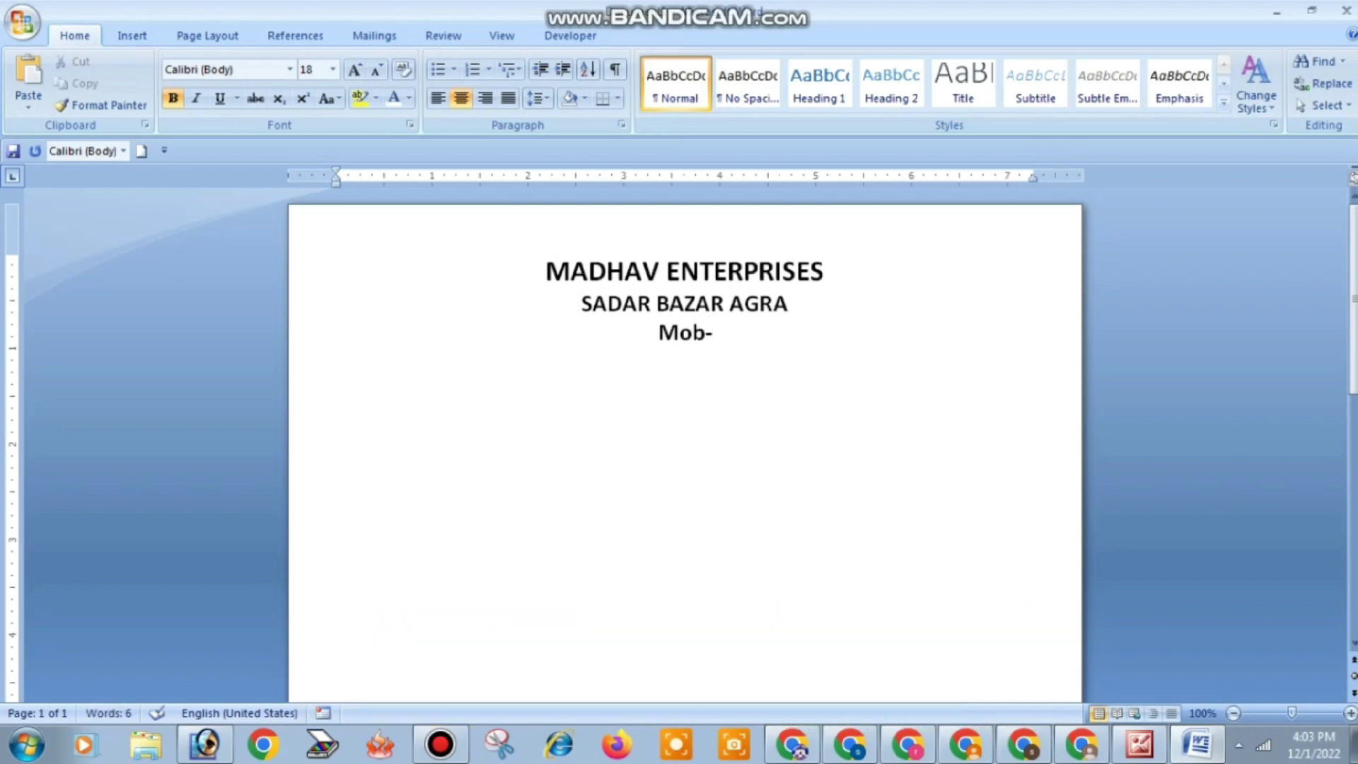
text(999)
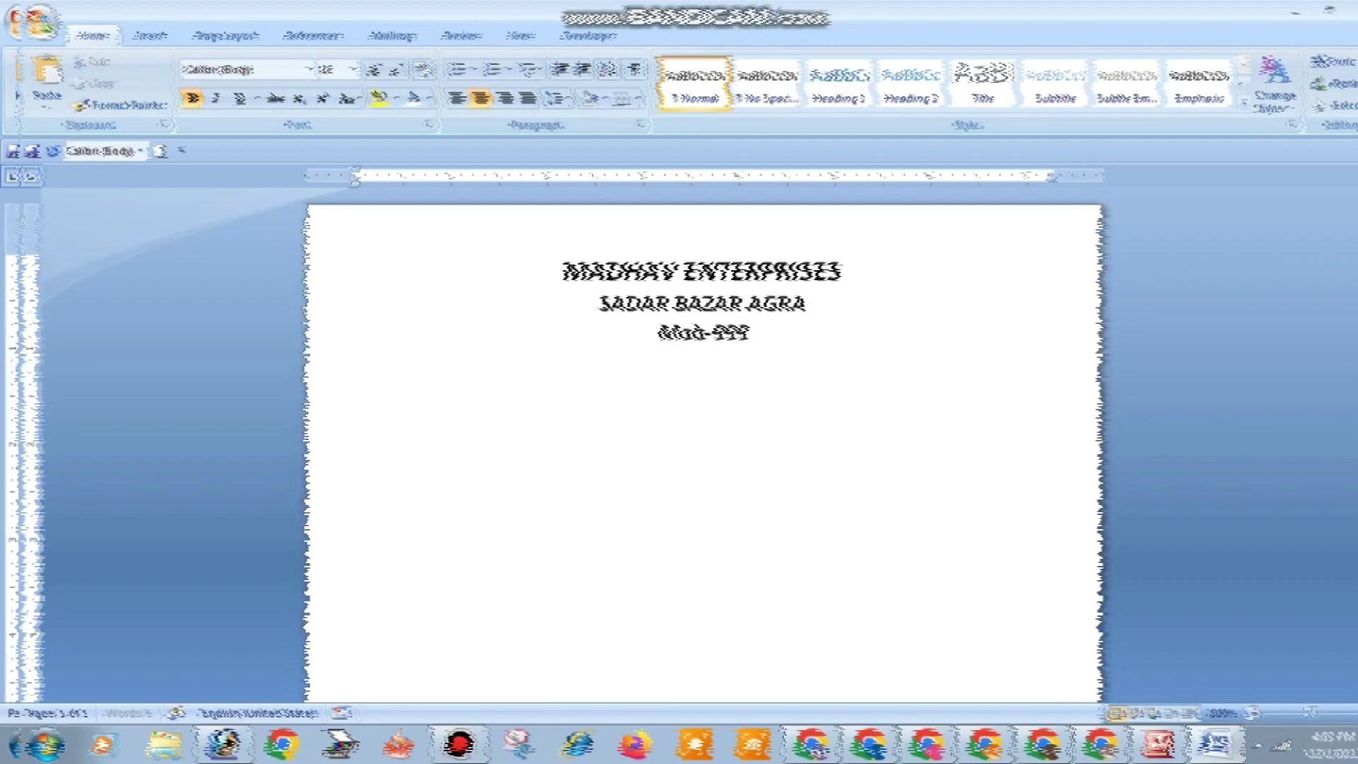
text(444)
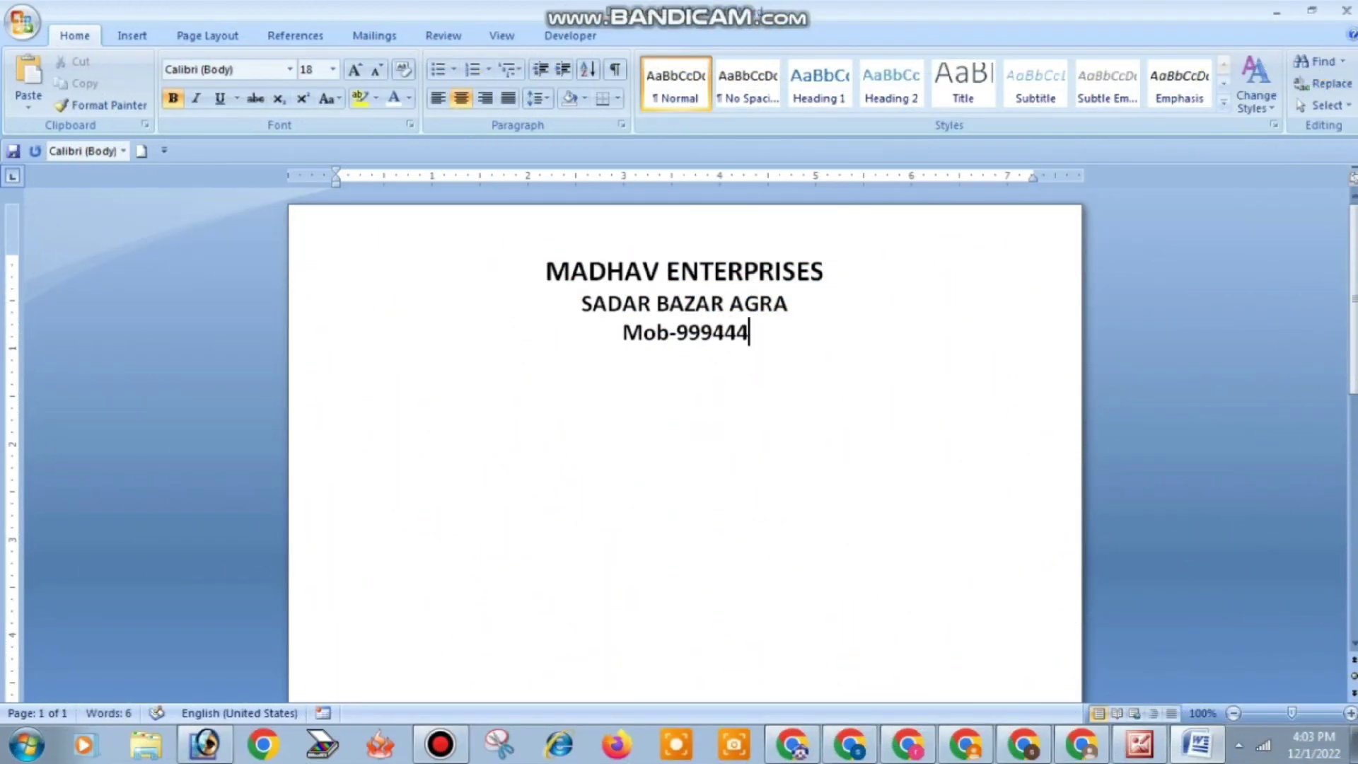
text(222)
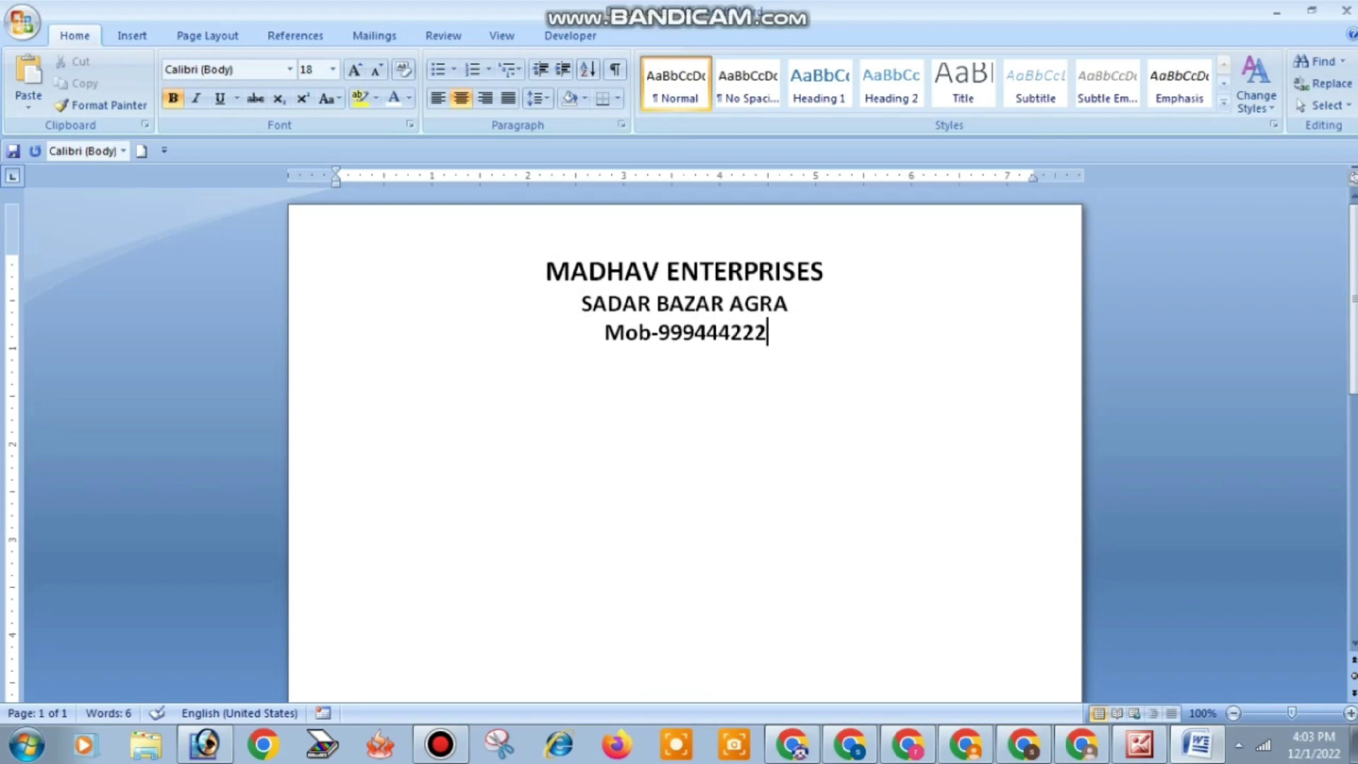
key(BackSpace)
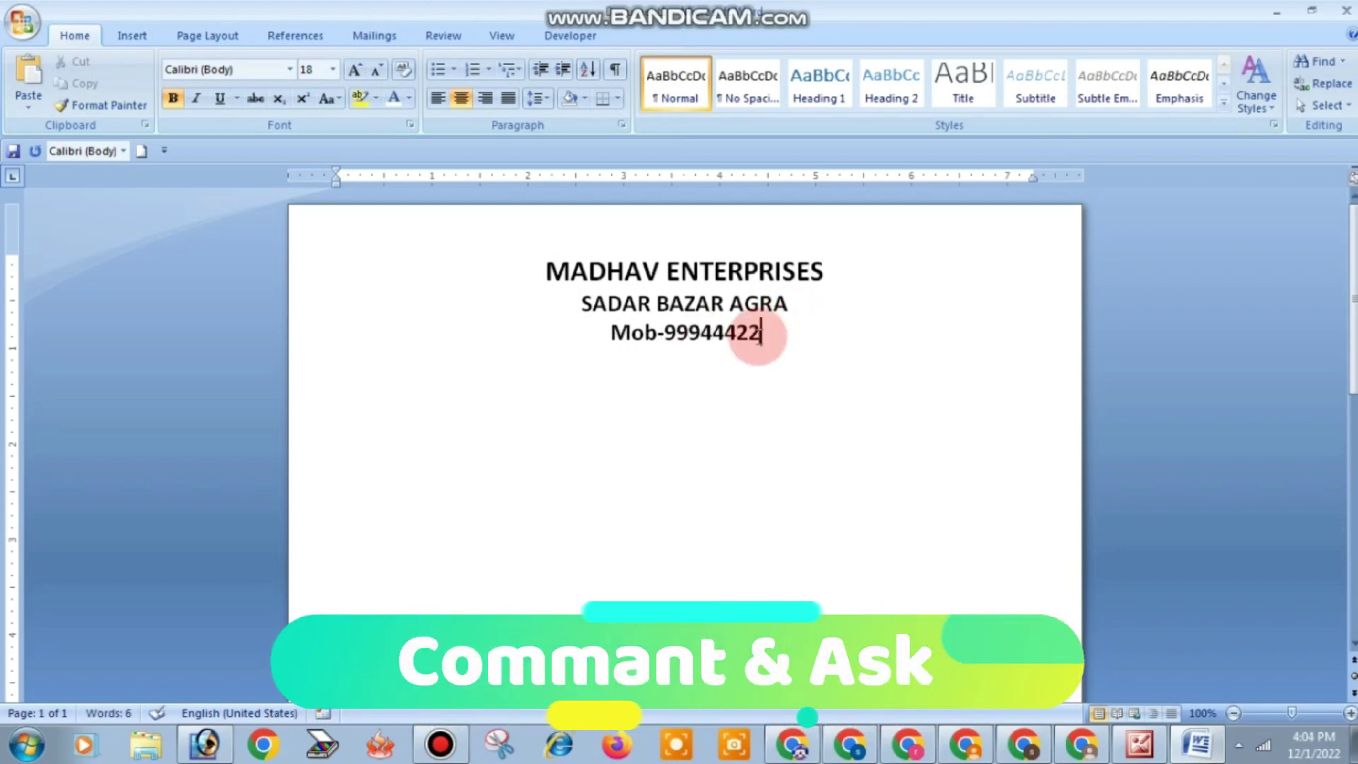
text(22)
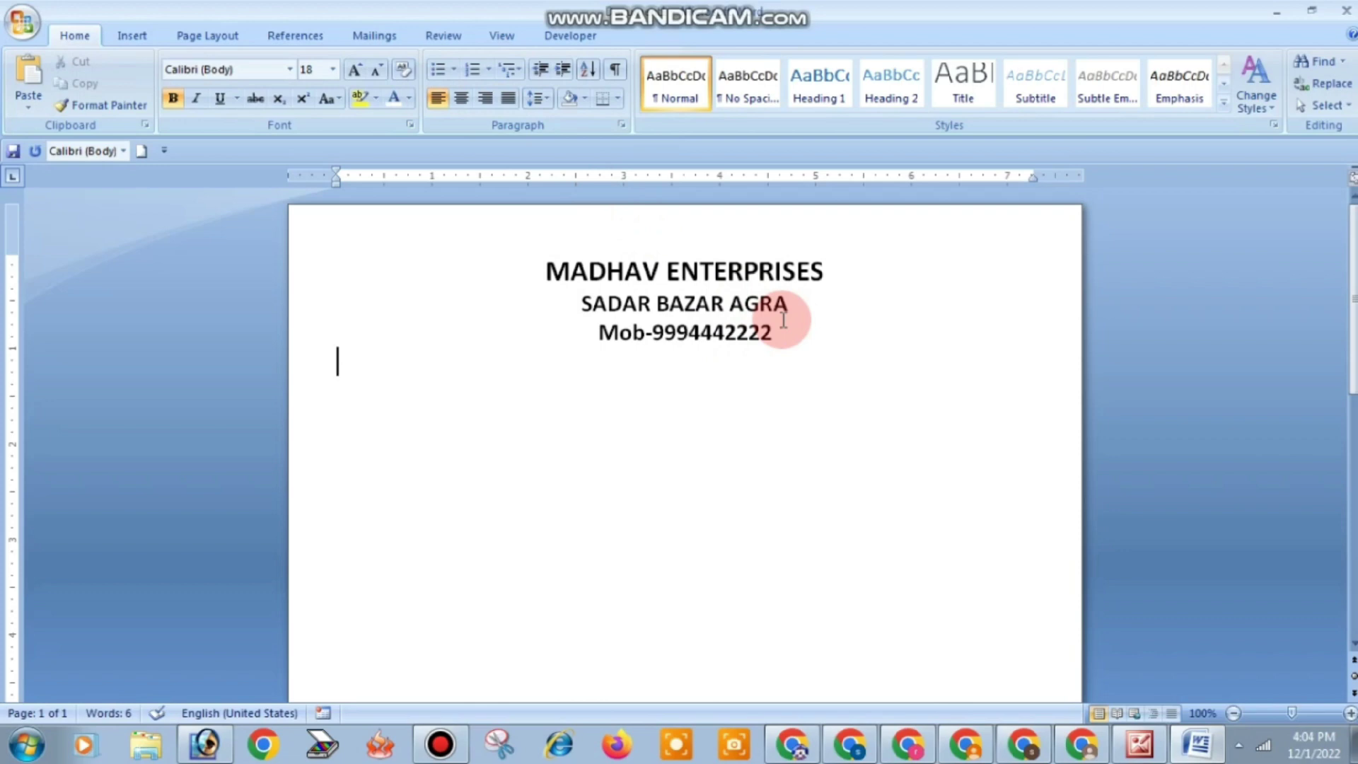
- Type dotted 'Customar Name:-' and 'Address:-' fill-in lines, each followed by a new line
text(C)
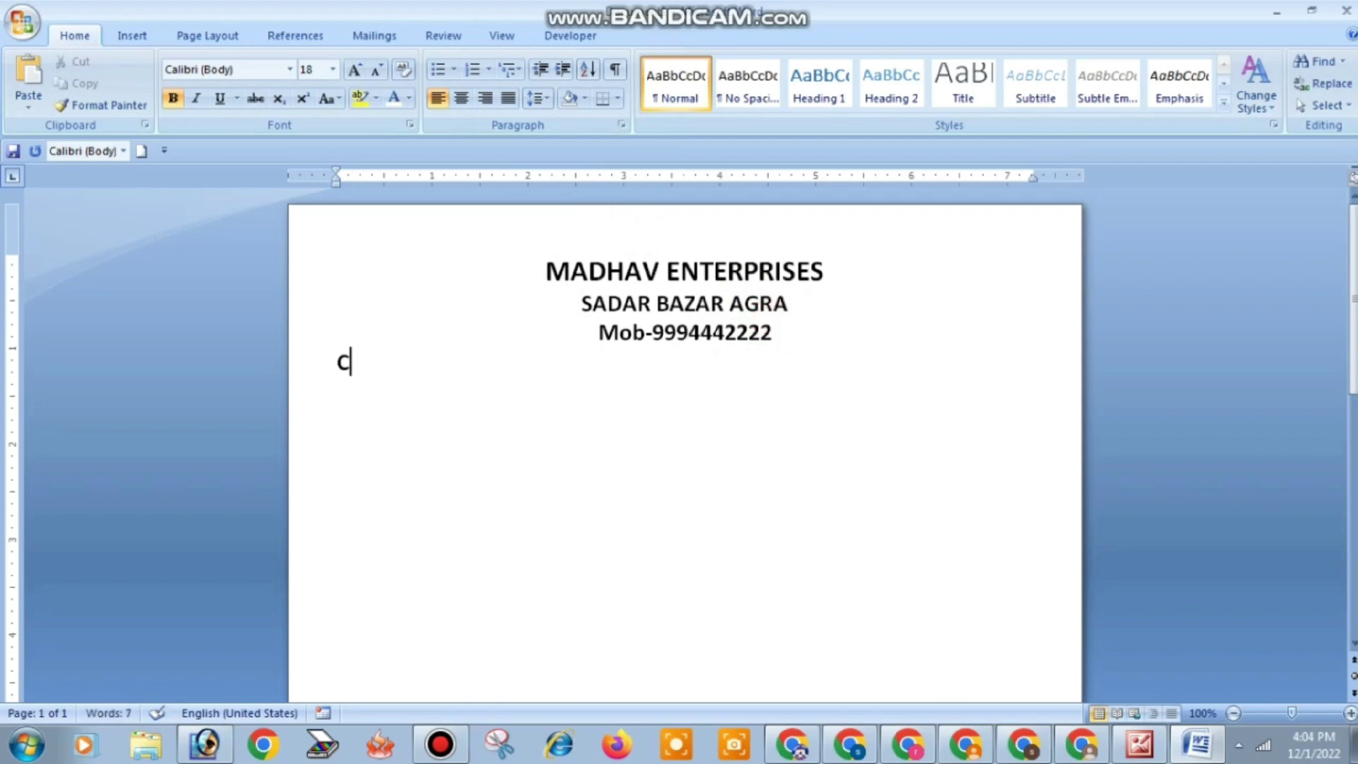
text(ustomar)
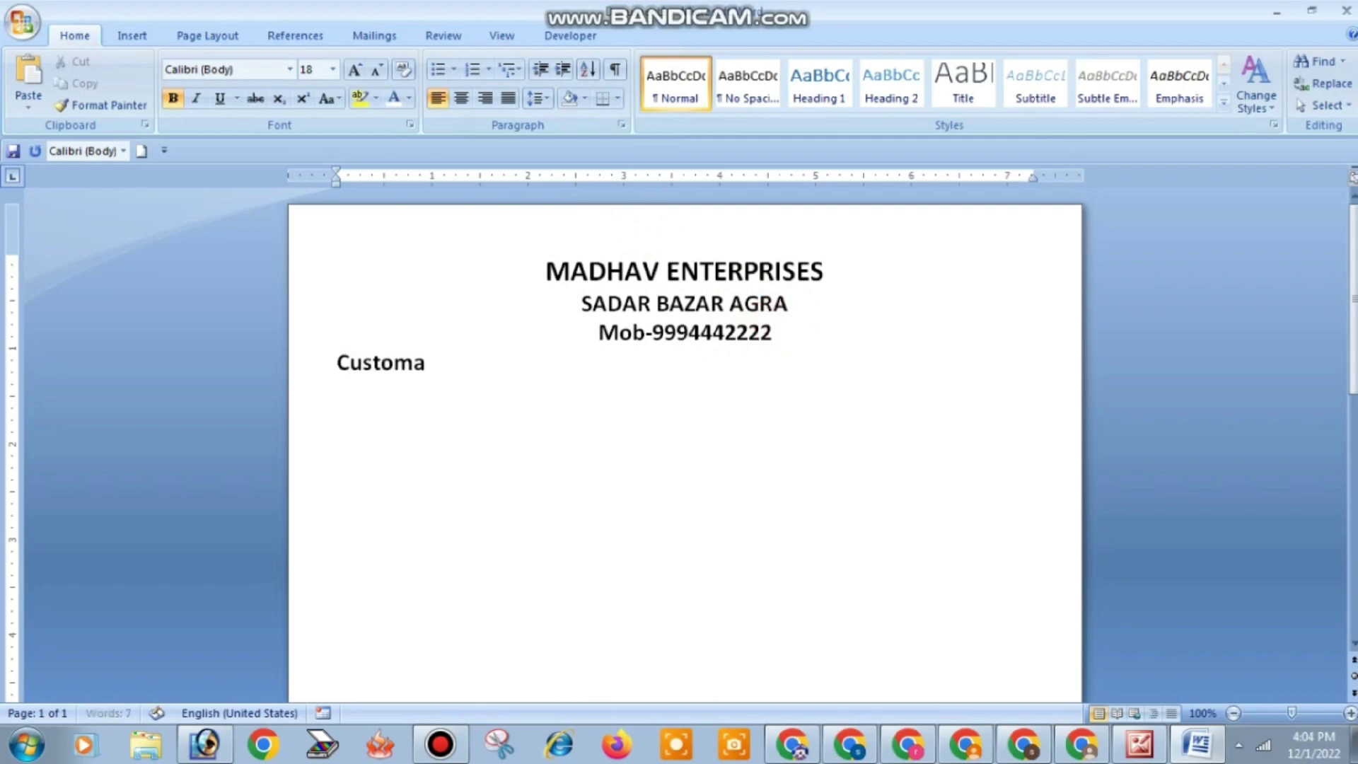
text( Nam)
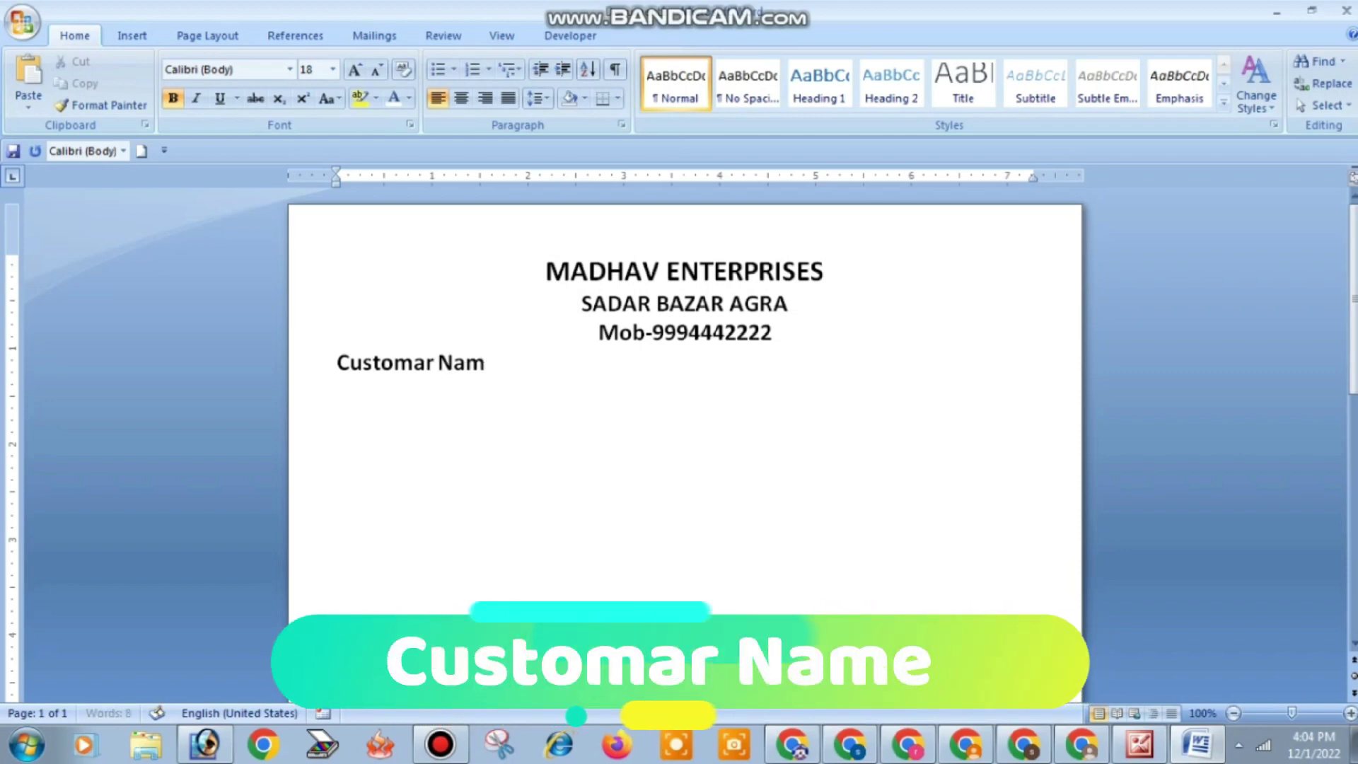
text(e)
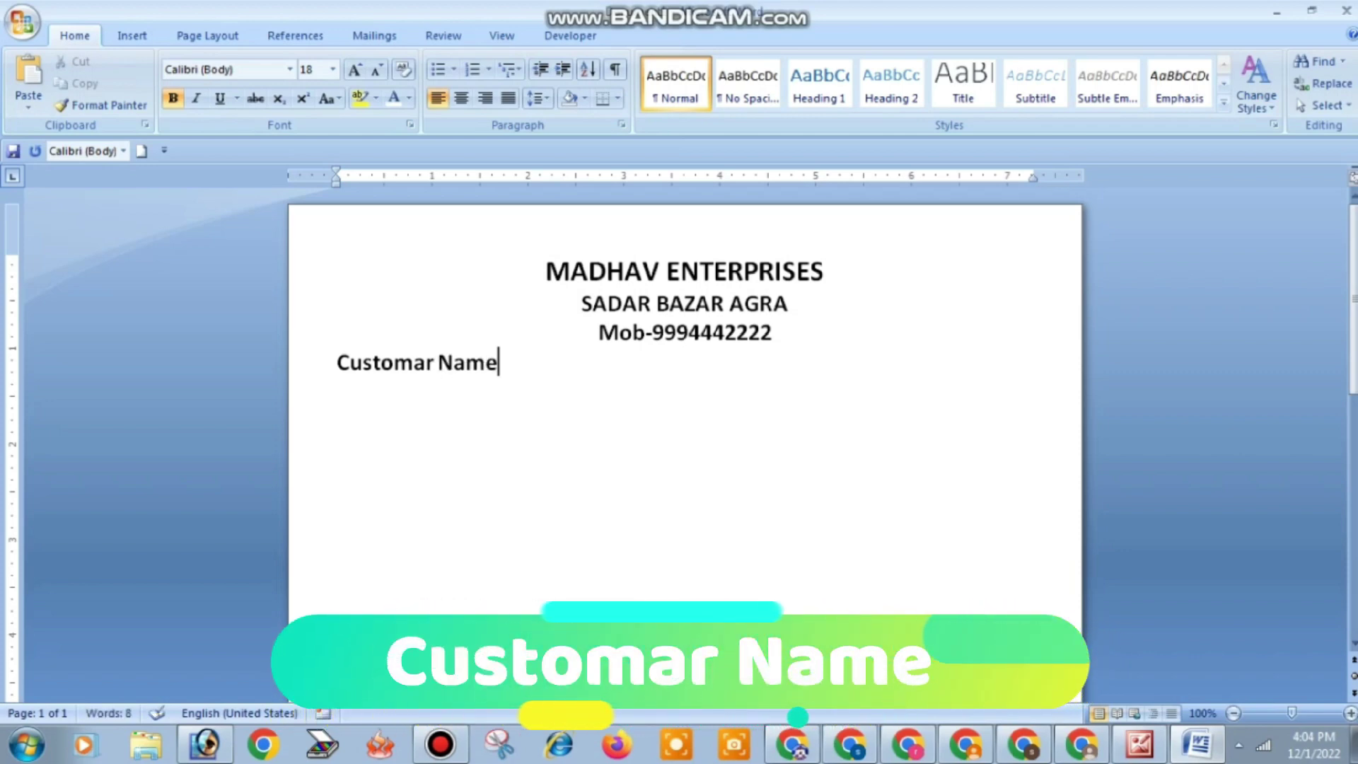
text(:-)
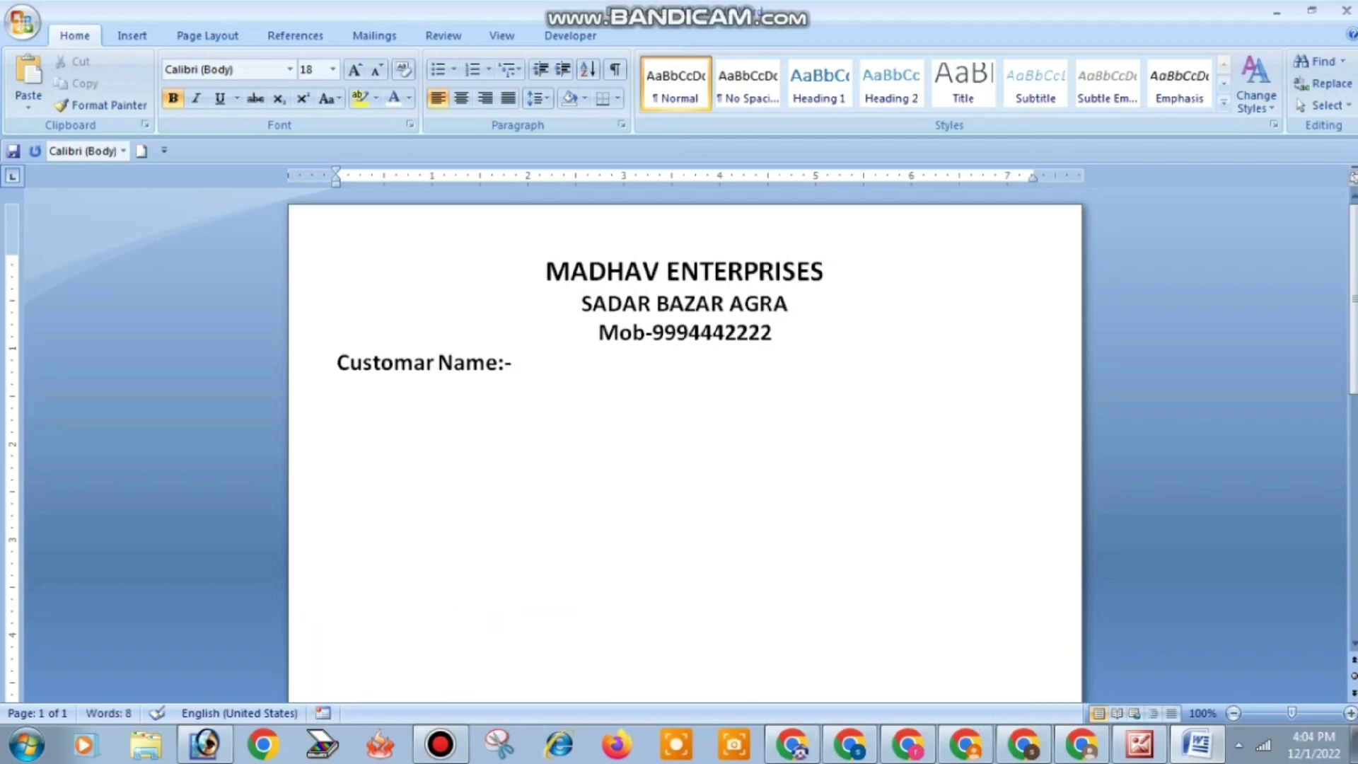
text(...................)
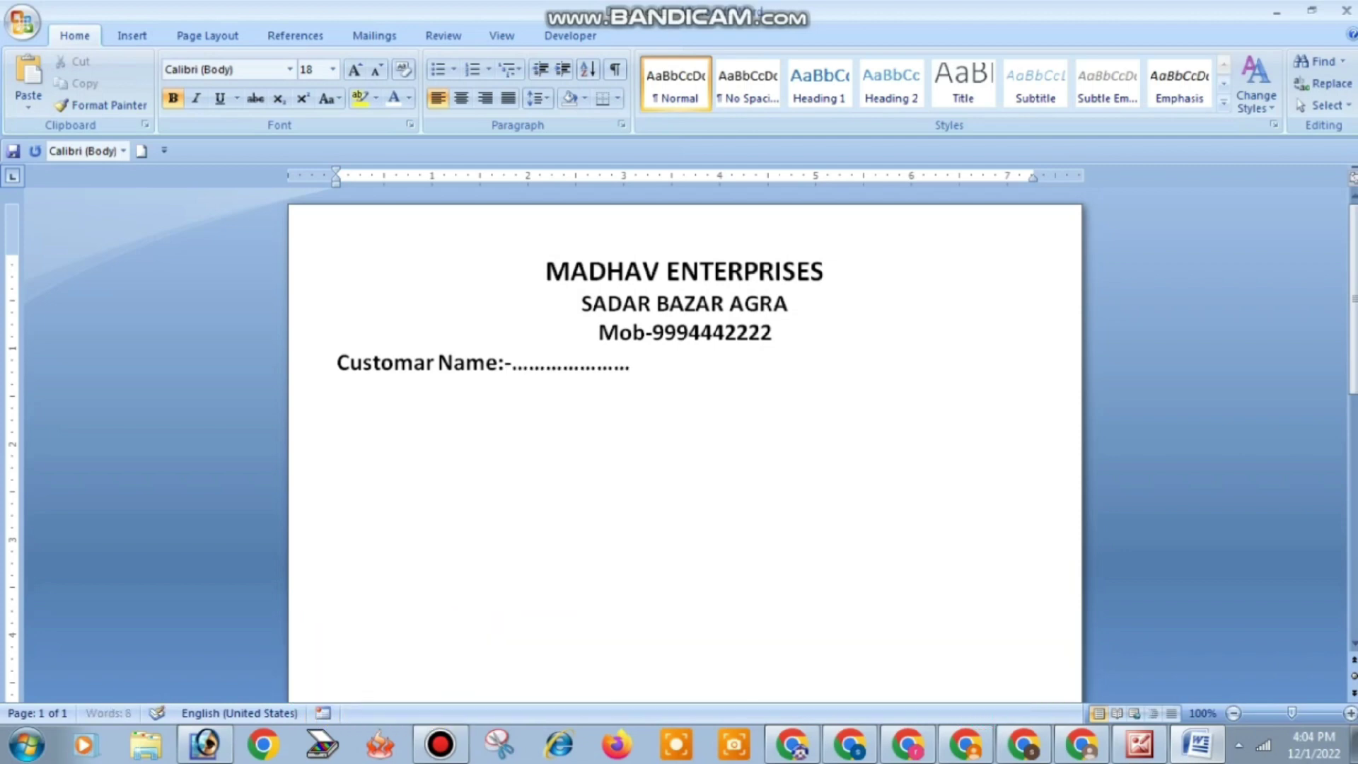
text(.....................................................................)
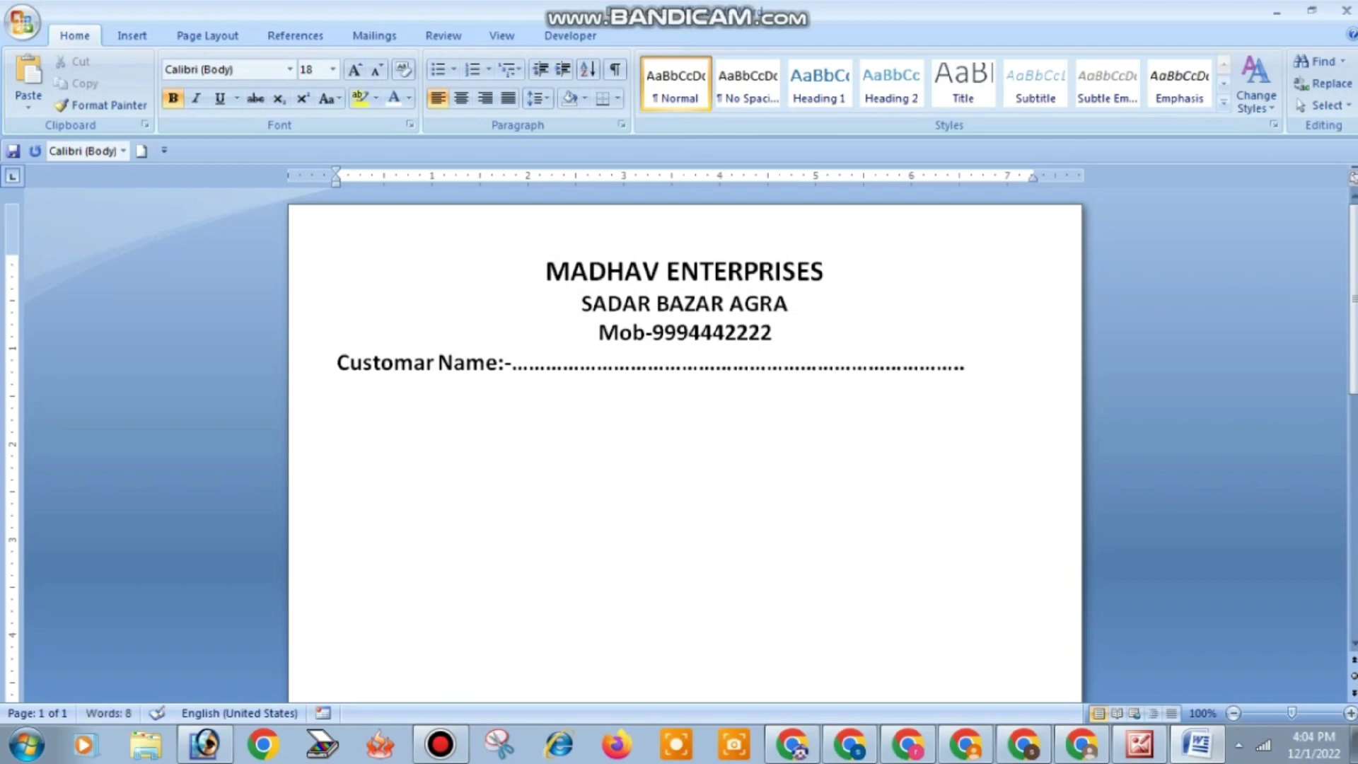
key(Return)
text(Addre)
text(ss)
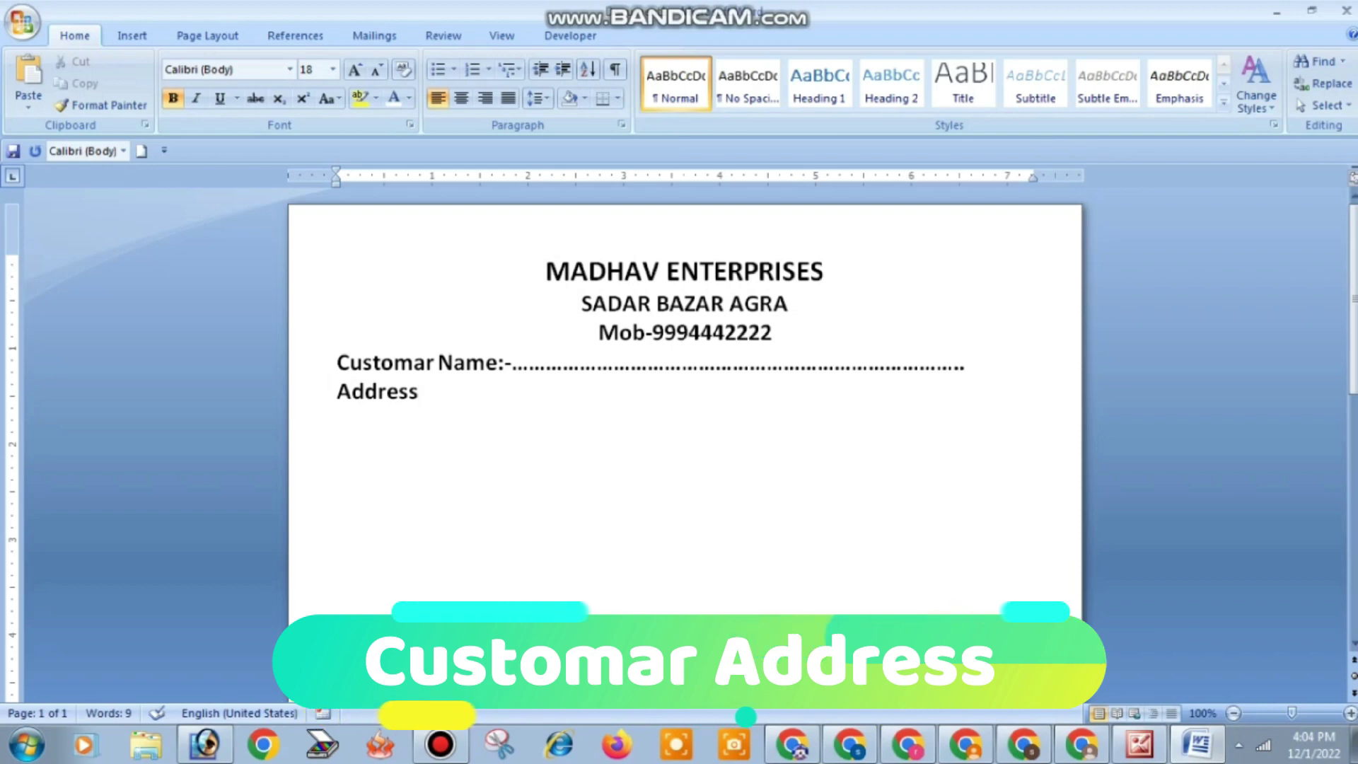
text(:-)
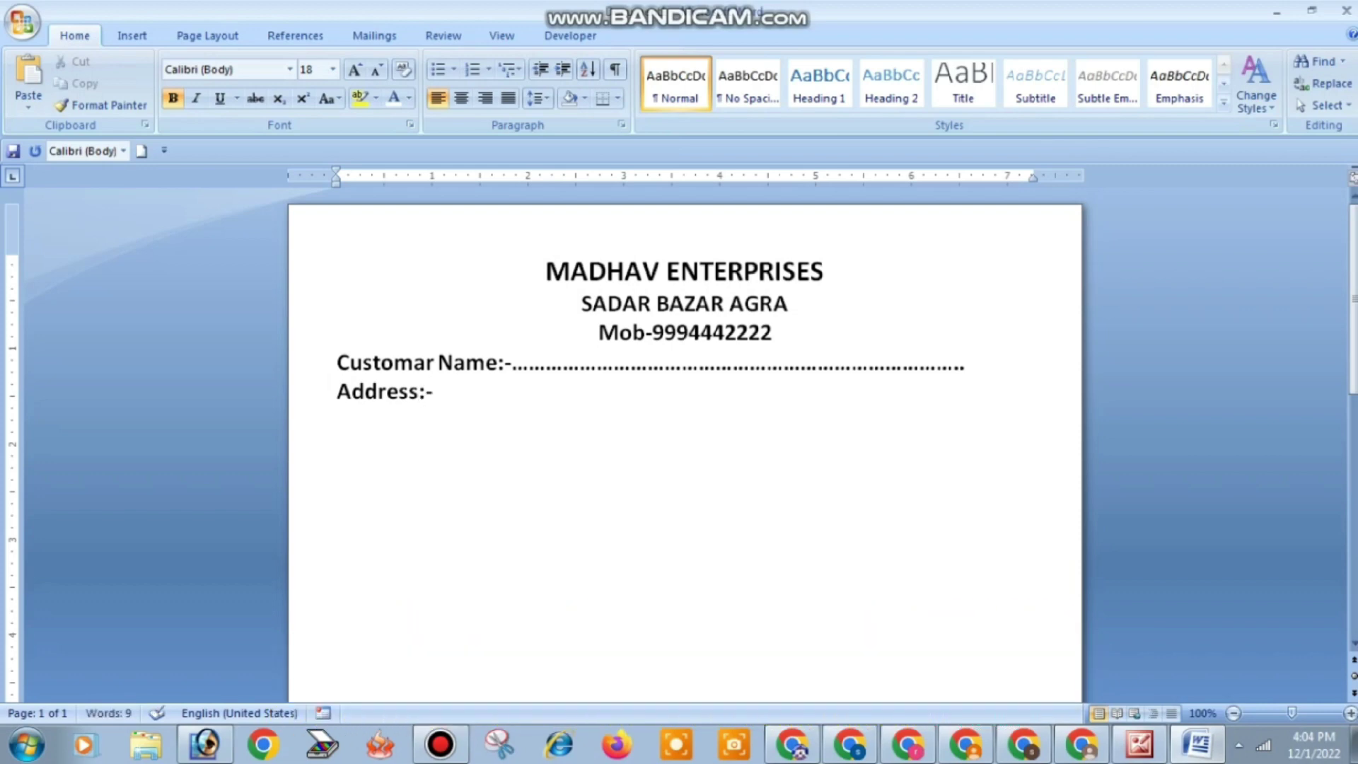
text(......................)
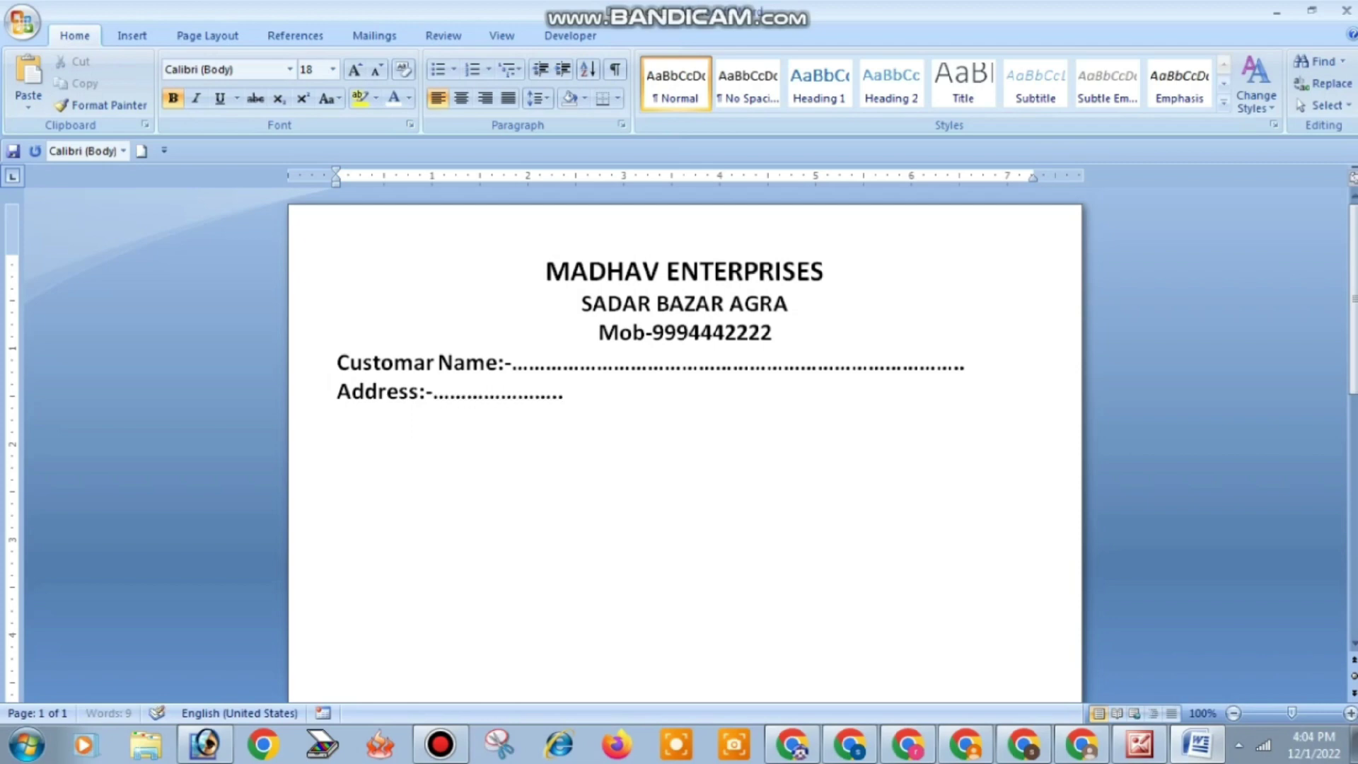
text(..................................................)
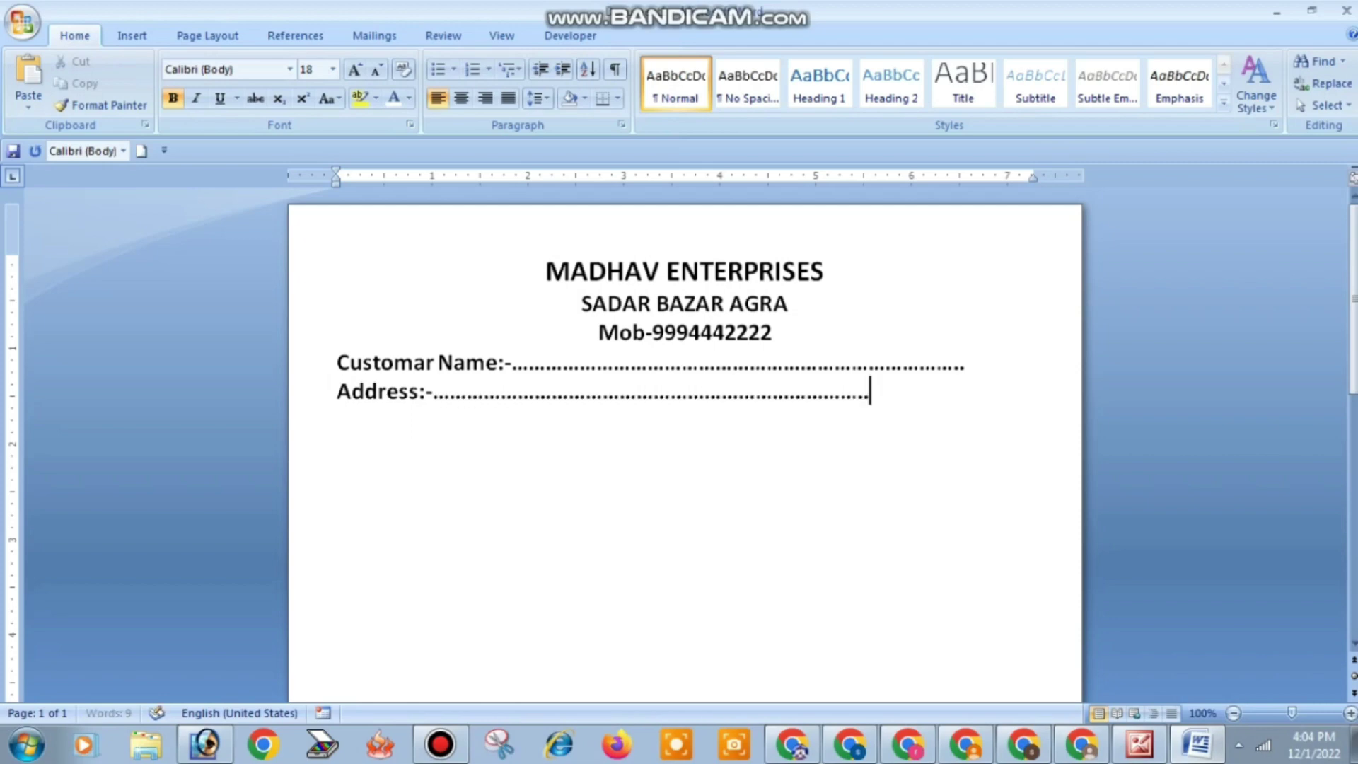
text(............)
text(..................)
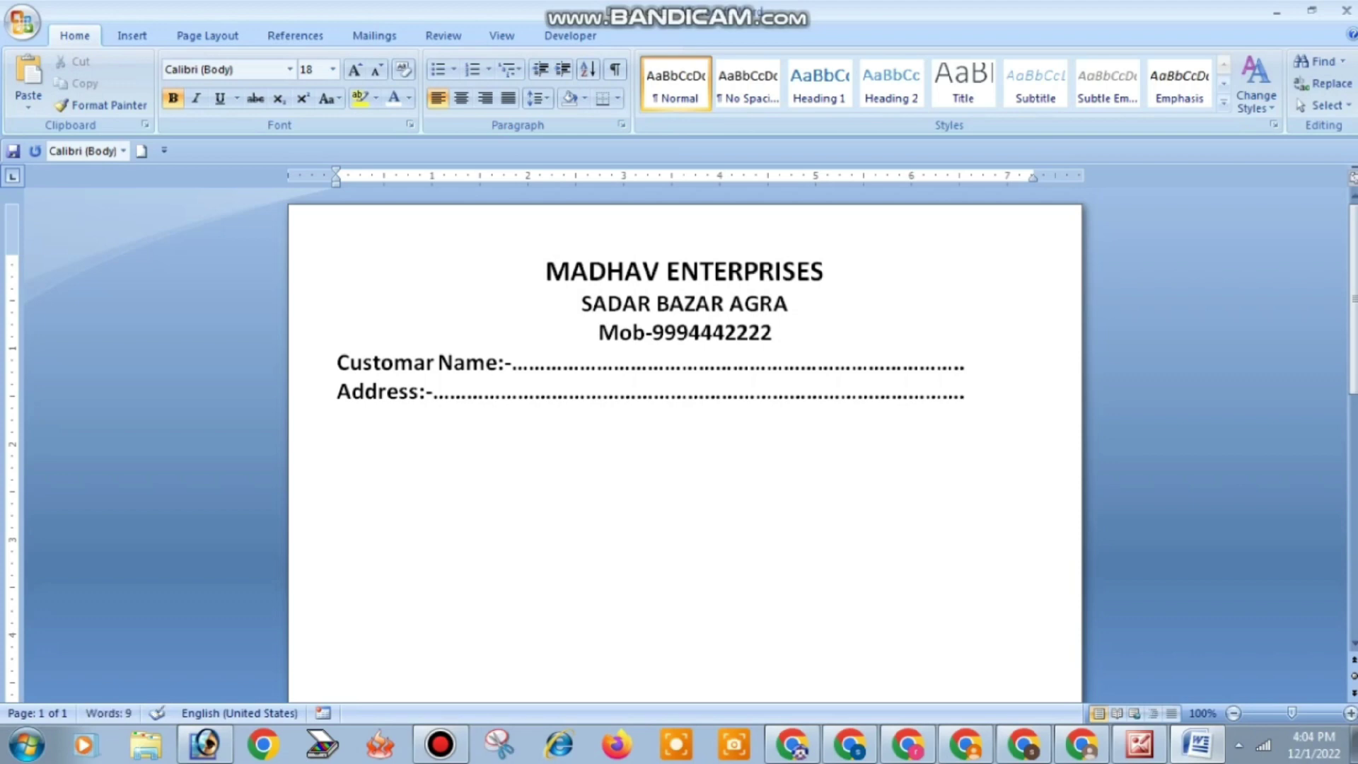
key(Return)
- Type dotted 'Custmor Name:-' and 'Address:-' lines, fixing the misspelled word
text(C)
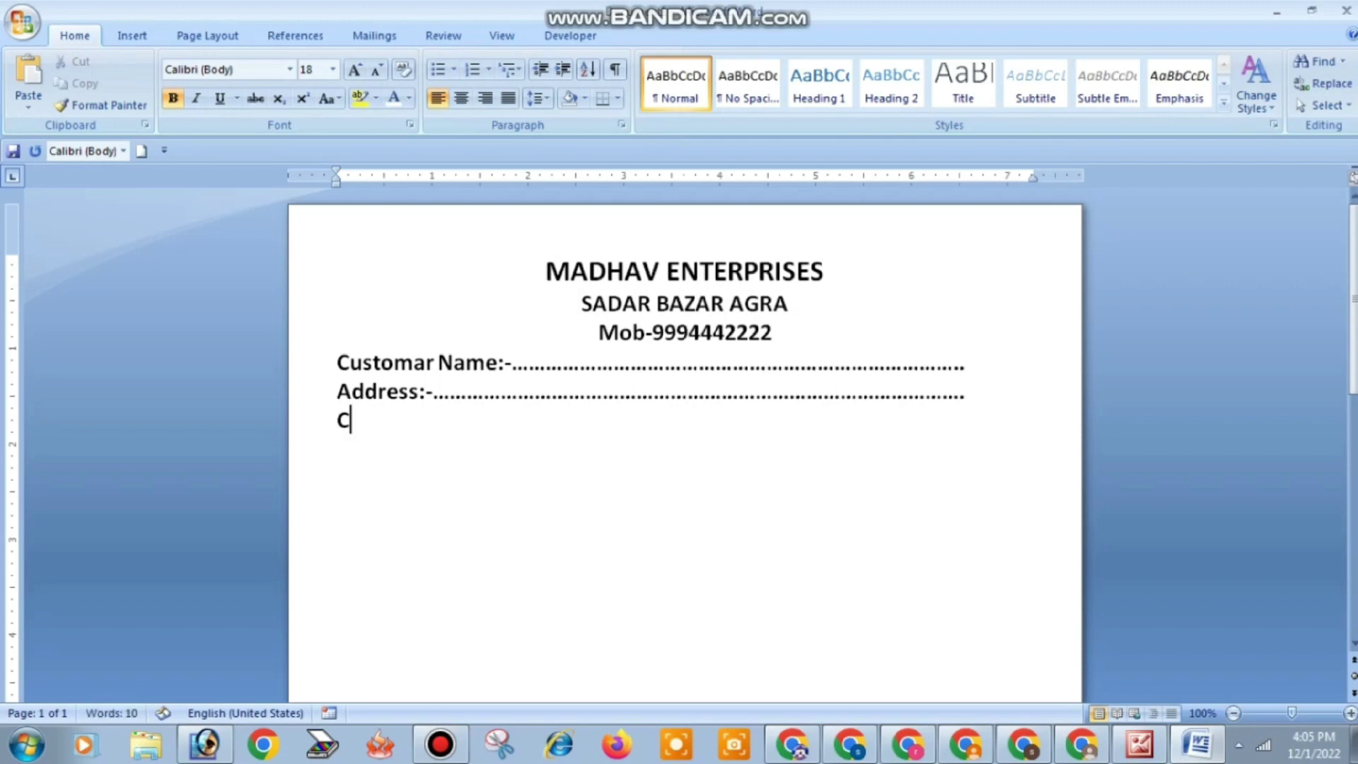
text(us)
text(tom)
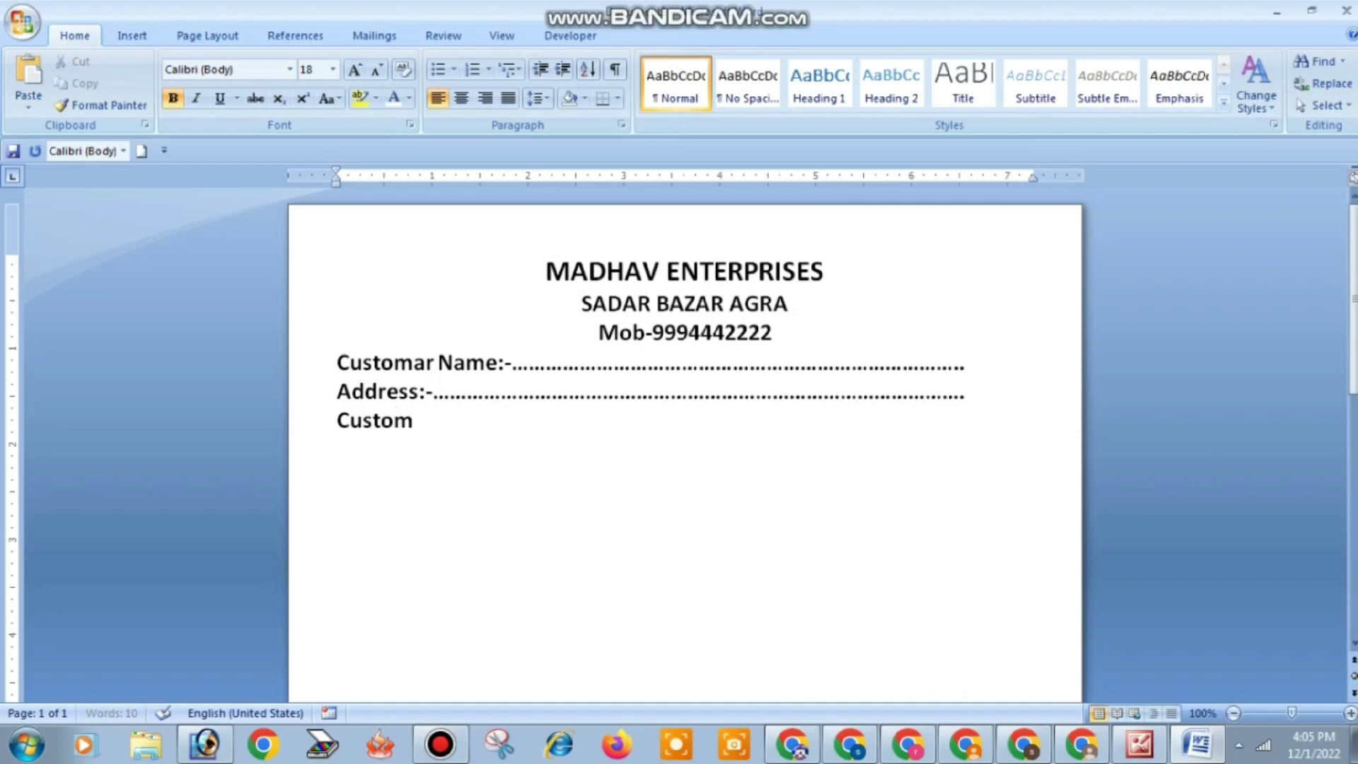
text(ar)
key(BackSpace)
key(BackSpace)
key(BackSpace)
key(BackSpace)
text(mor)
text( Na)
text(me:)
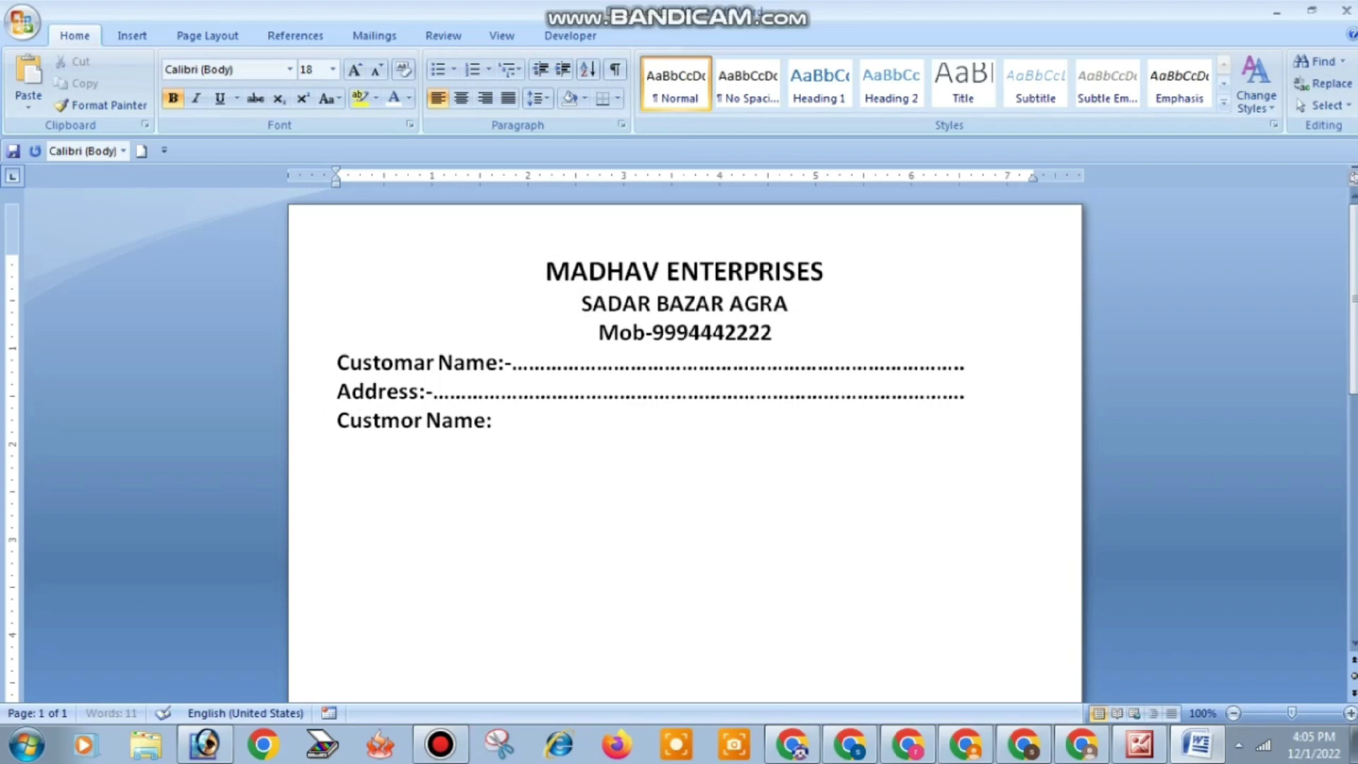
text(-)
text(.......................................................)
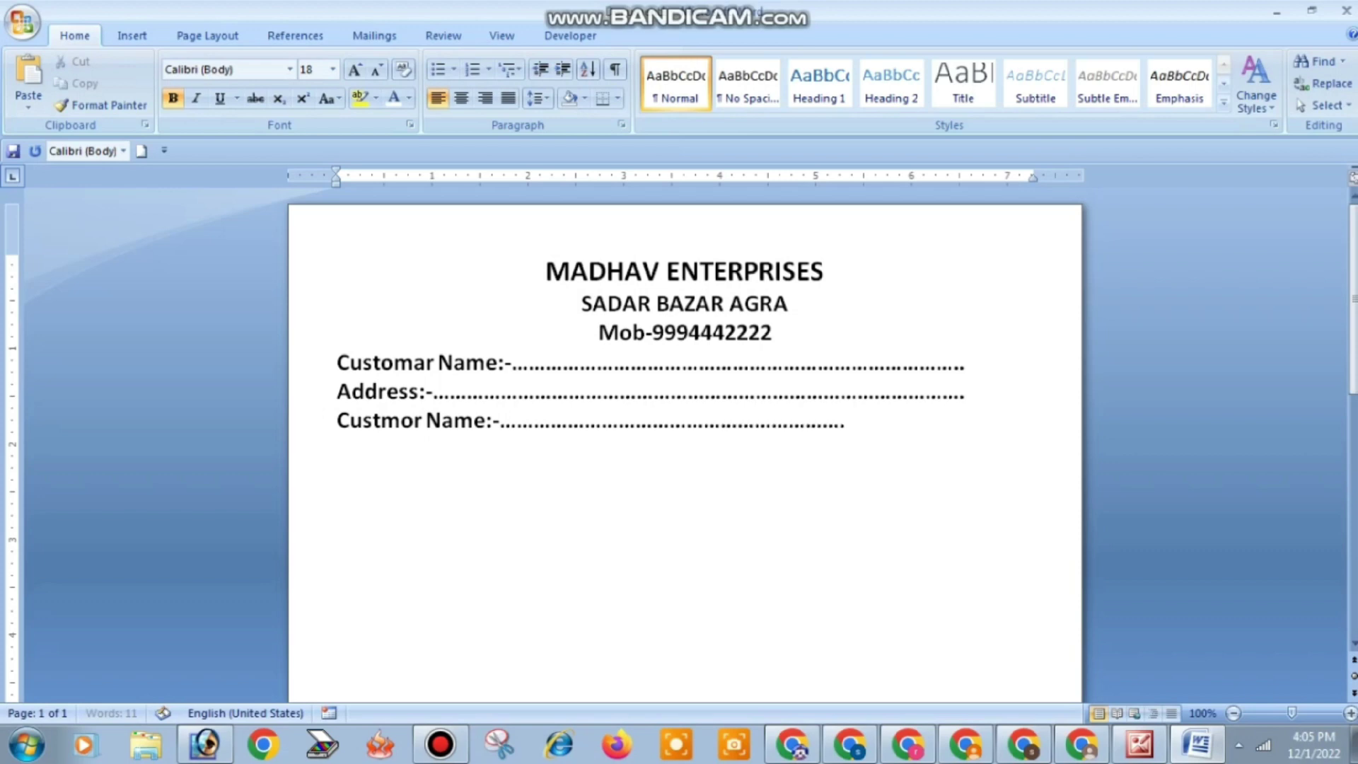
text(....................)
text(..........................)
key(Return)
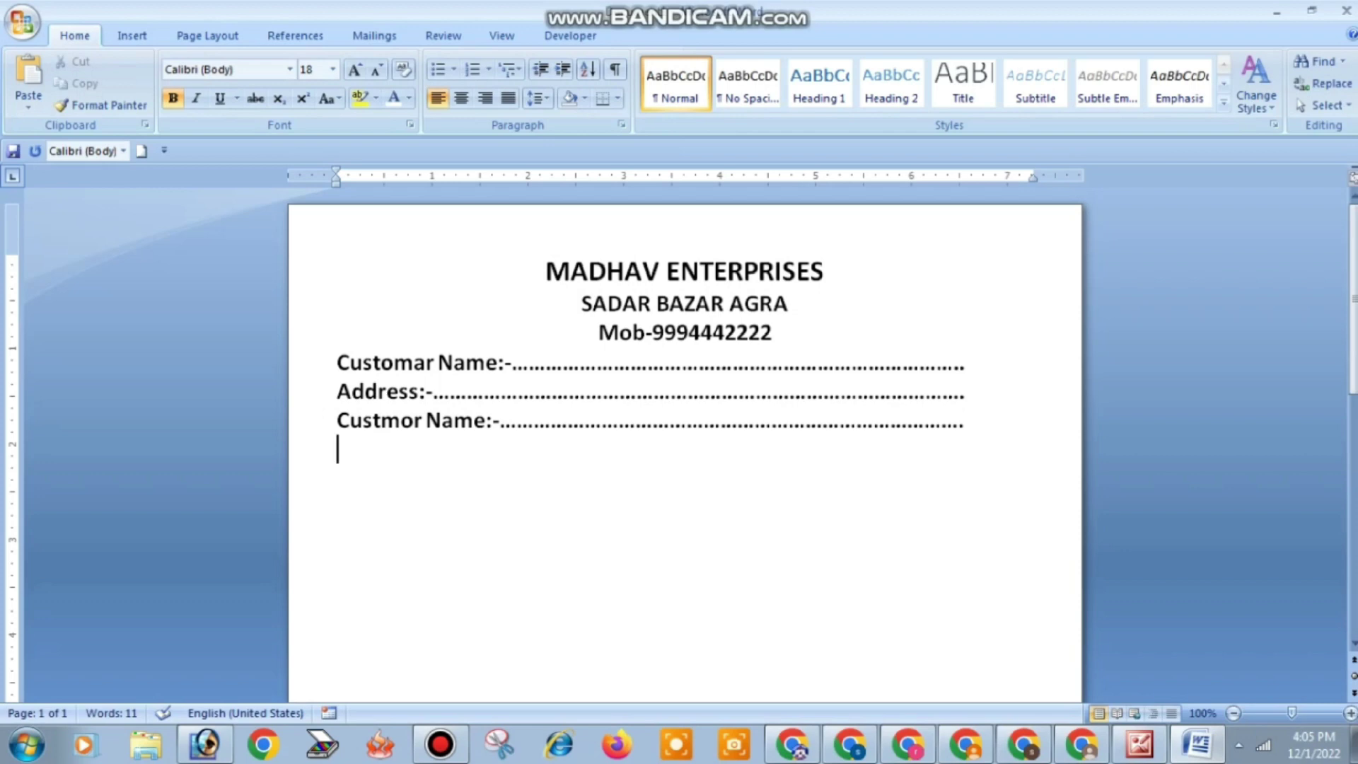
text(Address)
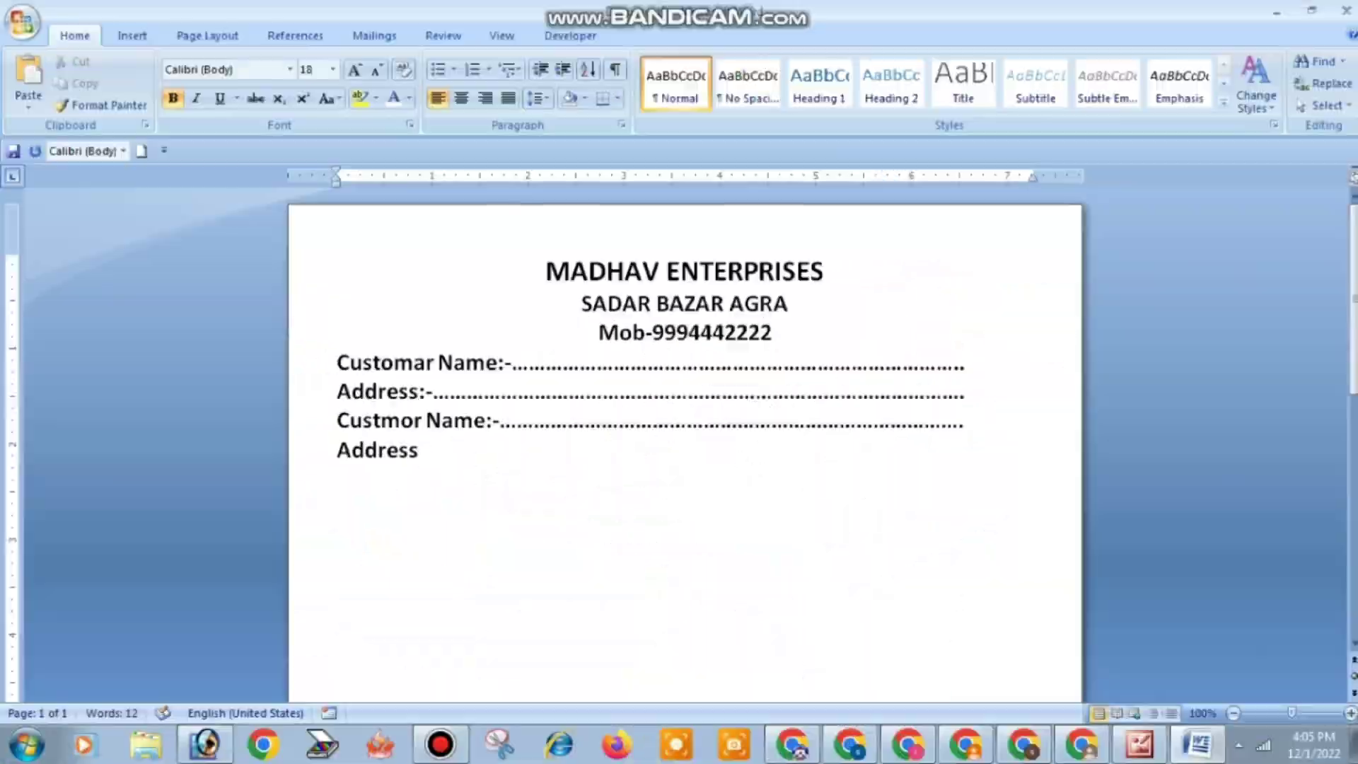
text(:)
text(-)
text( ...........................)
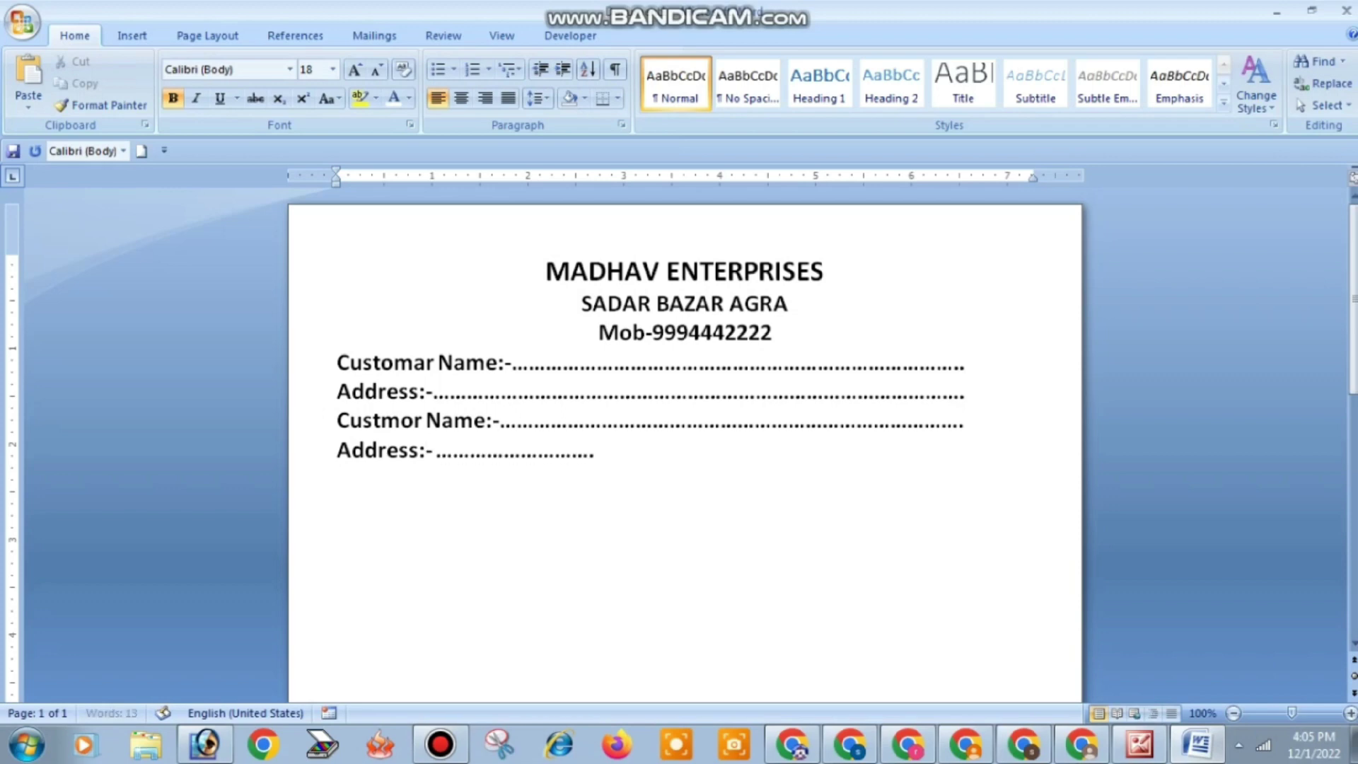
text(.........................................................)
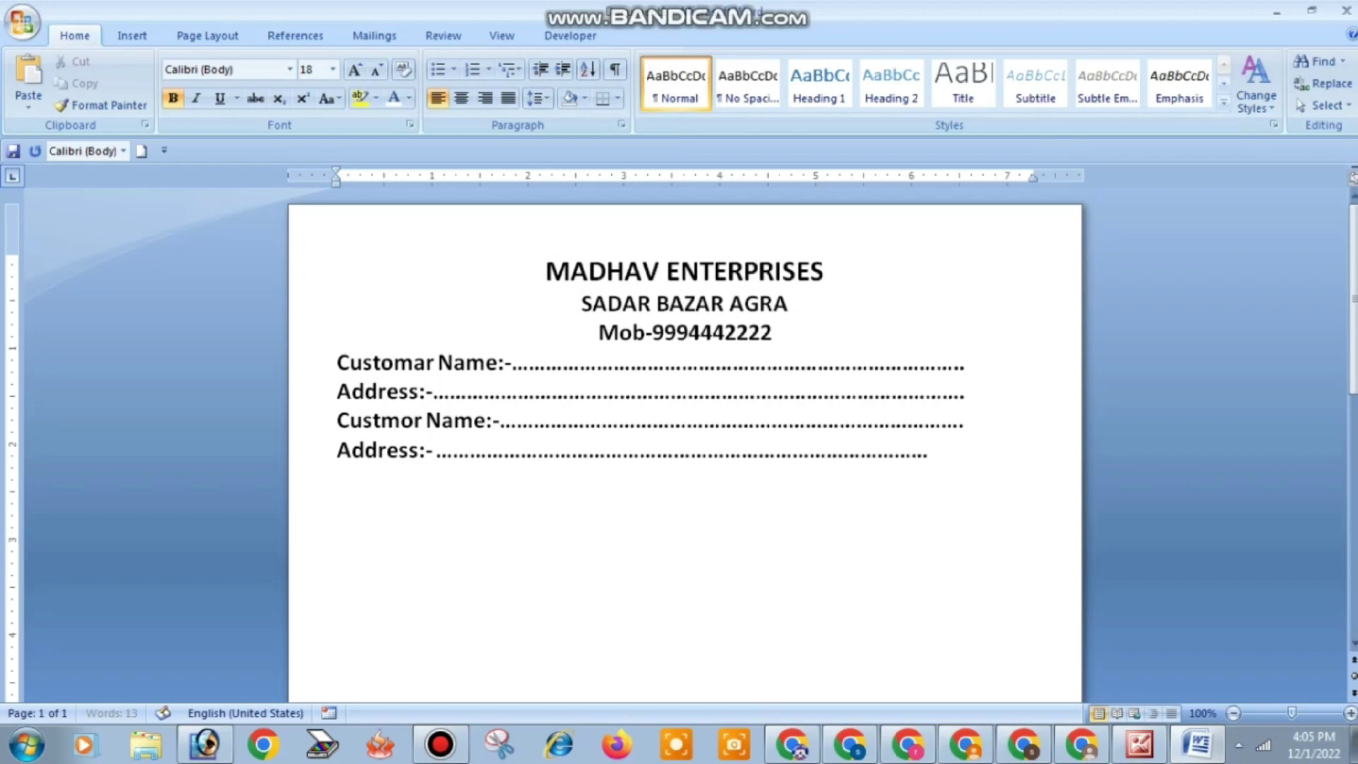
text(..........)
- Add a dotted 'Customor Mob:-' line on a new line below the address
key(Return)
text(C)
text(ustom)
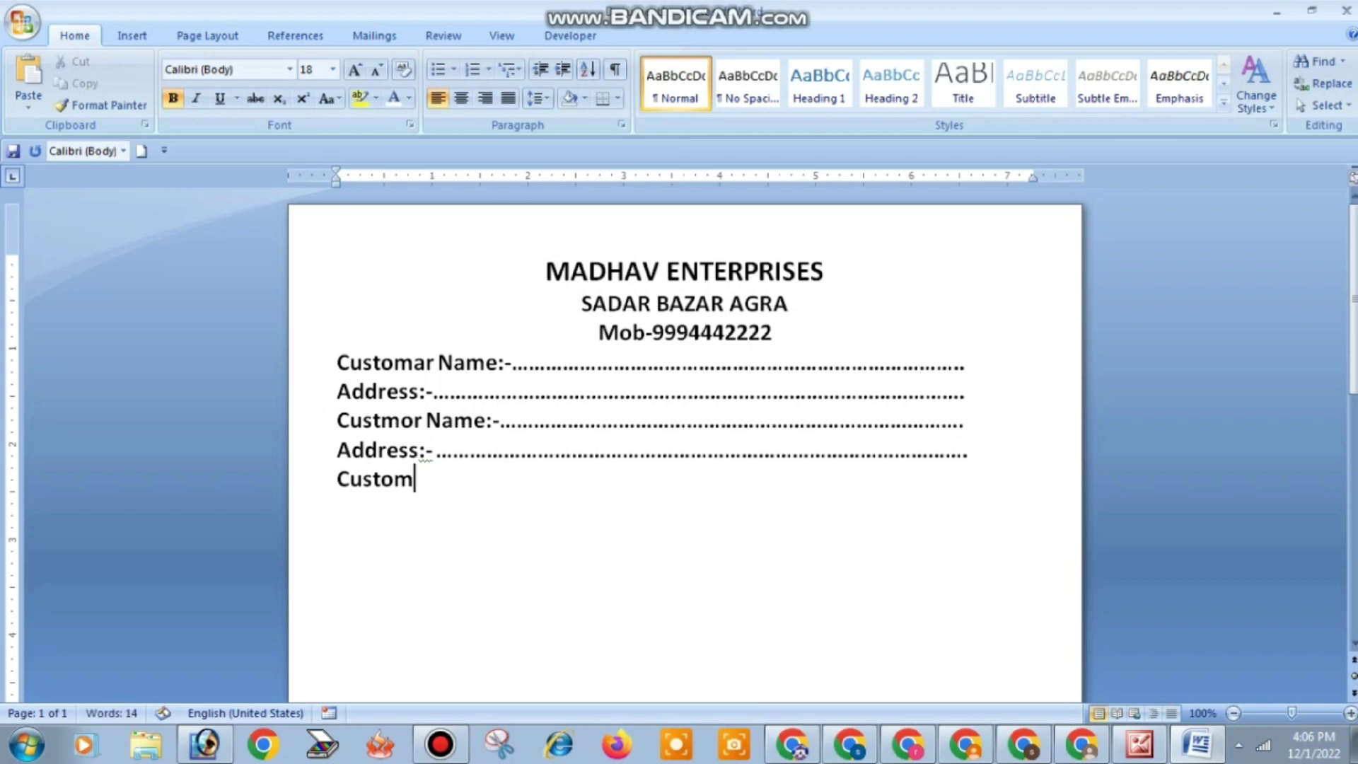
text(or Mo)
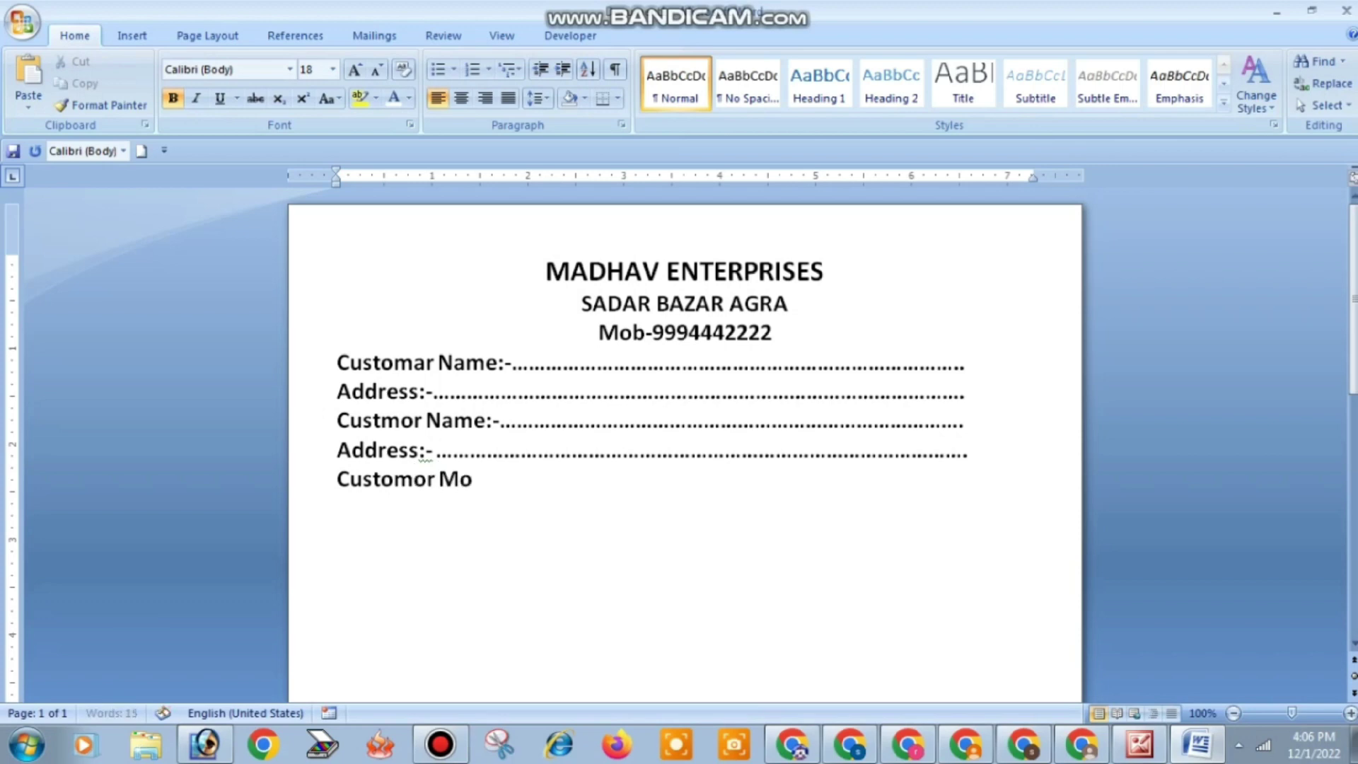
text(b:)
text(-)
text(...............................................)
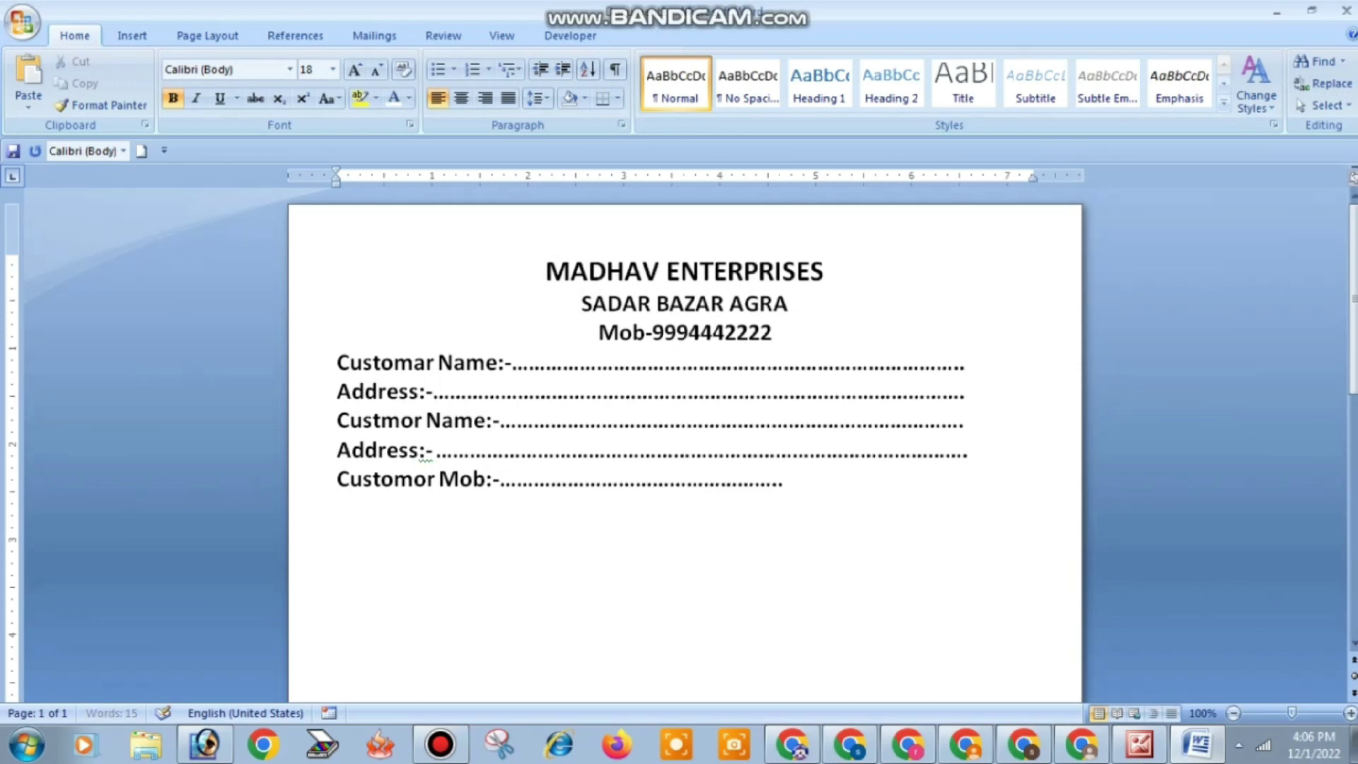
text(.................................................................)
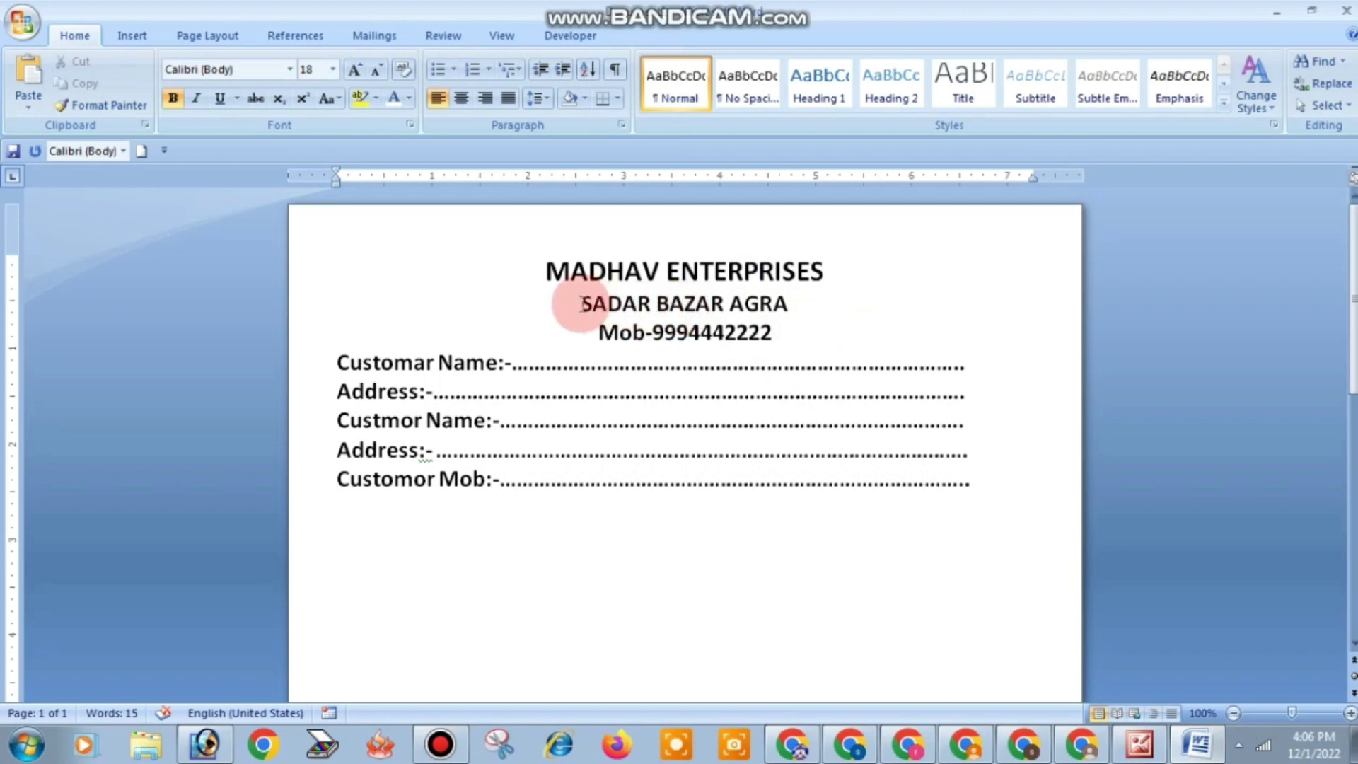
- Set the SADAR BAZAR AGRA and mobile lines to 14 pt, then cut the mobile-number line
drag(579, 304, 769, 332)
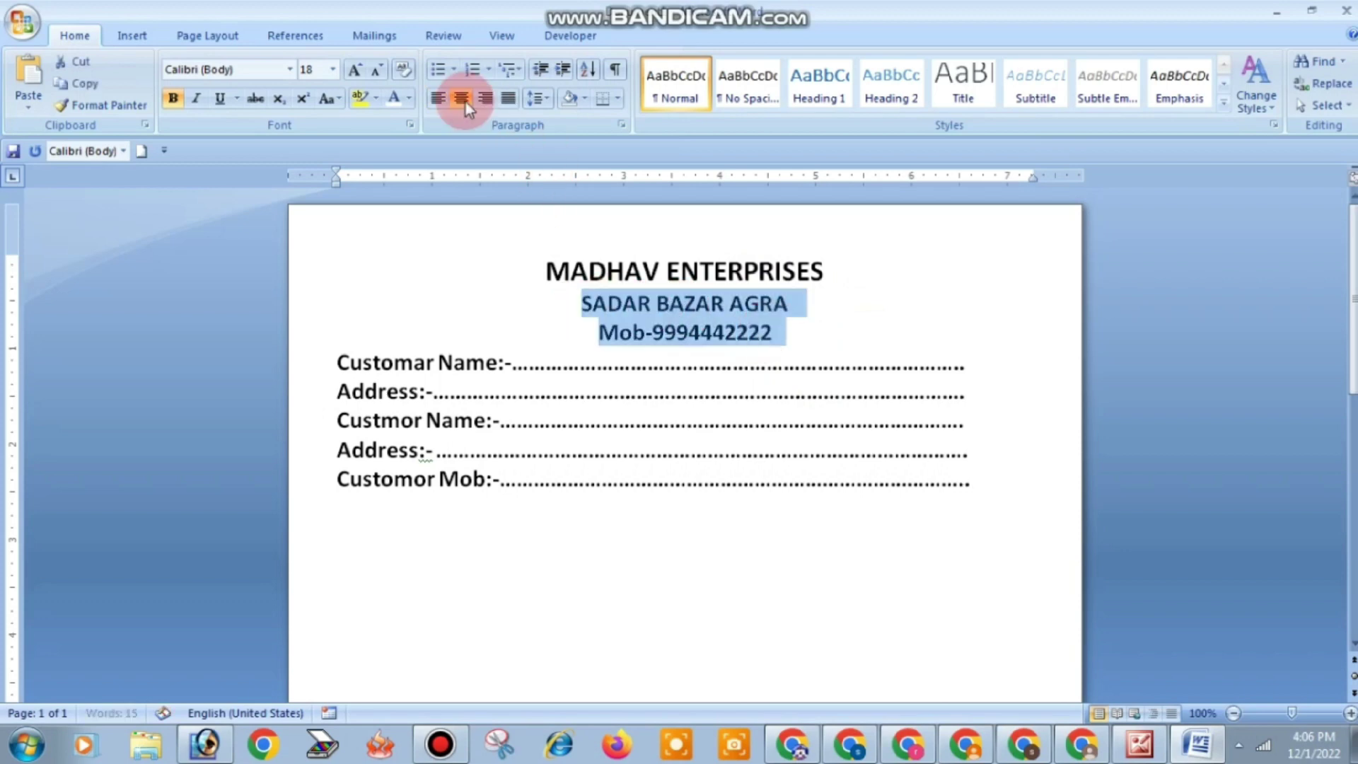
click(386, 71)
click(386, 71)
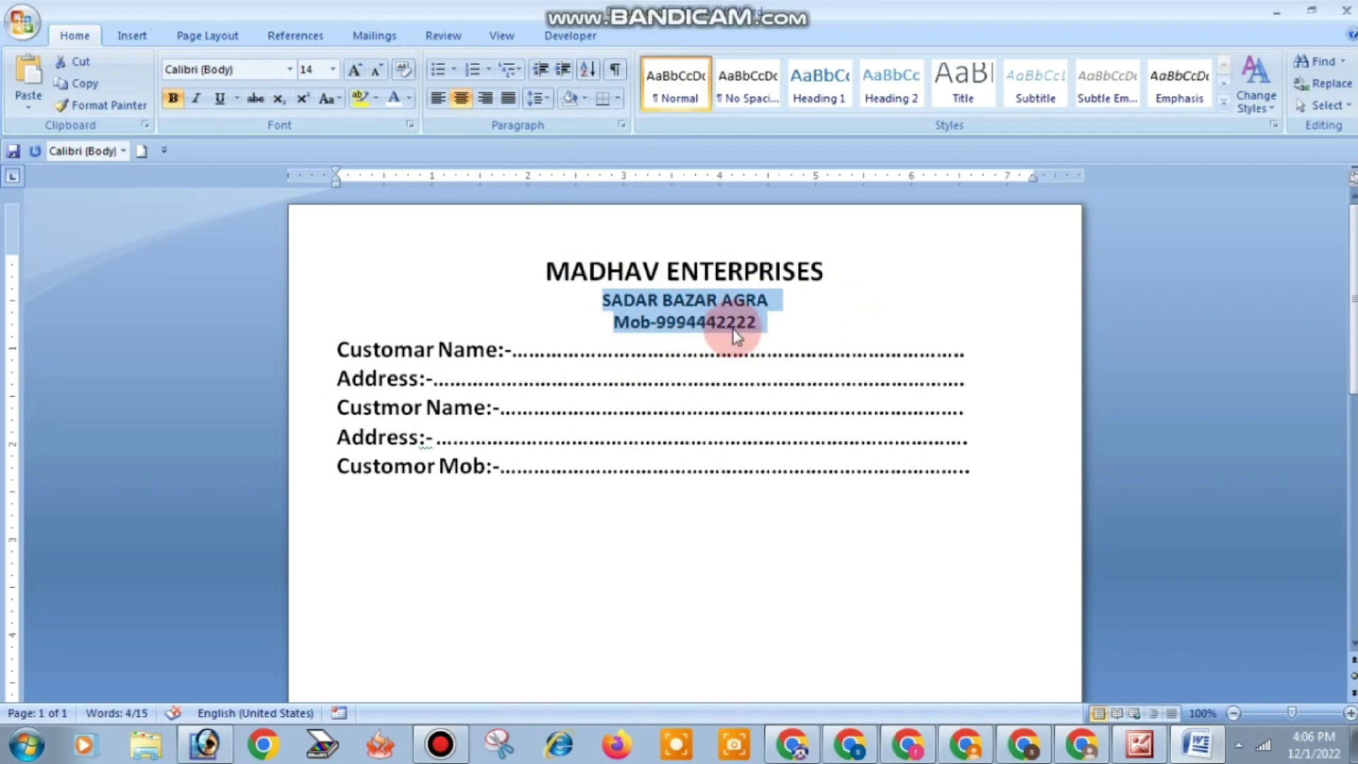
drag(762, 323, 628, 325)
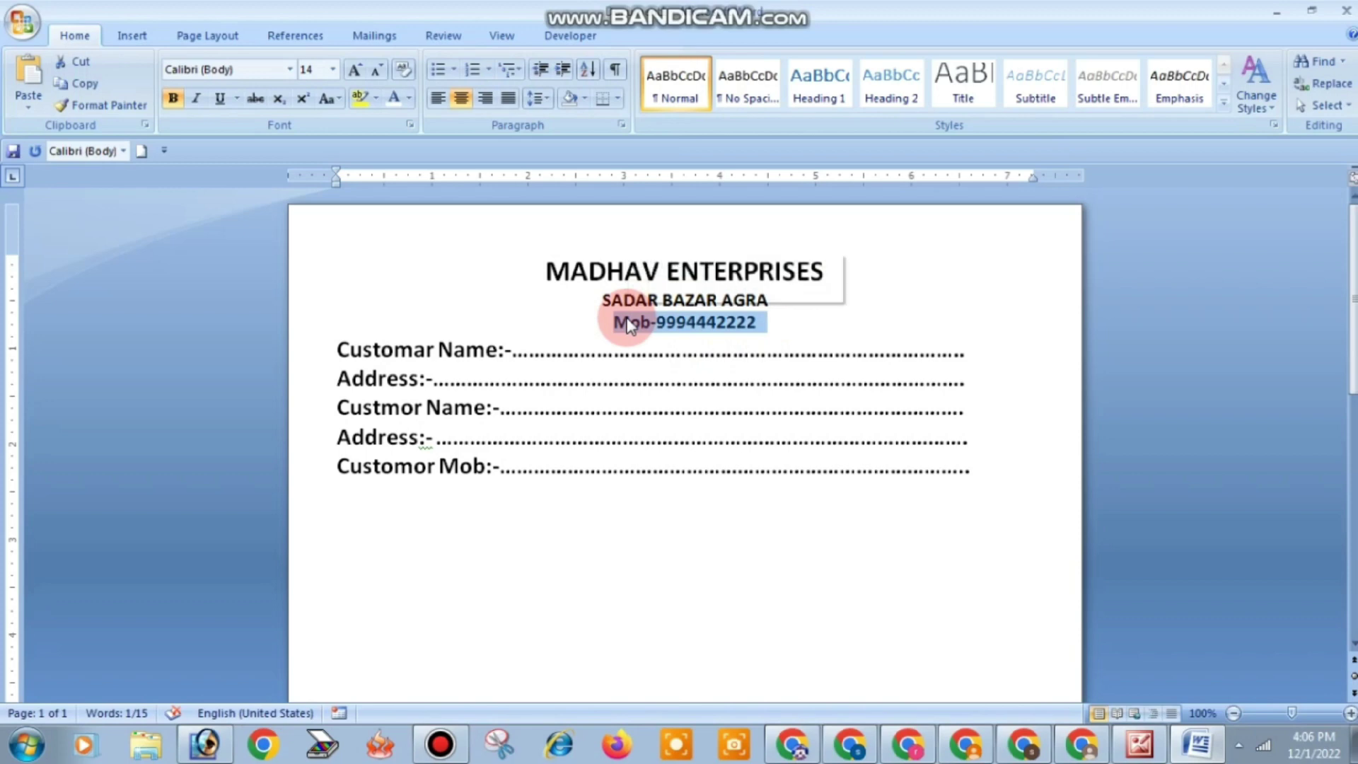
right_click(628, 324)
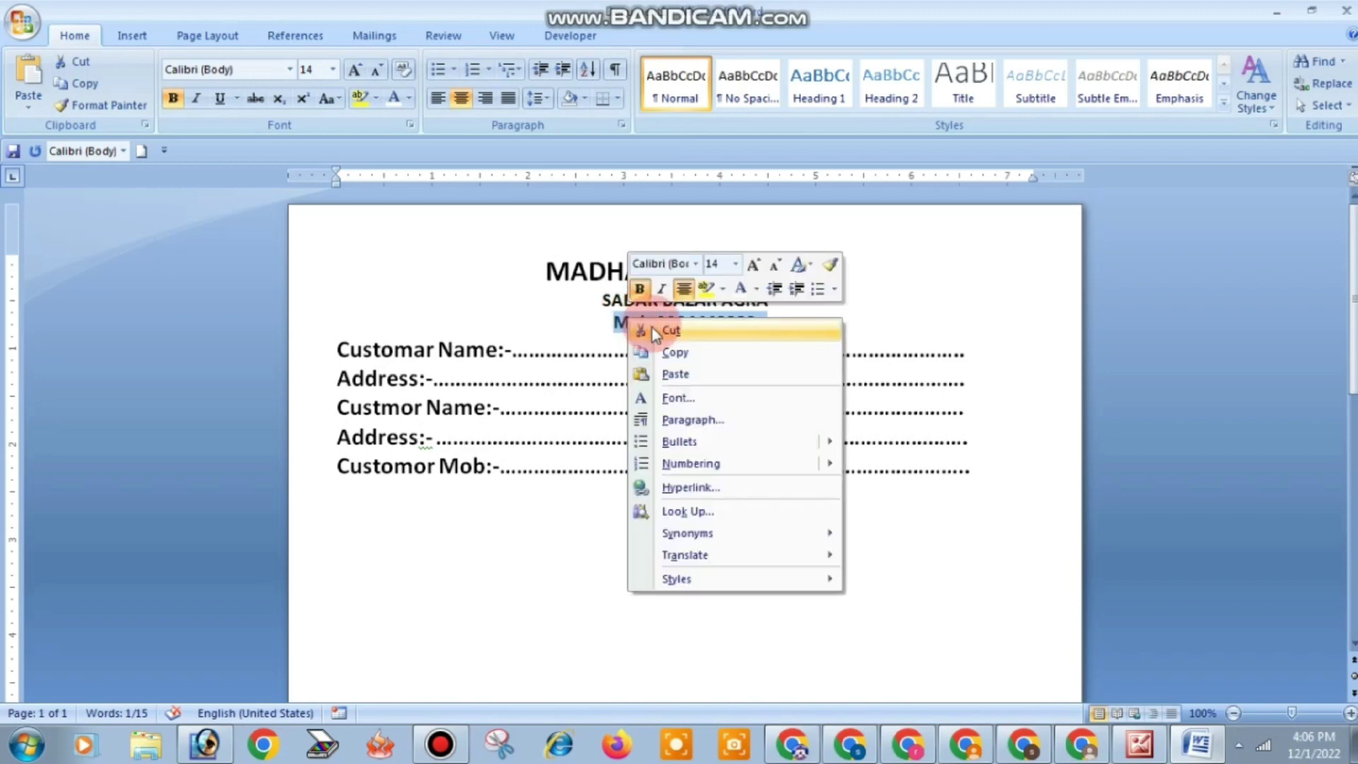
click(651, 329)
click(544, 269)
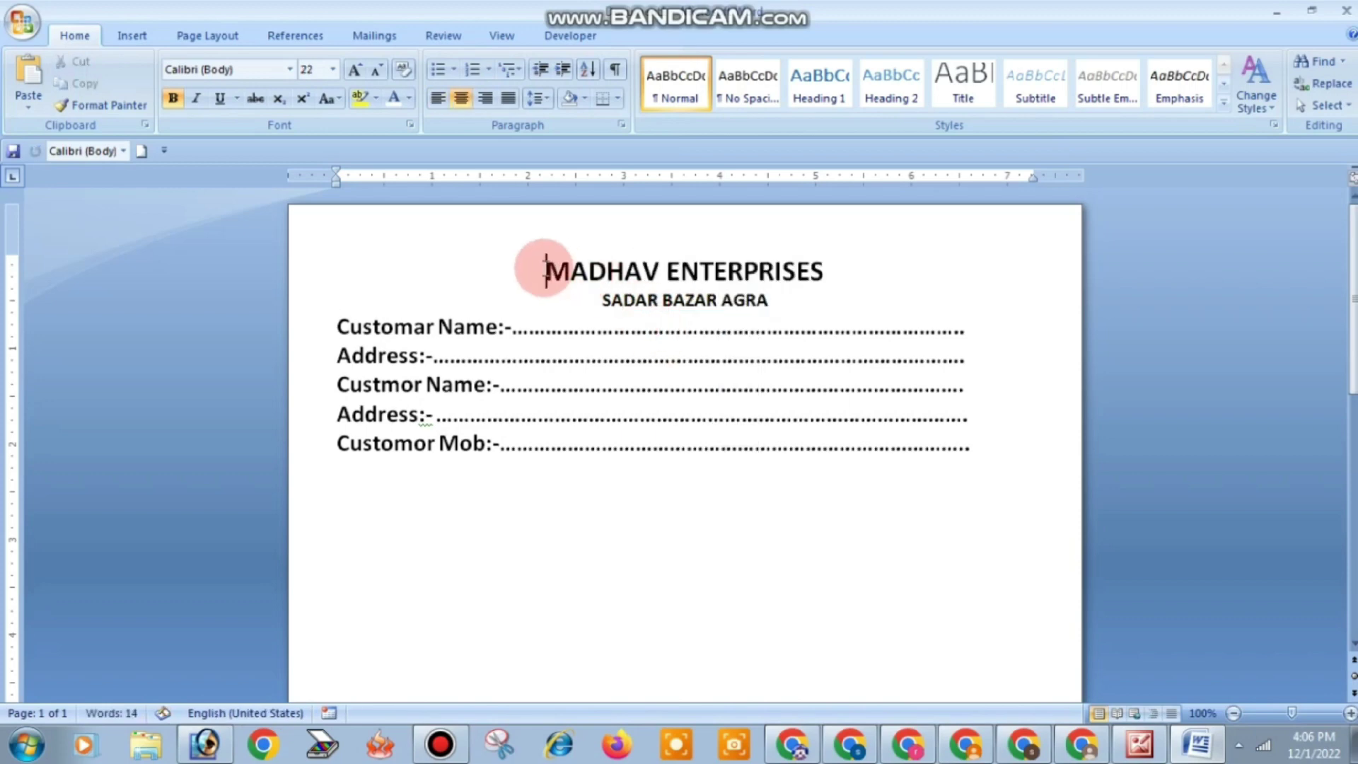
- Paste the mobile-number line right-aligned above the heading and tab it further right
key(Return)
key(Return)
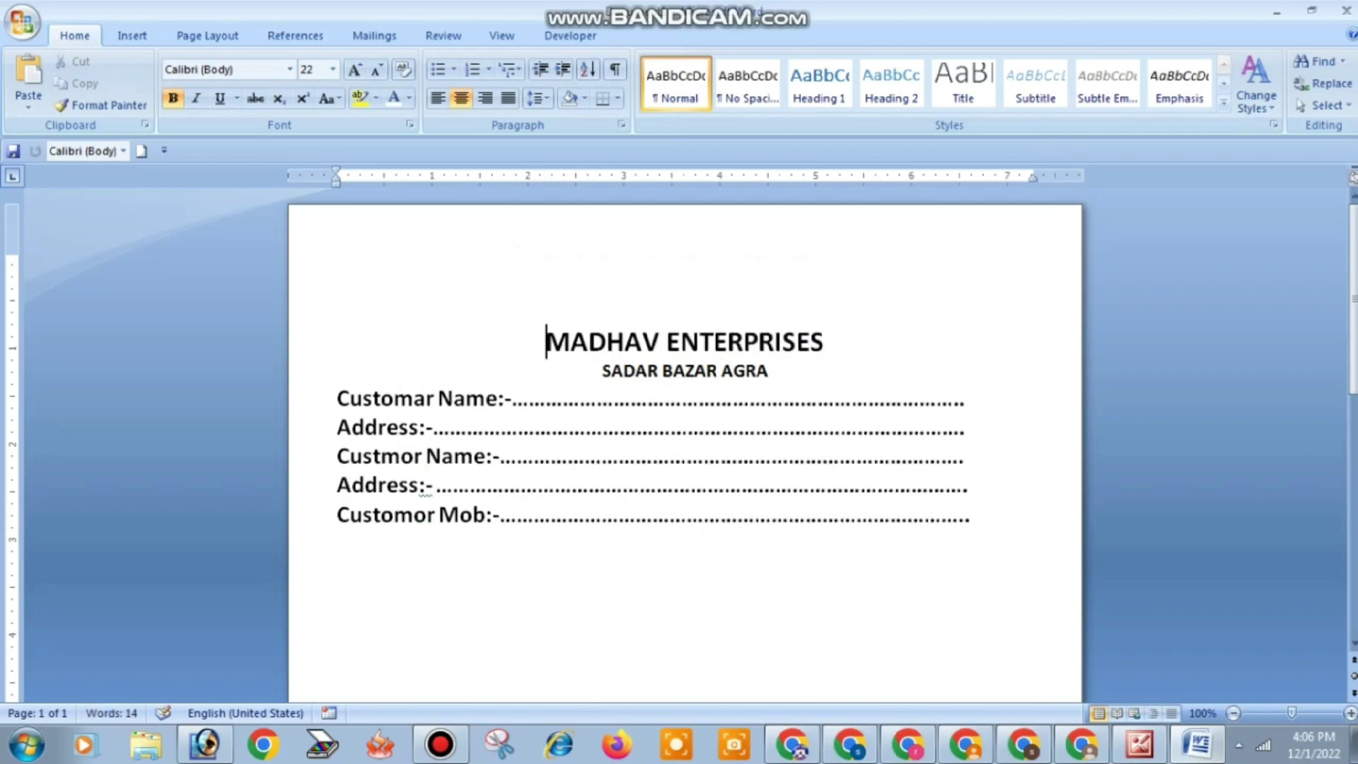
click(837, 259)
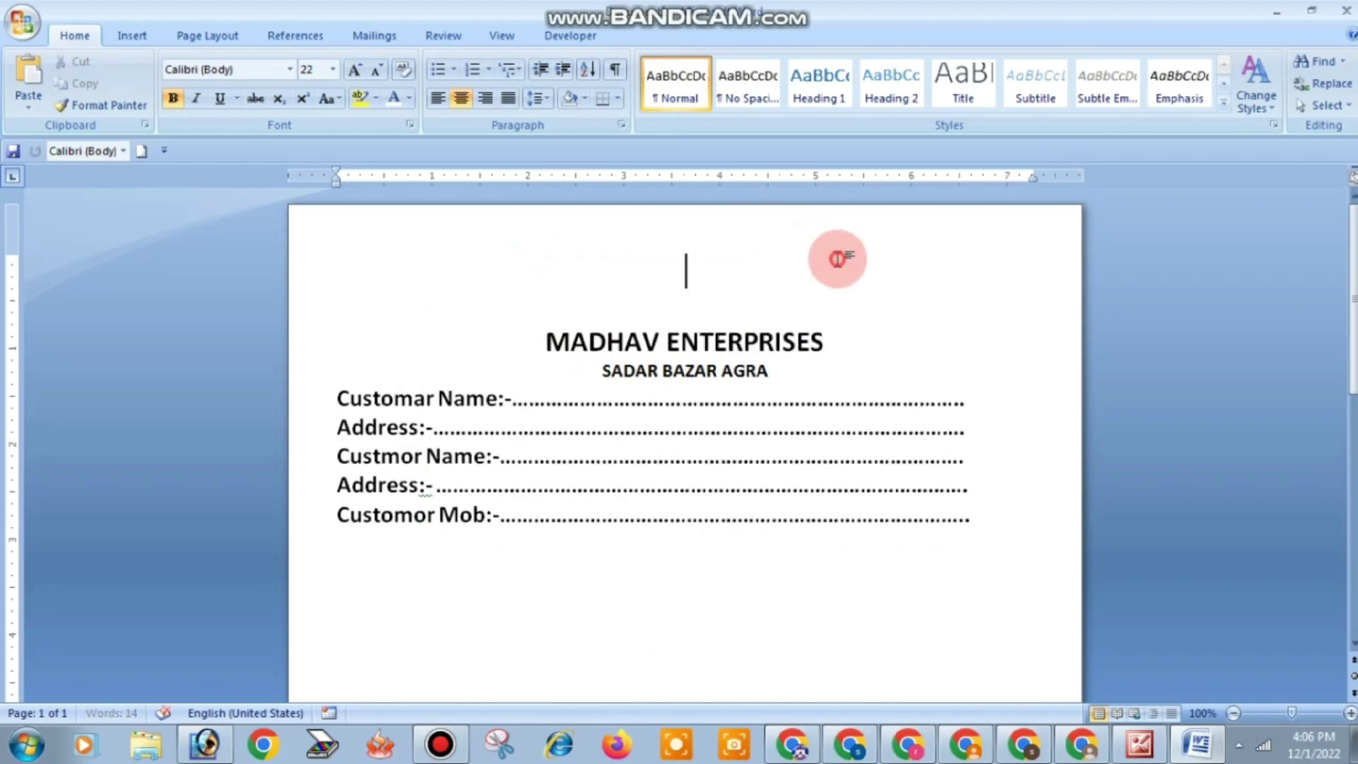
click(493, 103)
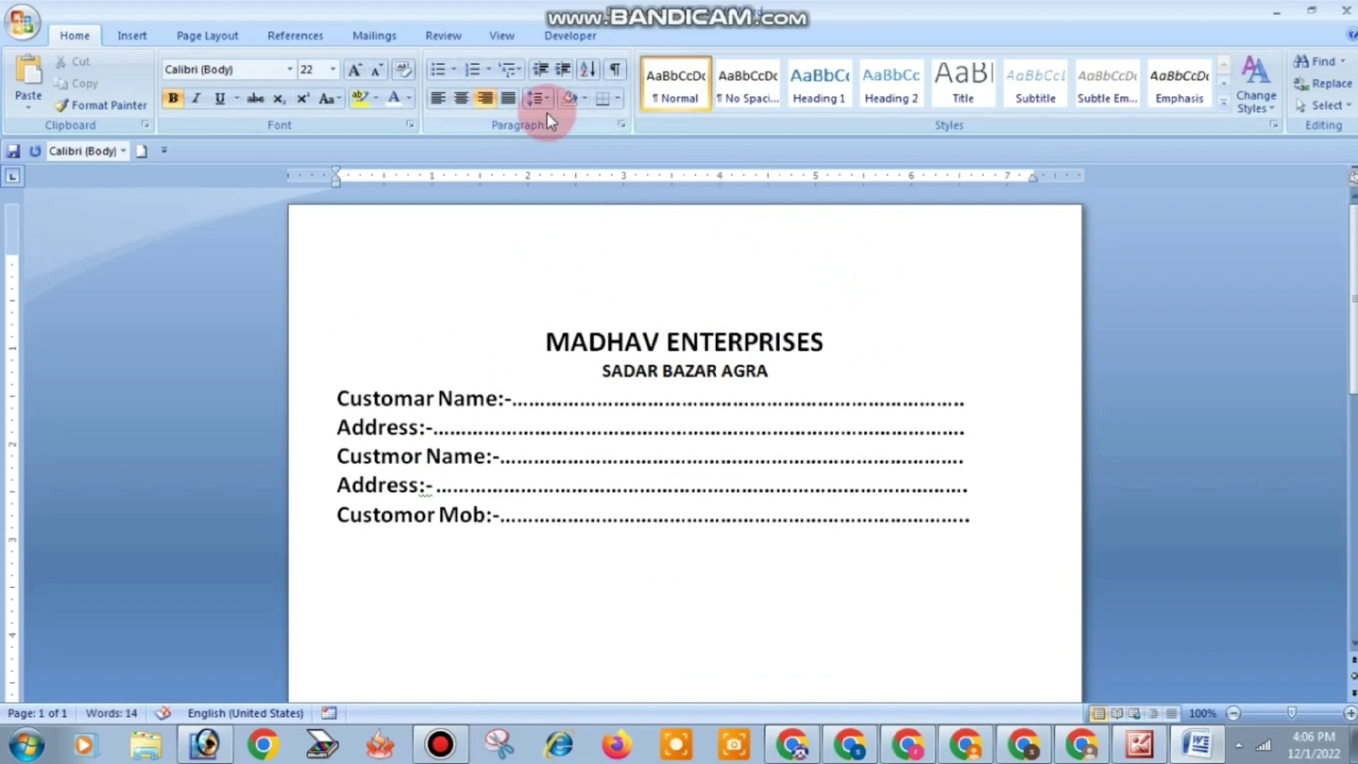
click(509, 106)
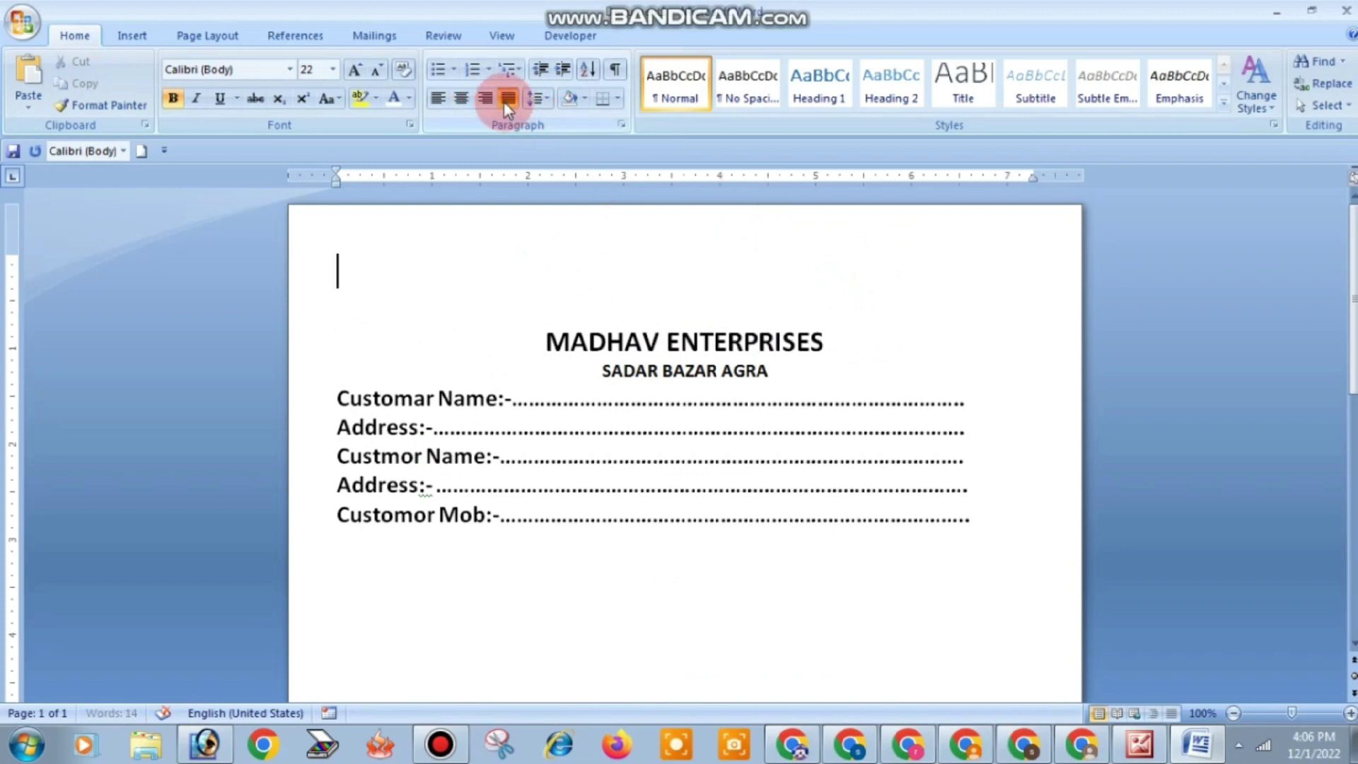
click(493, 105)
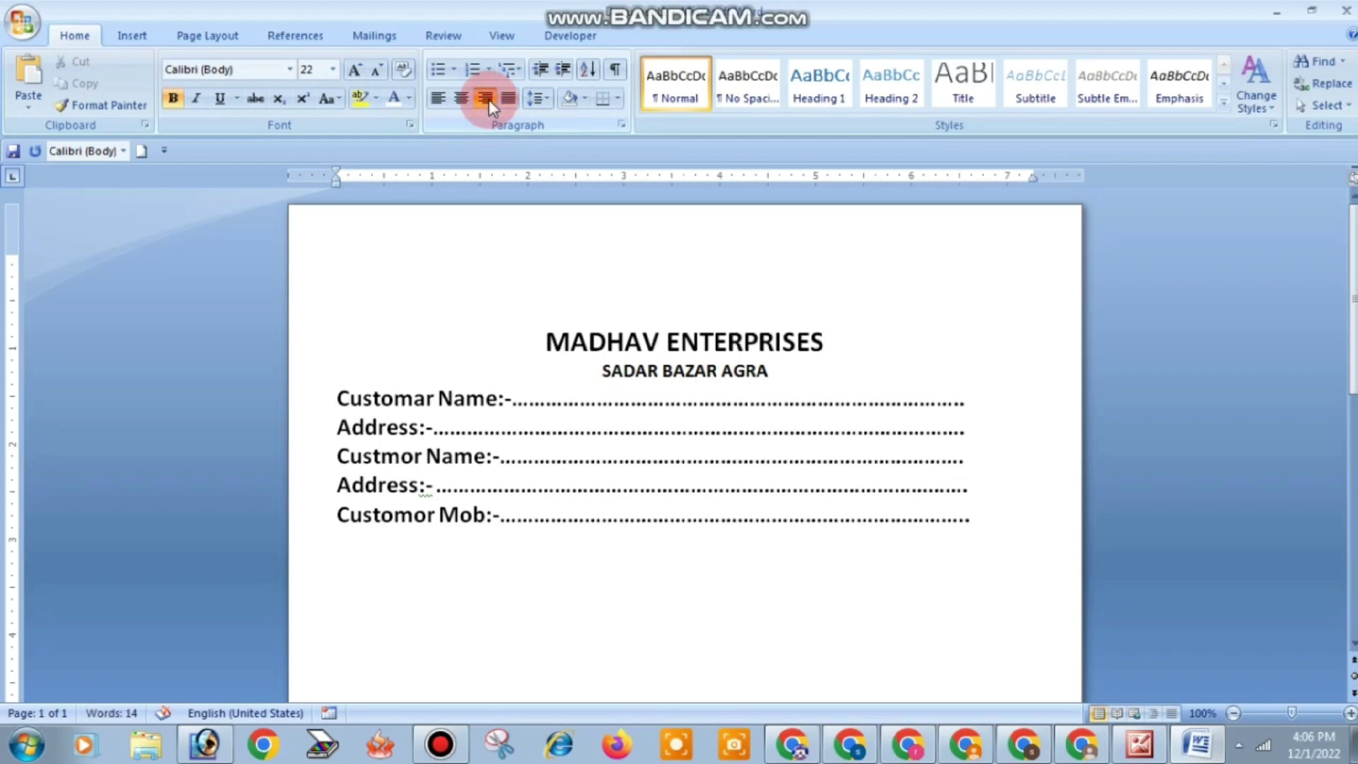
key(ctrl+v)
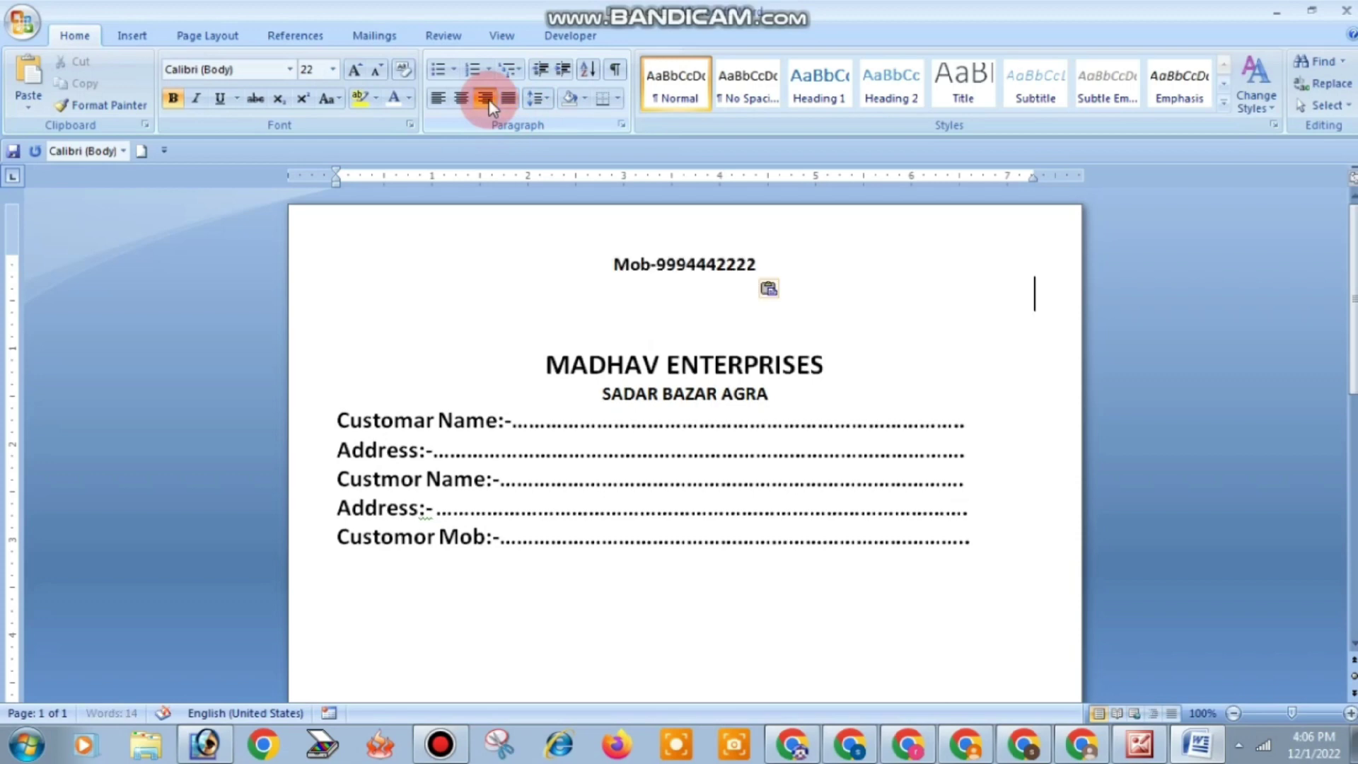
click(606, 261)
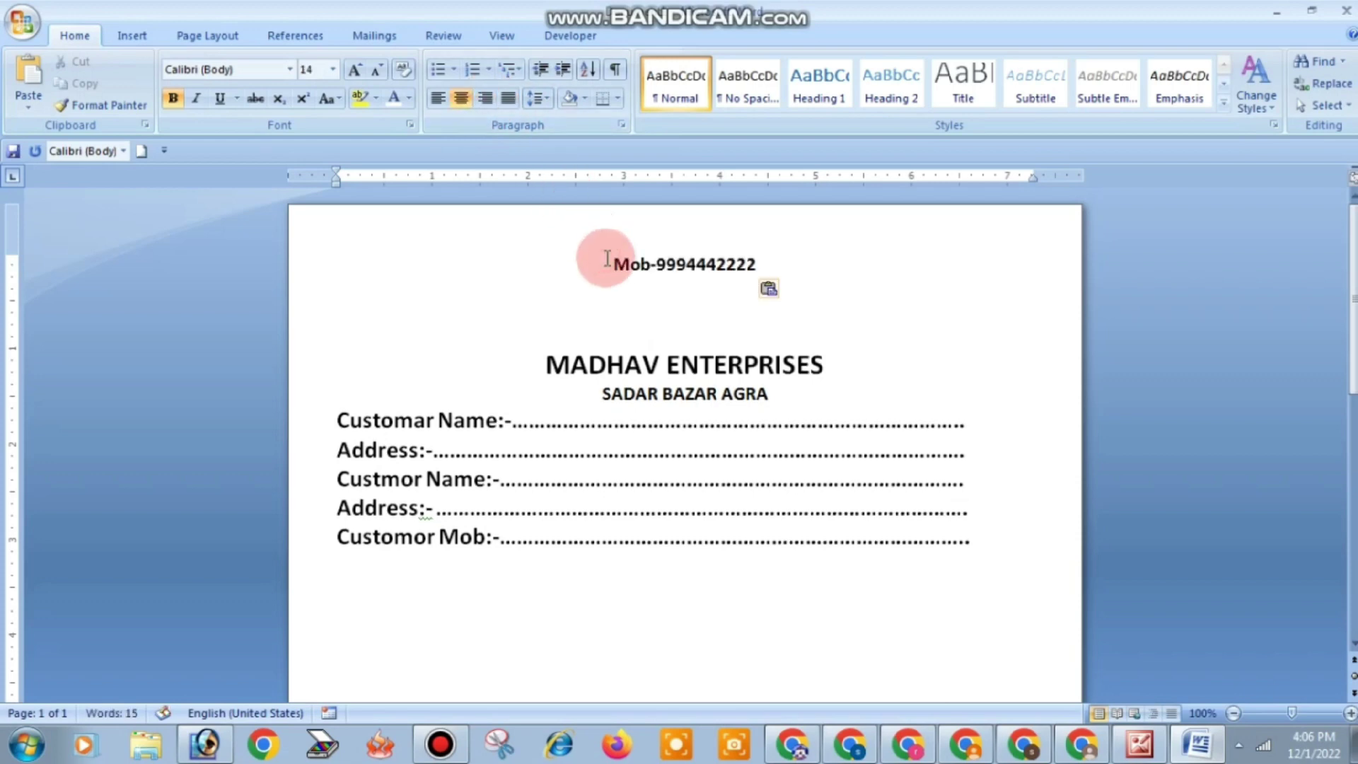
key(Tab)
key(Tab)
key(Tab)
key(Tab)
key(Tab)
key(Tab)
key(Tab)
key(Tab)
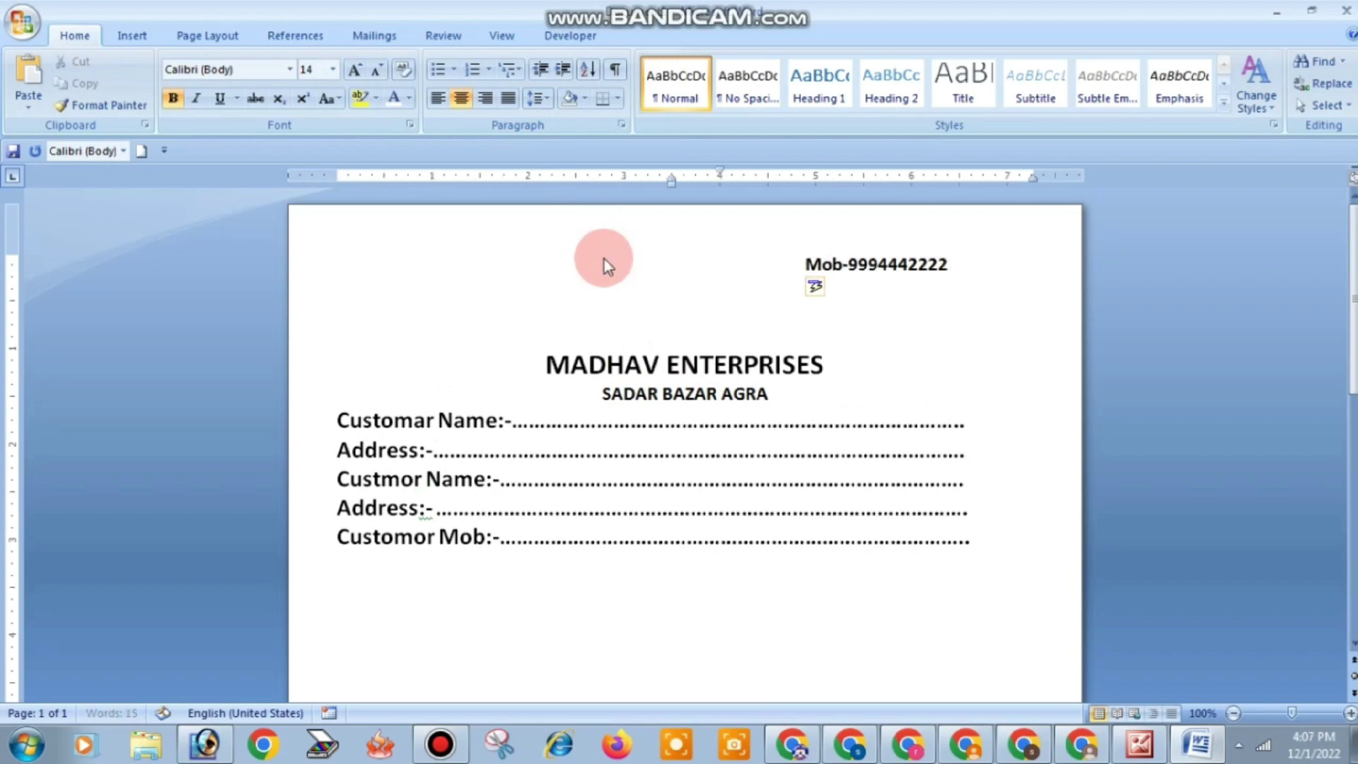
key(Tab)
key(Tab)
key(Tab)
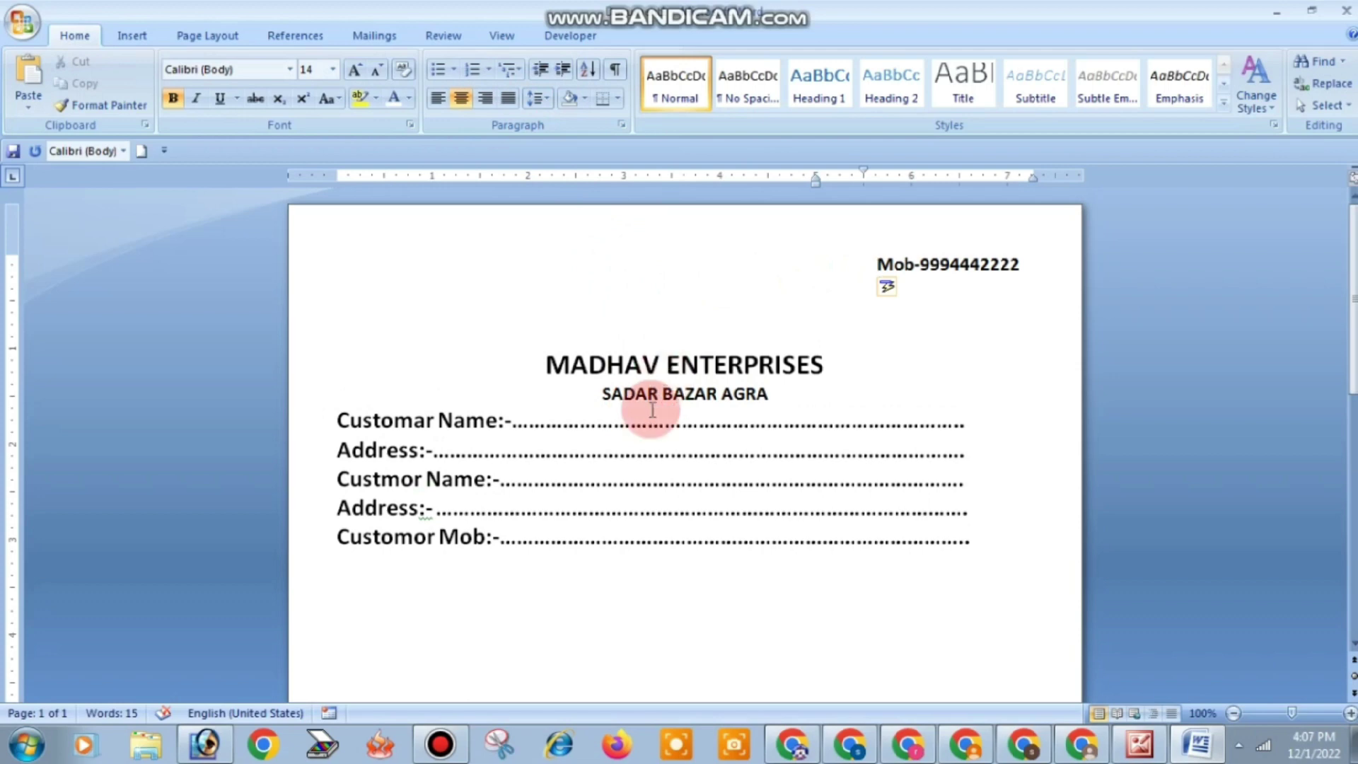
- Enlarge the MADHAV ENTERPRISES heading by four font-size steps
drag(541, 362, 728, 353)
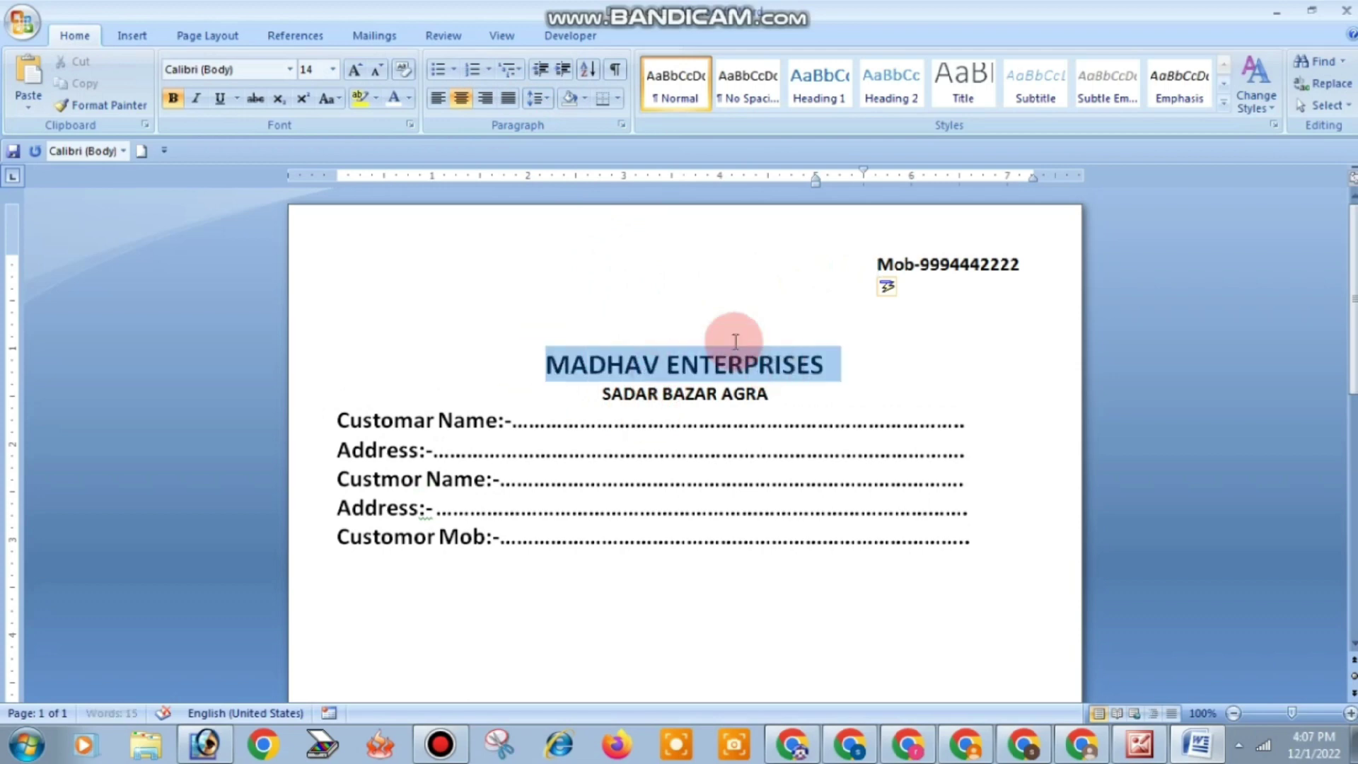
click(361, 73)
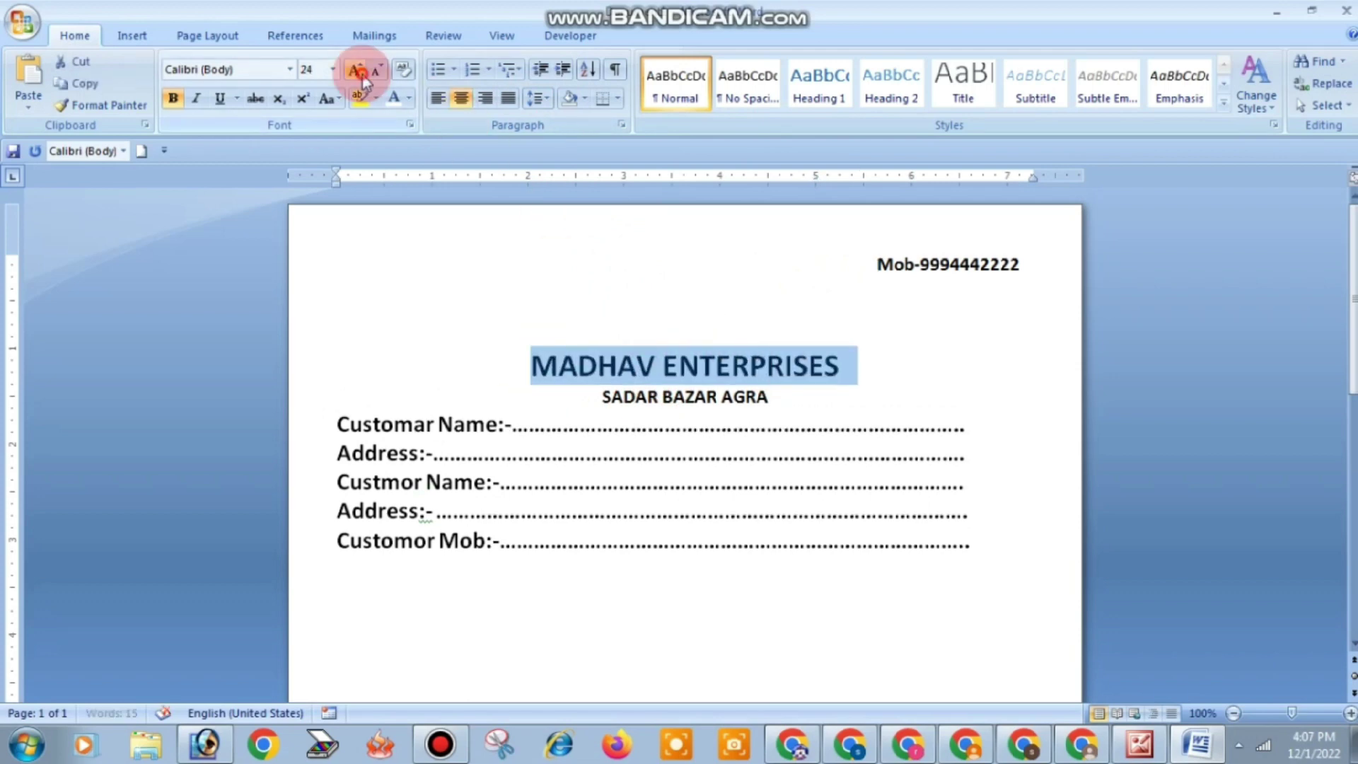
click(361, 74)
click(362, 75)
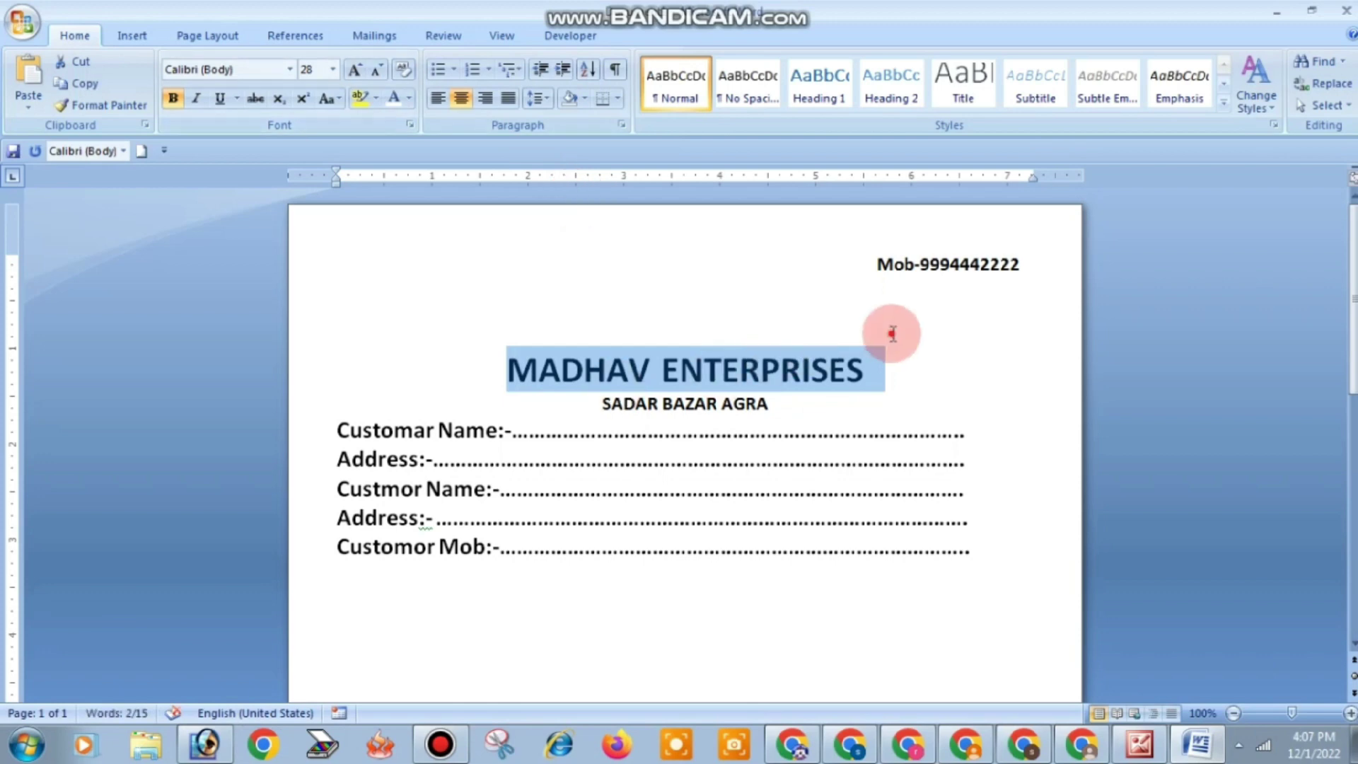
click(463, 223)
- Remove the blank lines above MADHAV ENTERPRISES and centre the heading
drag(972, 433, 713, 272)
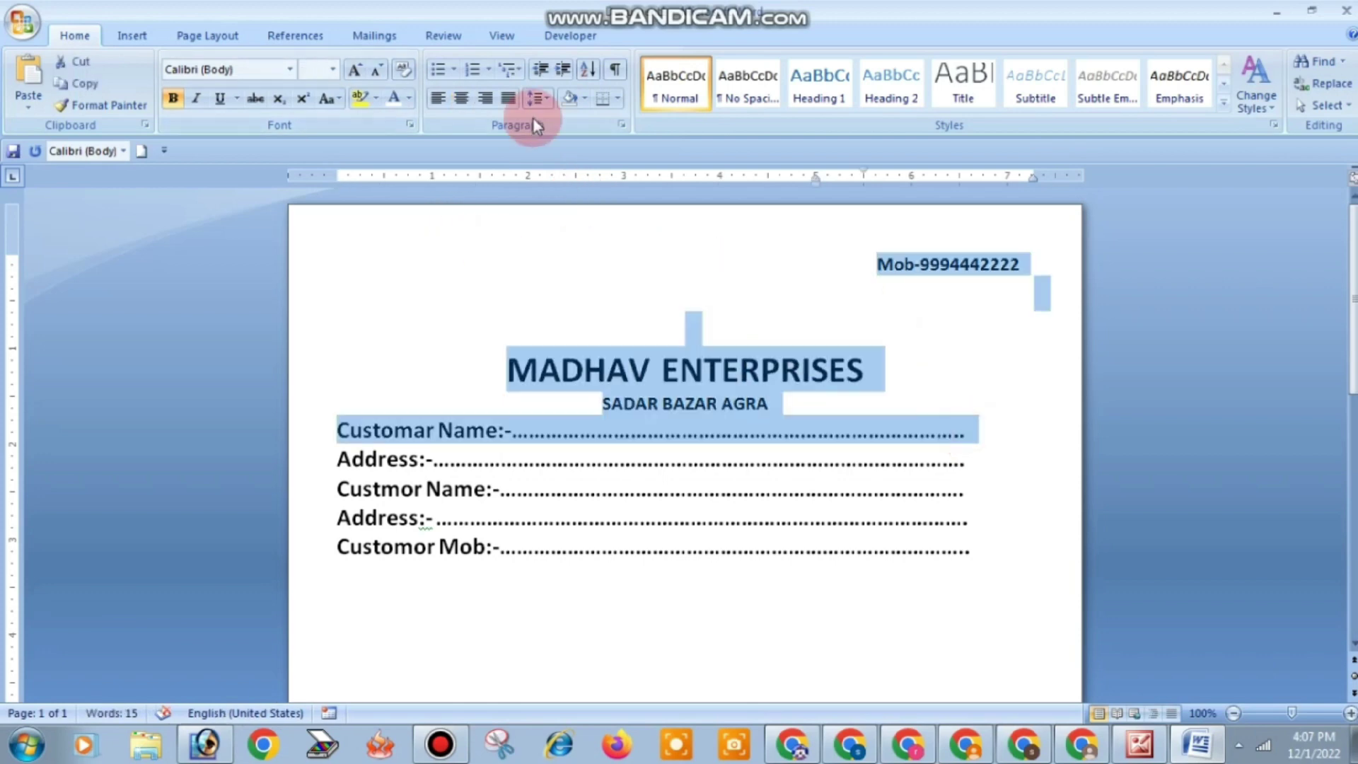
click(535, 97)
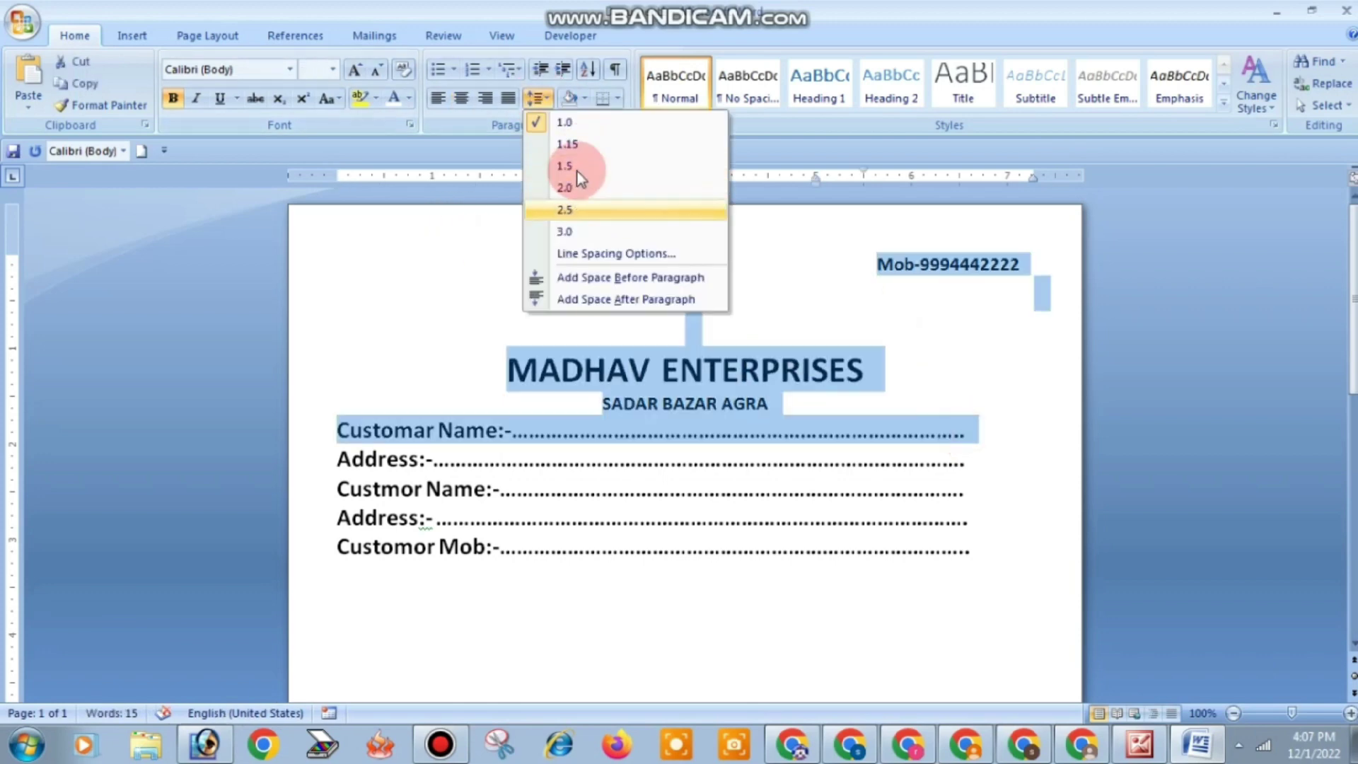
click(587, 293)
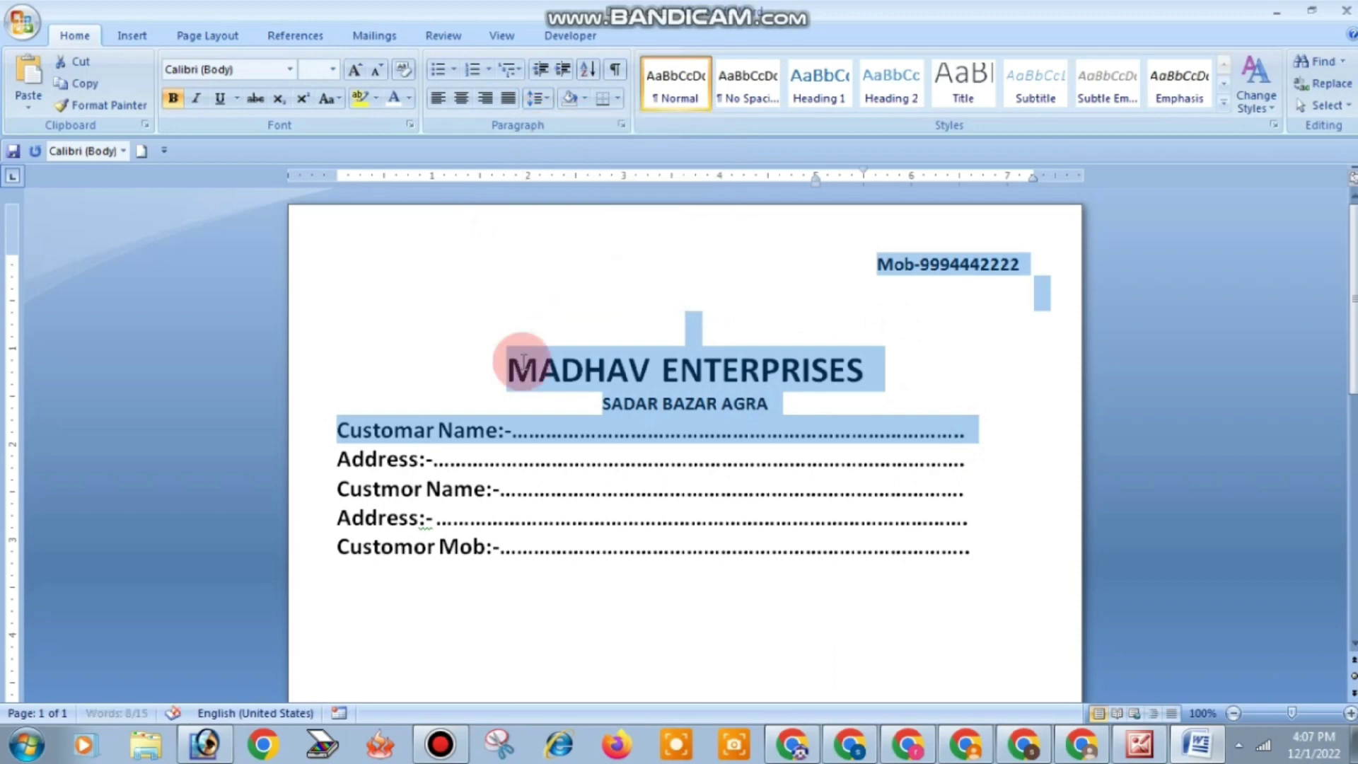
click(498, 375)
key(ctrl+l)
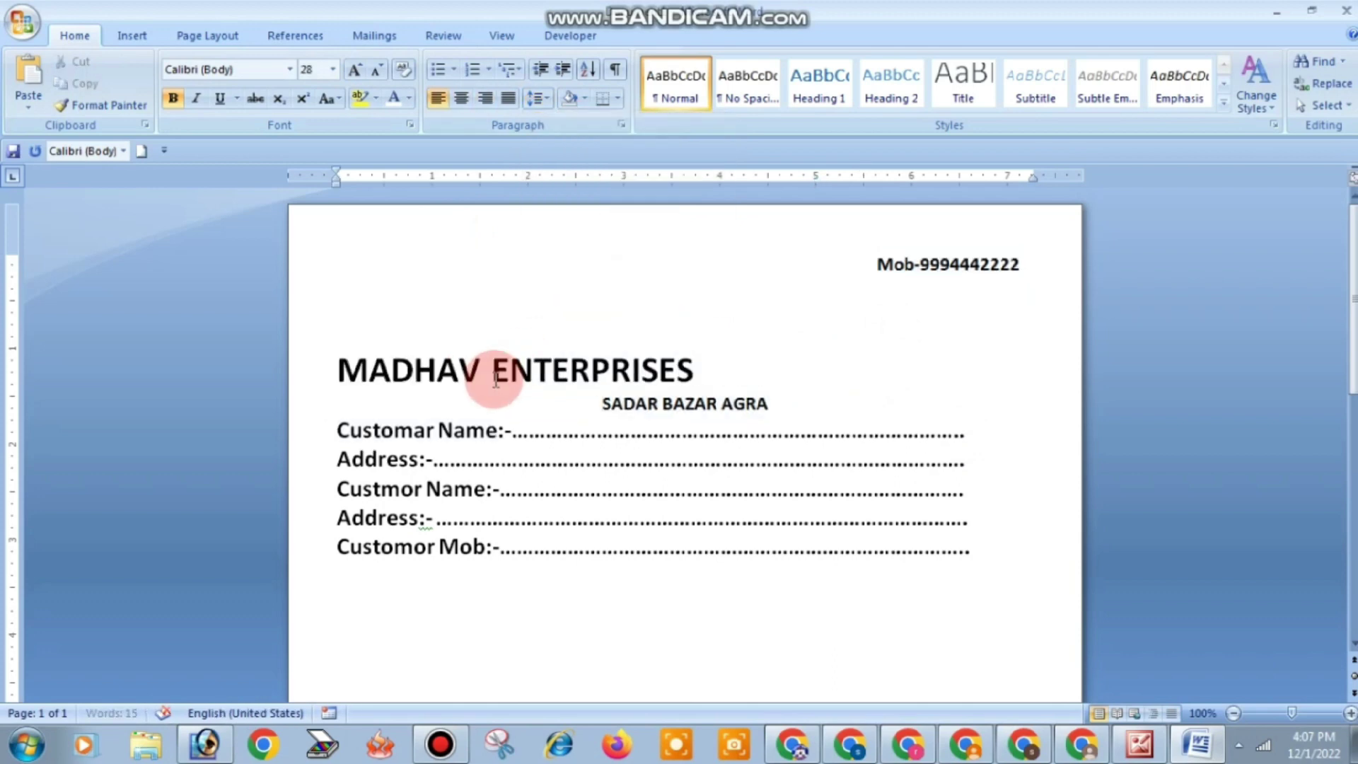
key(BackSpace)
key(BackSpace)
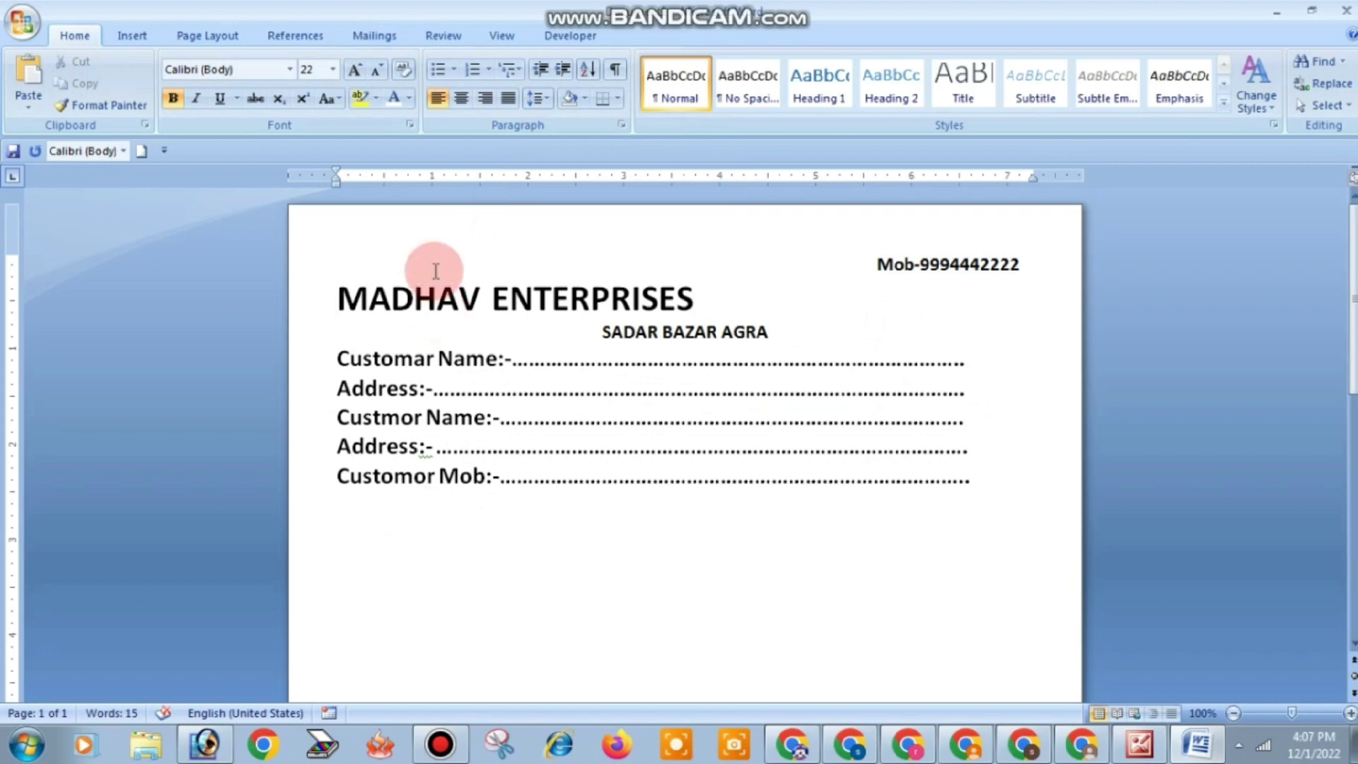
click(461, 98)
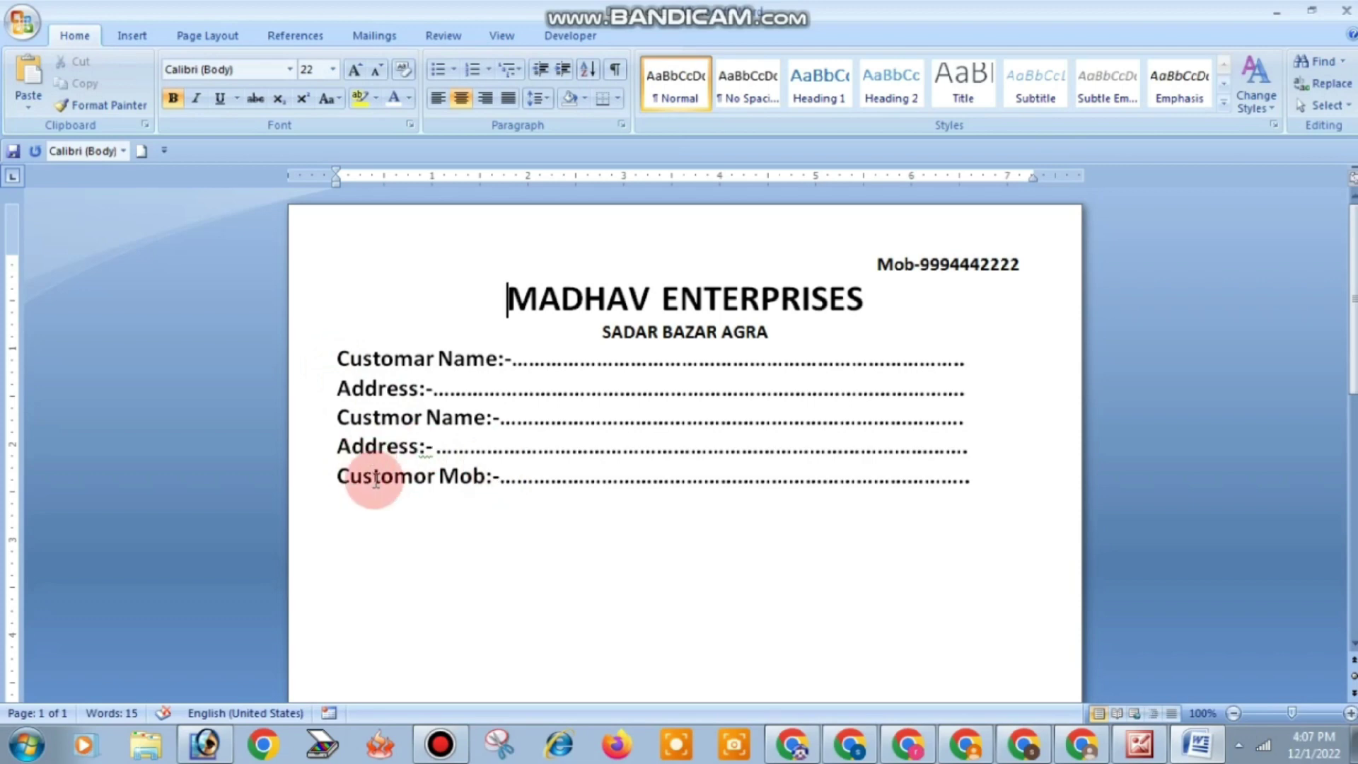
- Delete the duplicate name and address lines and shrink the remaining customer lines to 14 pt
drag(327, 350, 974, 387)
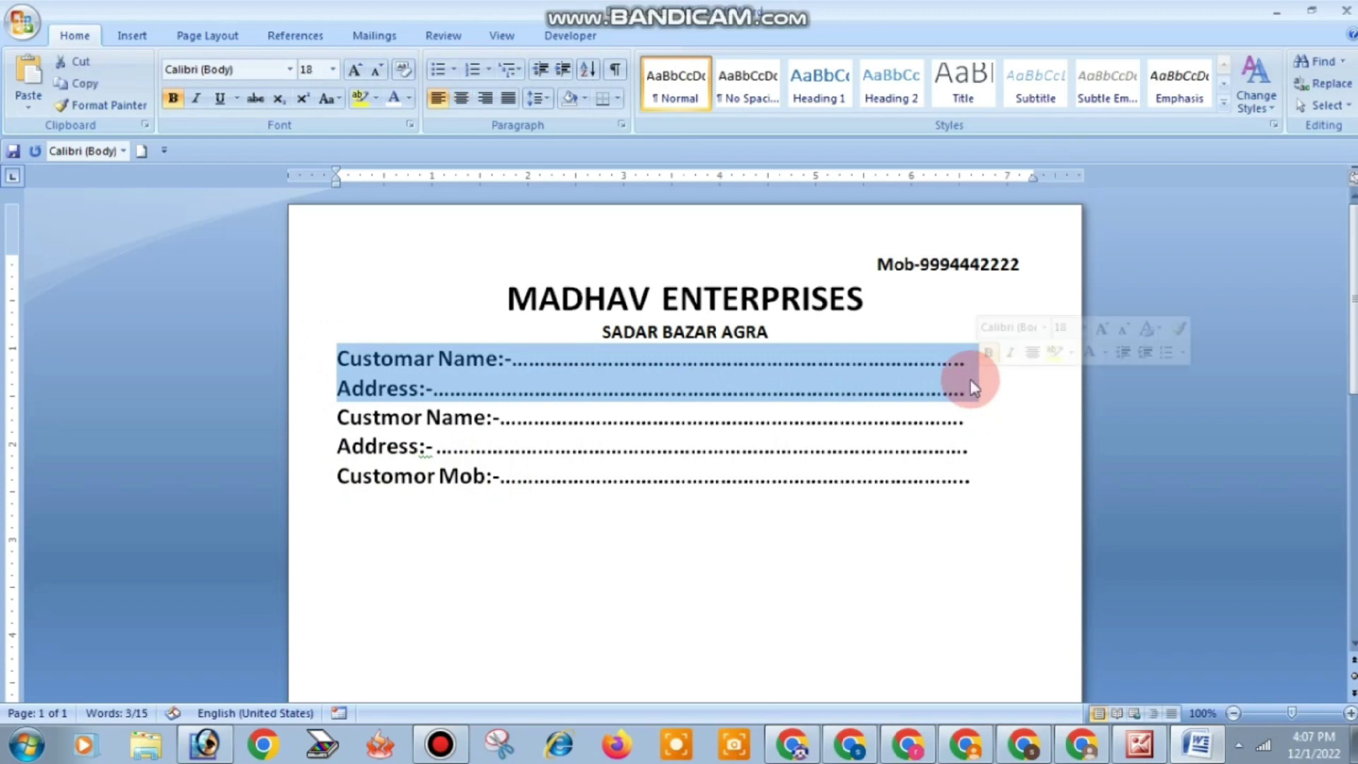
key(Delete)
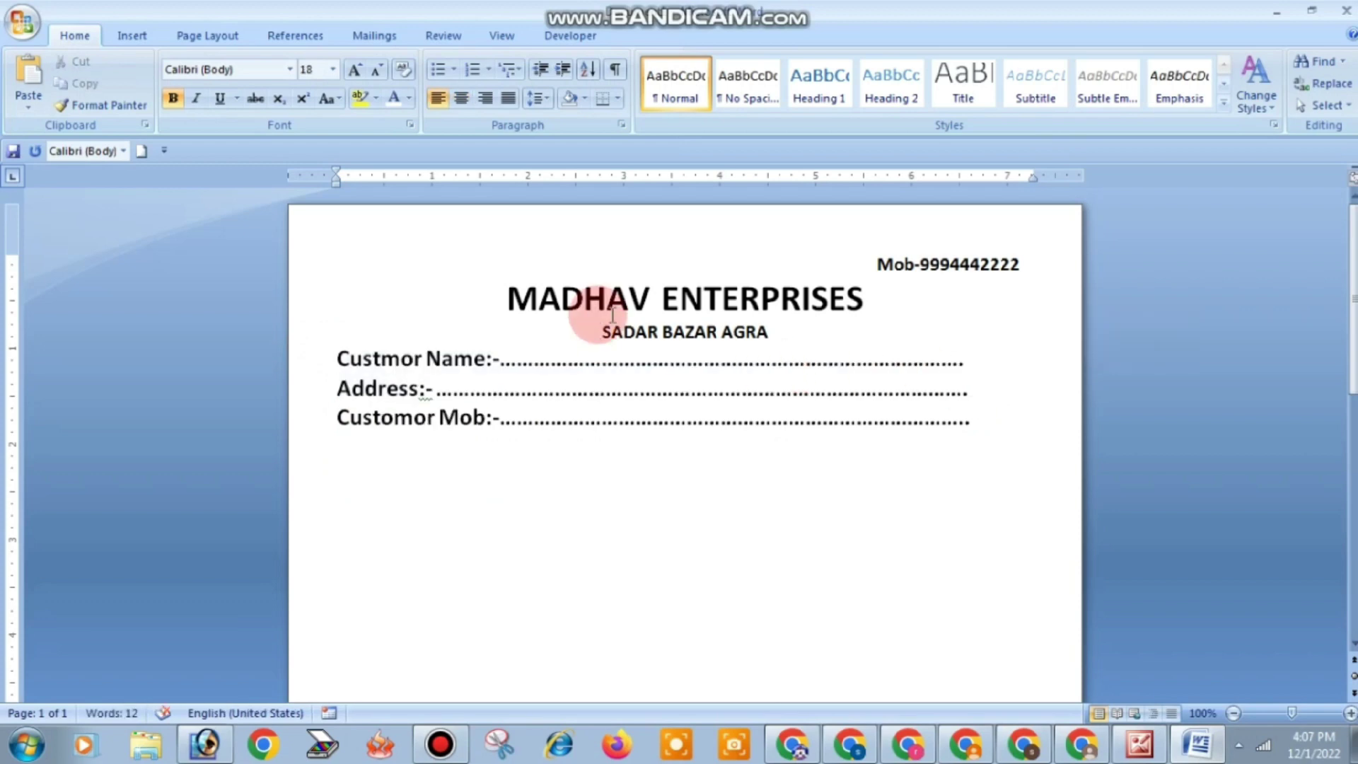
mouse_move(335, 358)
mouse_down()
mouse_move(883, 433)
mouse_move(979, 418)
mouse_up()
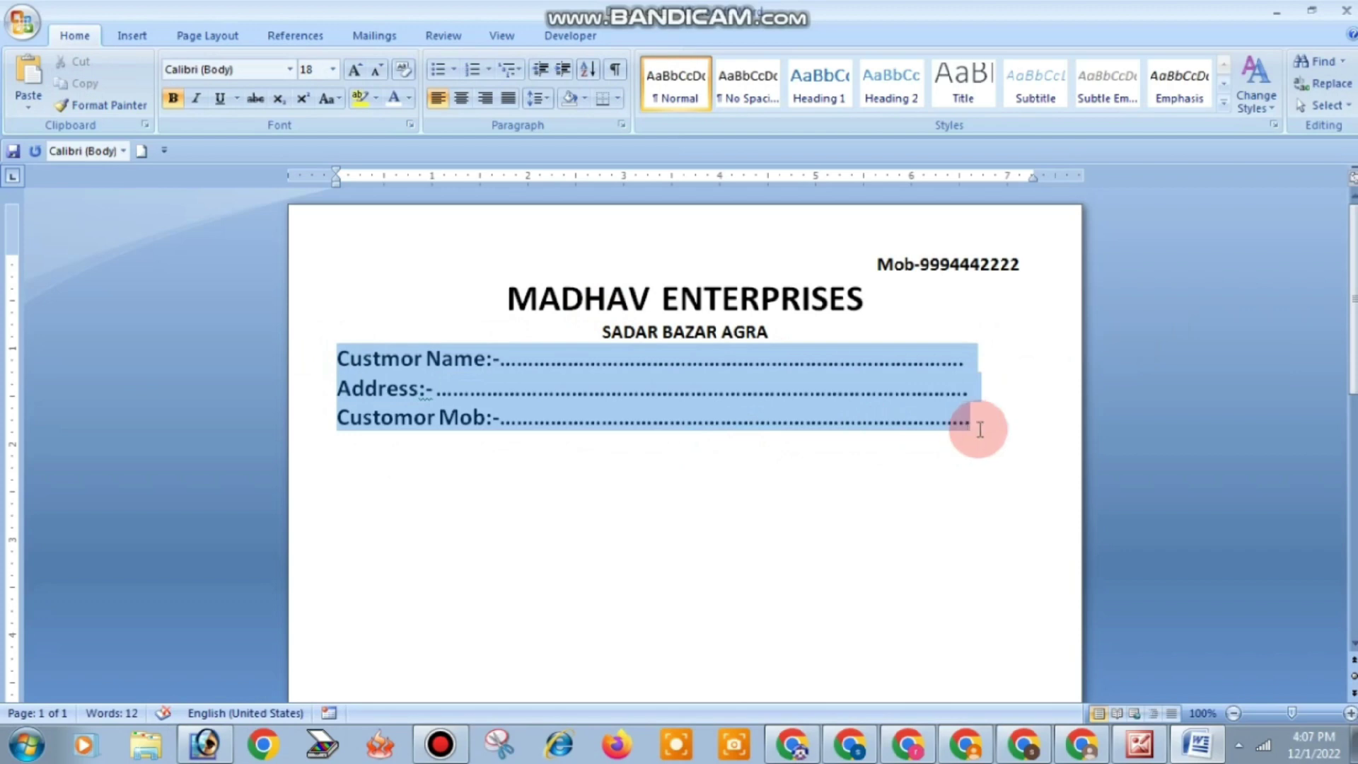
click(381, 70)
click(380, 70)
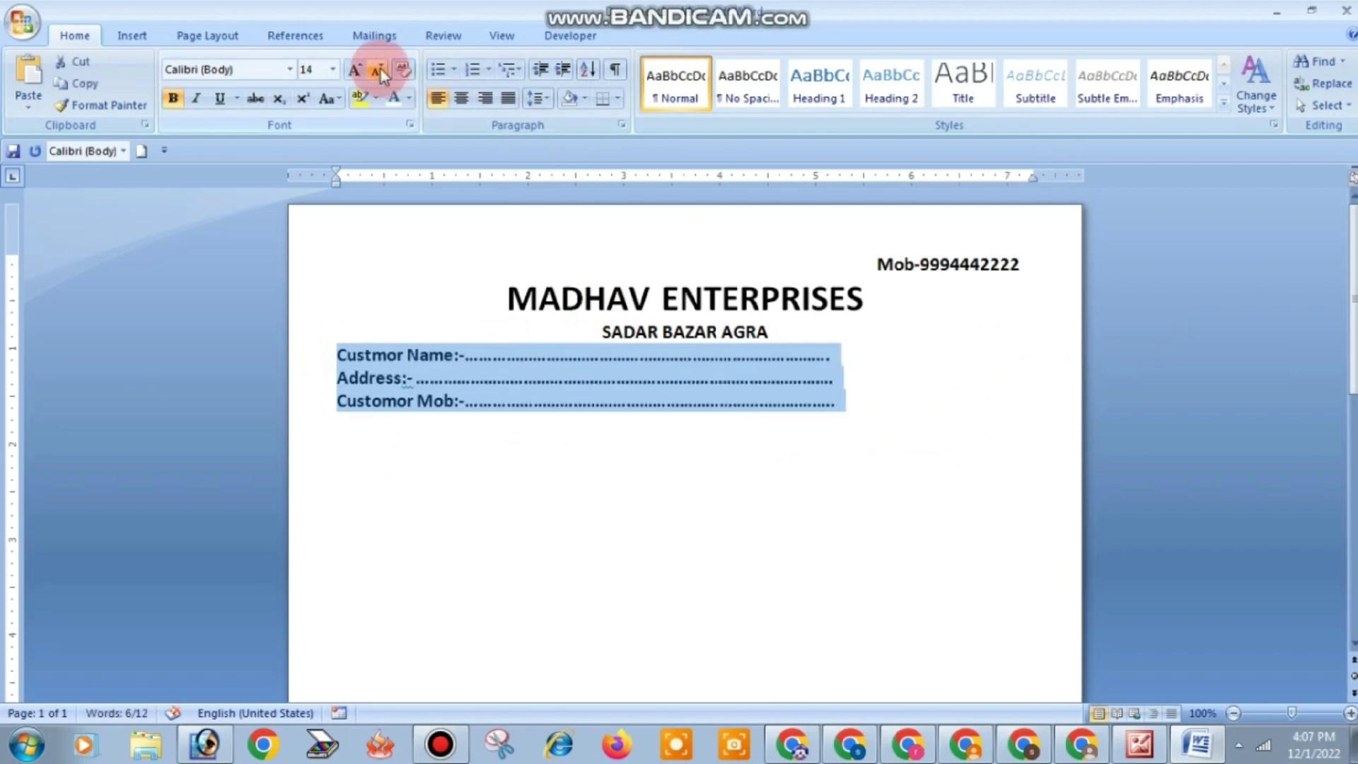
- Extend the dotted blanks on the Custmor Name, Address and Customor Mob lines, then add a new line
click(833, 355)
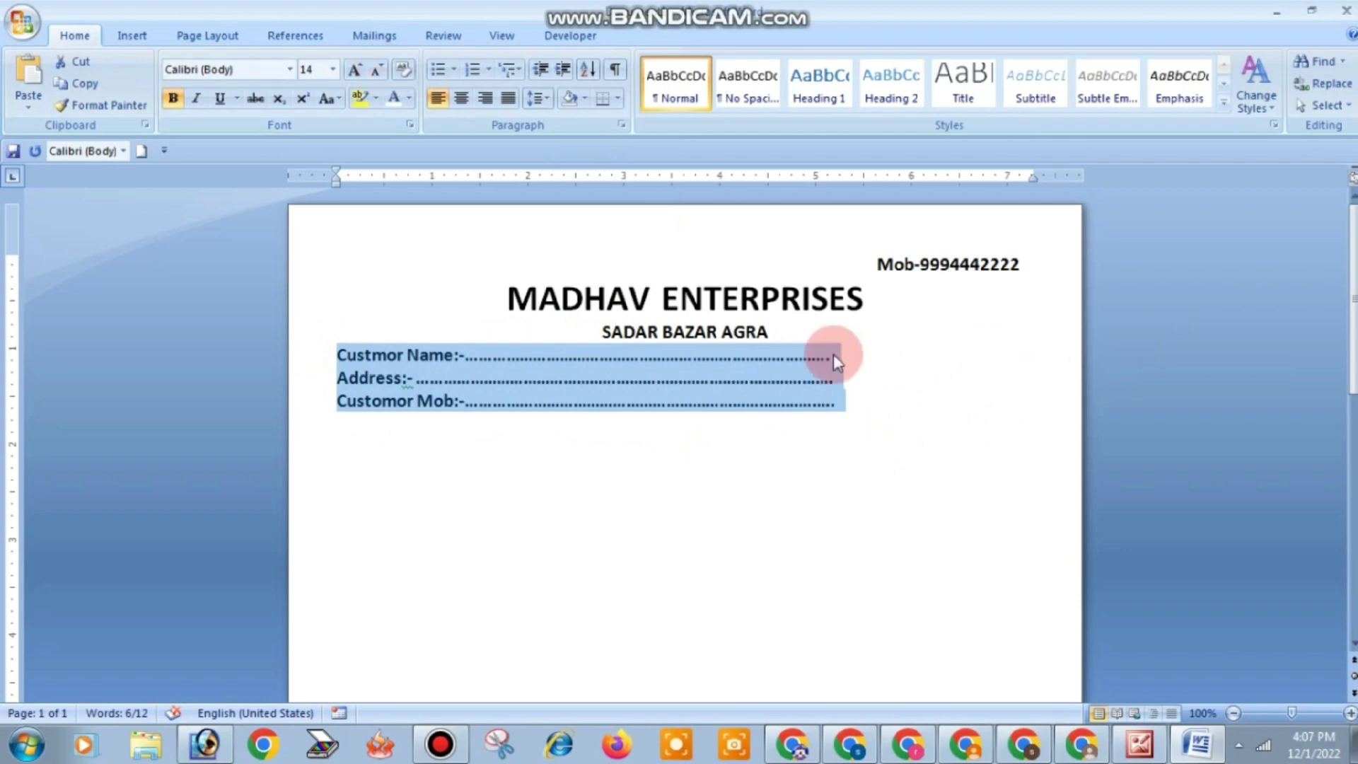
click(834, 356)
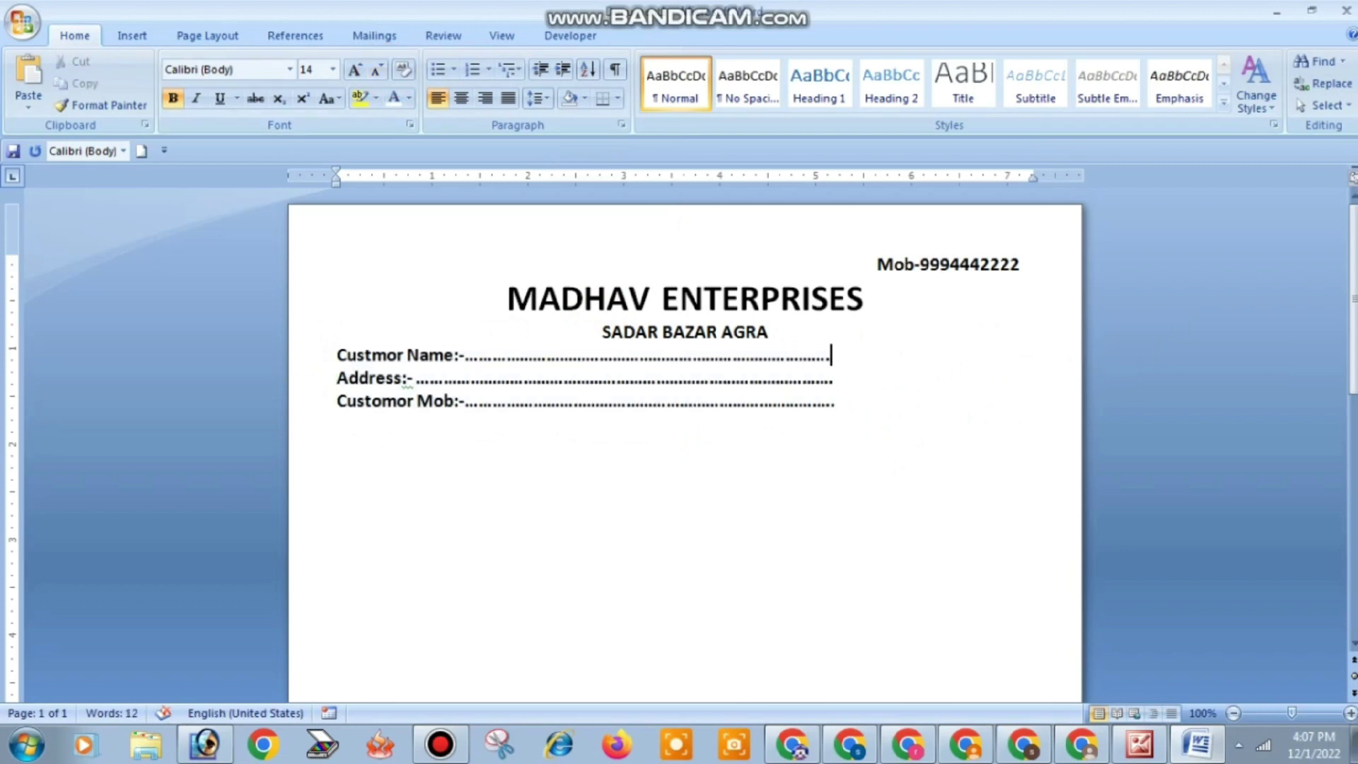
text(...........................)
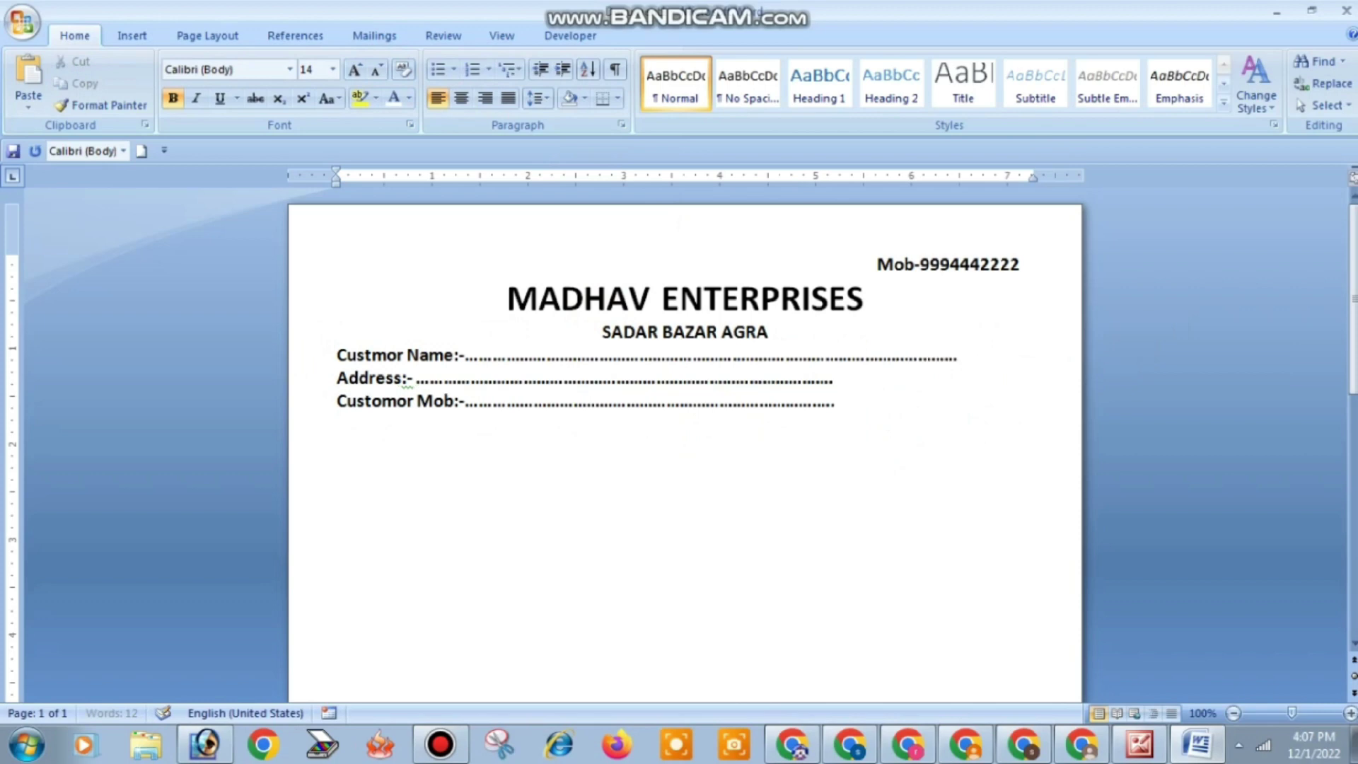
text(..........)
click(835, 379)
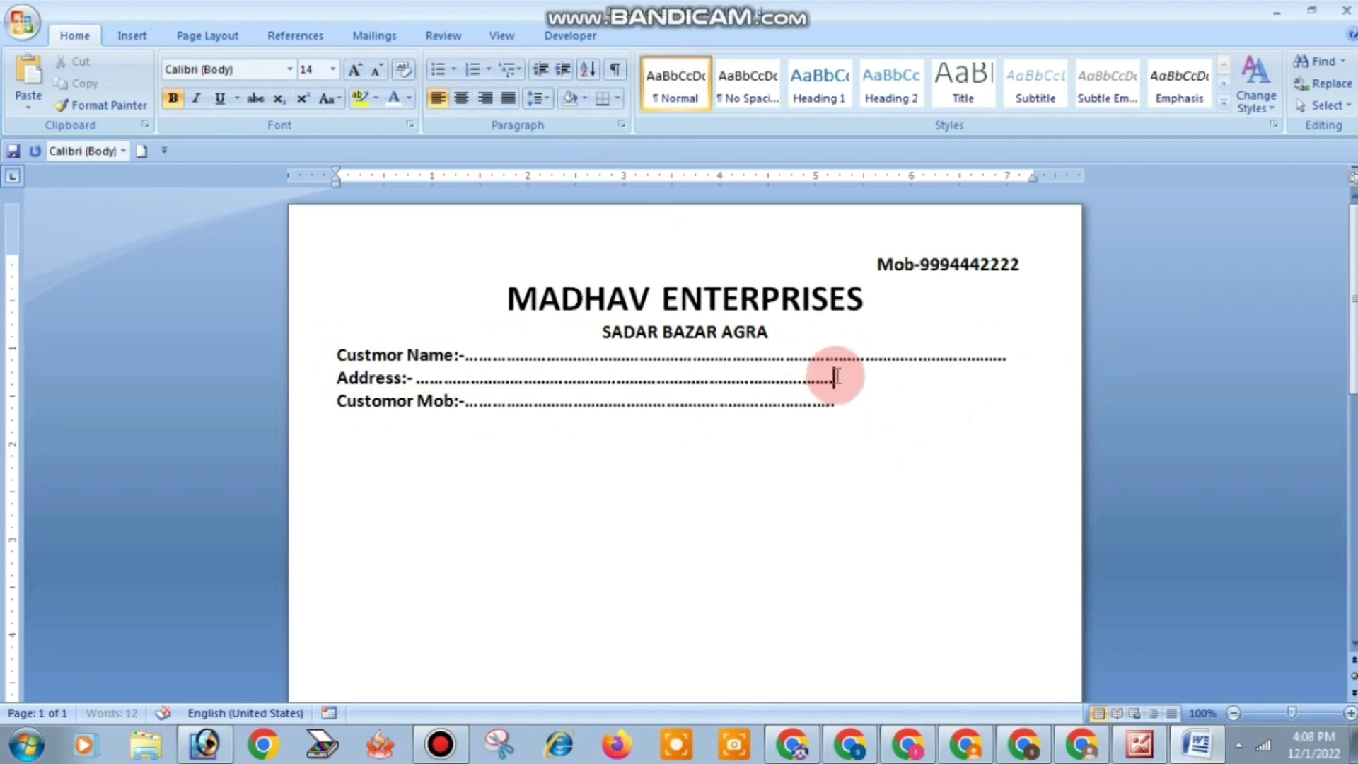
text(....)
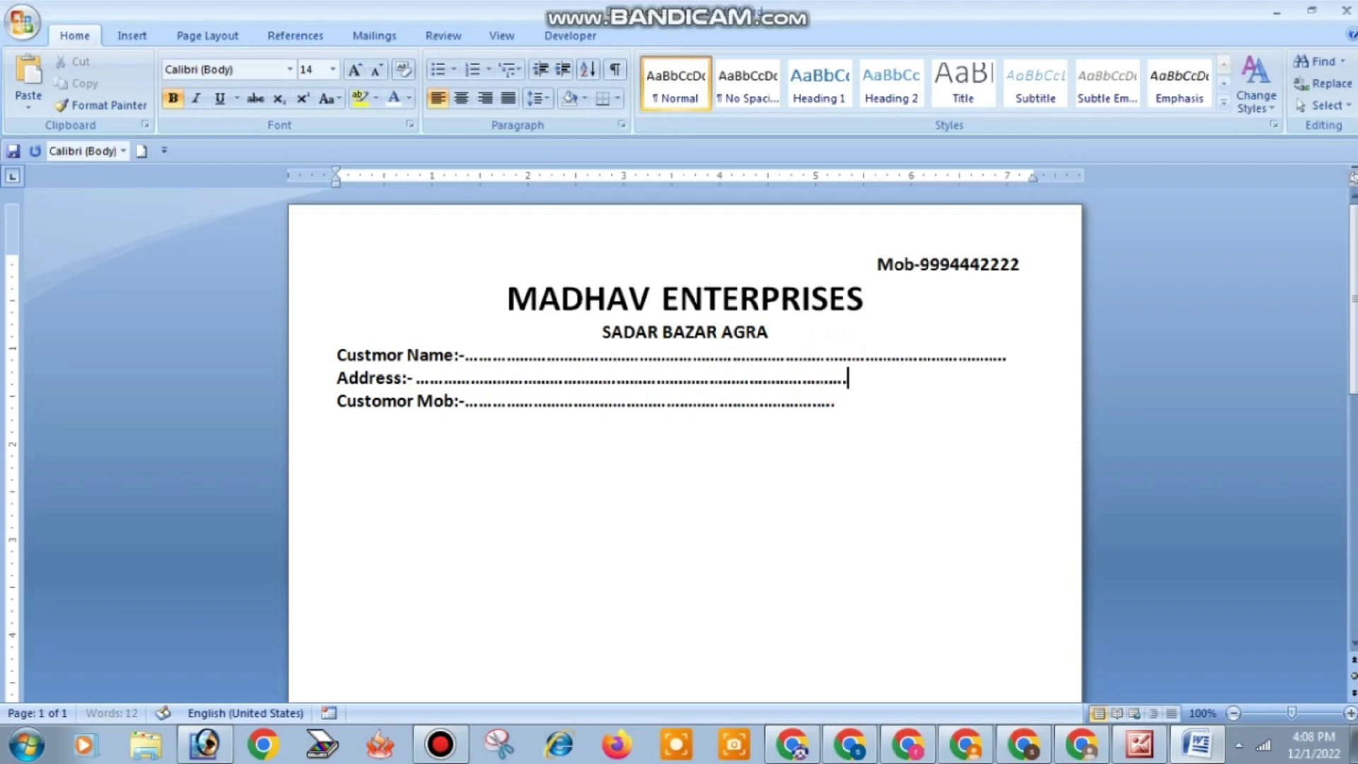
text(...............................)
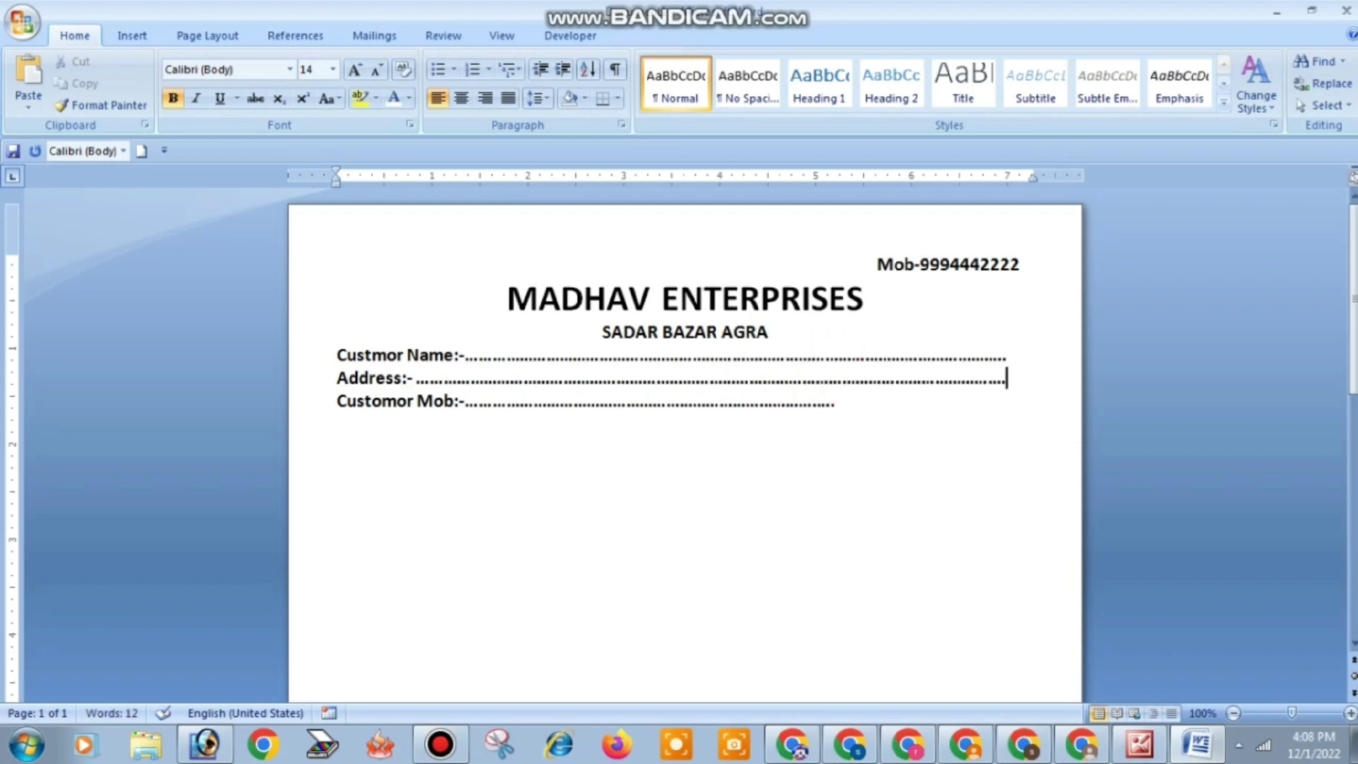
click(838, 406)
text(....................................................................................)
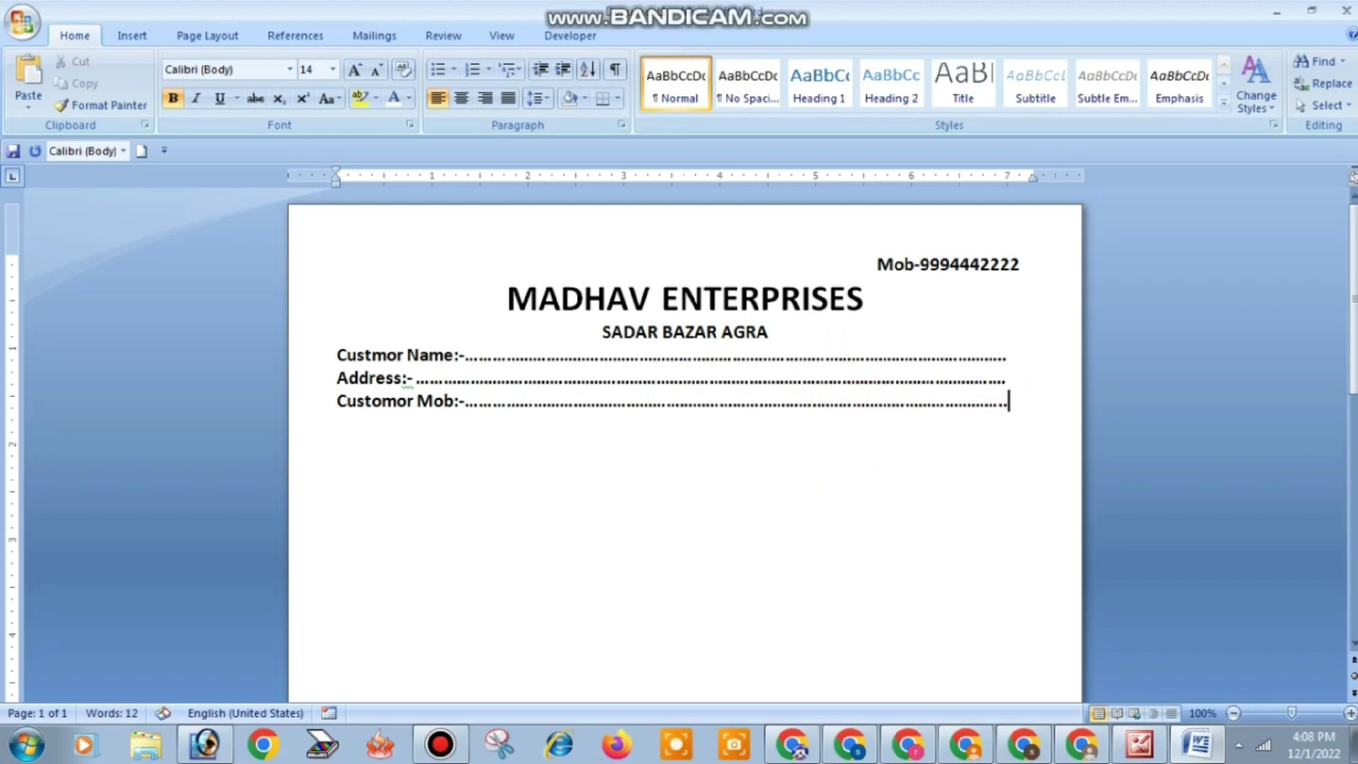
key(Return)
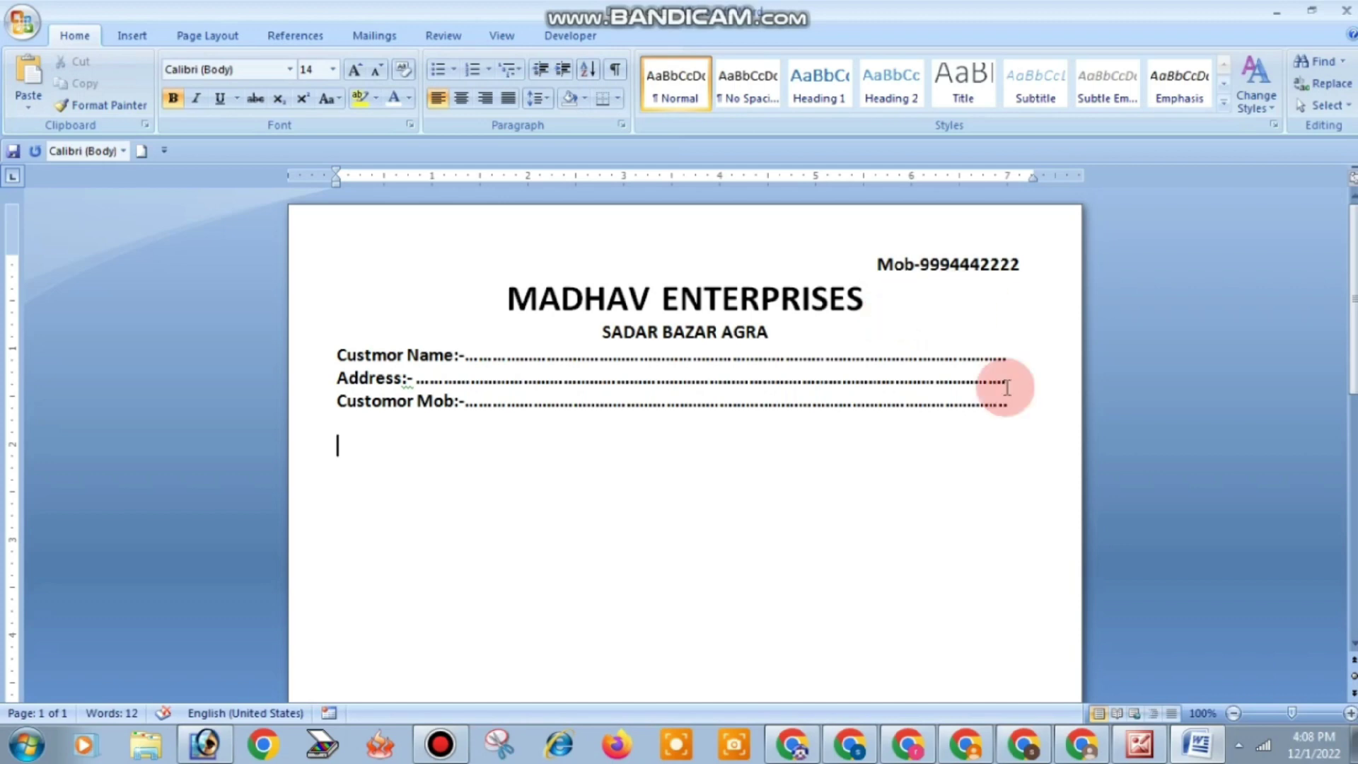
- Insert a 4-column by 3-row table under the customer lines and drag it taller
click(133, 35)
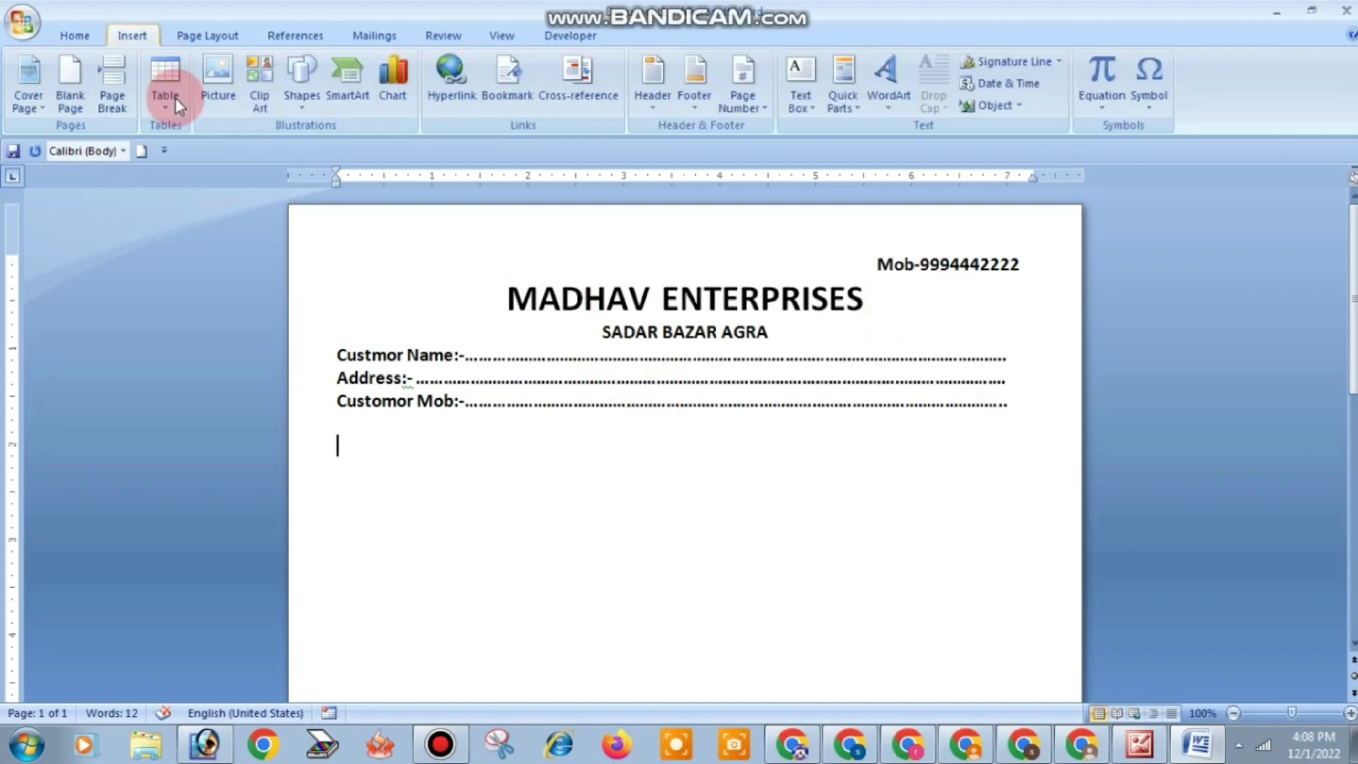
click(177, 105)
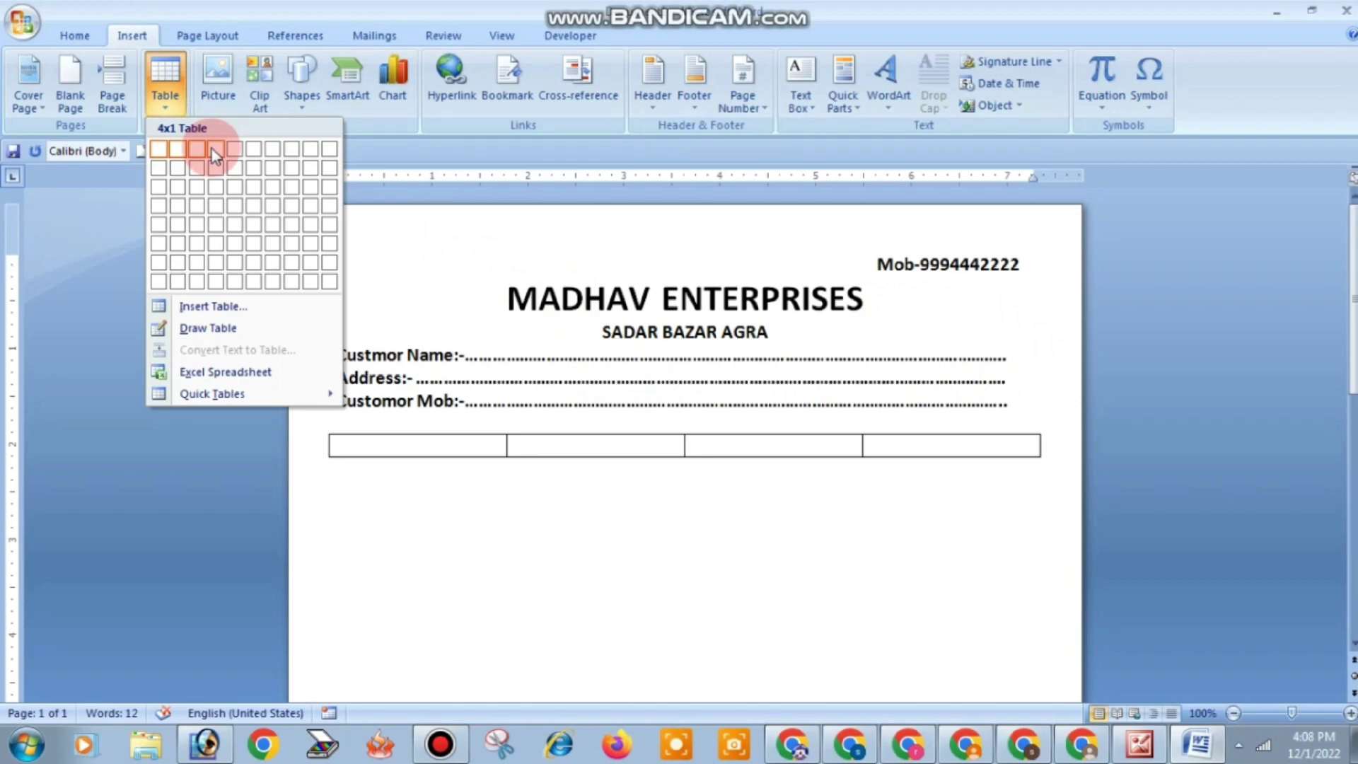
click(220, 188)
scroll(827, 485, down, 1)
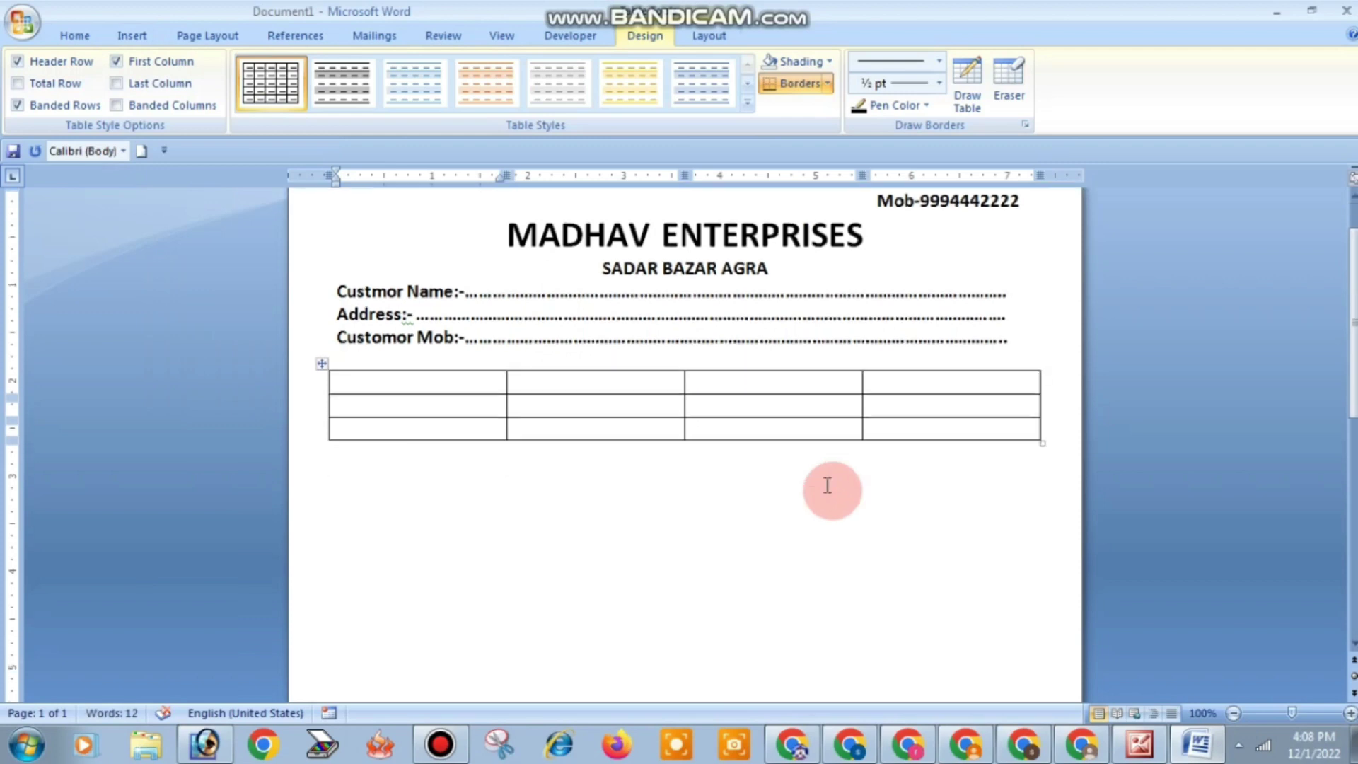
scroll(1054, 421, down, 1)
click(1041, 419)
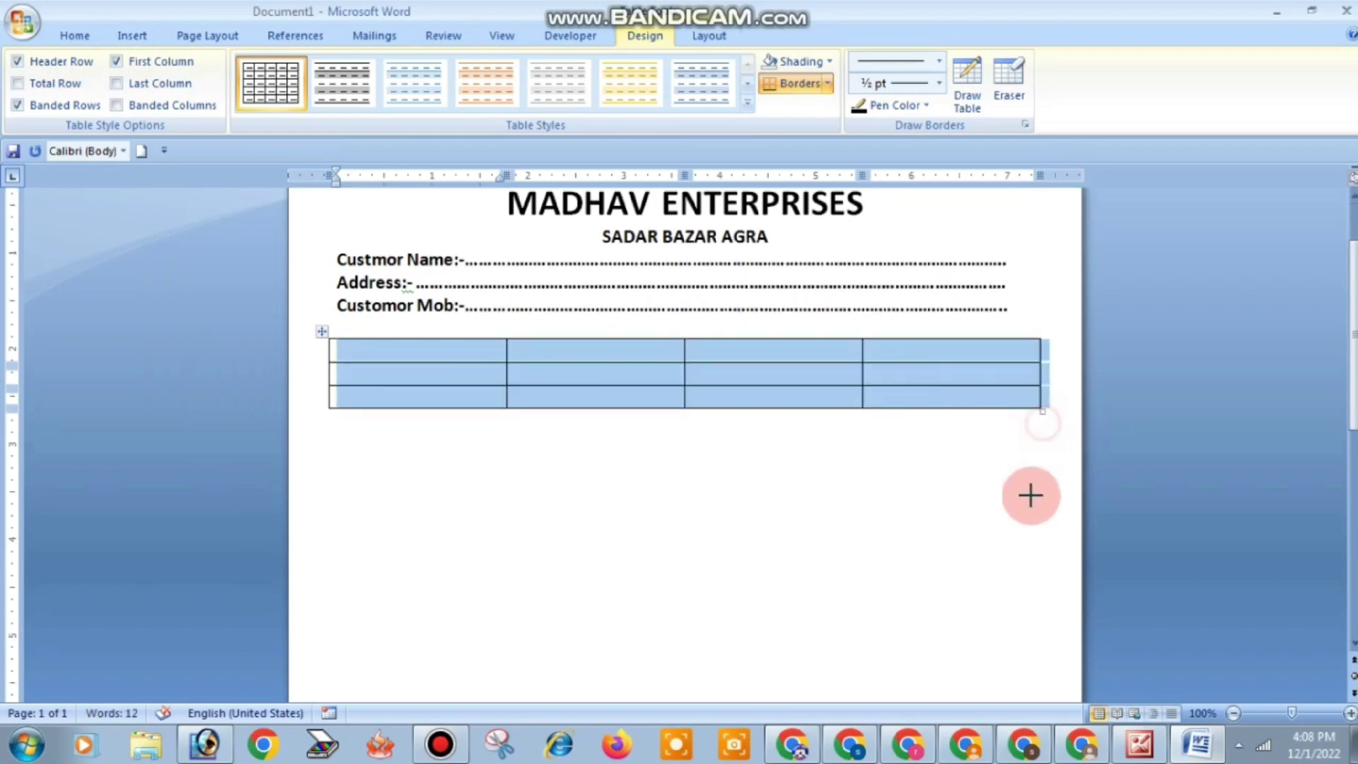
mouse_move(1031, 495)
mouse_down()
mouse_move(1054, 743)
mouse_move(1028, 414)
mouse_move(1021, 391)
mouse_move(1007, 397)
mouse_up()
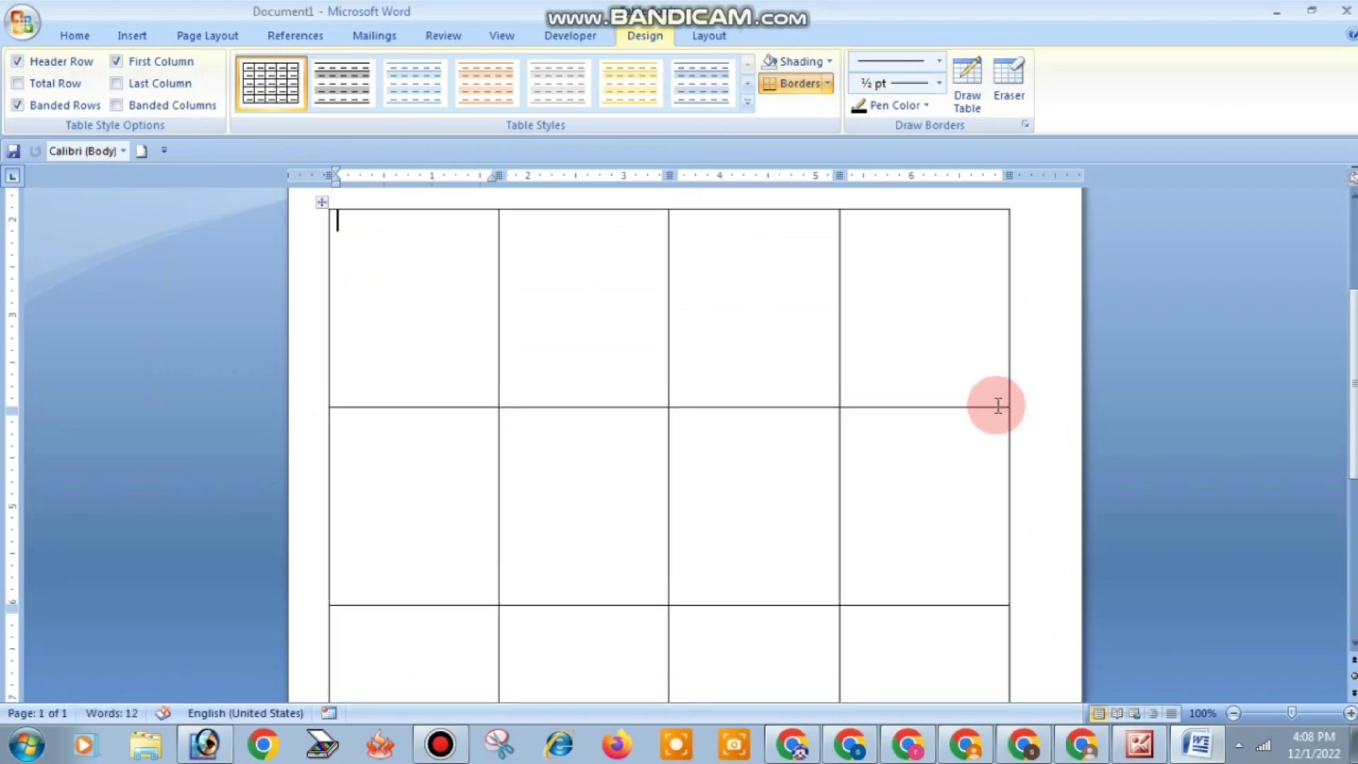
scroll(997, 405, up, 2)
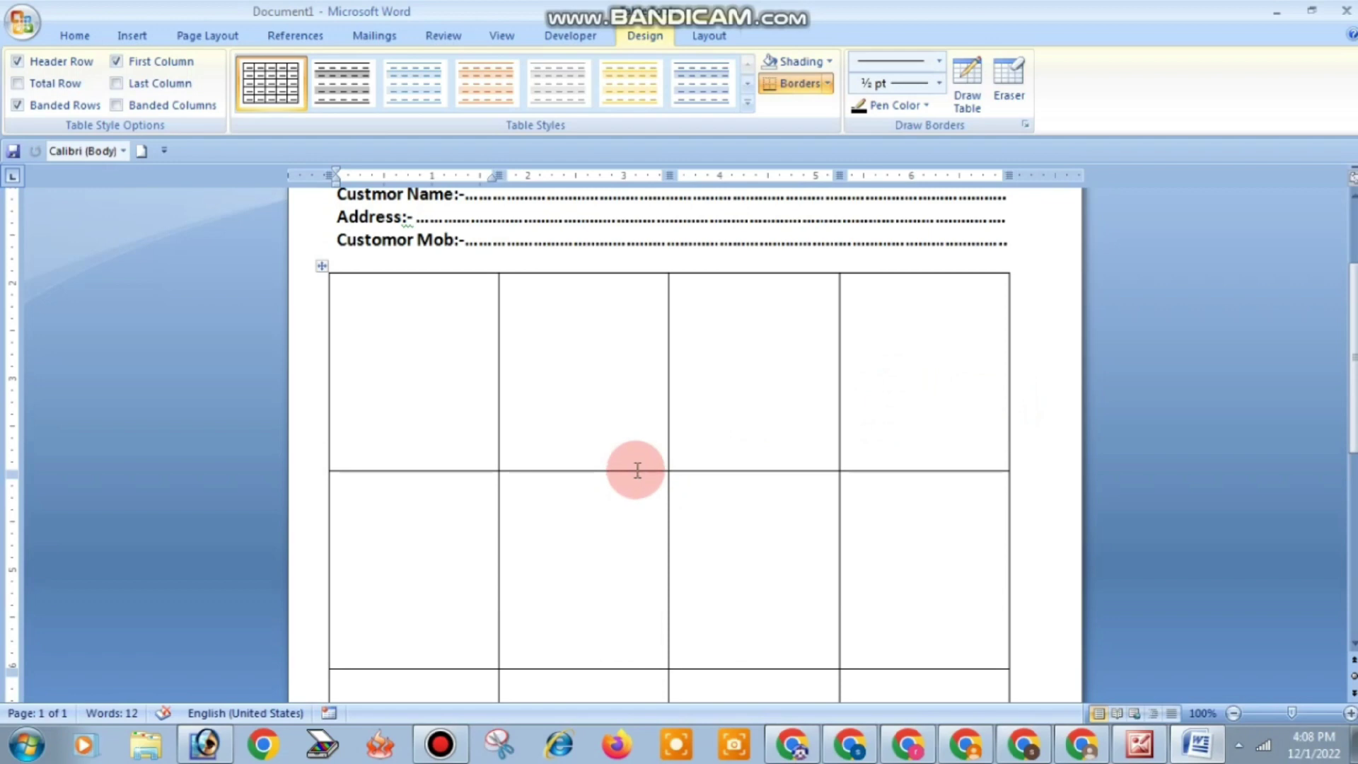
- Shorten the table's top row into a slim header row
drag(637, 470, 661, 310)
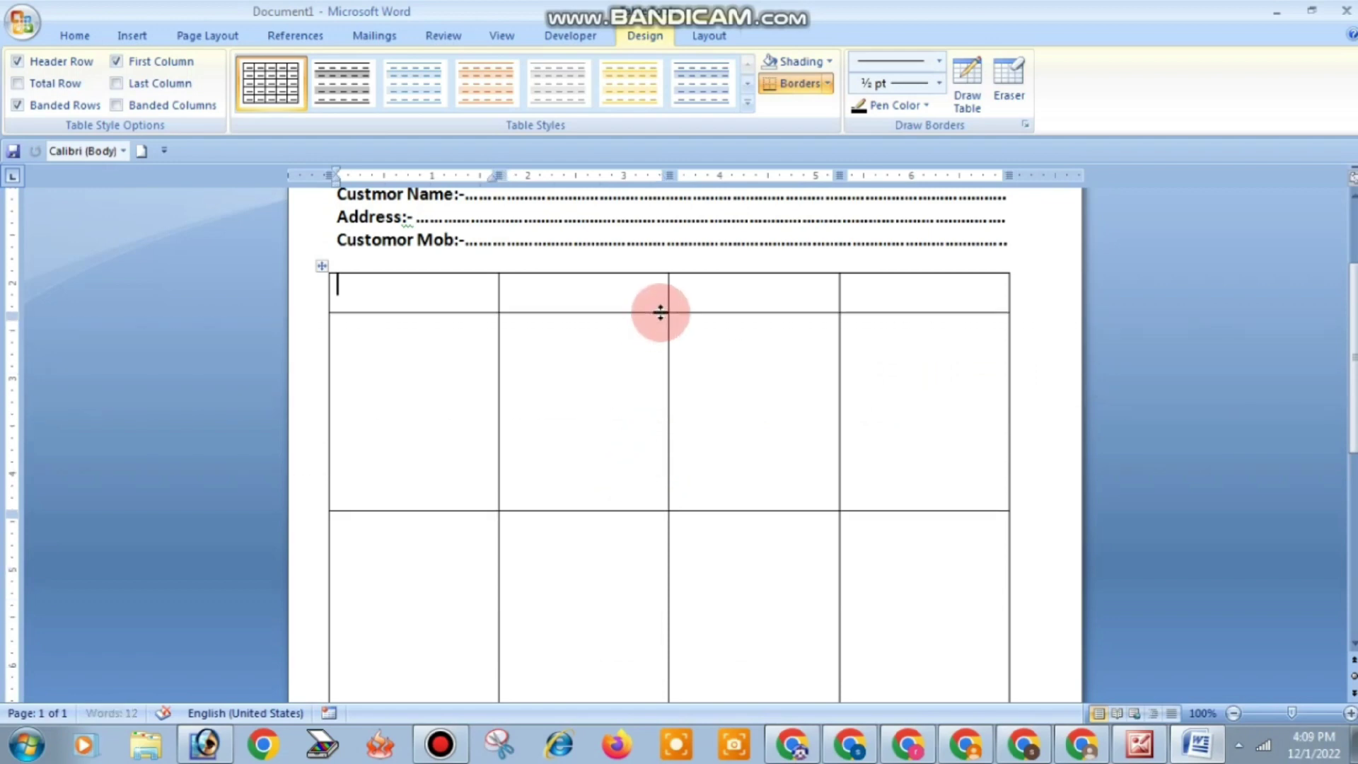
scroll(778, 438, up, 2)
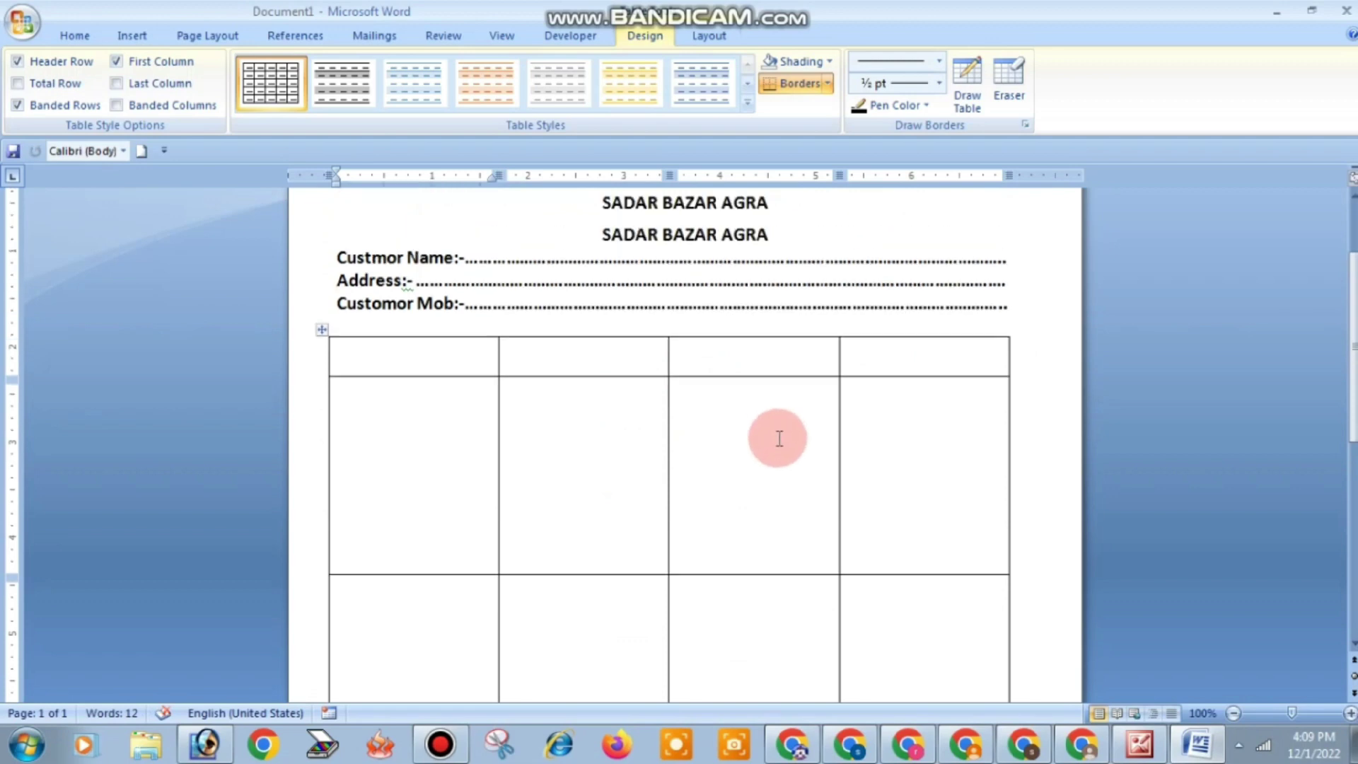
scroll(778, 438, up, 1)
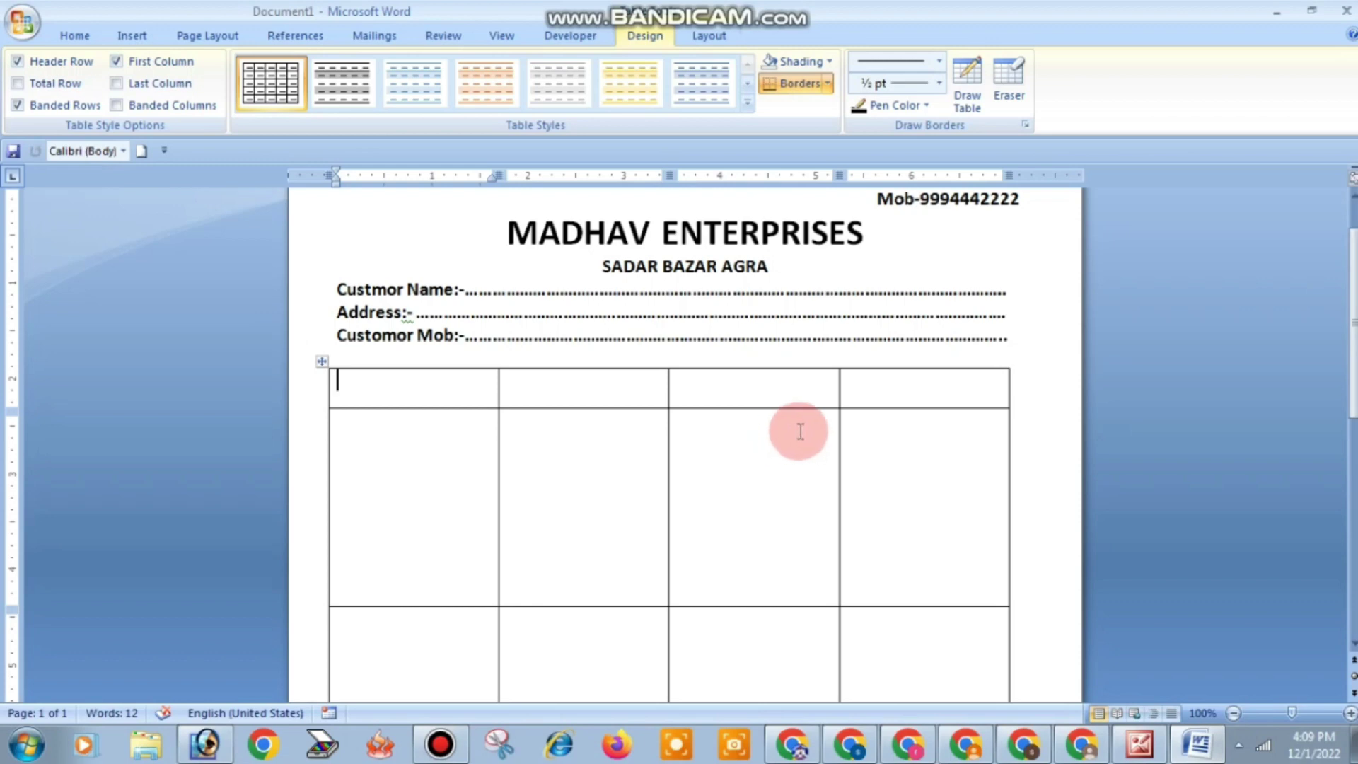
scroll(811, 427, down, 1)
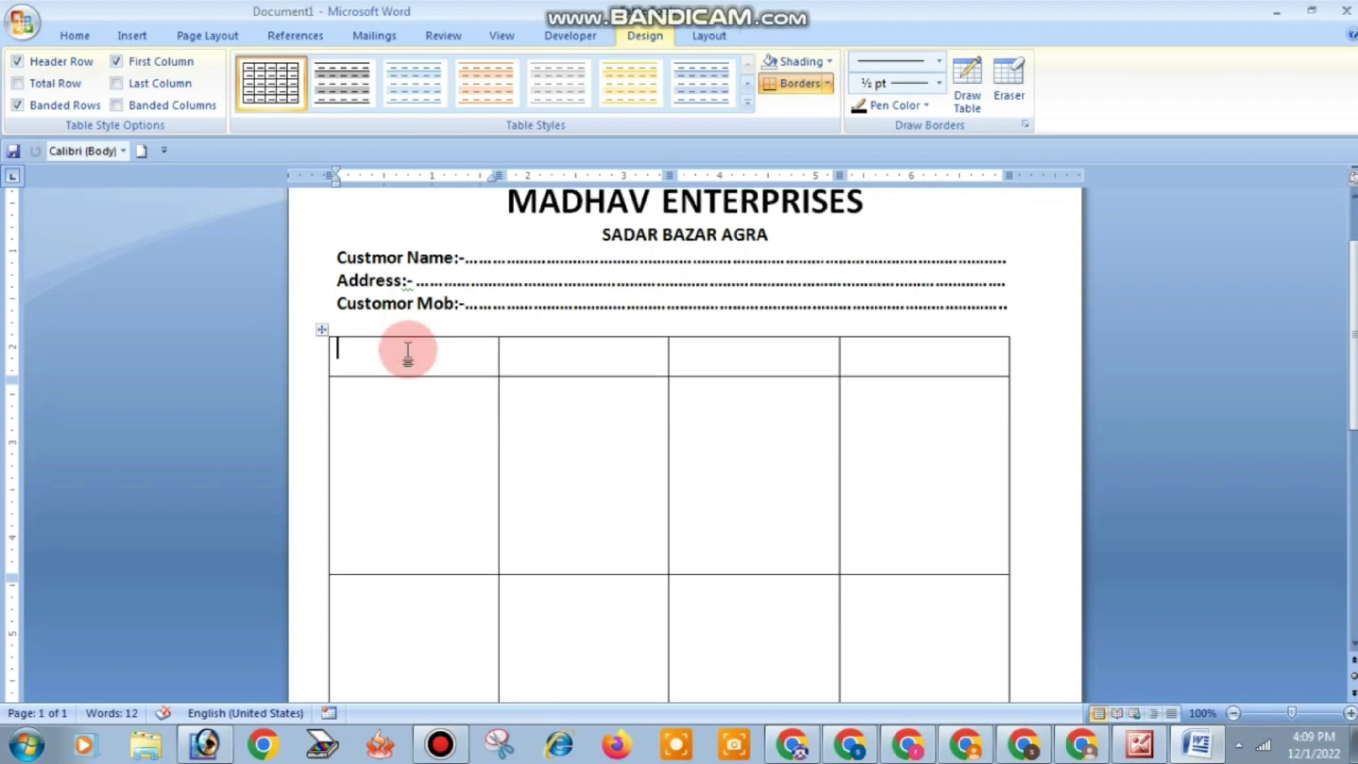
- Type s.no in the first header cell and centre it
click(407, 350)
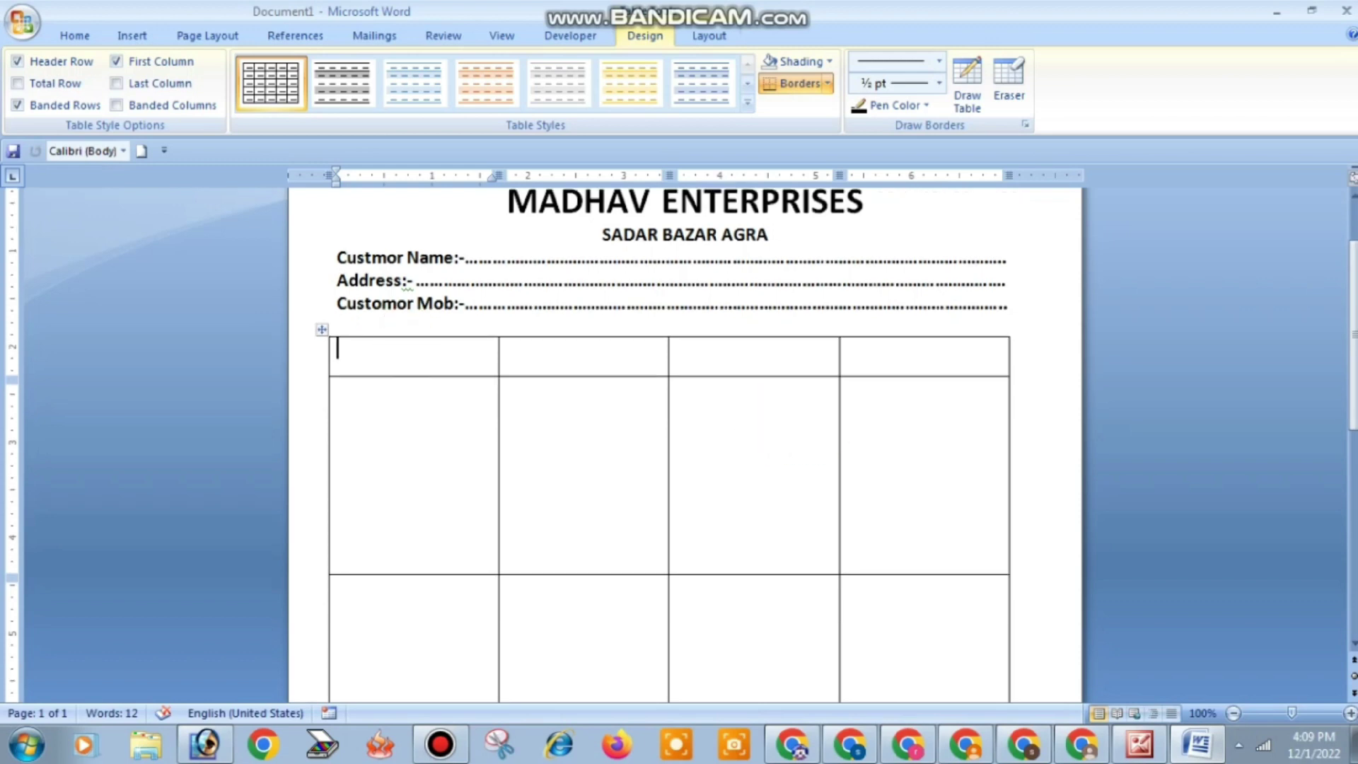
text(s.no)
click(415, 351)
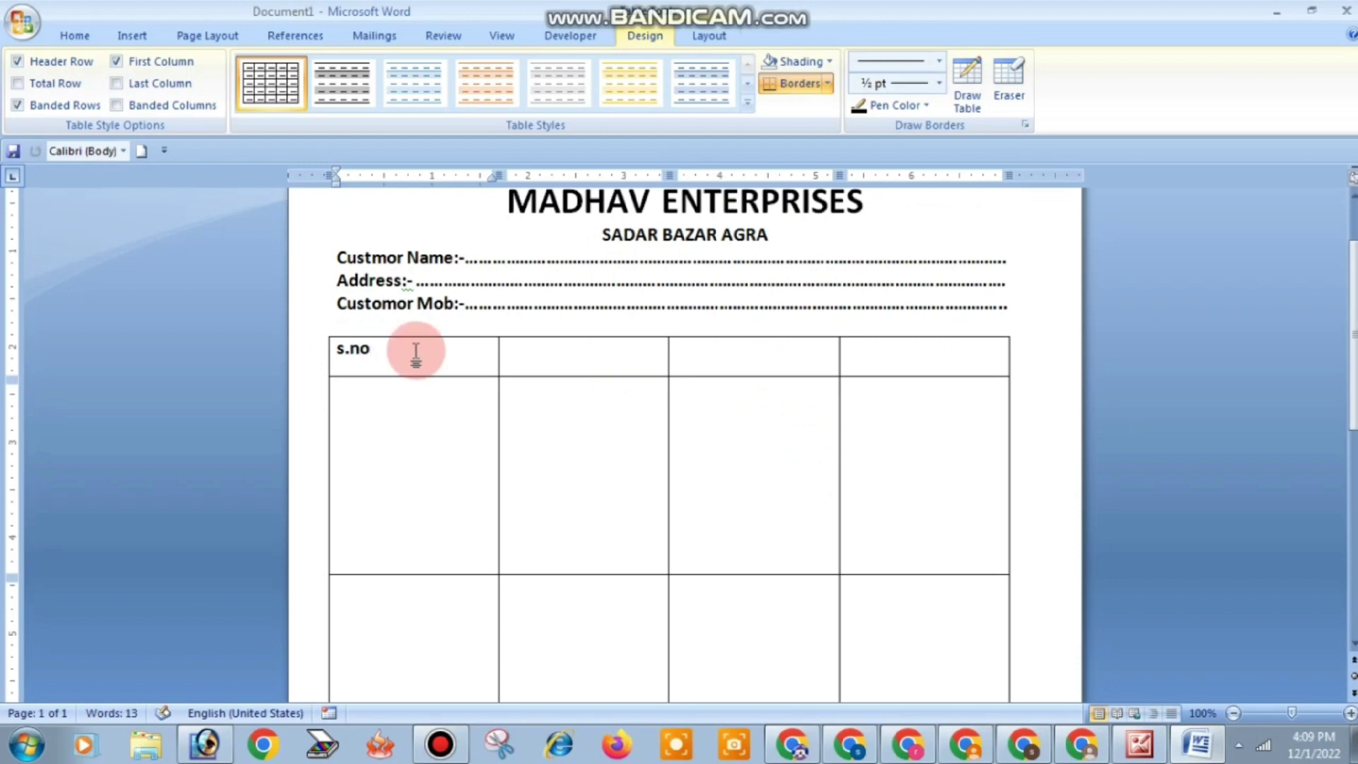
drag(416, 351, 338, 349)
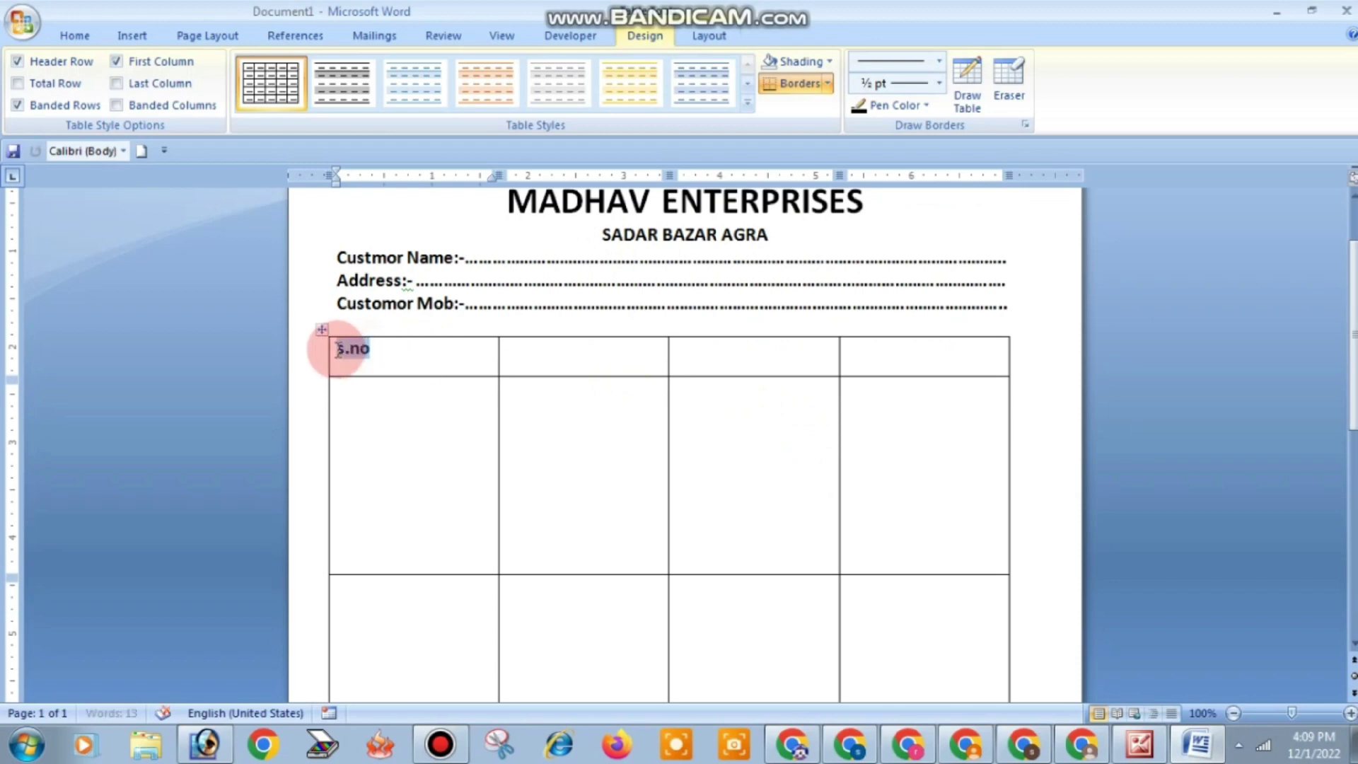
click(72, 37)
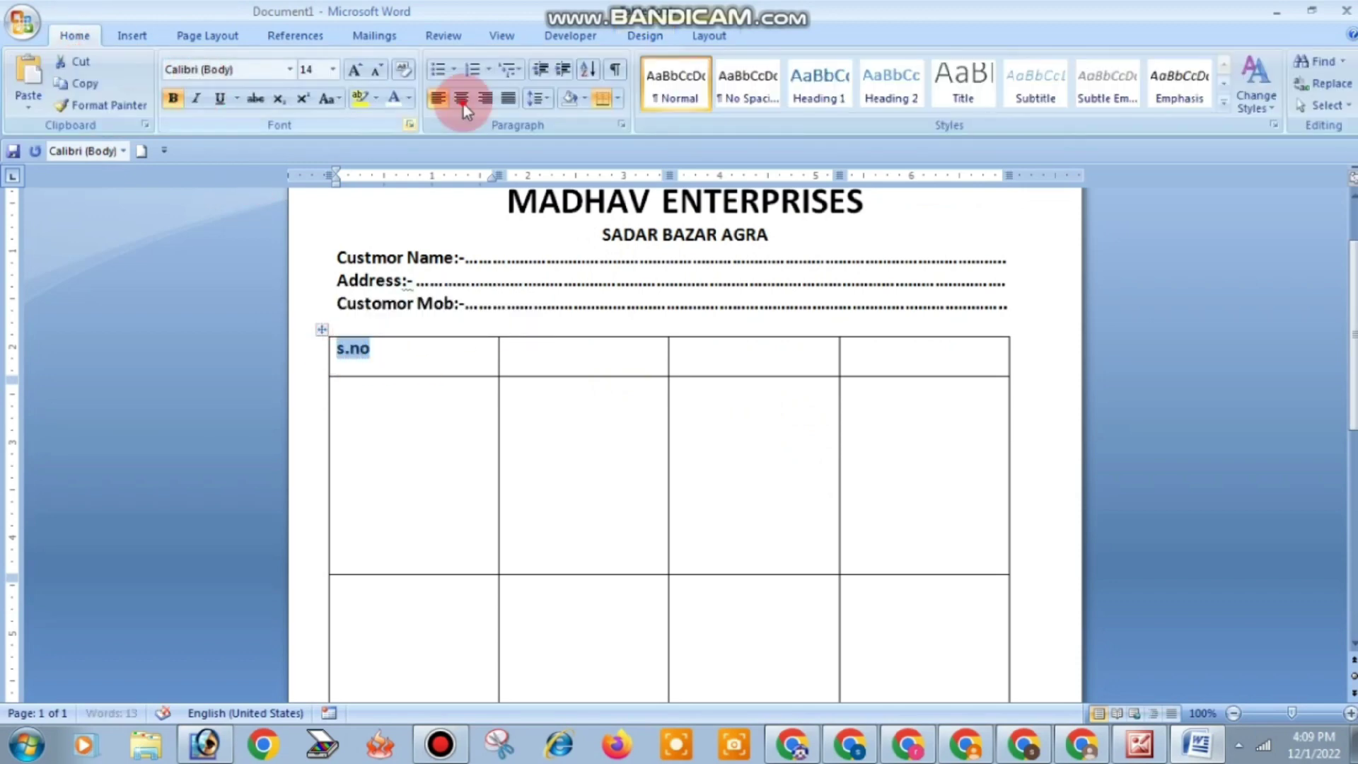
click(462, 99)
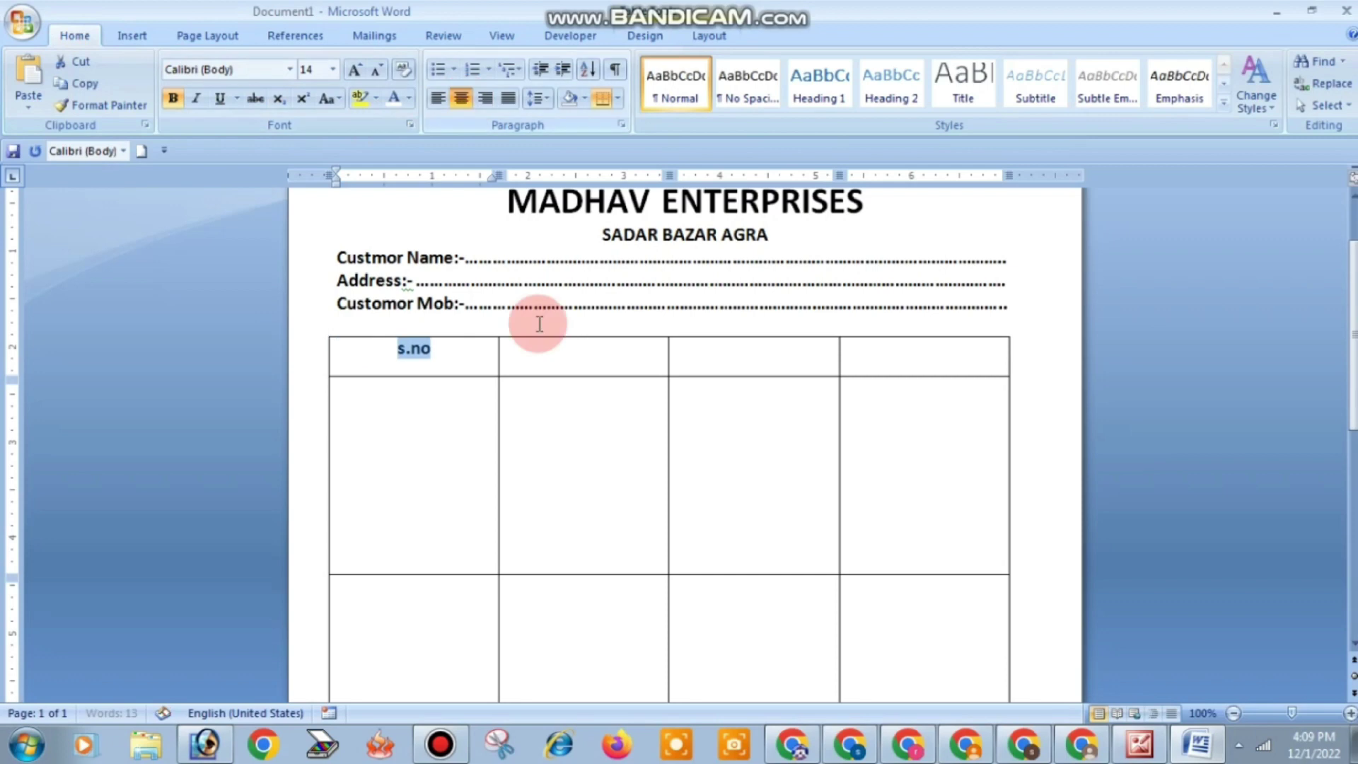
click(551, 362)
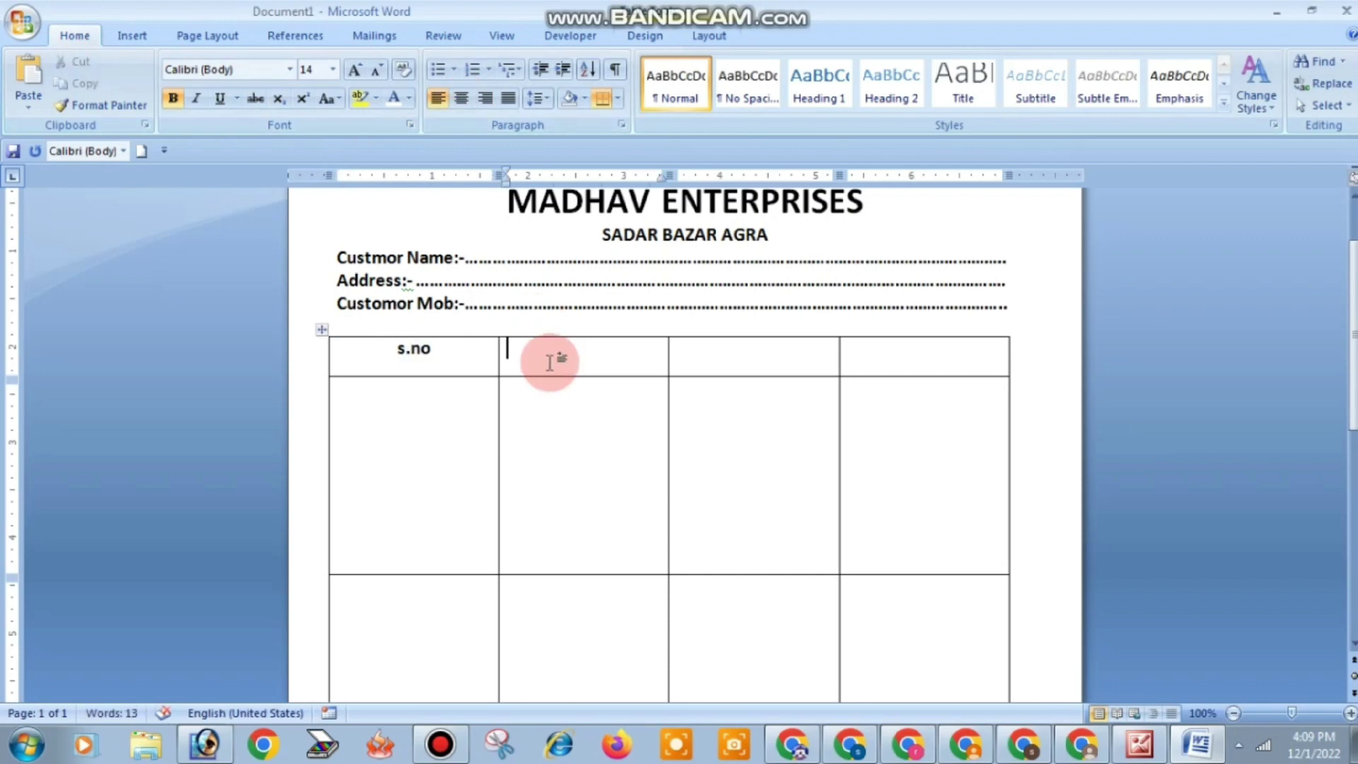
- Enter PARTICULAR, RATE and AMOUNT in the remaining header cells and centre all three
text(p)
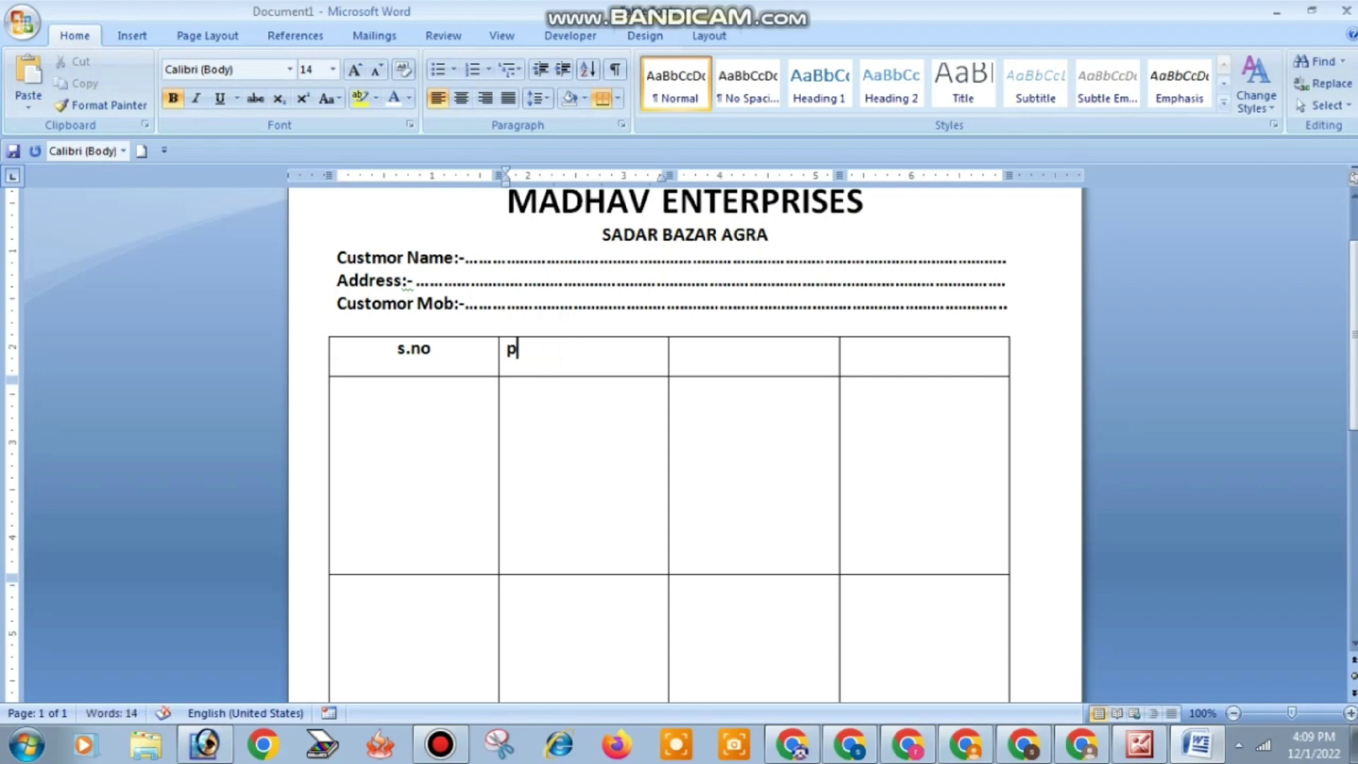
key(BackSpace)
text(PA)
text(RTICULAR)
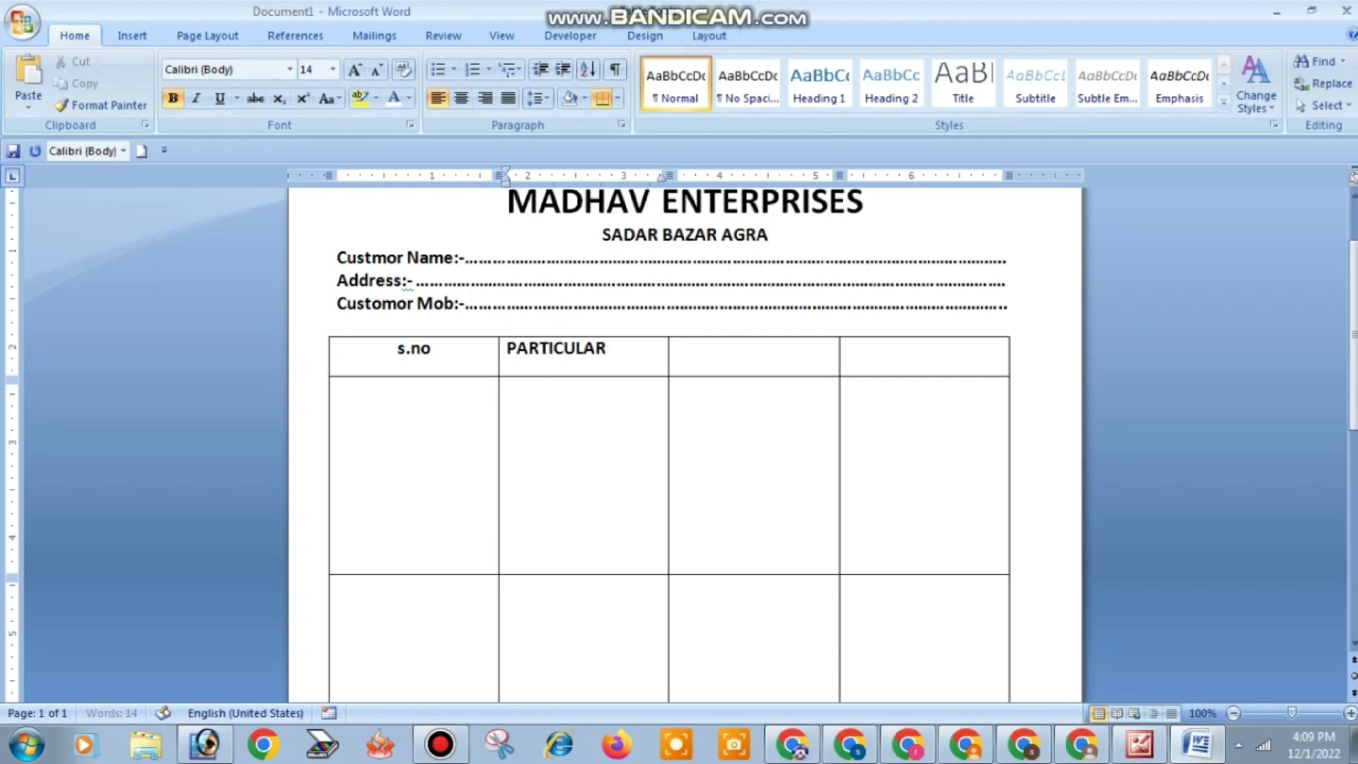
click(627, 384)
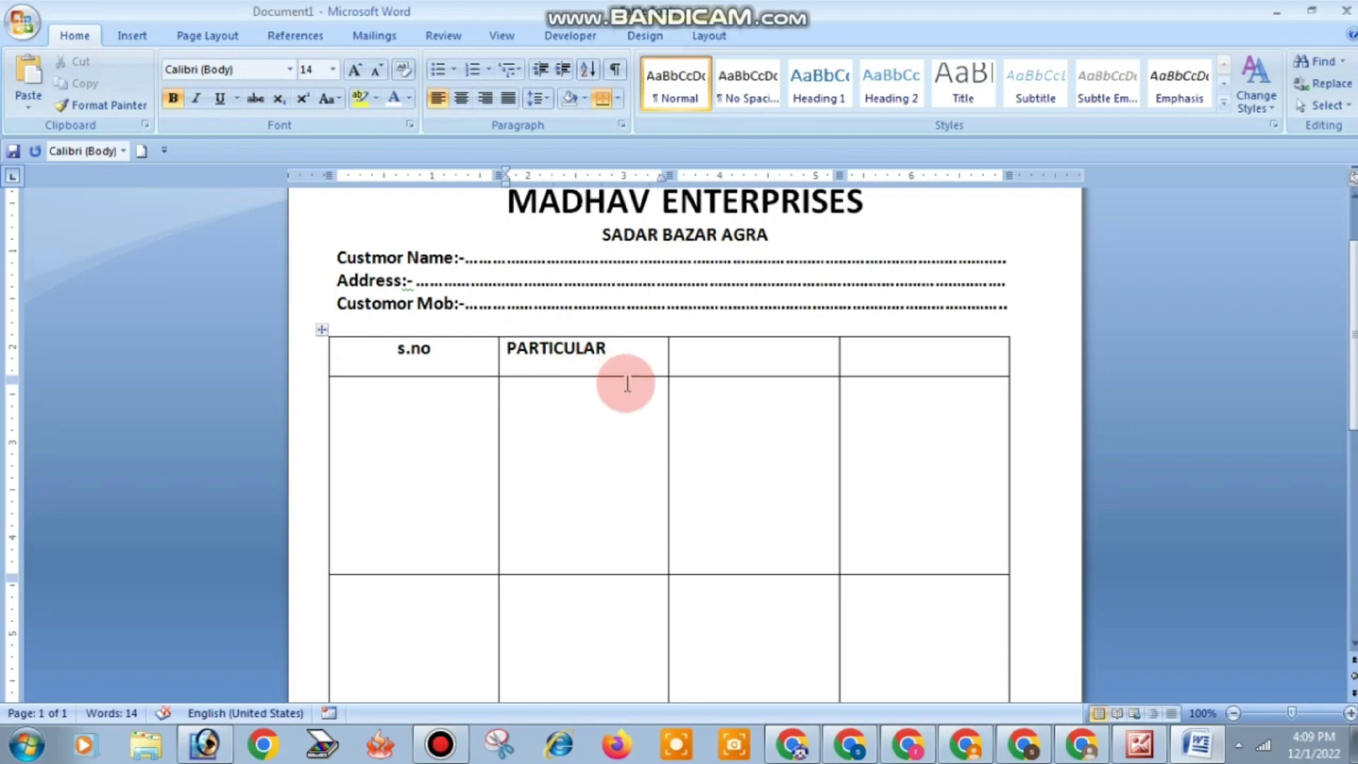
click(707, 365)
text(RATE)
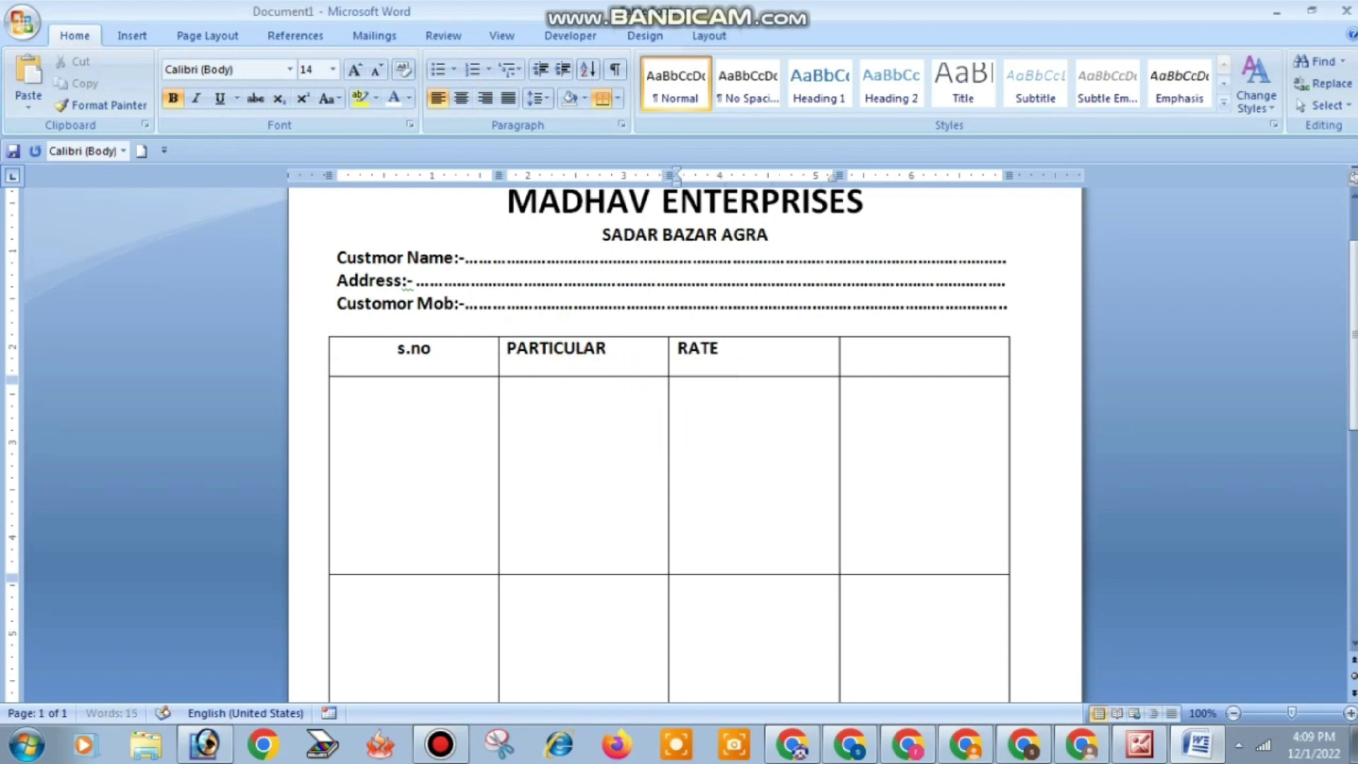
click(903, 358)
mouse_move(509, 351)
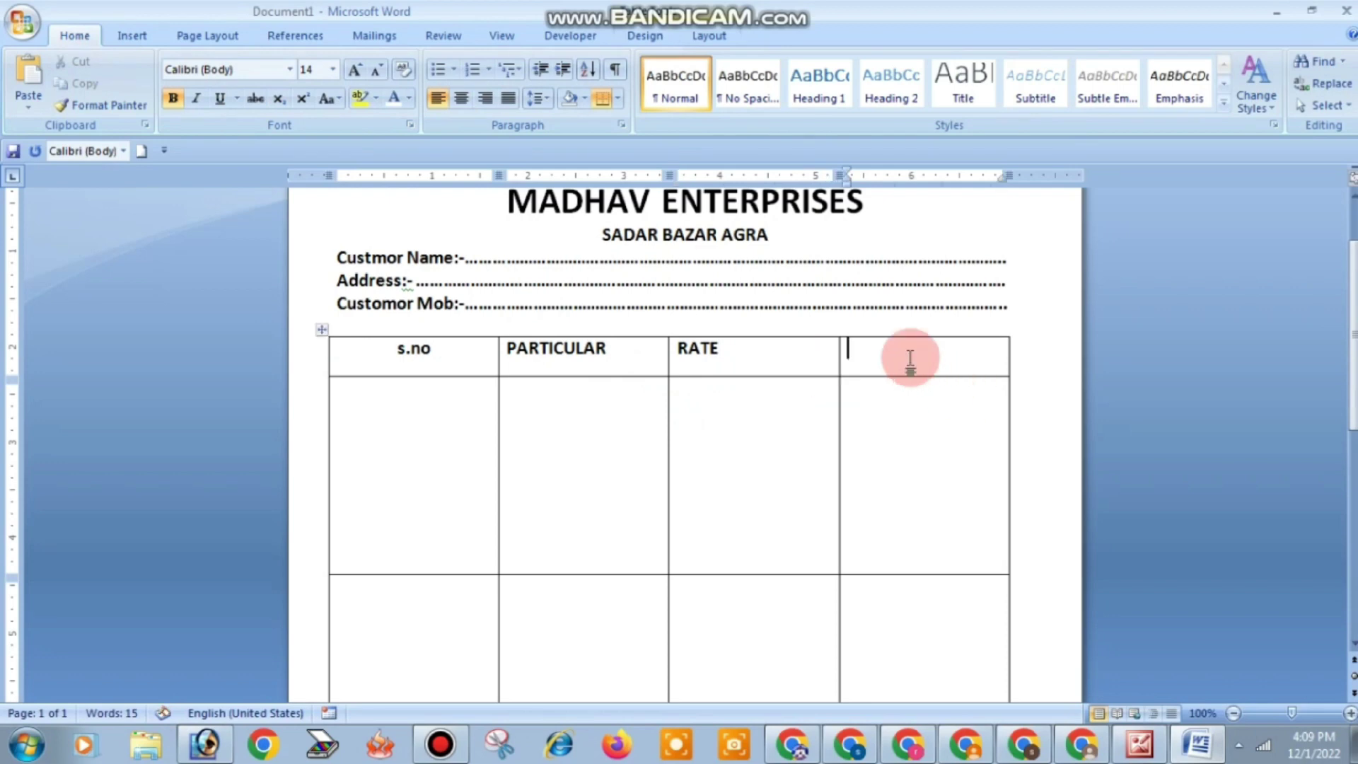
text(AMOUNT)
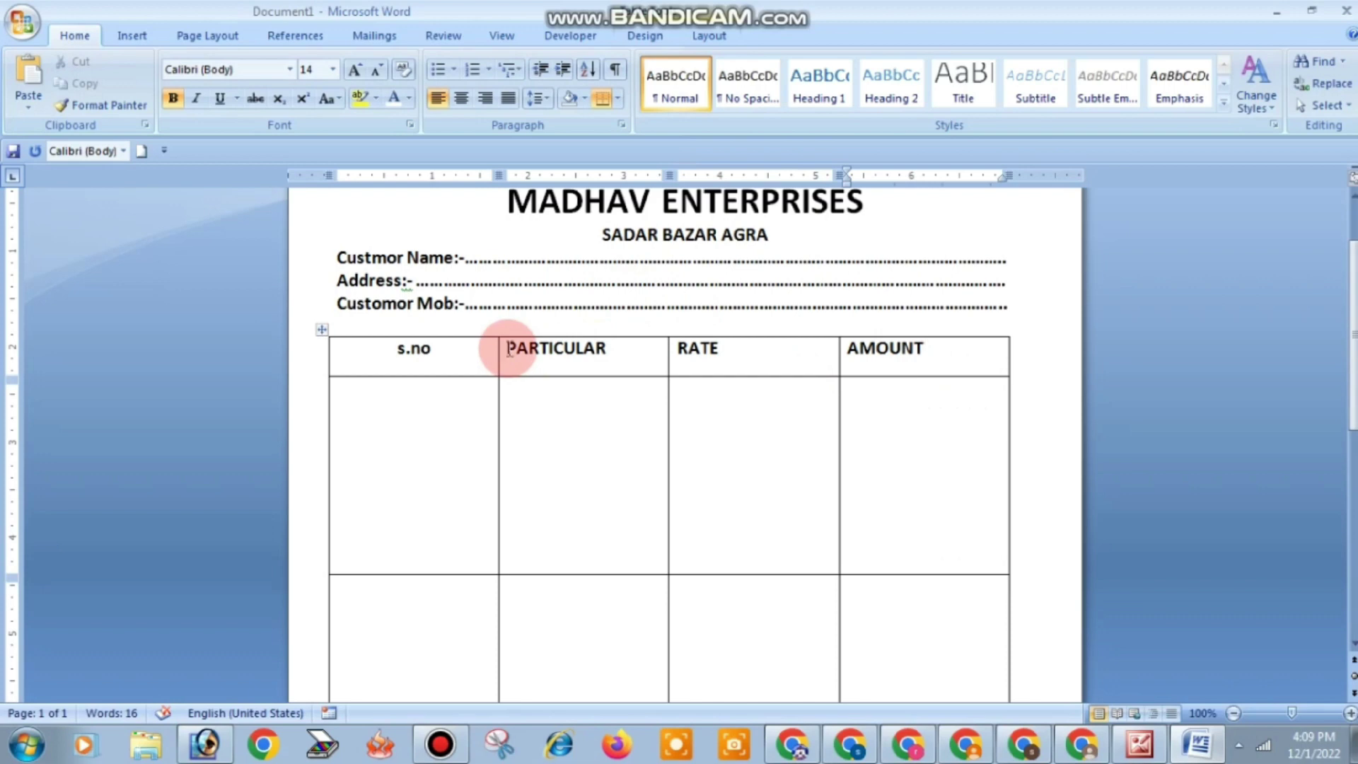
drag(509, 350, 919, 357)
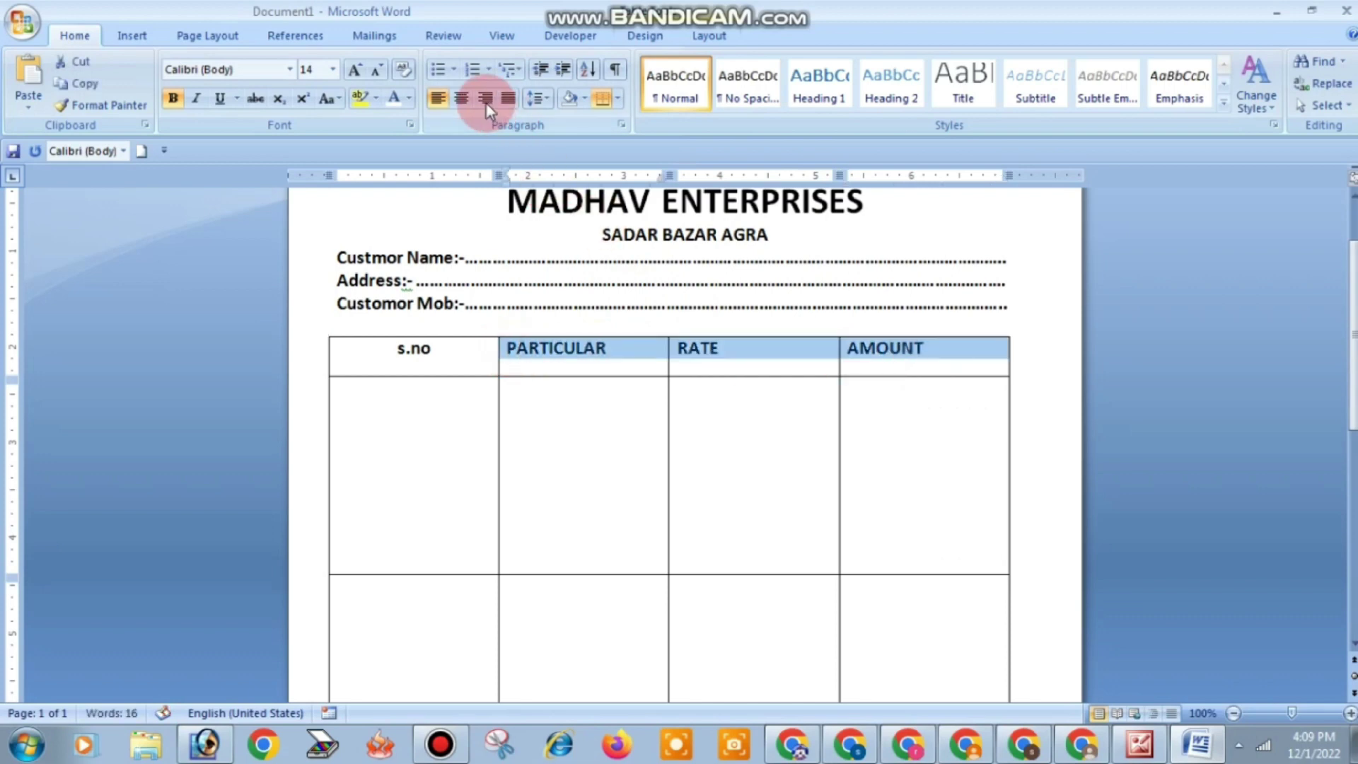
click(461, 98)
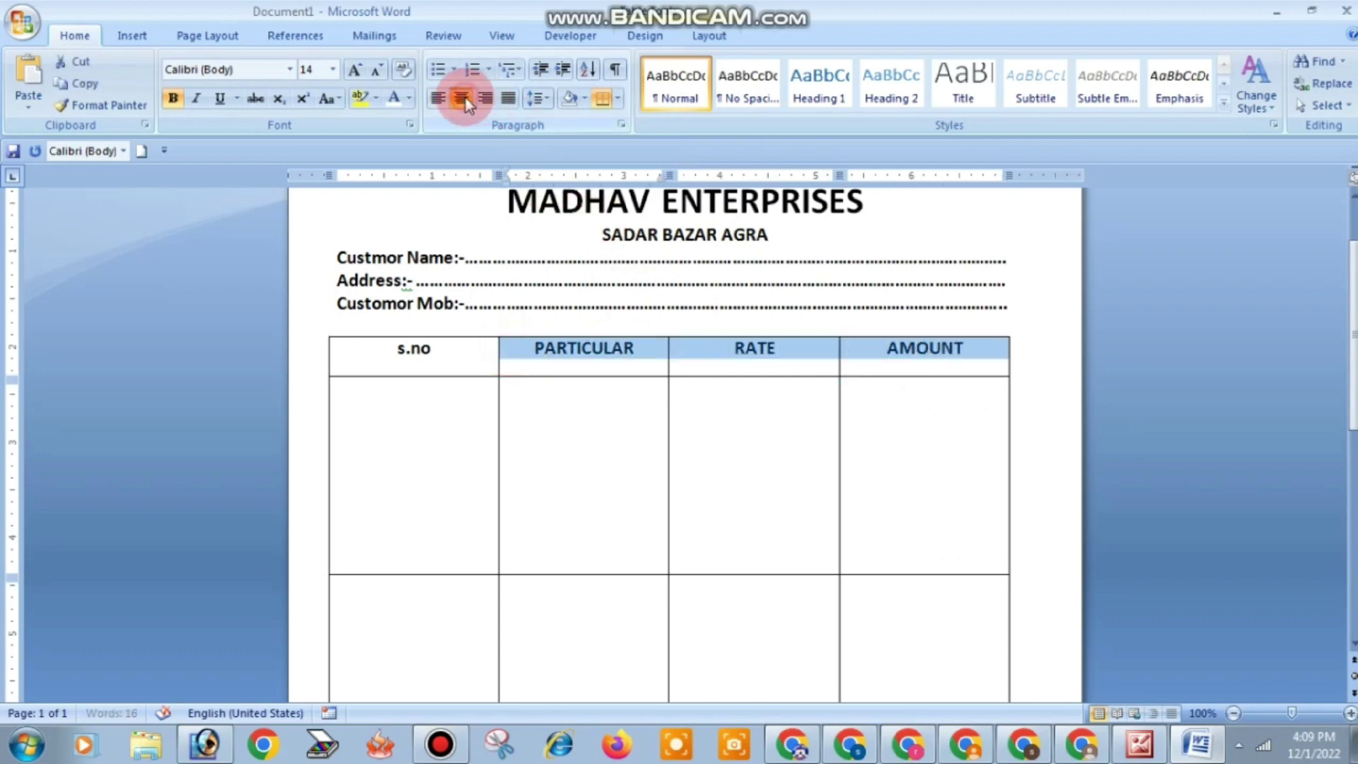
click(784, 434)
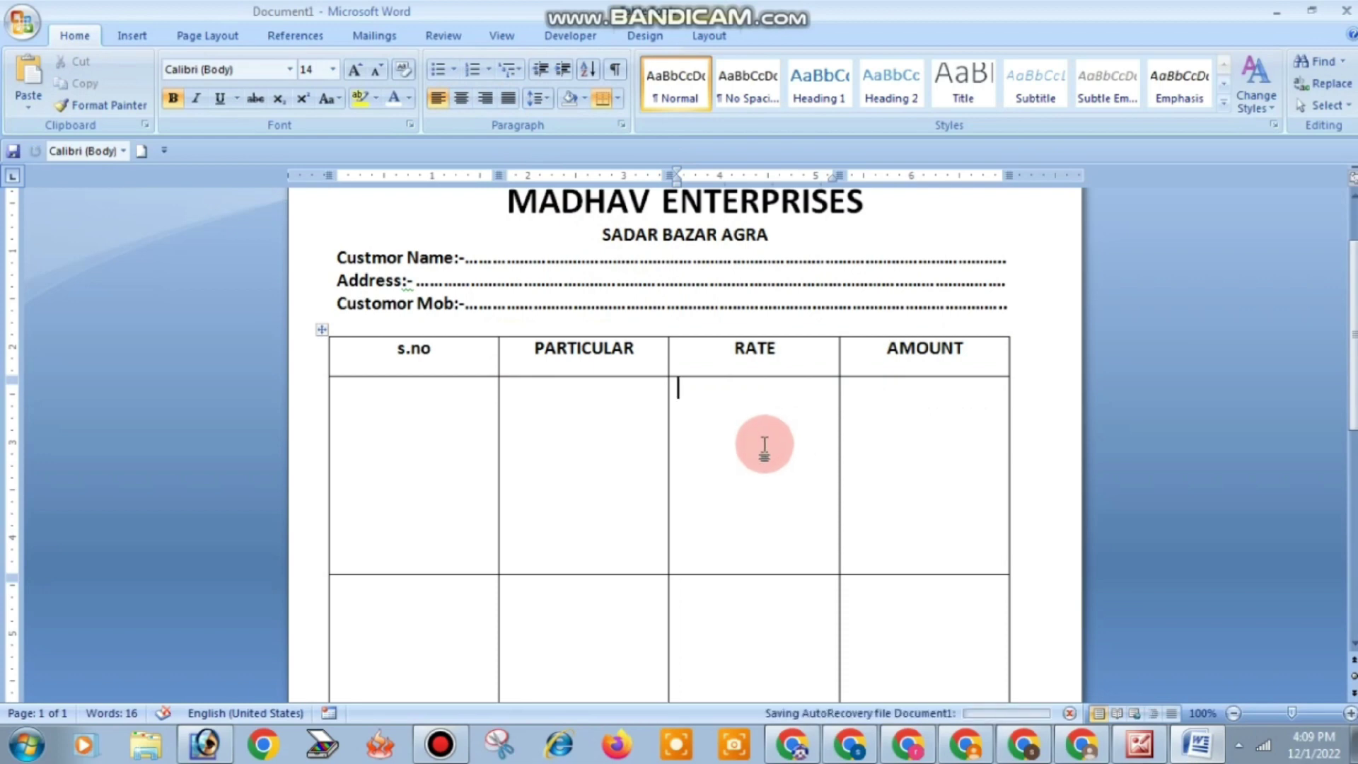
- Stretch the second table row tall and pull up the bottom border to keep the last row slim
scroll(766, 444, down, 1)
scroll(761, 435, down, 4)
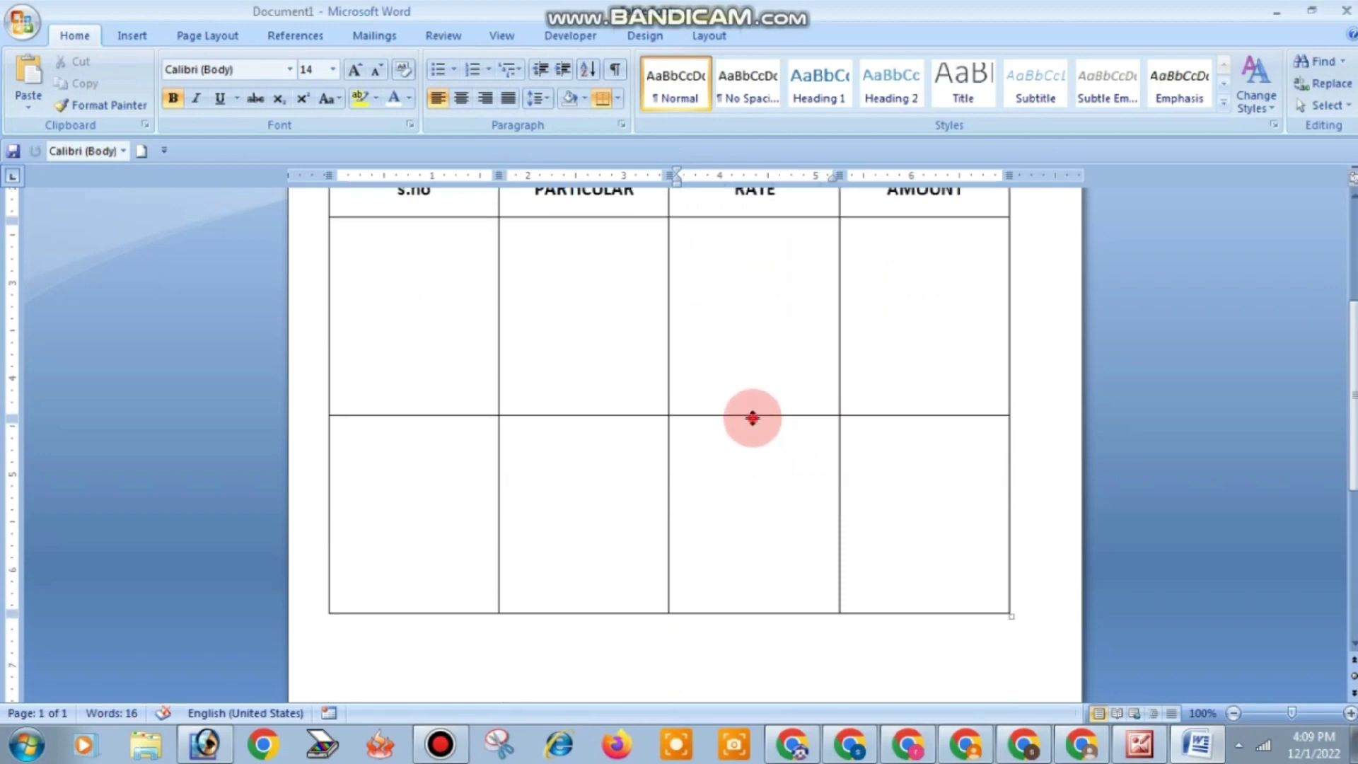
drag(753, 415, 769, 567)
scroll(758, 491, down, 3)
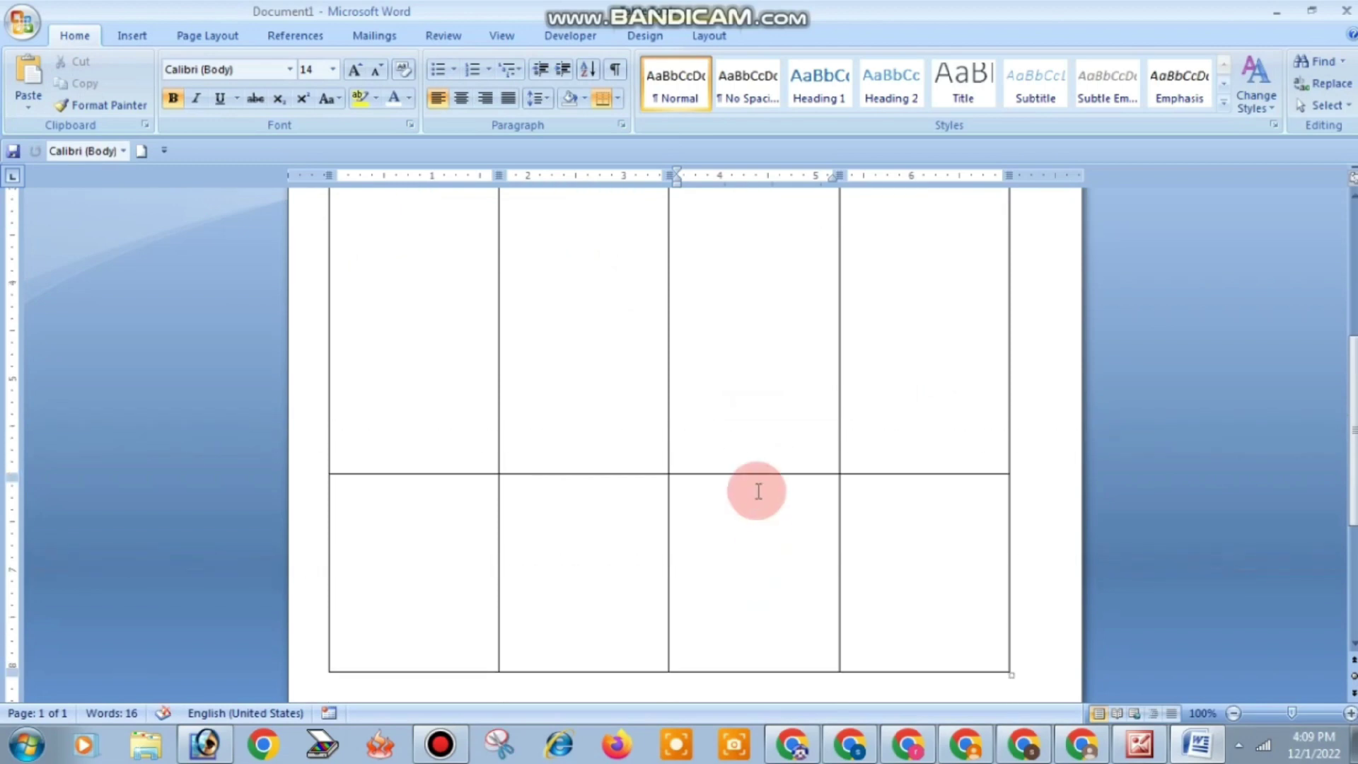
scroll(758, 491, down, 1)
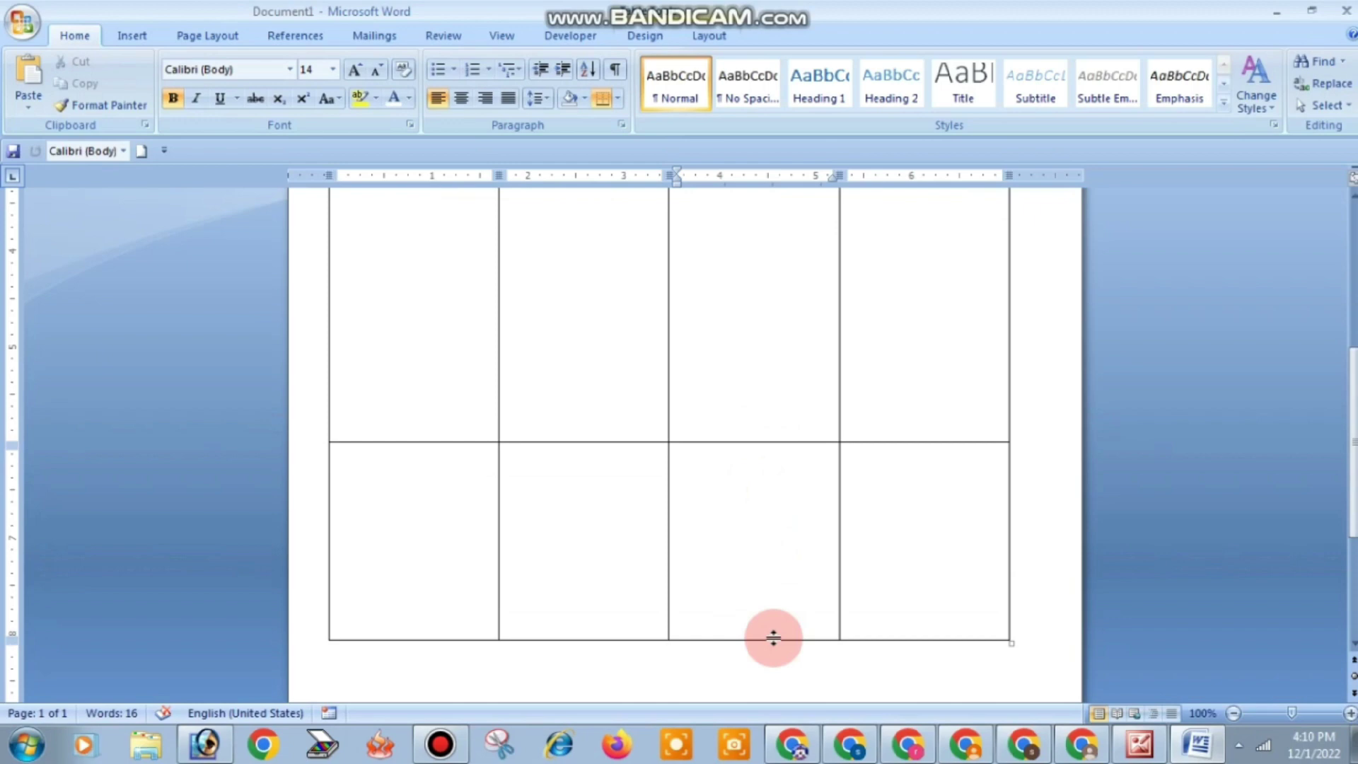
drag(773, 638, 804, 502)
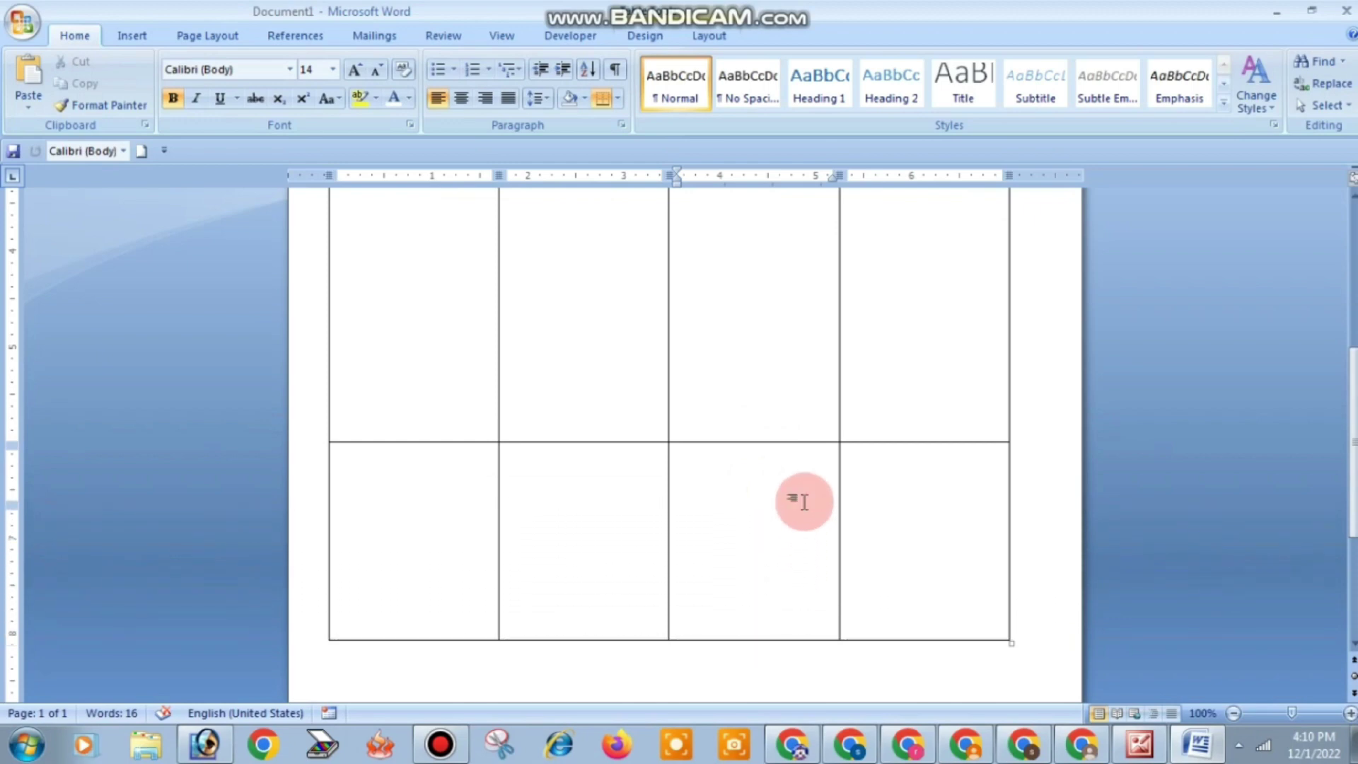
drag(788, 561, 788, 564)
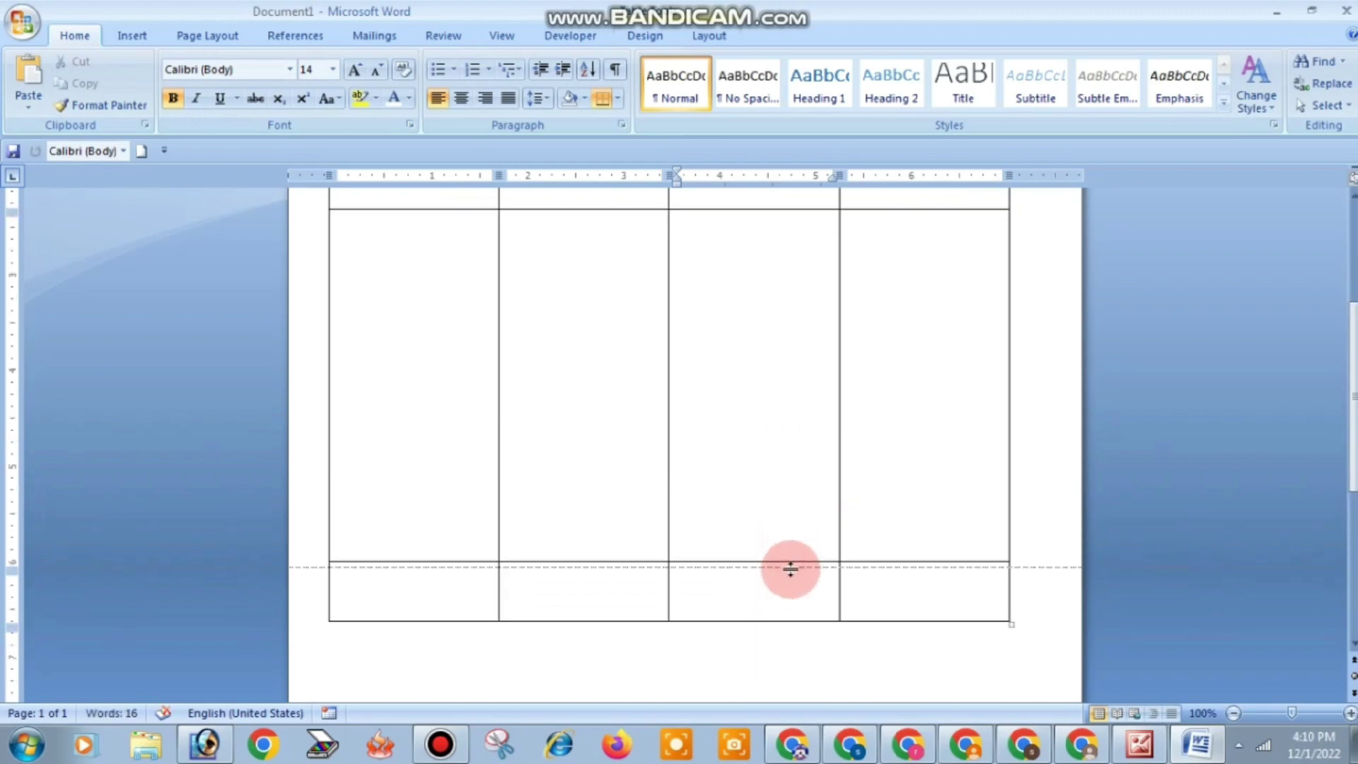
scroll(812, 504, up, 3)
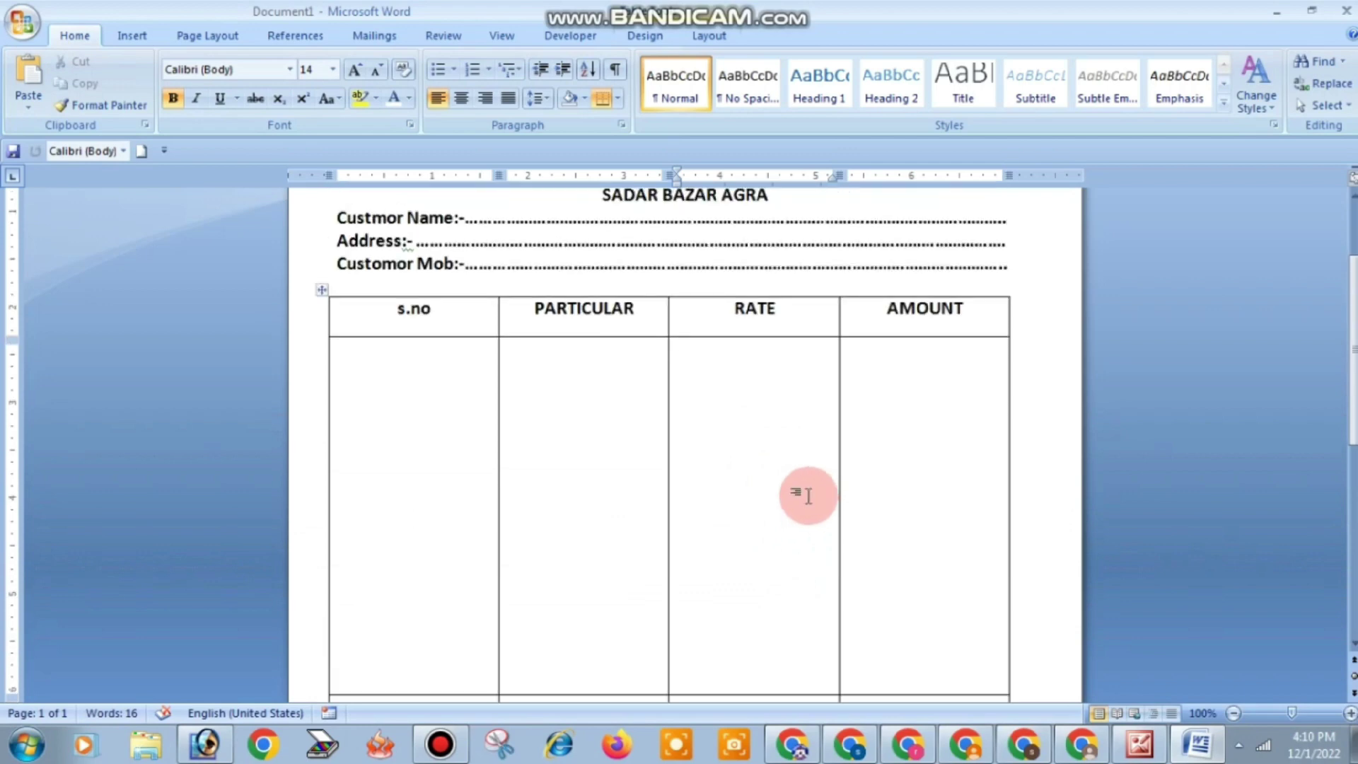
scroll(809, 498, down, 3)
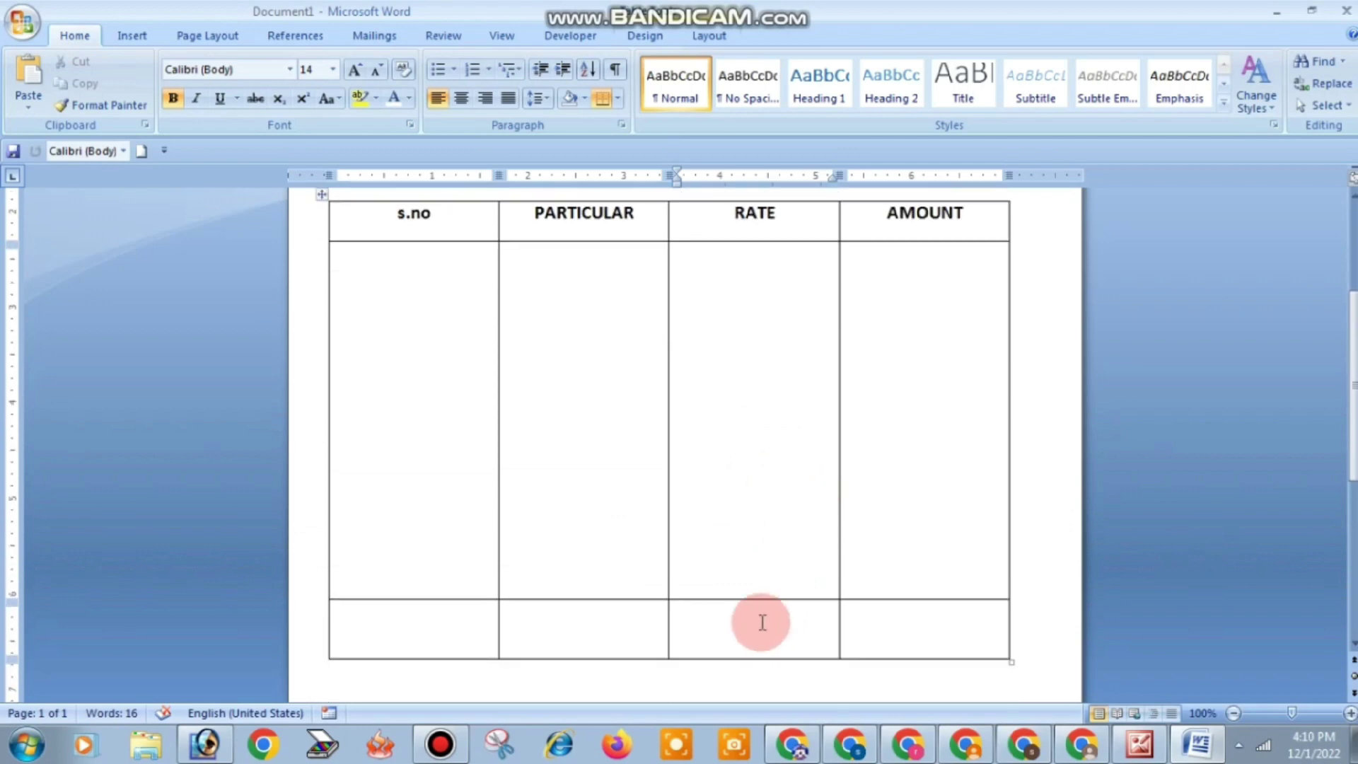
- Type TOTAL in the bottom cell under RATE and centre it
text(TOT)
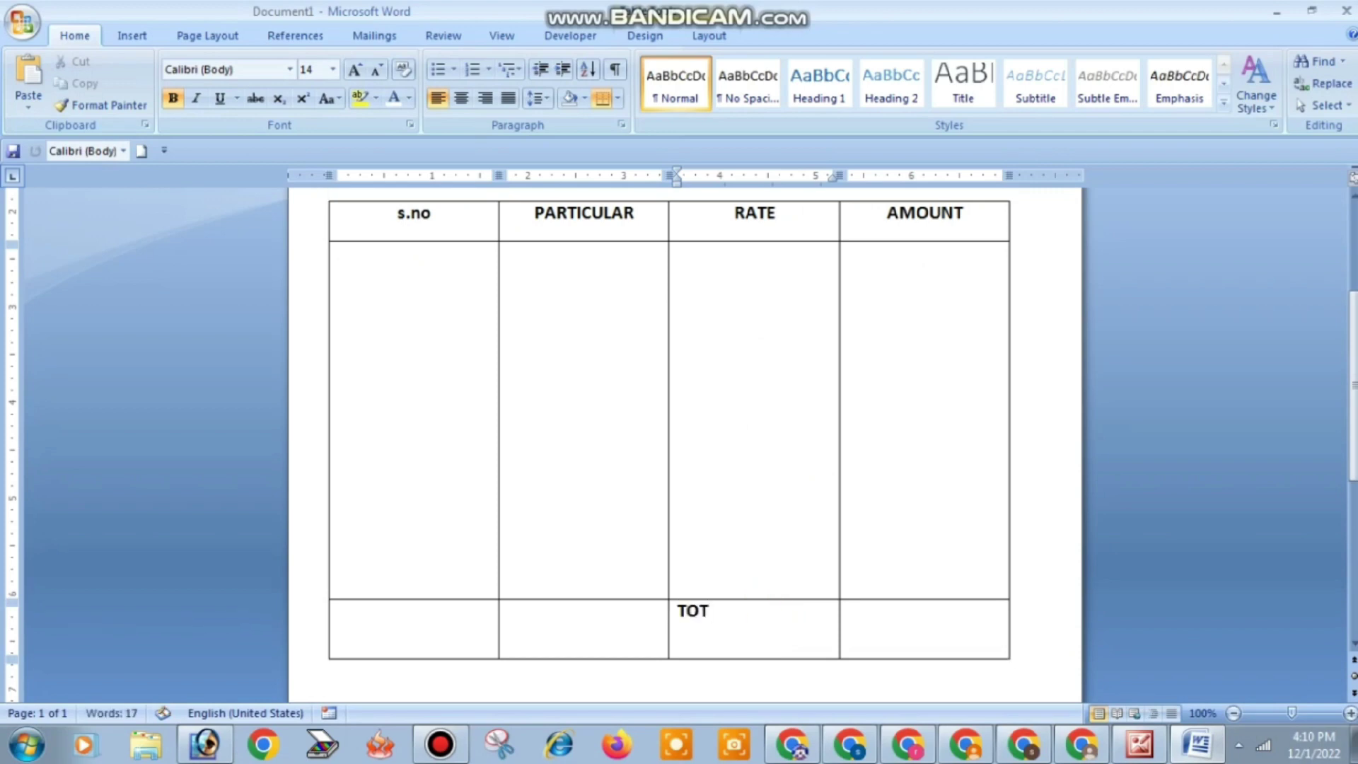
text(AL)
drag(773, 648, 690, 614)
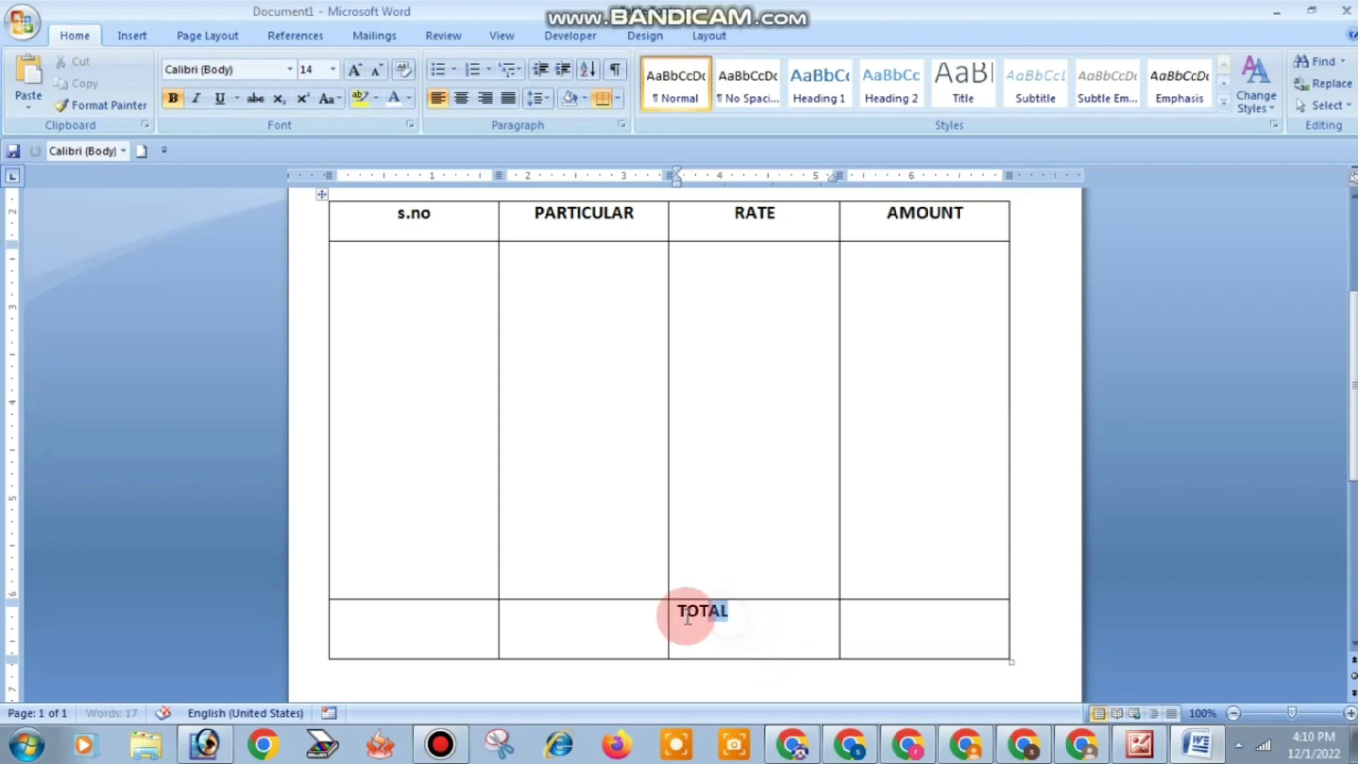
click(485, 98)
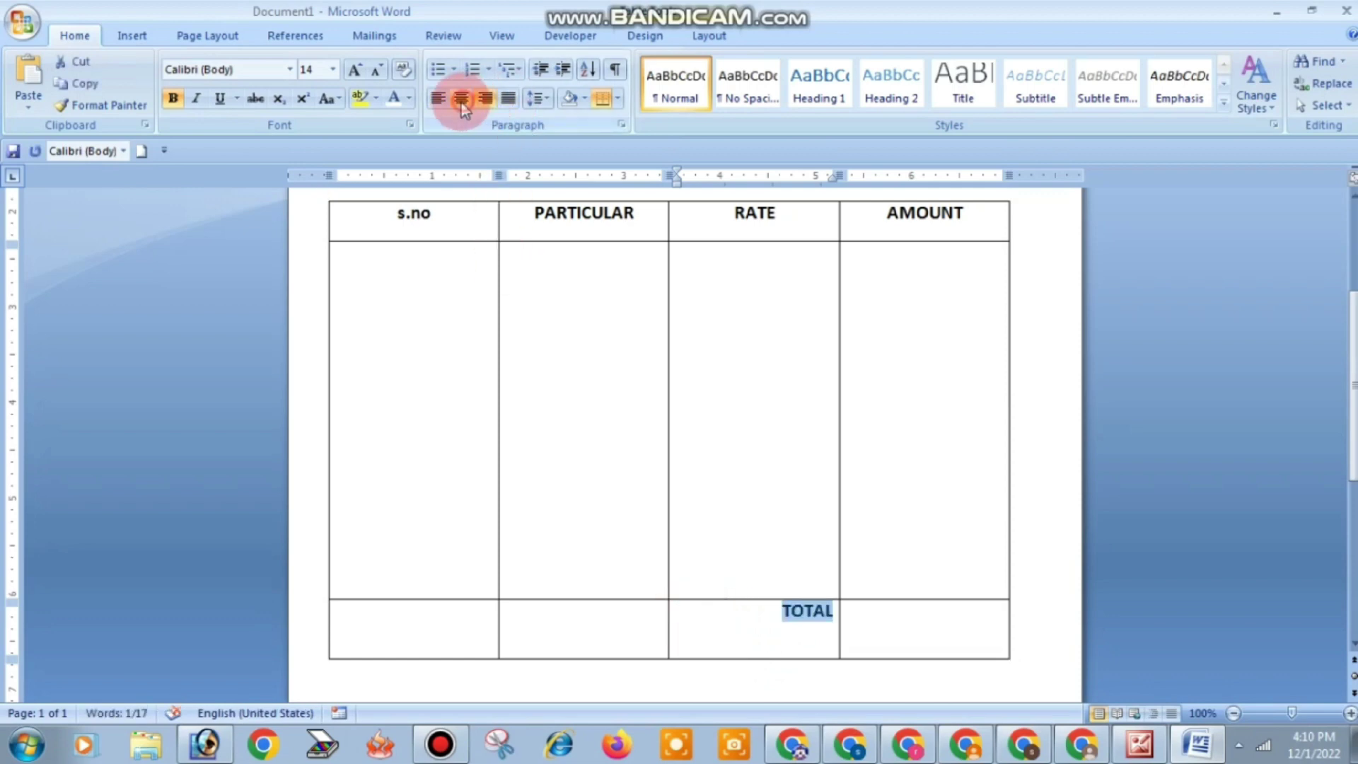
click(461, 98)
mouse_move(784, 440)
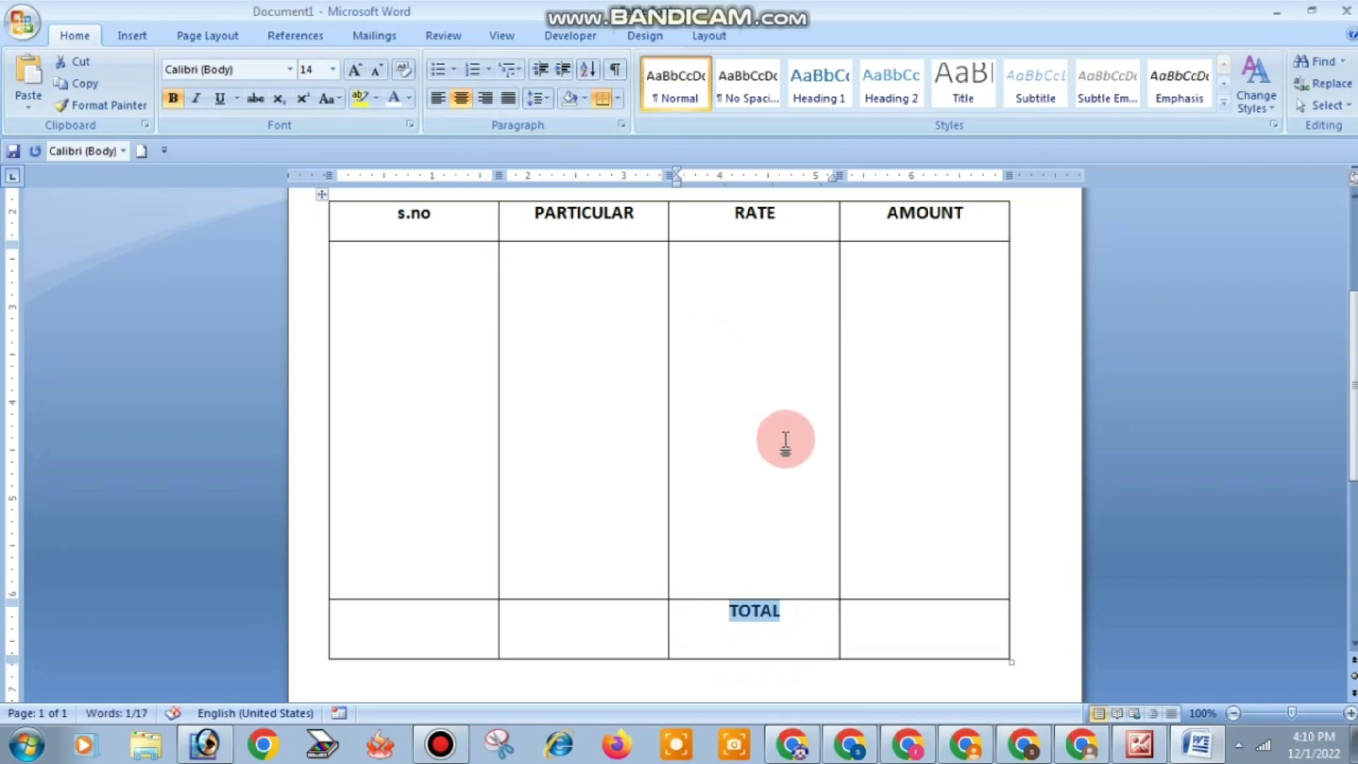
scroll(776, 495, down, 2)
scroll(710, 473, down, 4)
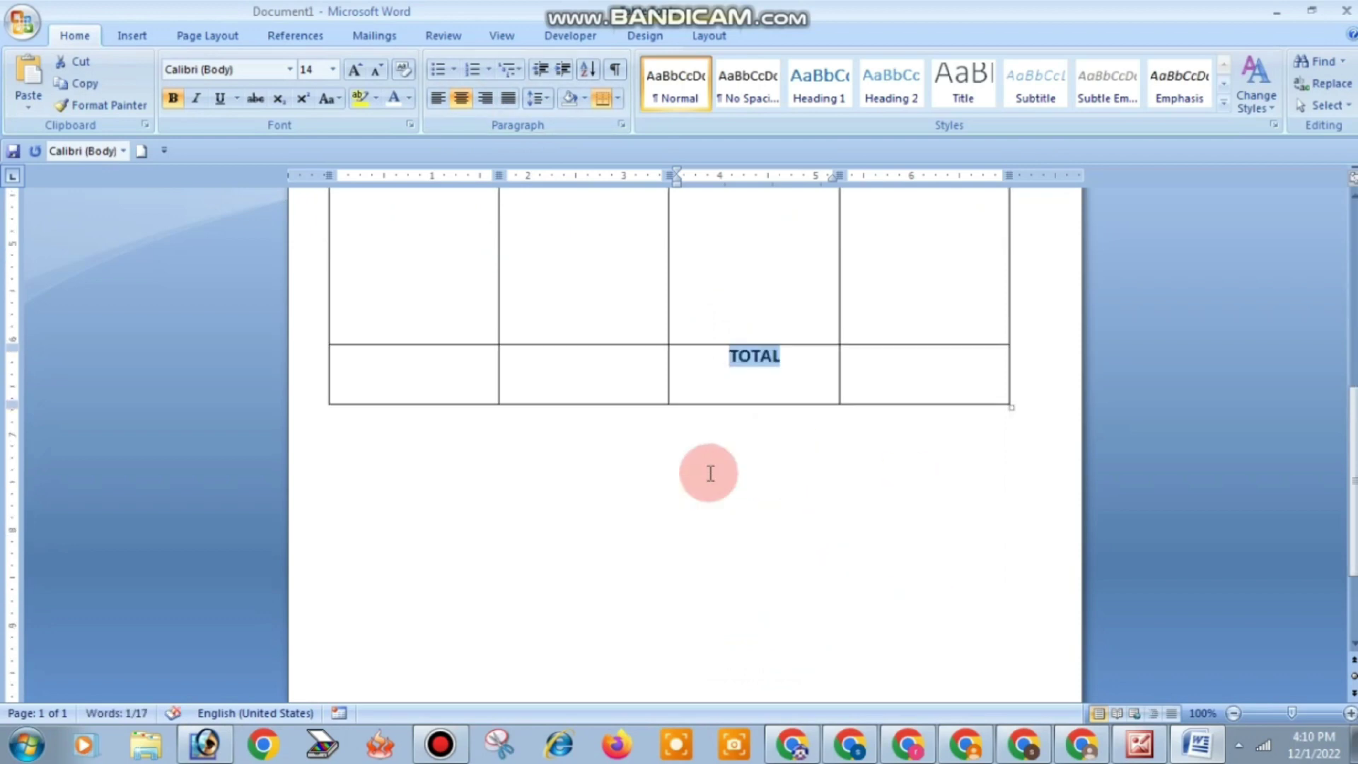
scroll(710, 473, down, 2)
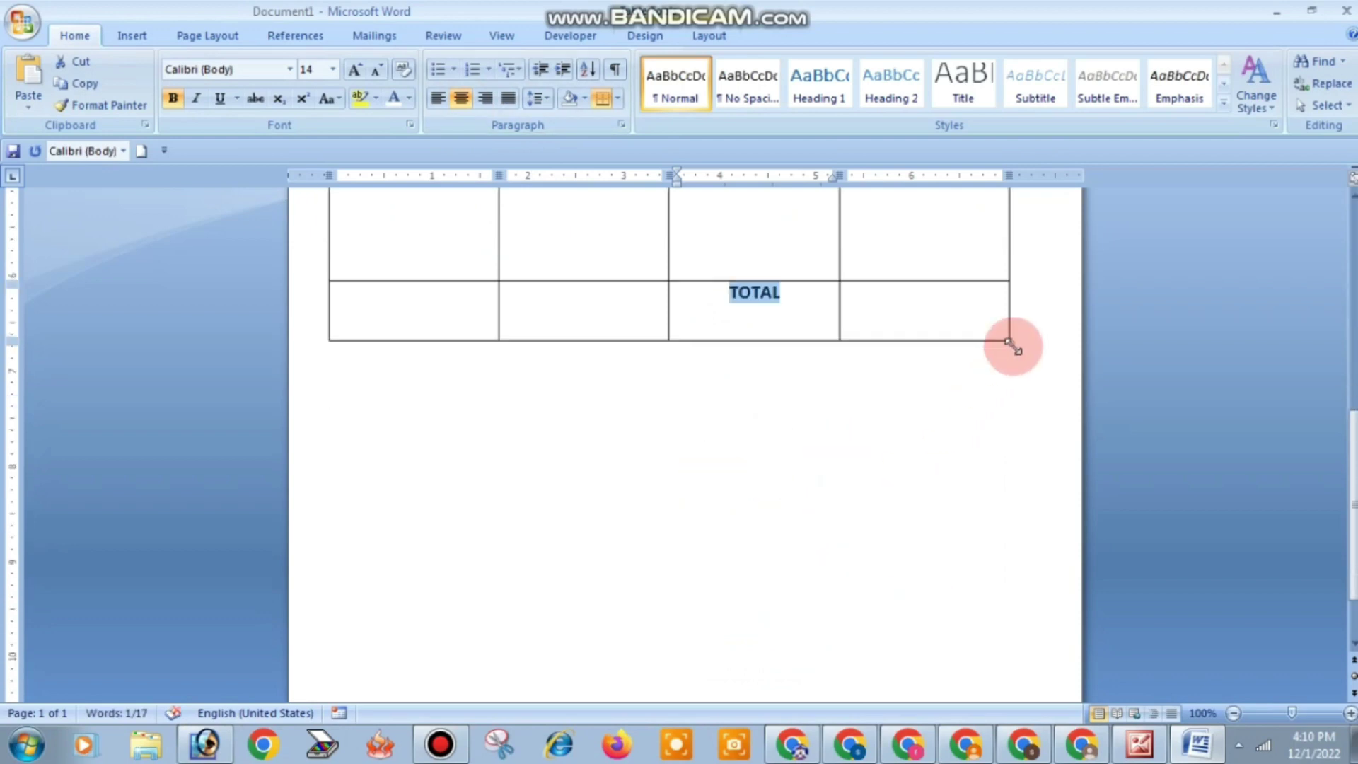
- Insert a paragraph break before TOTAL so it drops one line lower in its cell
drag(1011, 342, 1029, 476)
scroll(990, 447, down, 8)
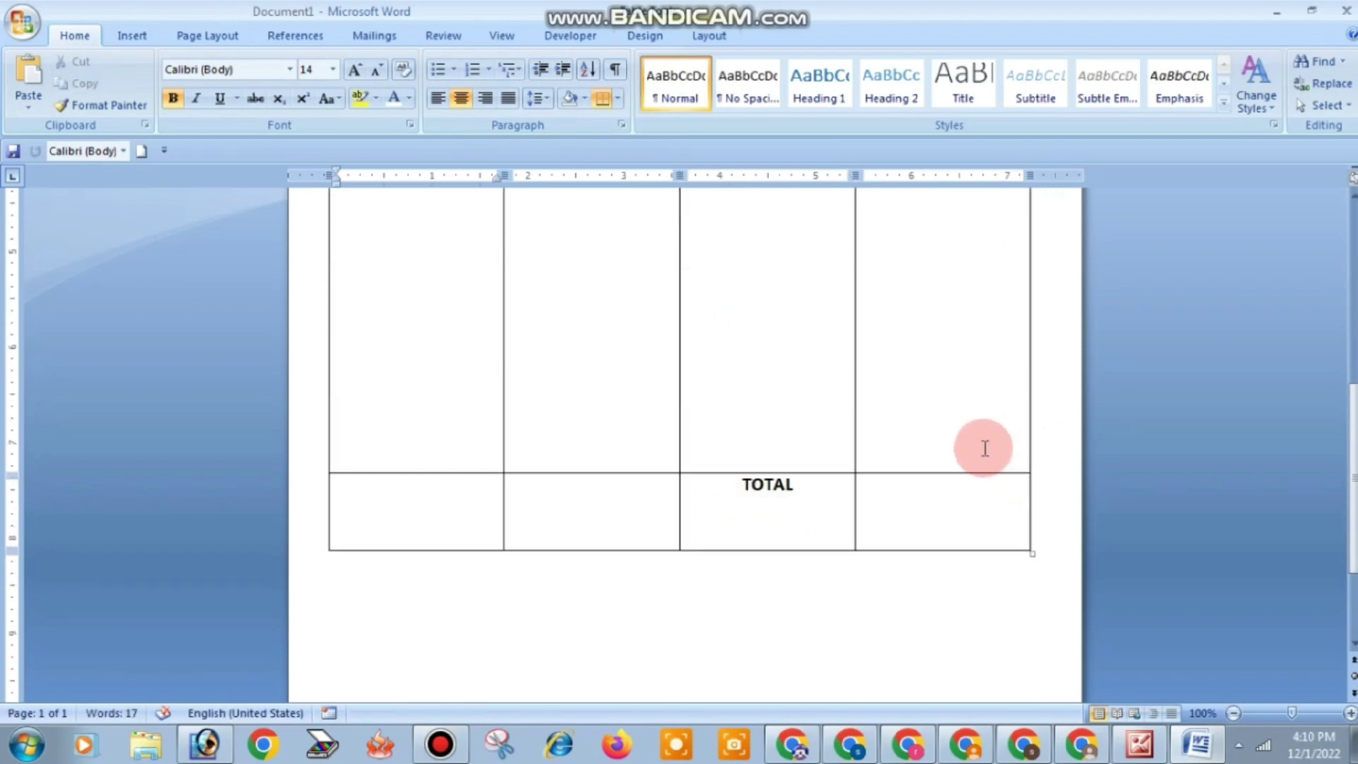
scroll(982, 445, down, 3)
double_click(763, 393)
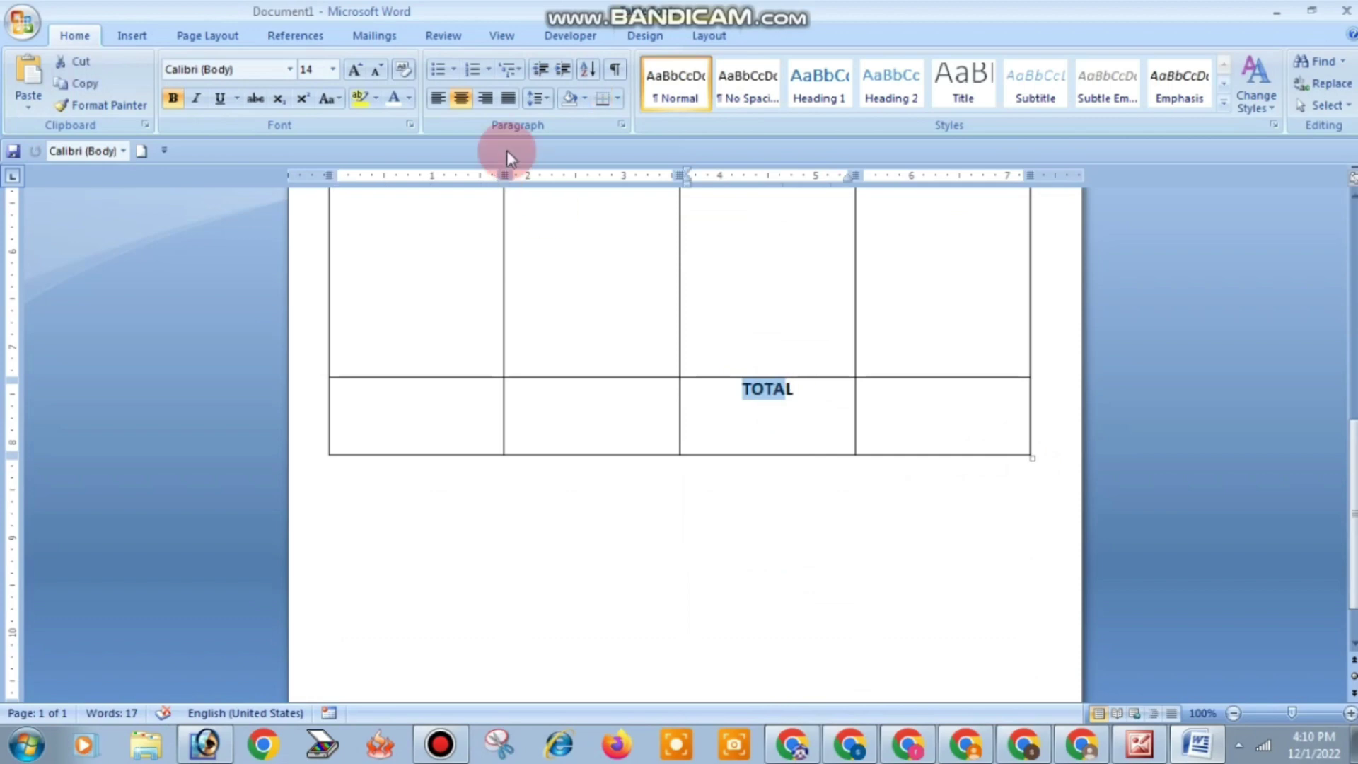
click(743, 390)
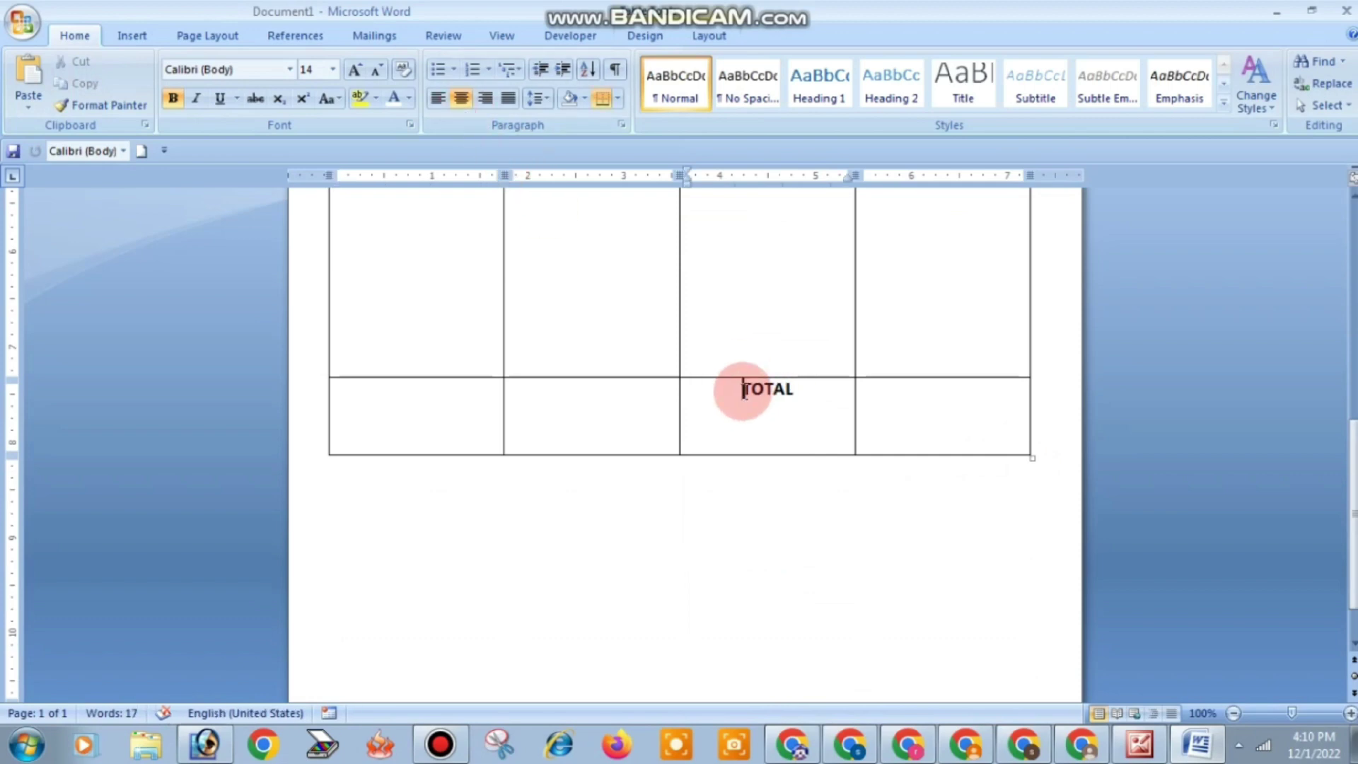
key(Return)
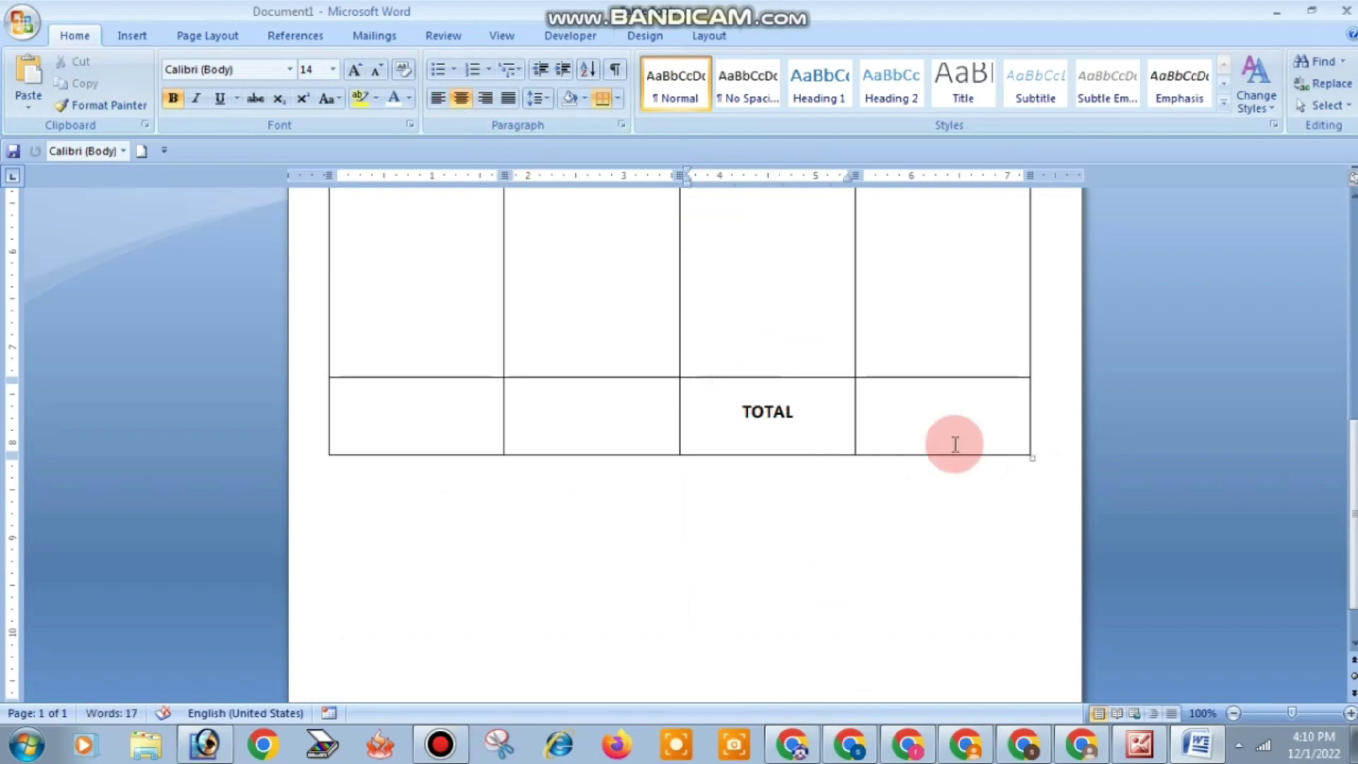
click(947, 432)
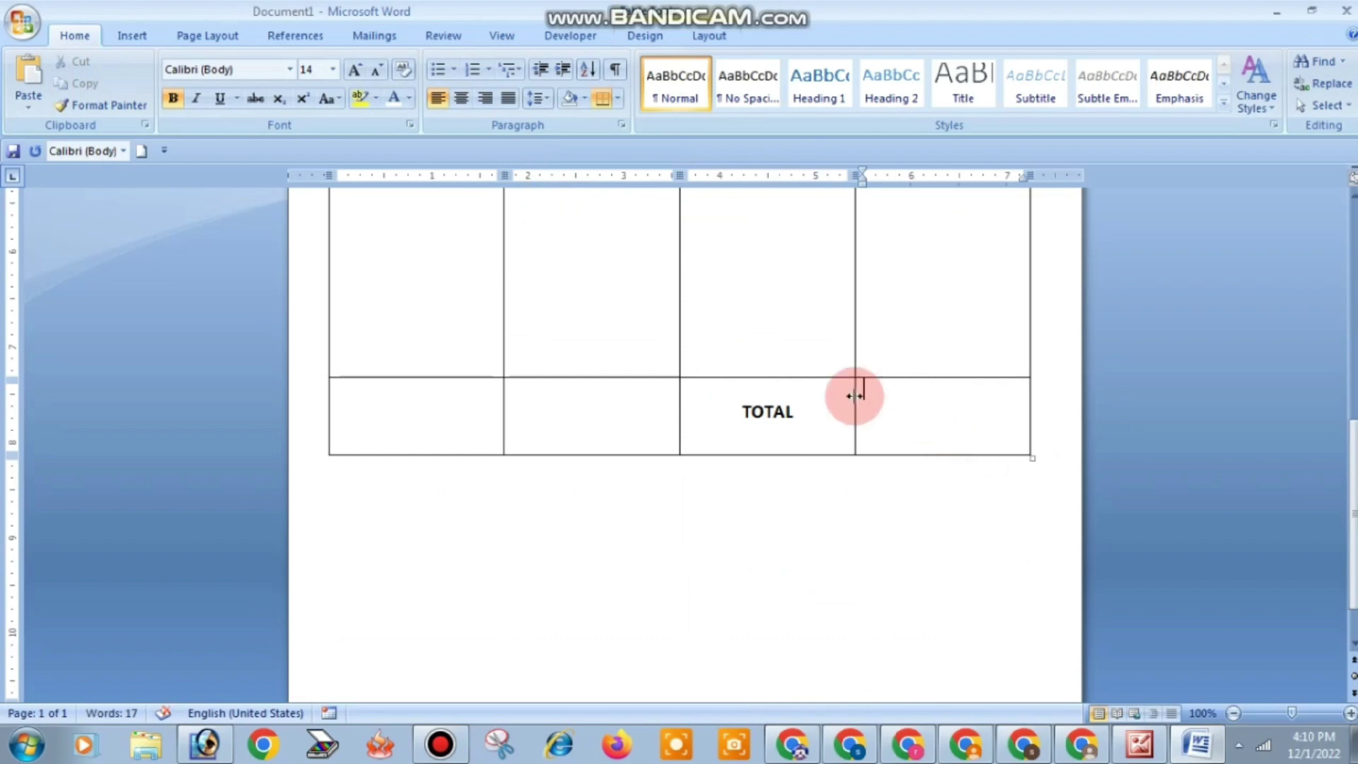
scroll(856, 395, up, 3)
scroll(851, 396, up, 3)
scroll(852, 396, up, 3)
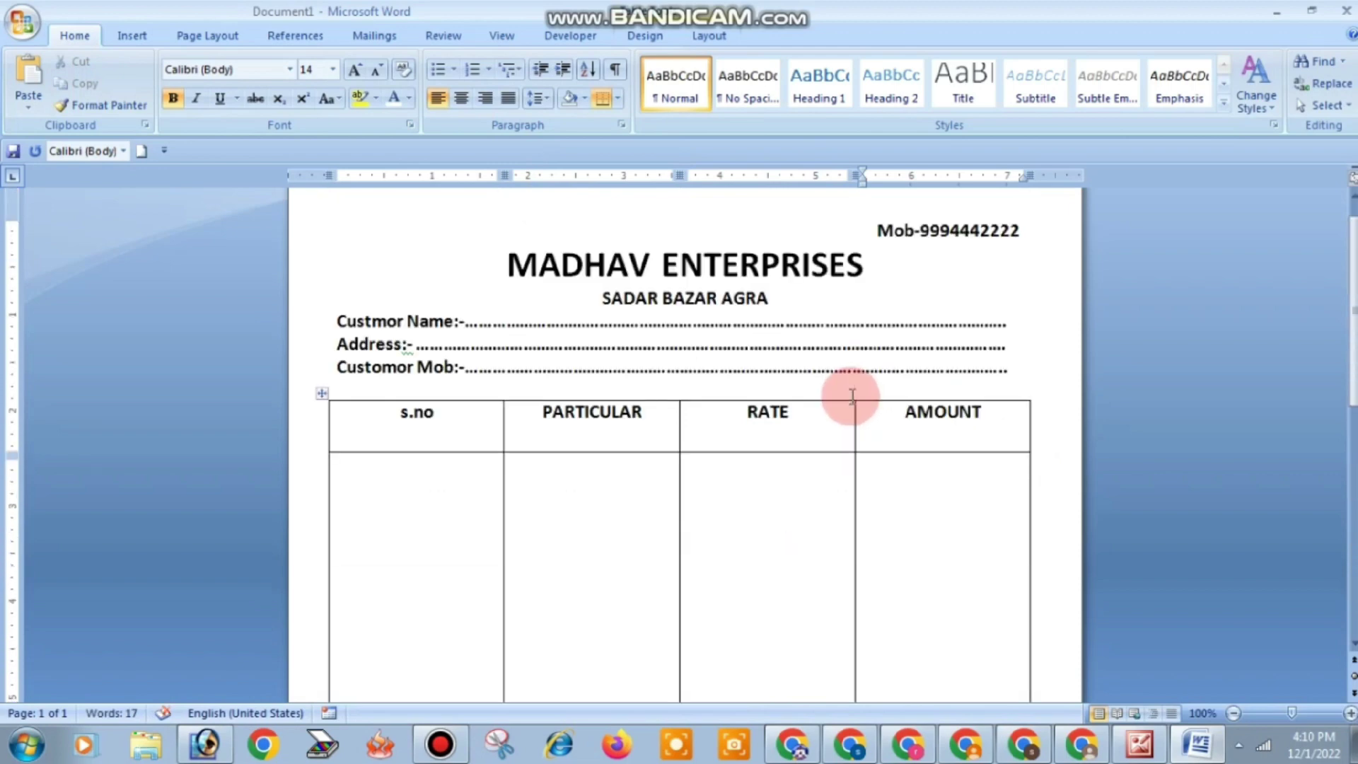
scroll(852, 396, up, 1)
scroll(852, 396, down, 1)
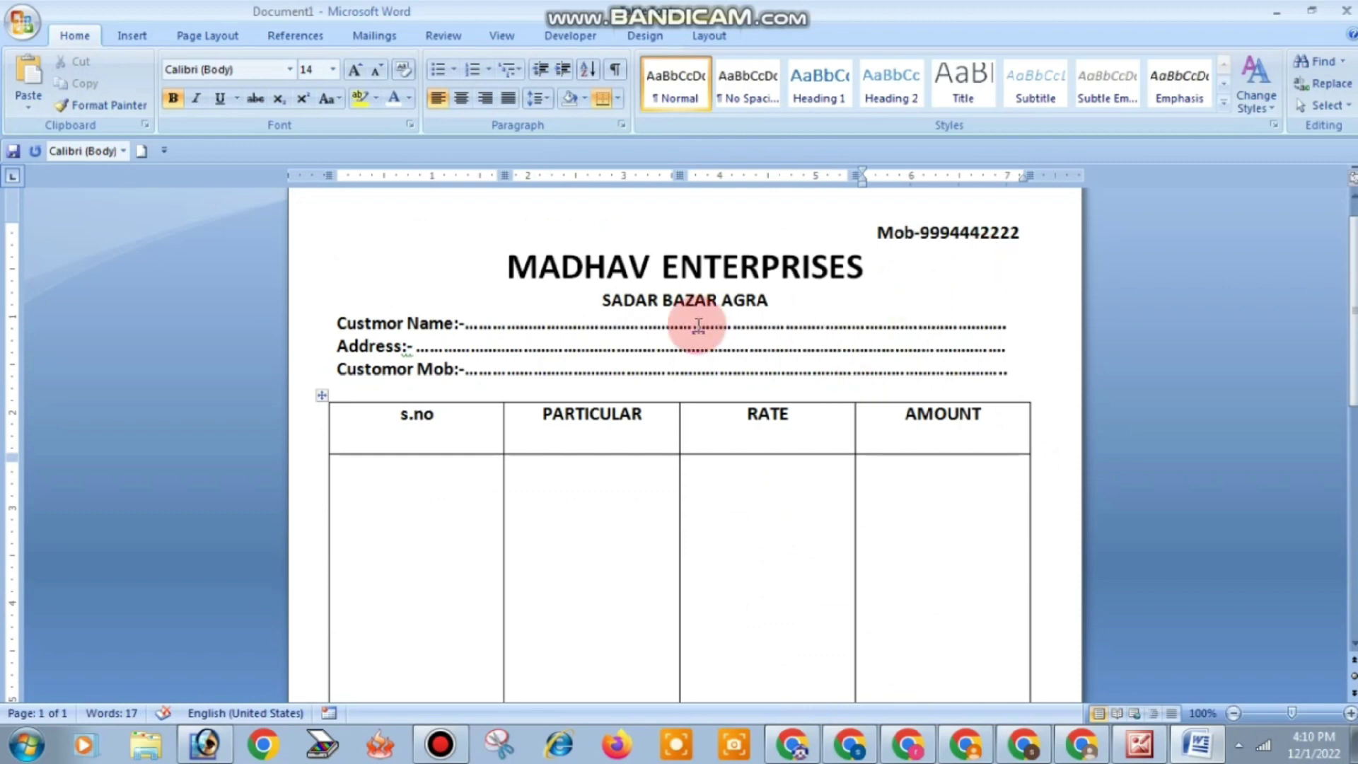
scroll(700, 326, down, 2)
scroll(707, 329, down, 2)
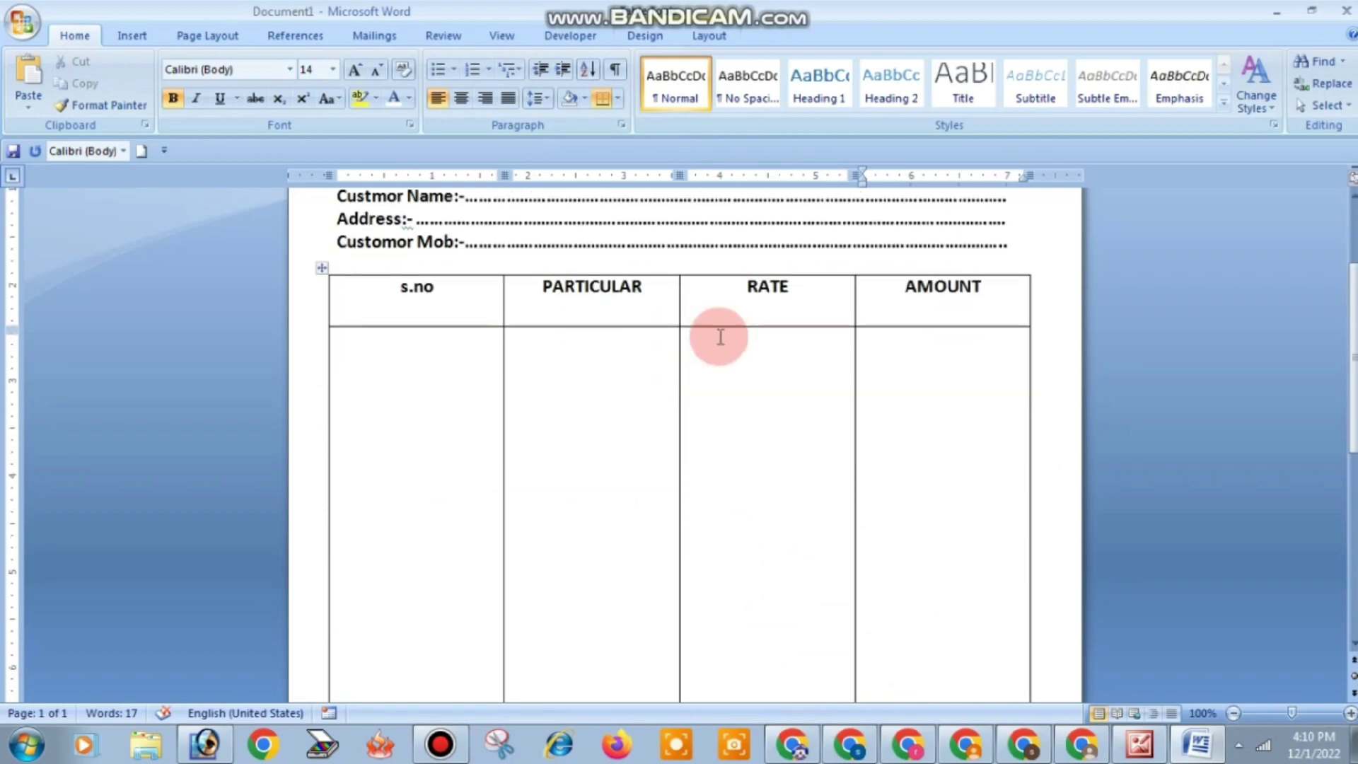
scroll(719, 337, down, 1)
scroll(719, 337, down, 1)
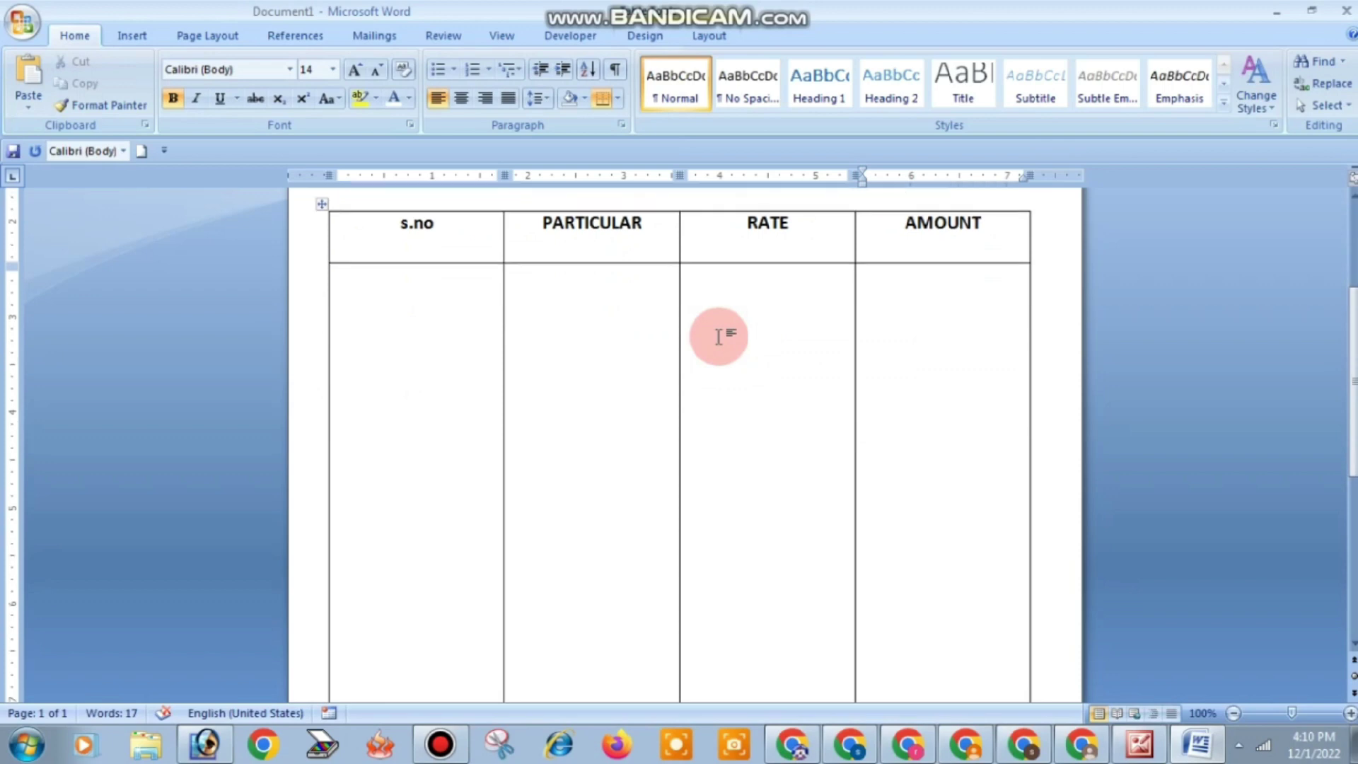
scroll(718, 336, down, 1)
scroll(719, 337, down, 8)
scroll(718, 336, down, 2)
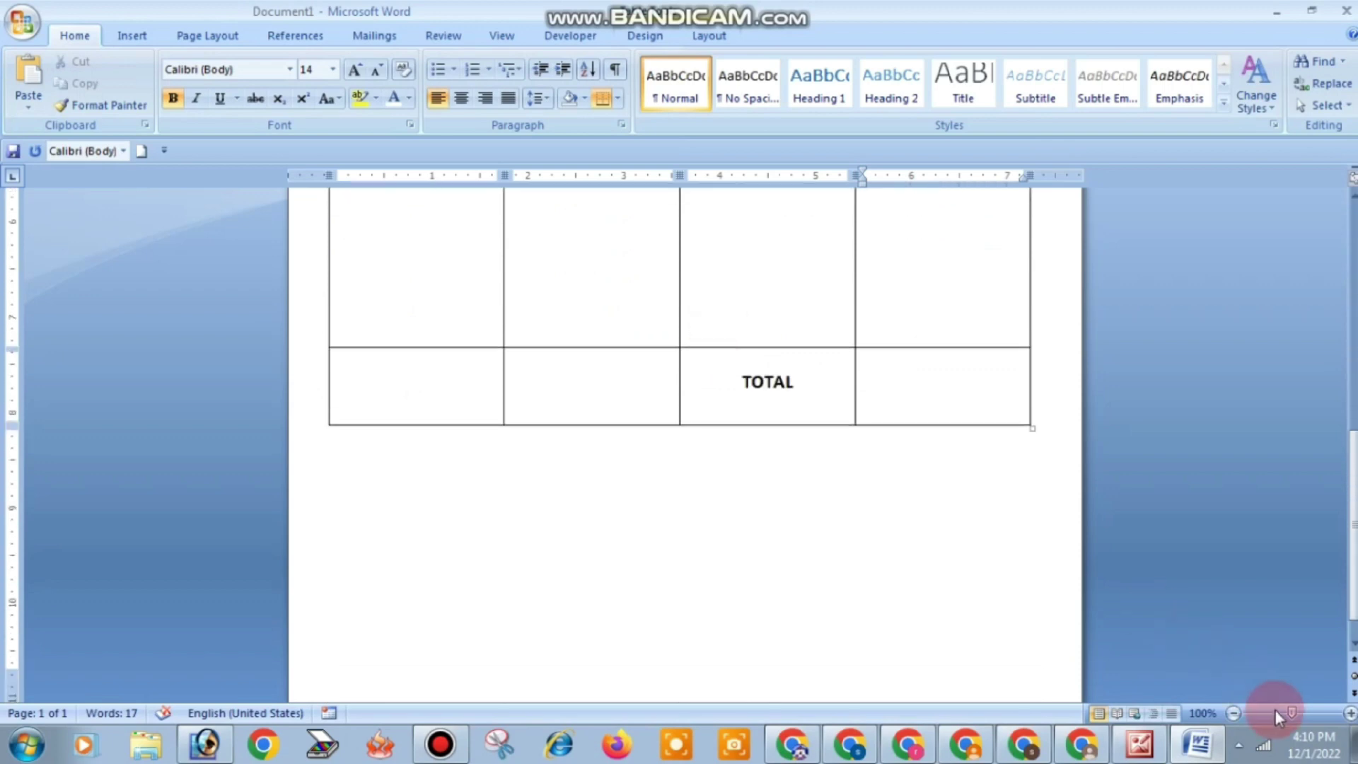
click(1275, 710)
scroll(967, 524, up, 4)
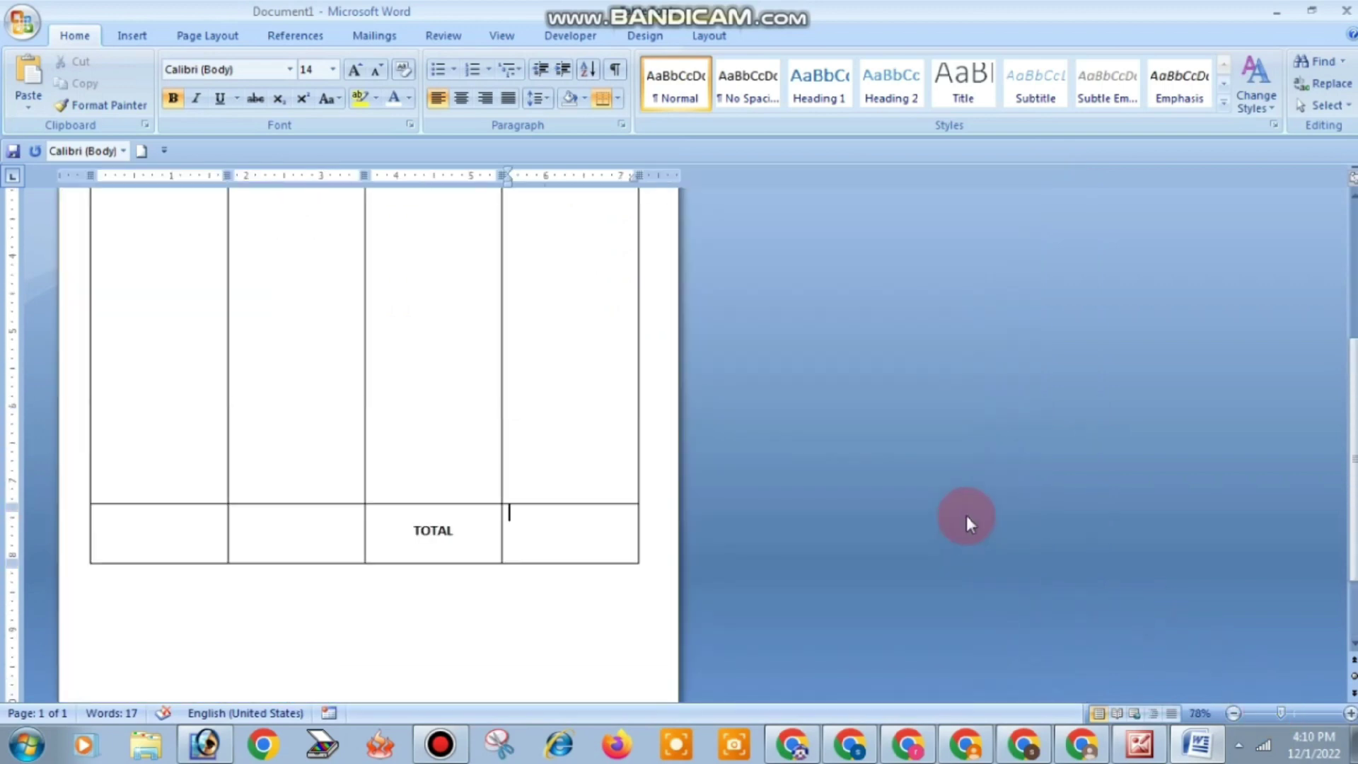
scroll(966, 523, up, 10)
scroll(966, 524, up, 2)
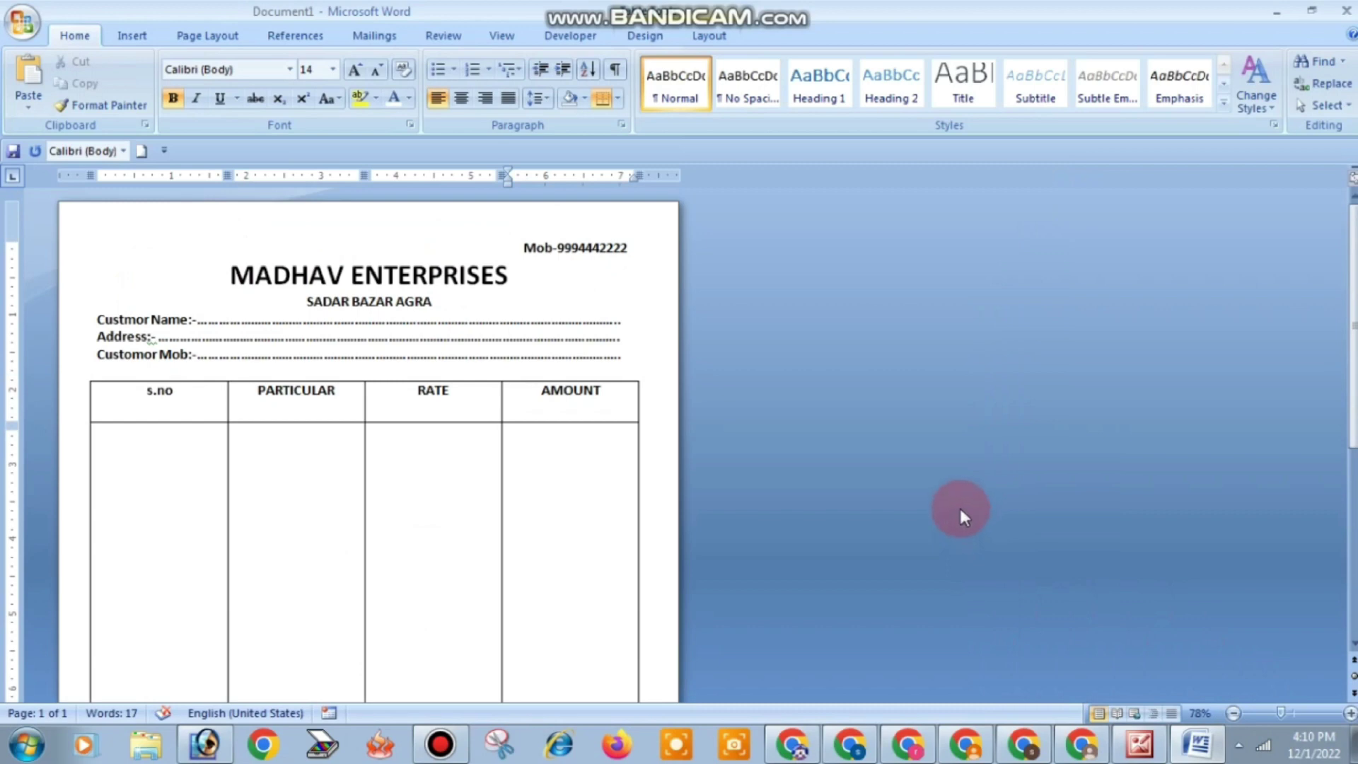
scroll(961, 508, down, 2)
scroll(960, 508, down, 5)
scroll(960, 510, down, 2)
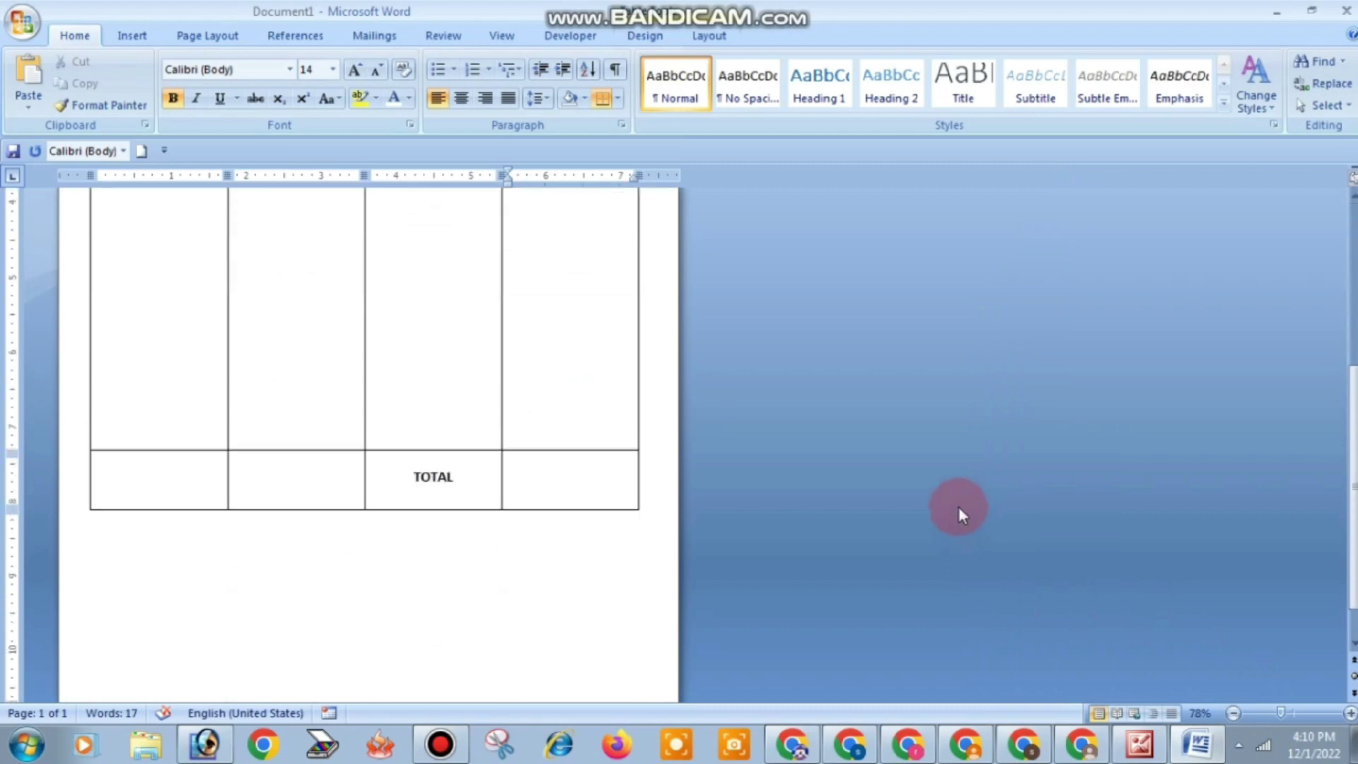
scroll(956, 503, down, 1)
scroll(956, 509, up, 4)
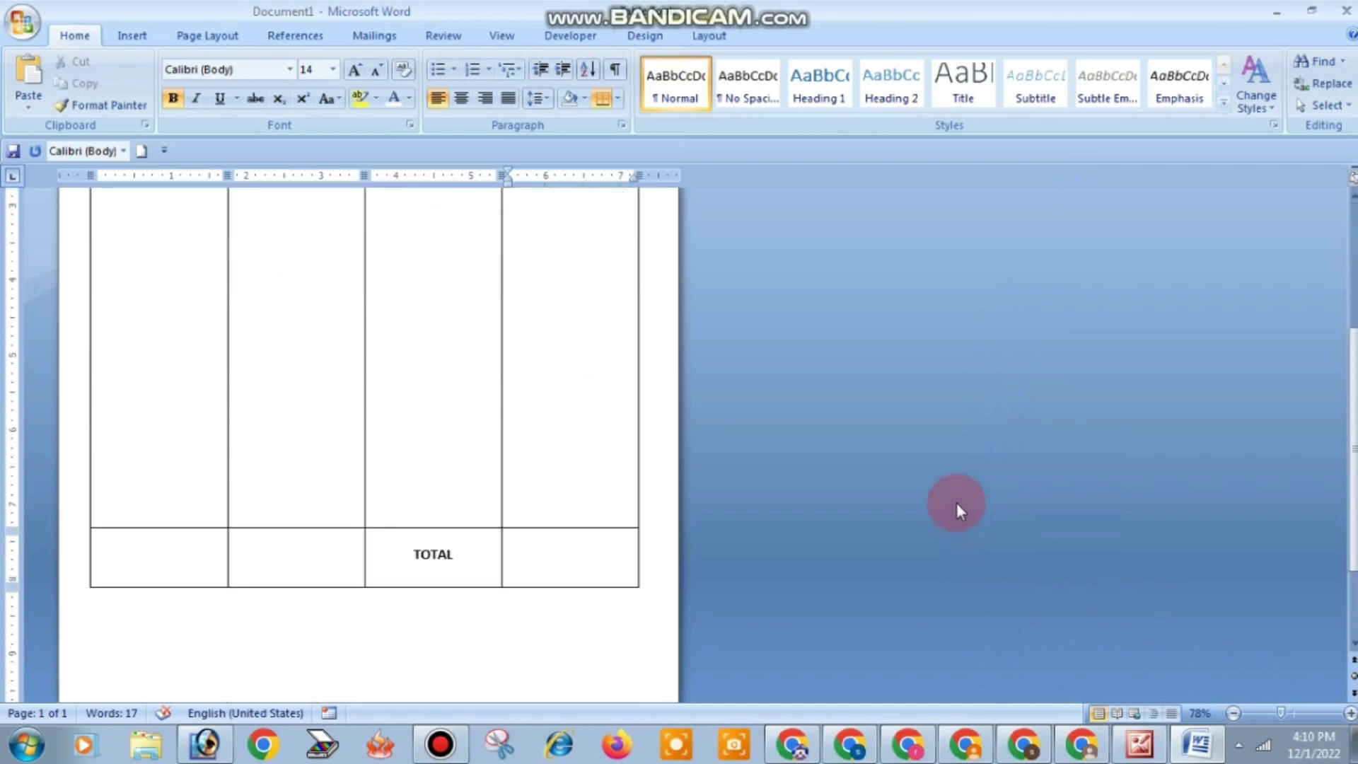
scroll(956, 509, up, 1)
scroll(1258, 689, up, 2)
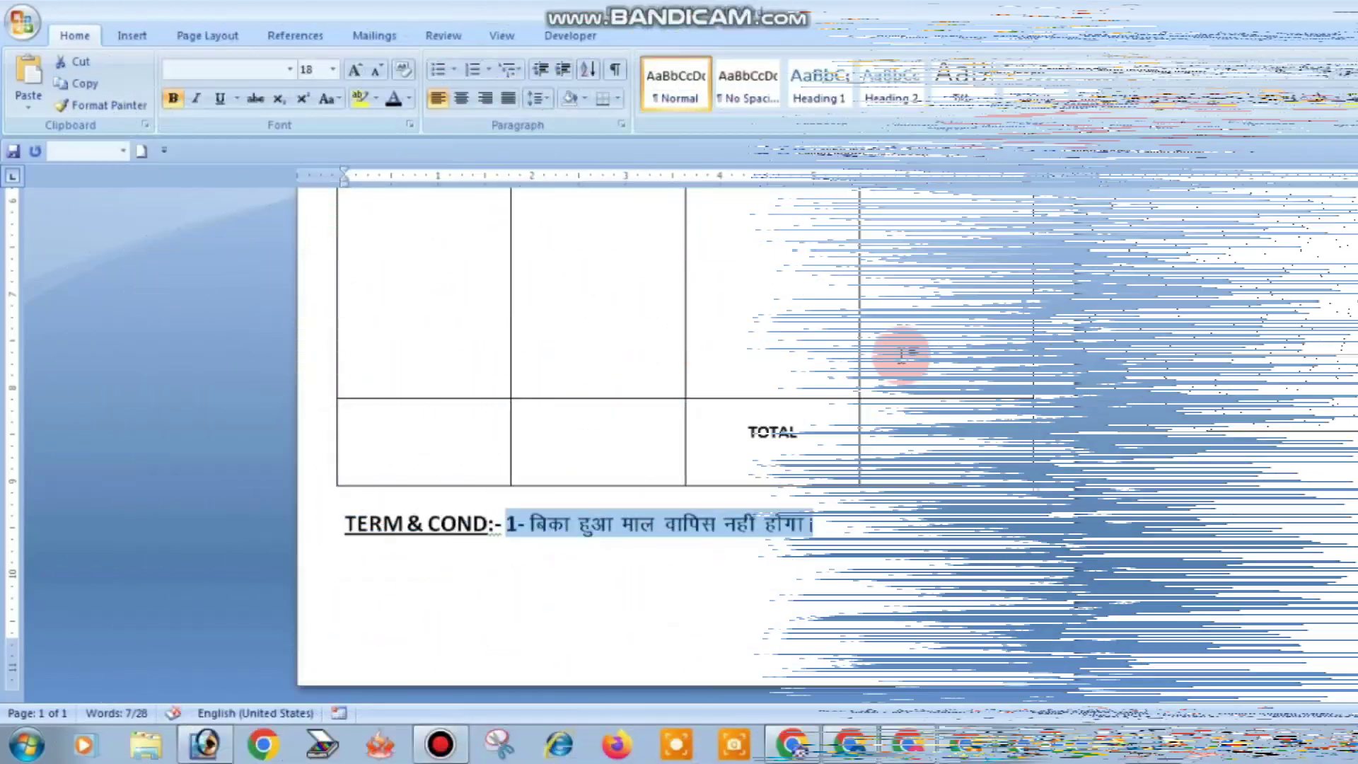
- Deselect the TERM & COND line below the table, leaving the caret at its end
scroll(898, 349, up, 3)
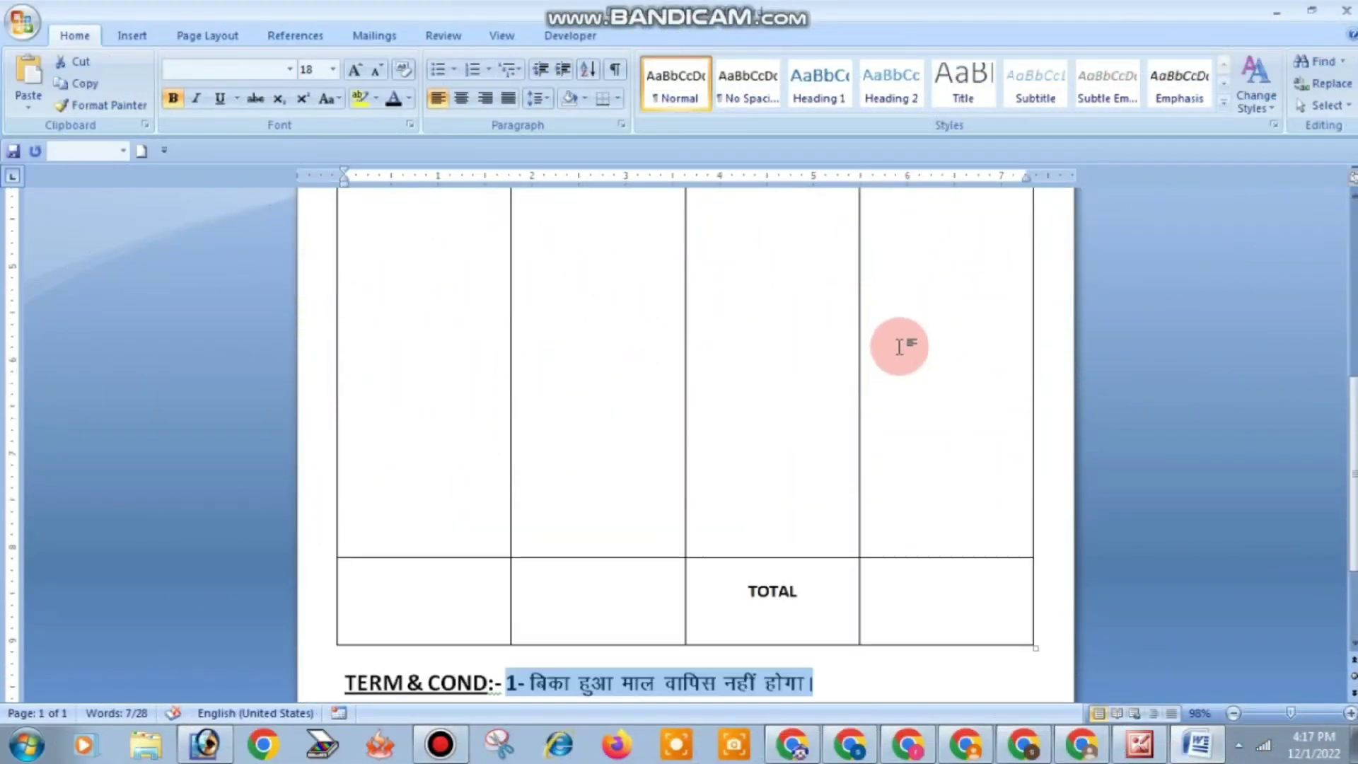
scroll(899, 348, up, 5)
scroll(955, 459, up, 4)
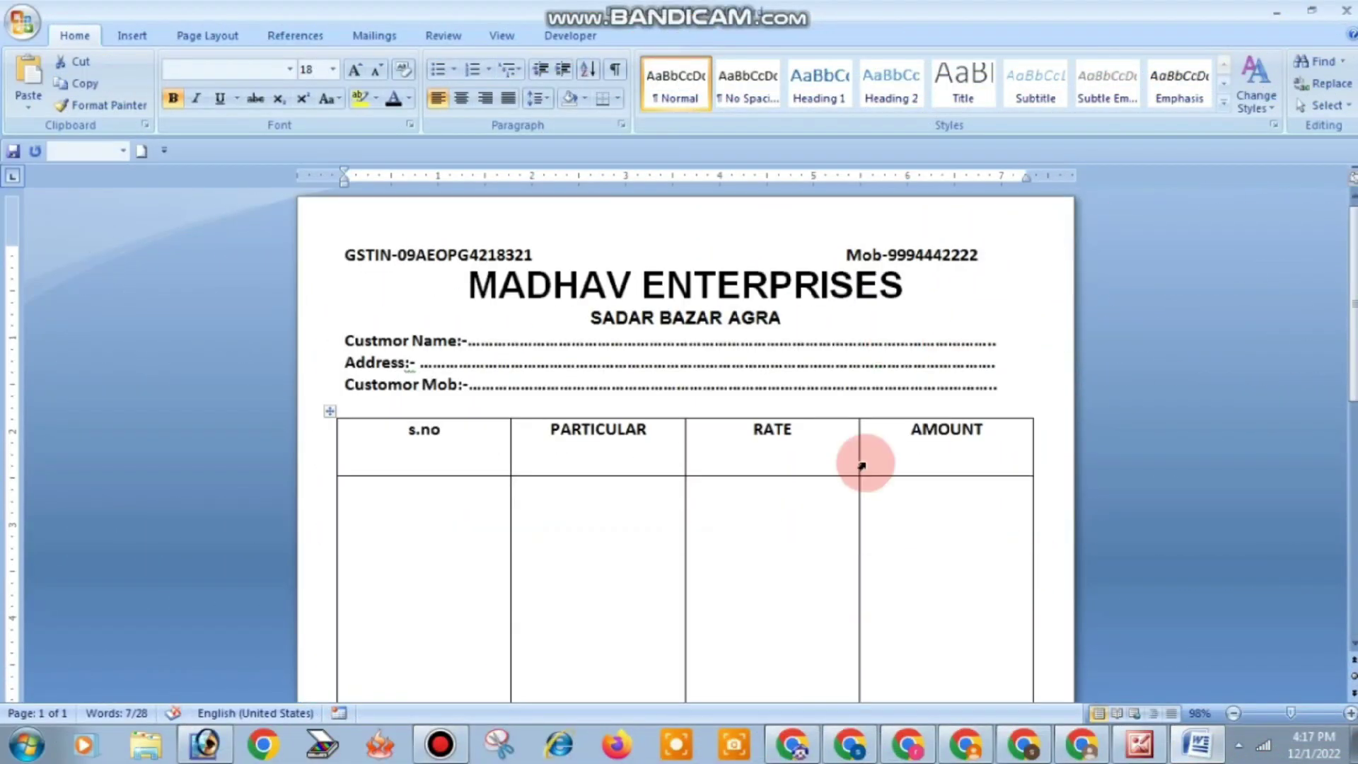
scroll(860, 460, down, 3)
scroll(858, 446, down, 3)
scroll(856, 437, down, 3)
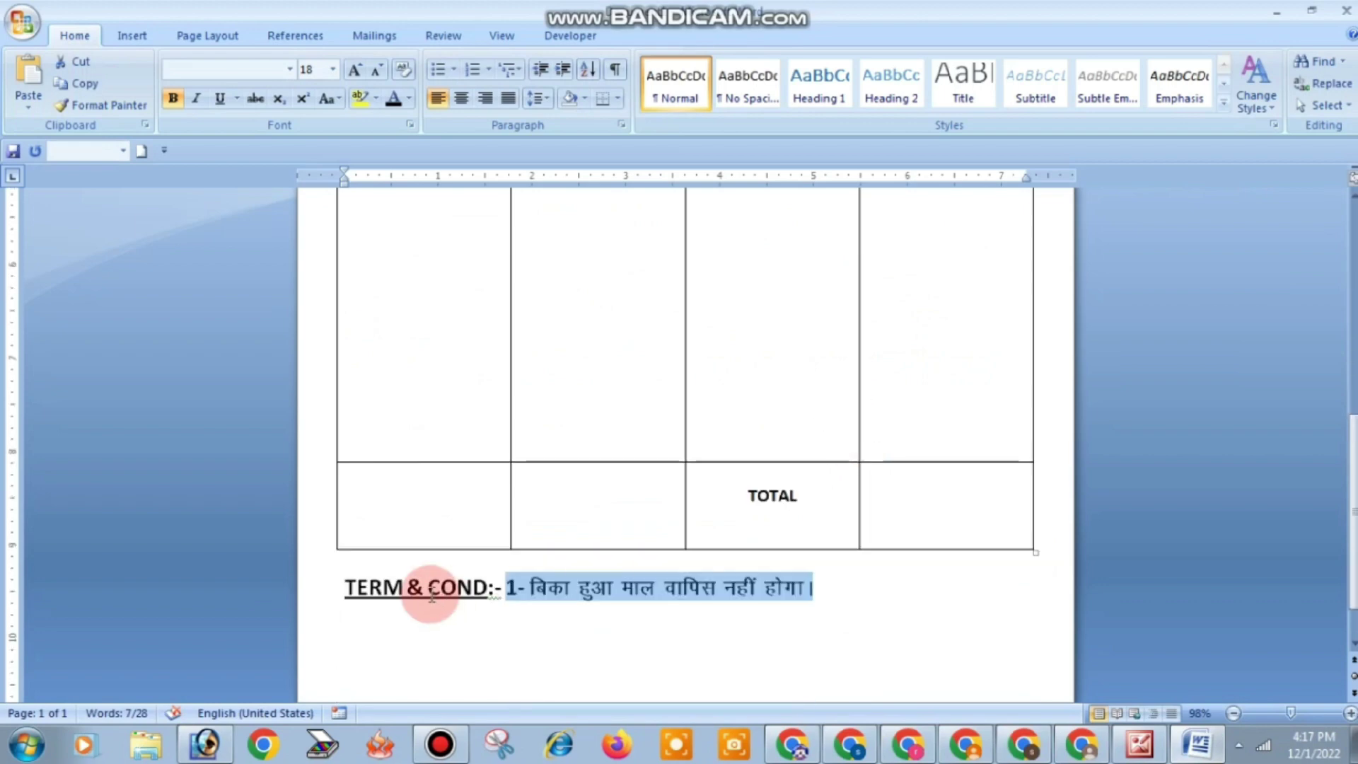
scroll(410, 583, down, 1)
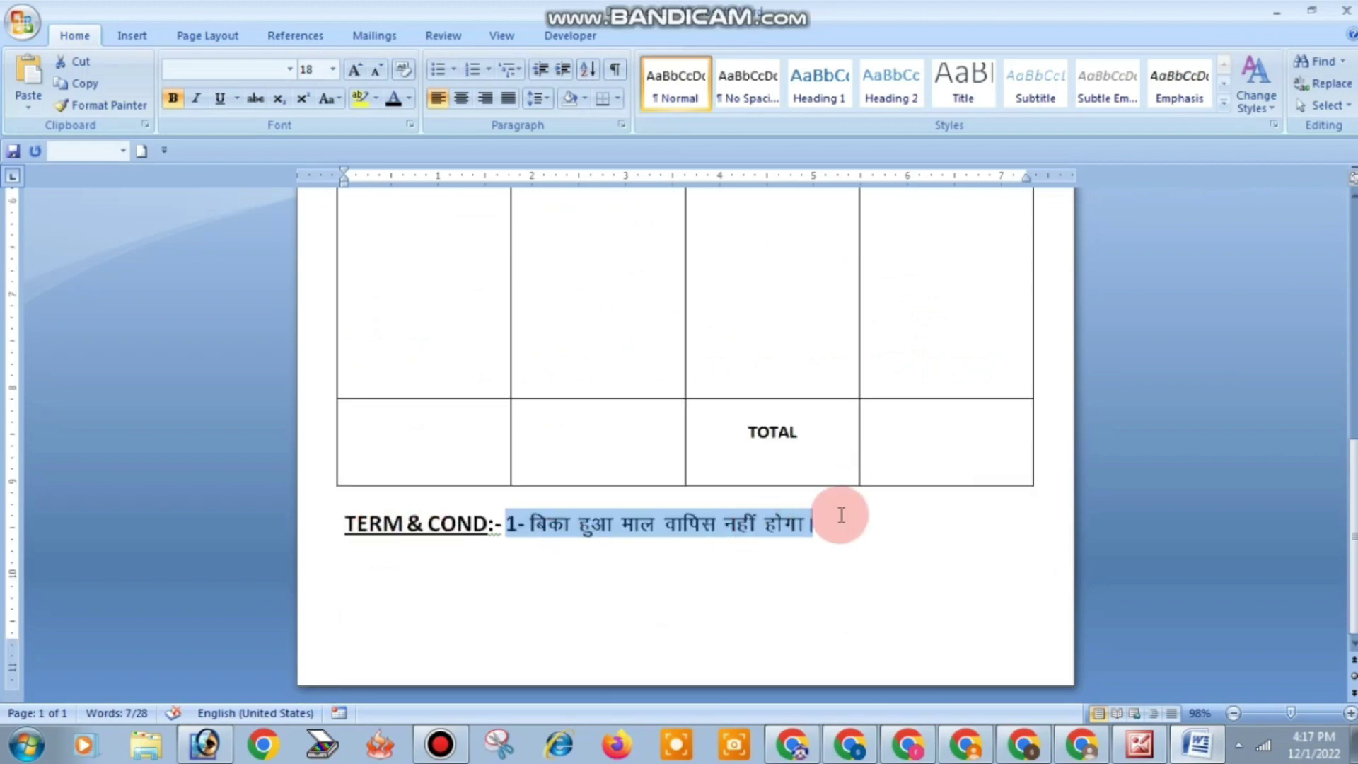
click(606, 539)
click(858, 541)
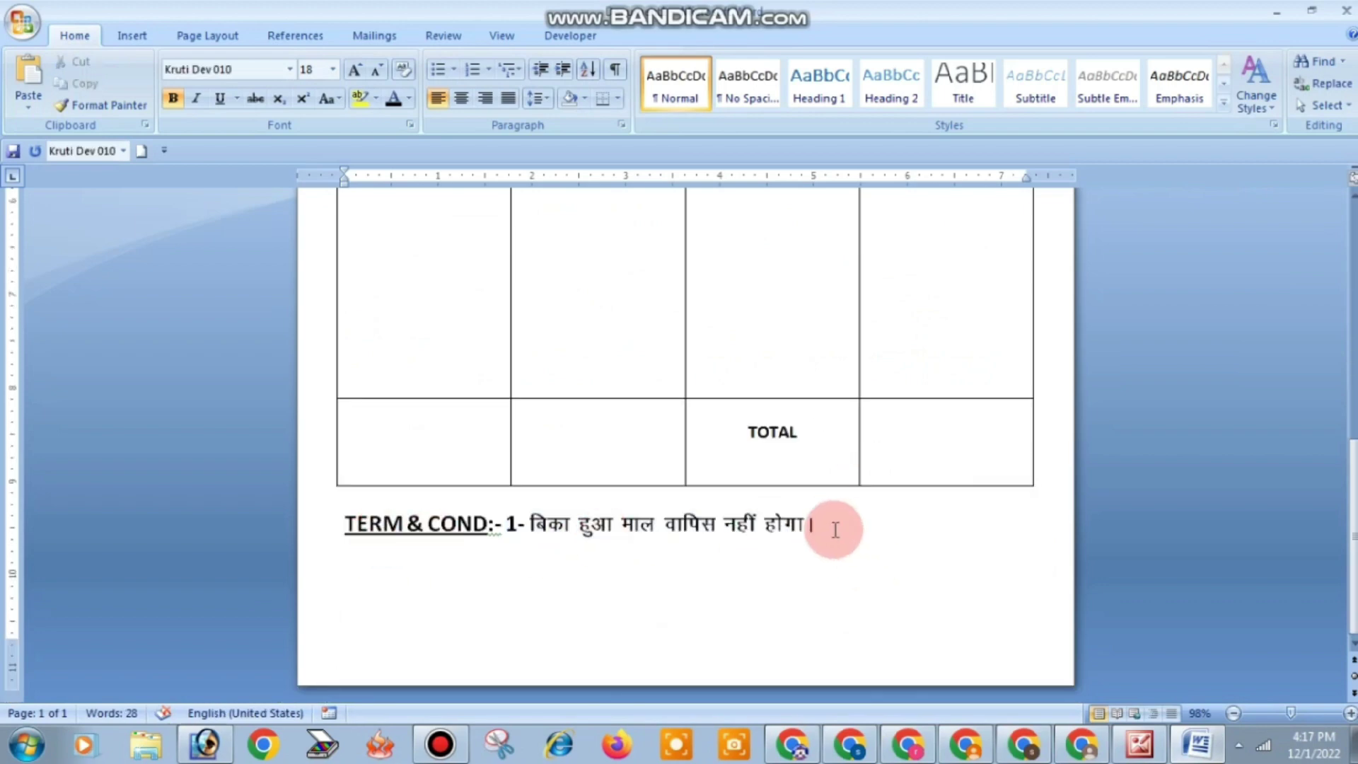
scroll(816, 523, up, 1)
scroll(820, 525, up, 2)
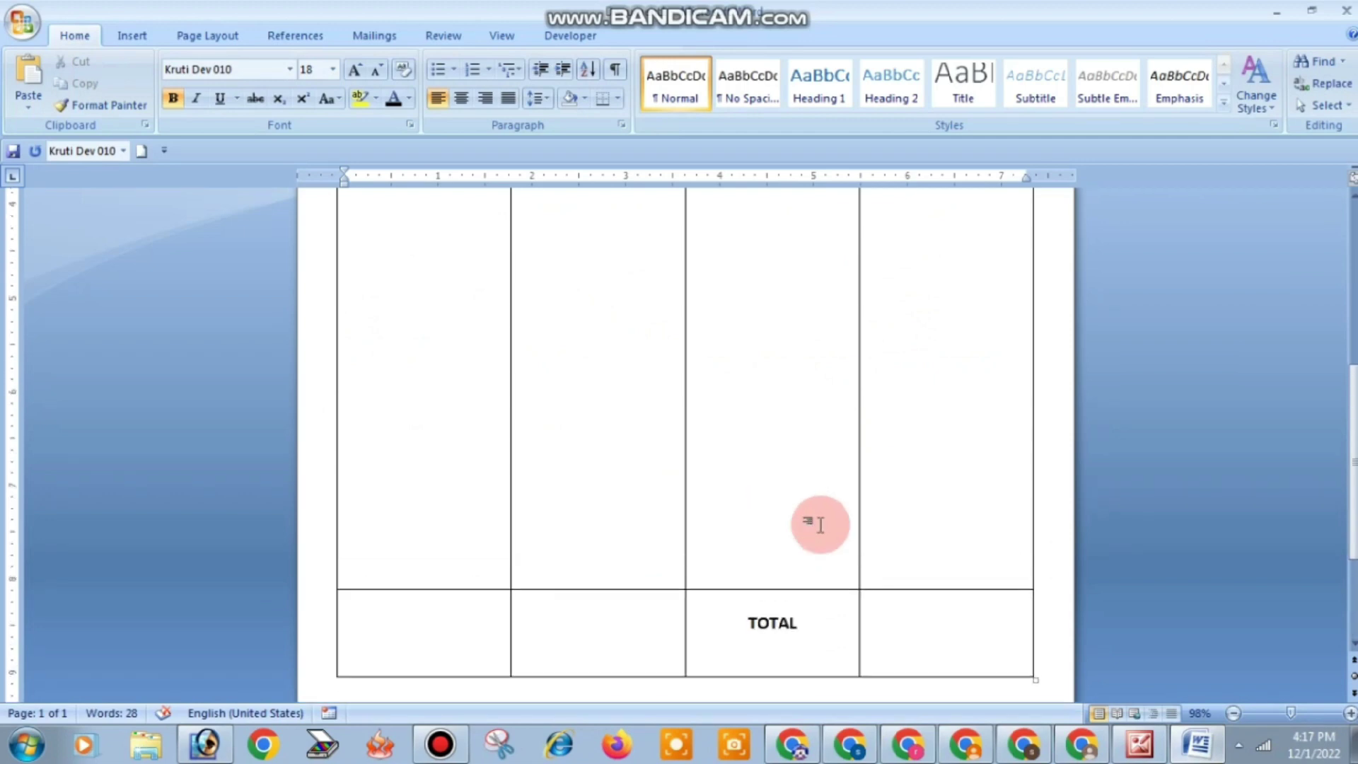
scroll(820, 524, up, 2)
scroll(820, 525, up, 2)
scroll(820, 525, up, 2)
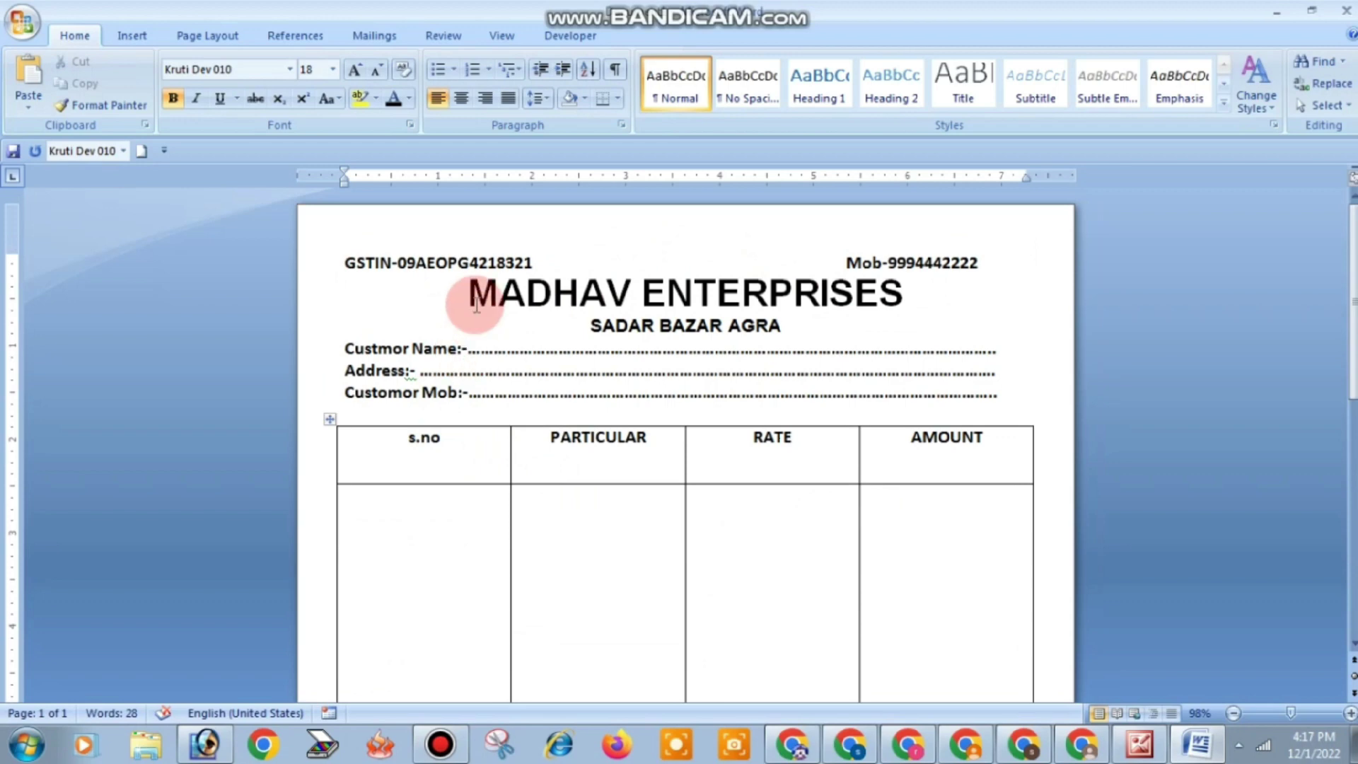
- Set the MADHAV ENTERPRISES and SADAR BAZAR AGRA lines in the Algerian font
mouse_move(466, 290)
mouse_down()
mouse_move(824, 321)
mouse_move(806, 321)
mouse_up()
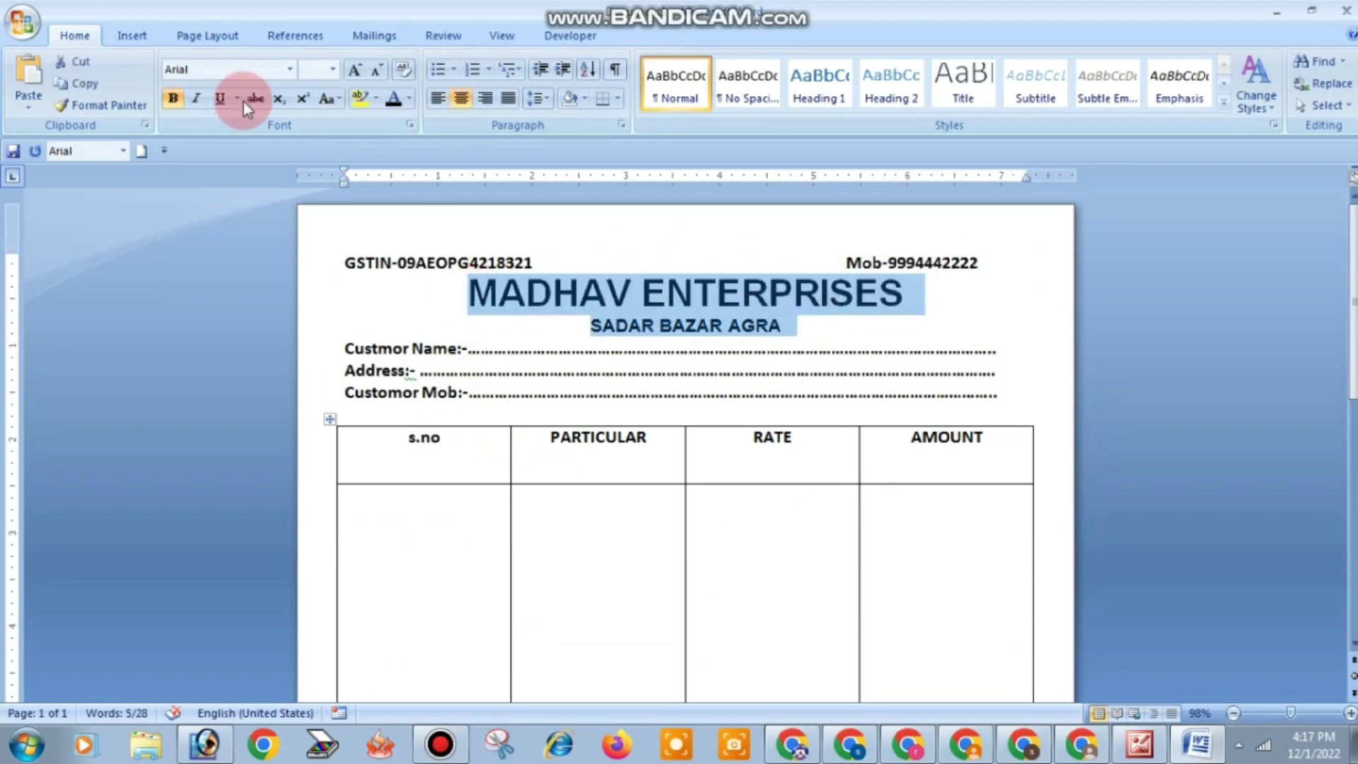
click(290, 68)
click(290, 69)
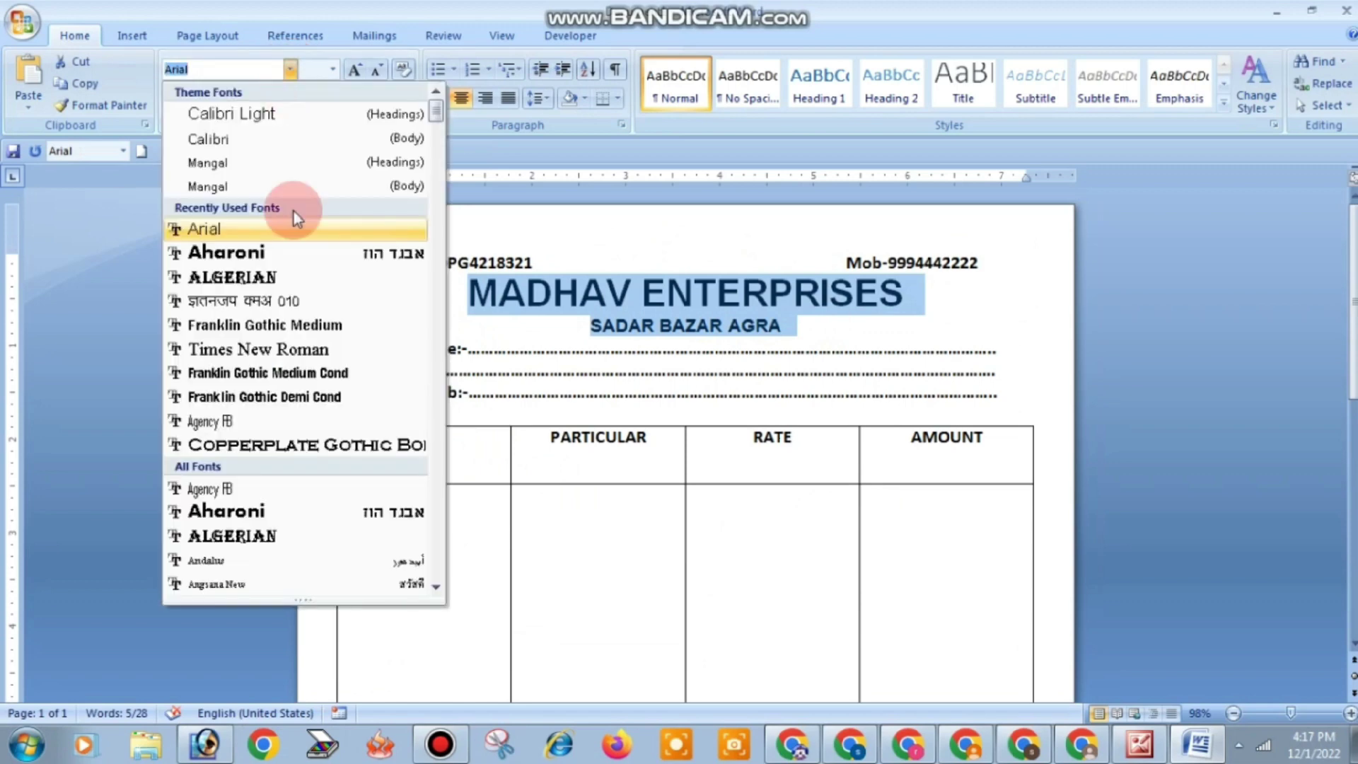
click(301, 277)
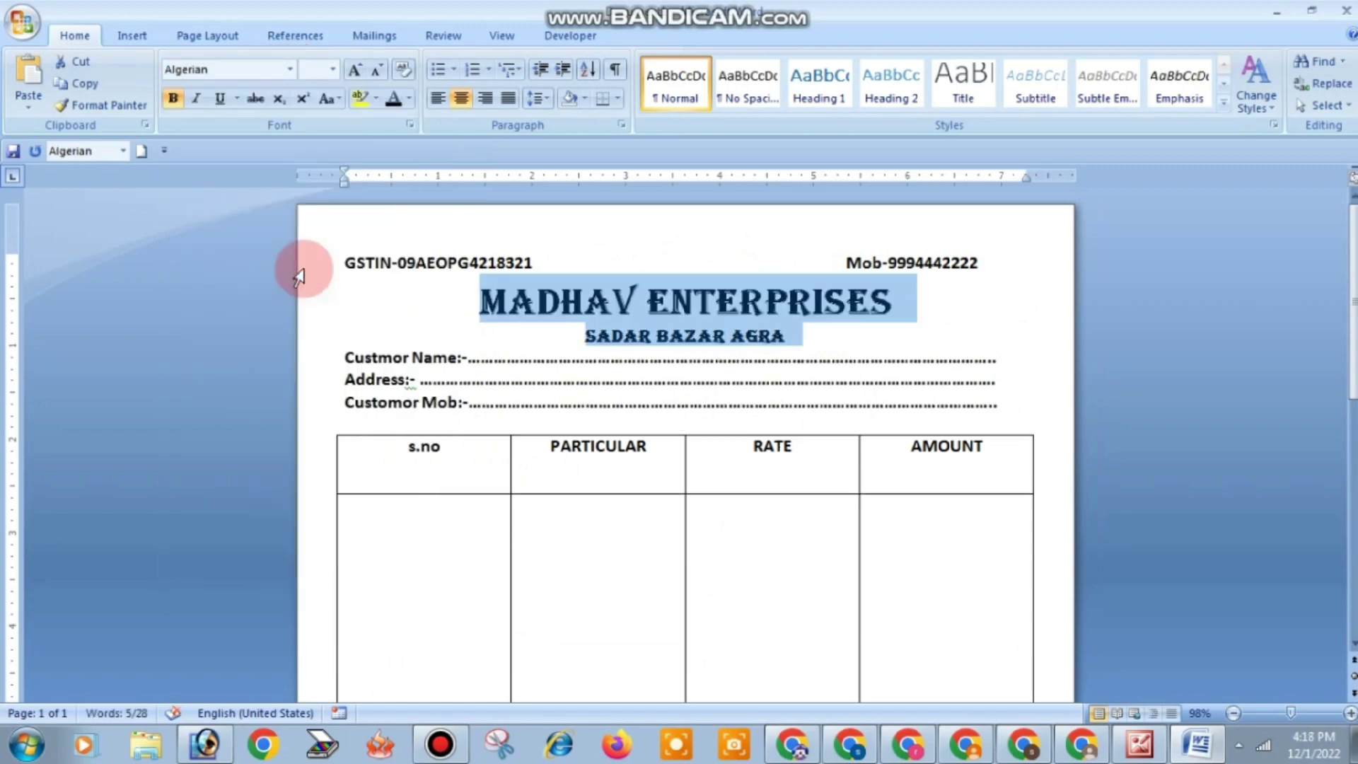
- Colour the GSTIN line and the two heading lines red
drag(344, 263, 531, 263)
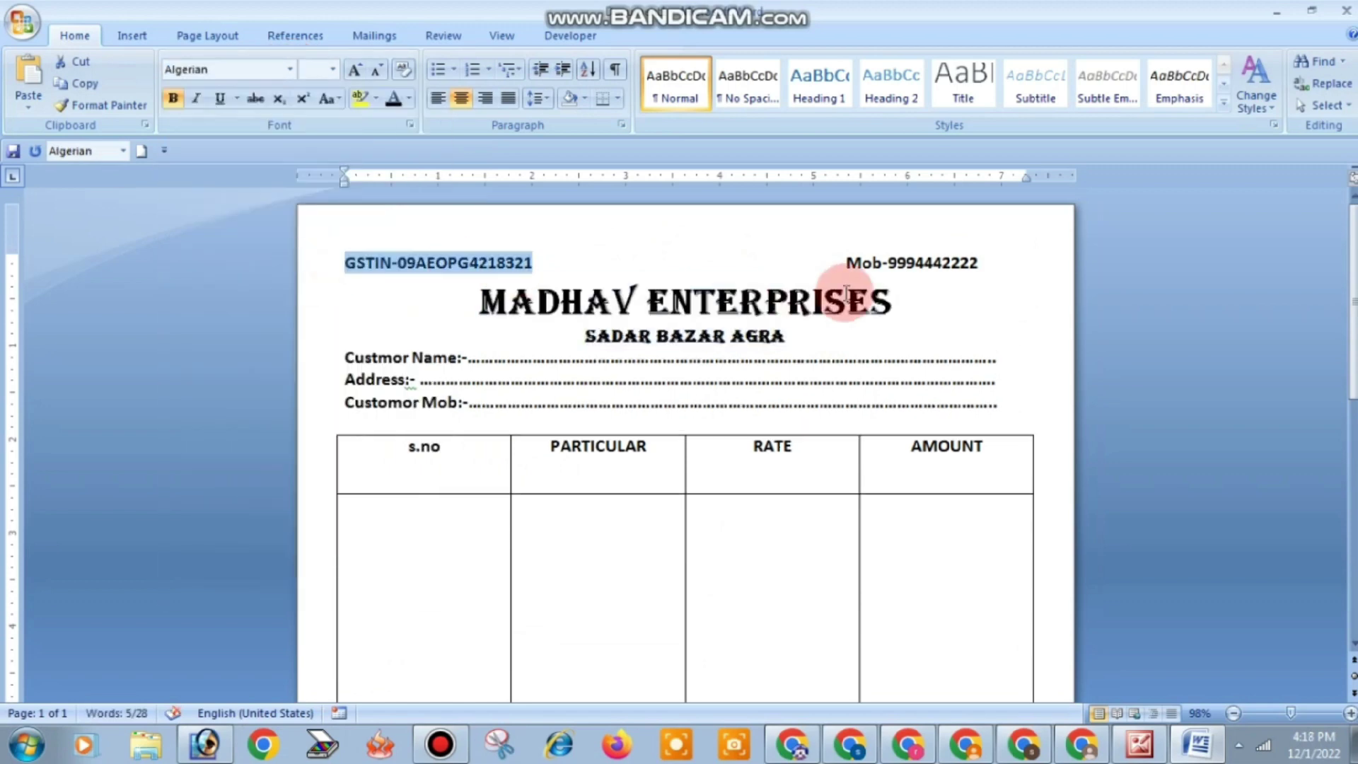
drag(846, 291, 864, 320)
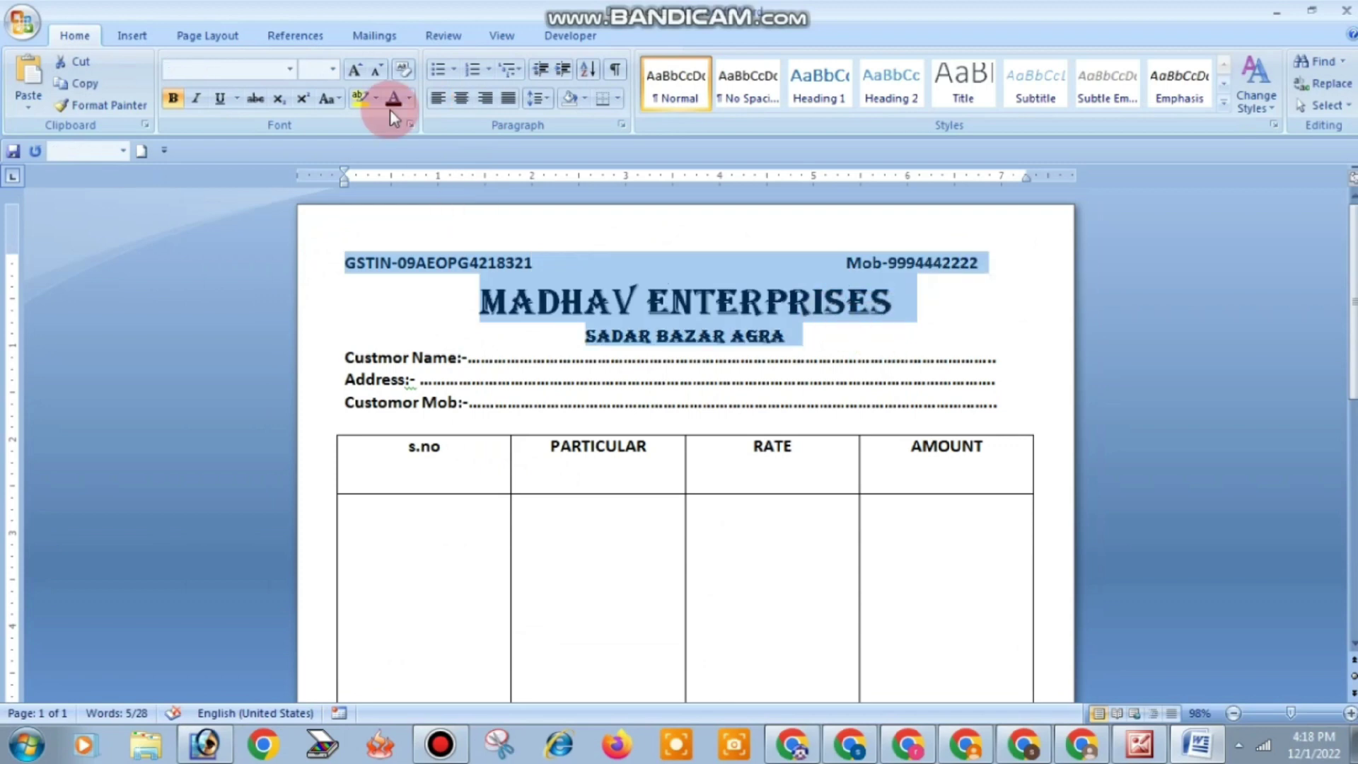
click(408, 100)
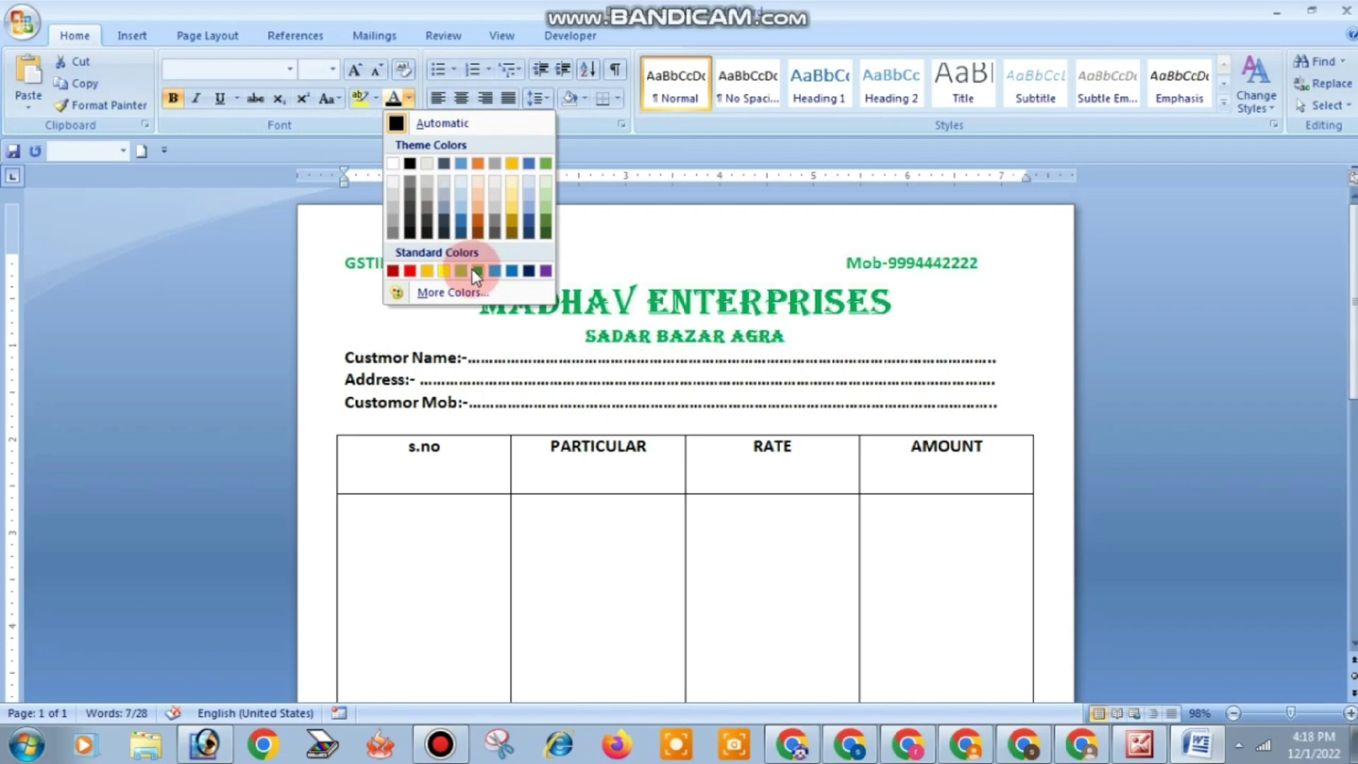
click(409, 271)
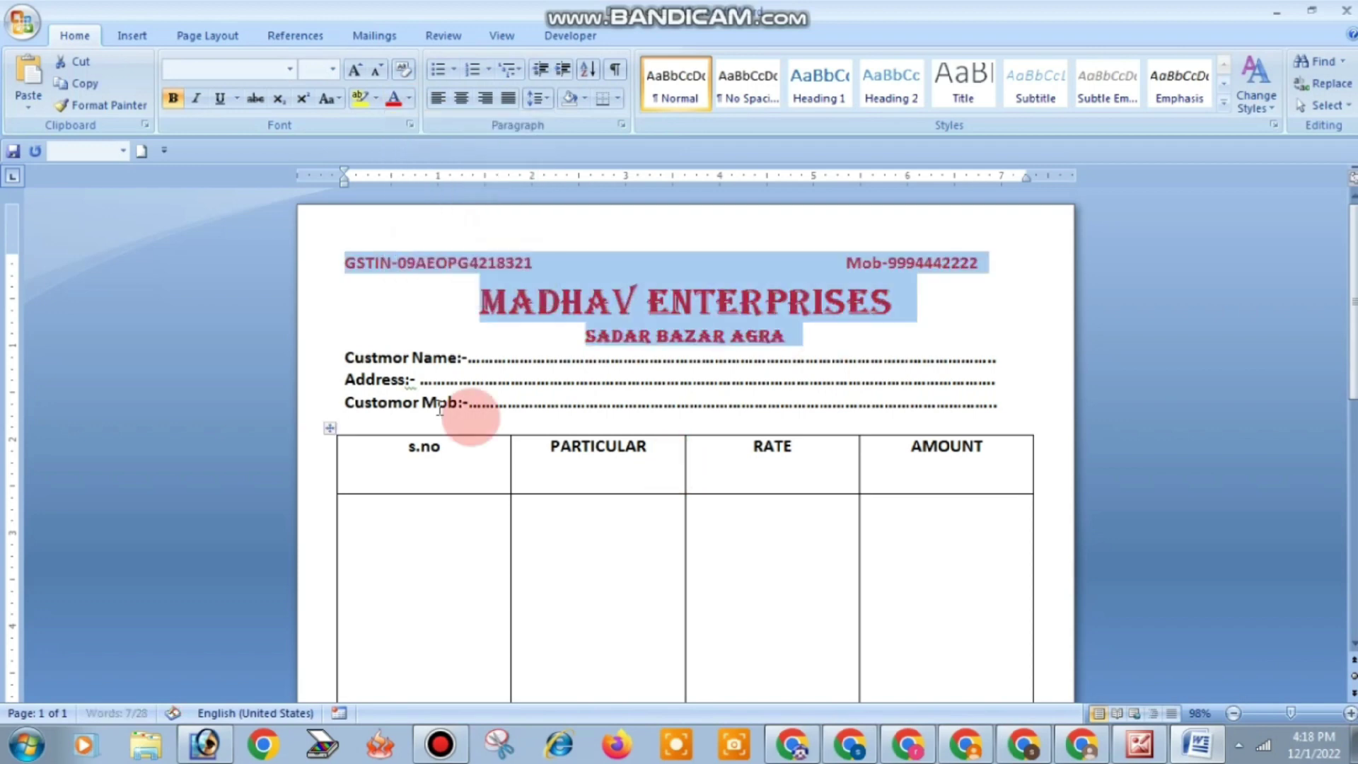
- Colour the customer name, address and mobile lines green
mouse_move(350, 359)
mouse_down()
mouse_move(950, 415)
mouse_move(1011, 406)
mouse_up()
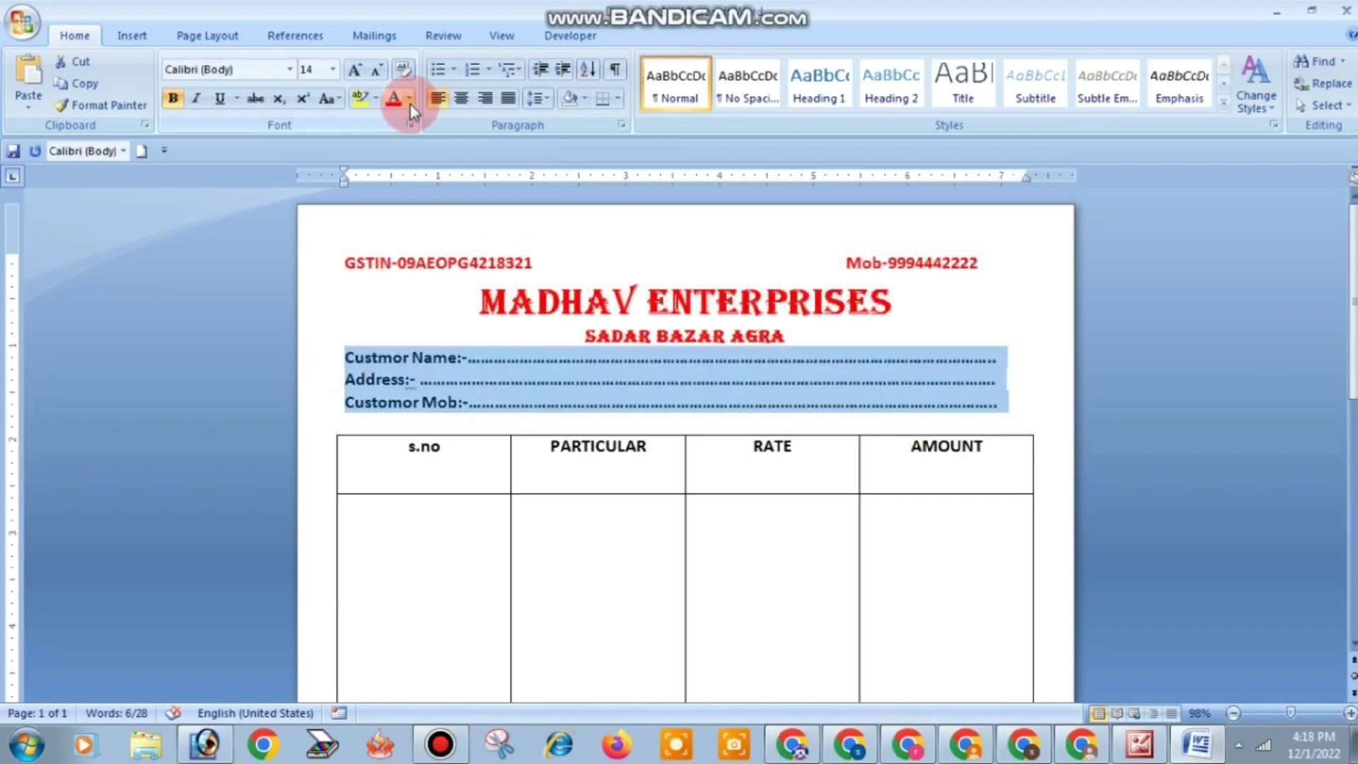
click(409, 100)
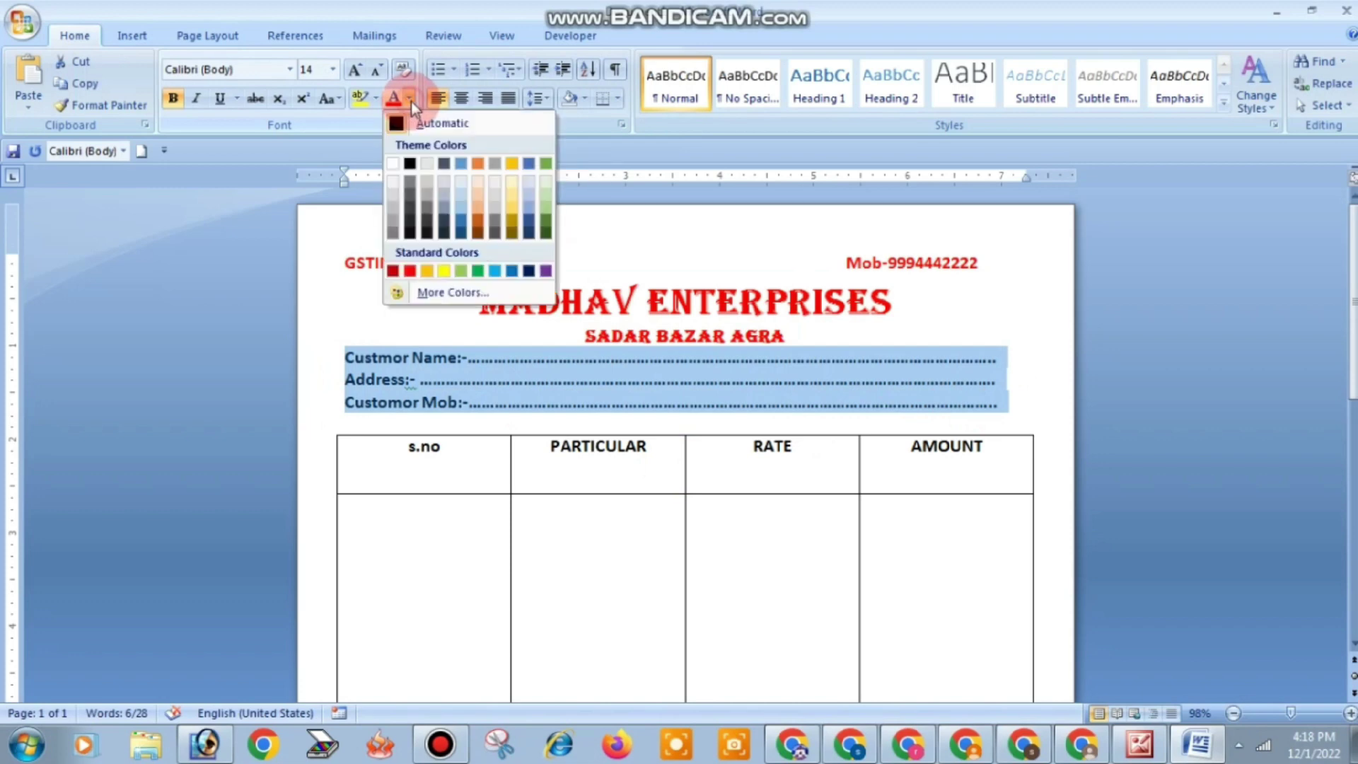
click(548, 228)
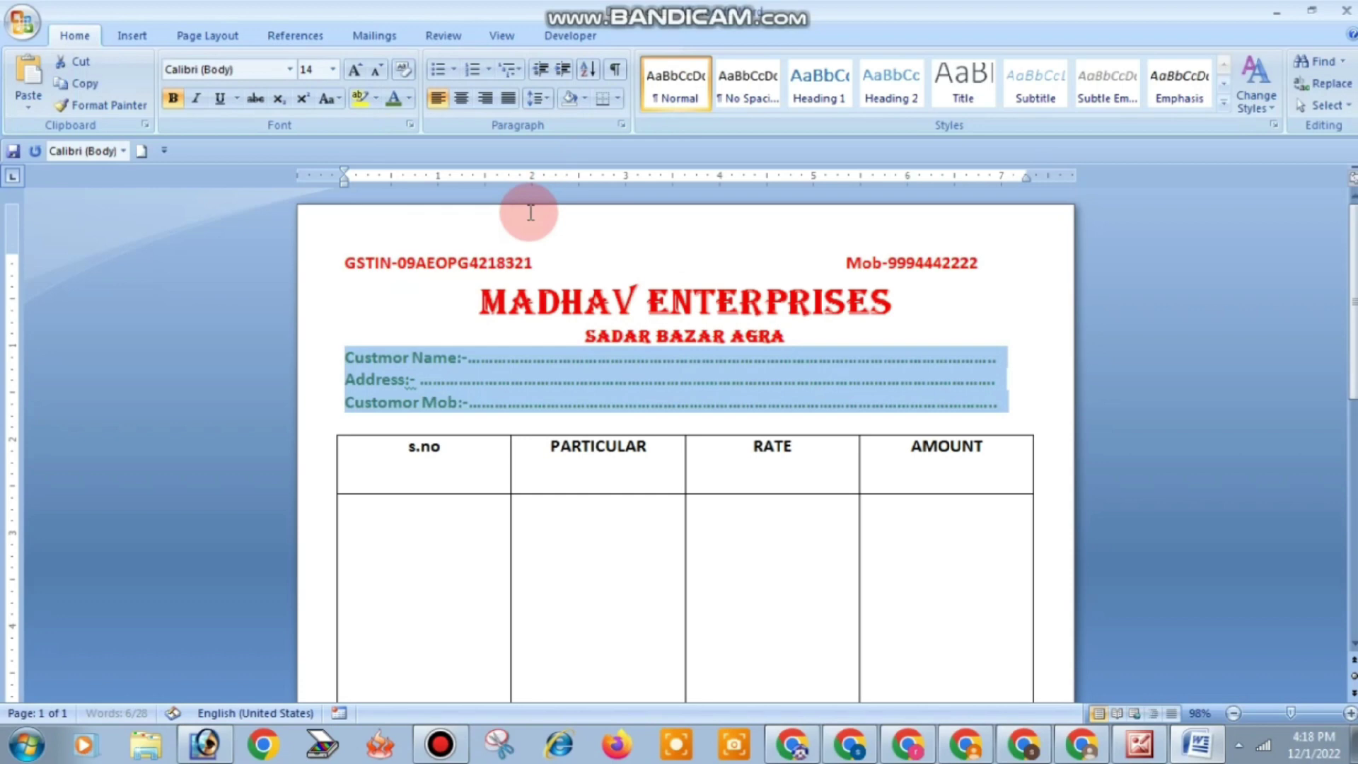
click(416, 510)
- Make the TERM & COND line below the table Standard red
scroll(424, 488, down, 2)
scroll(438, 432, down, 3)
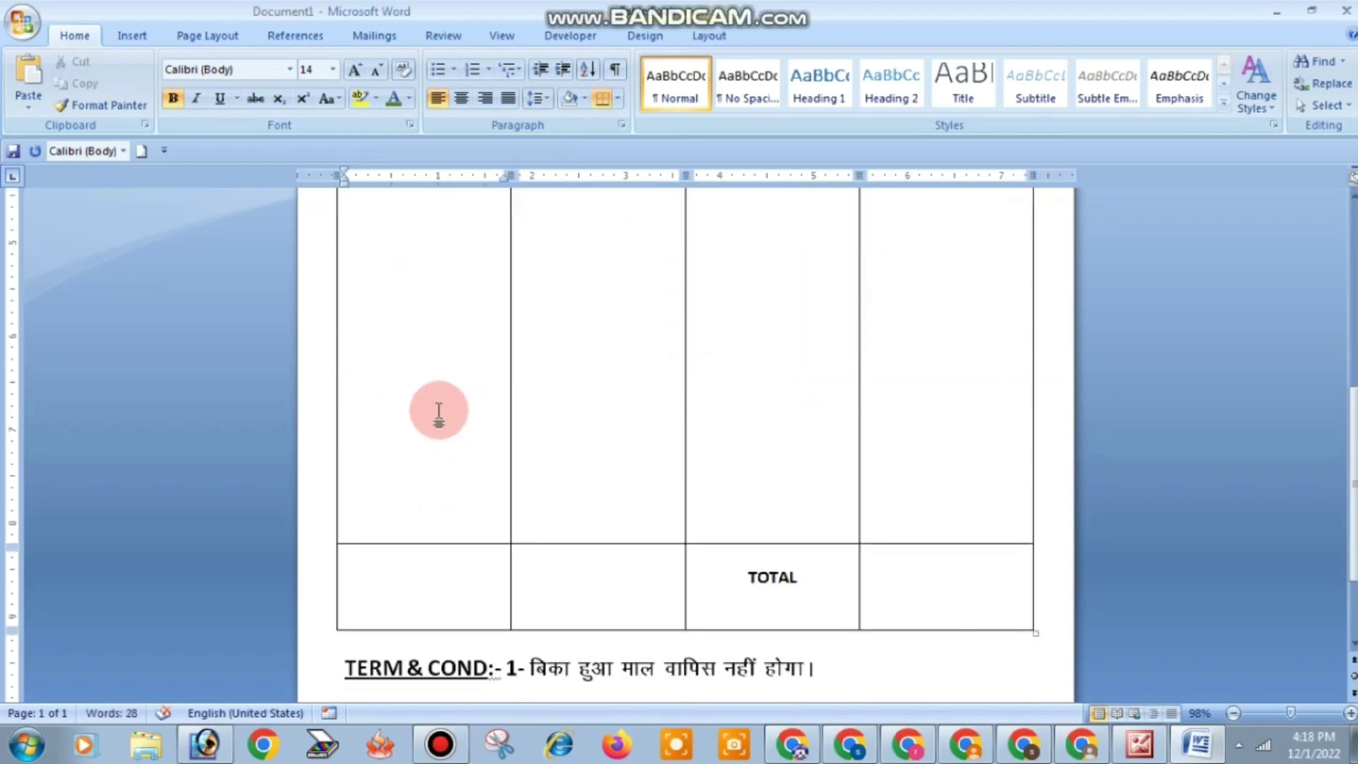
scroll(443, 400, down, 1)
scroll(443, 393, up, 2)
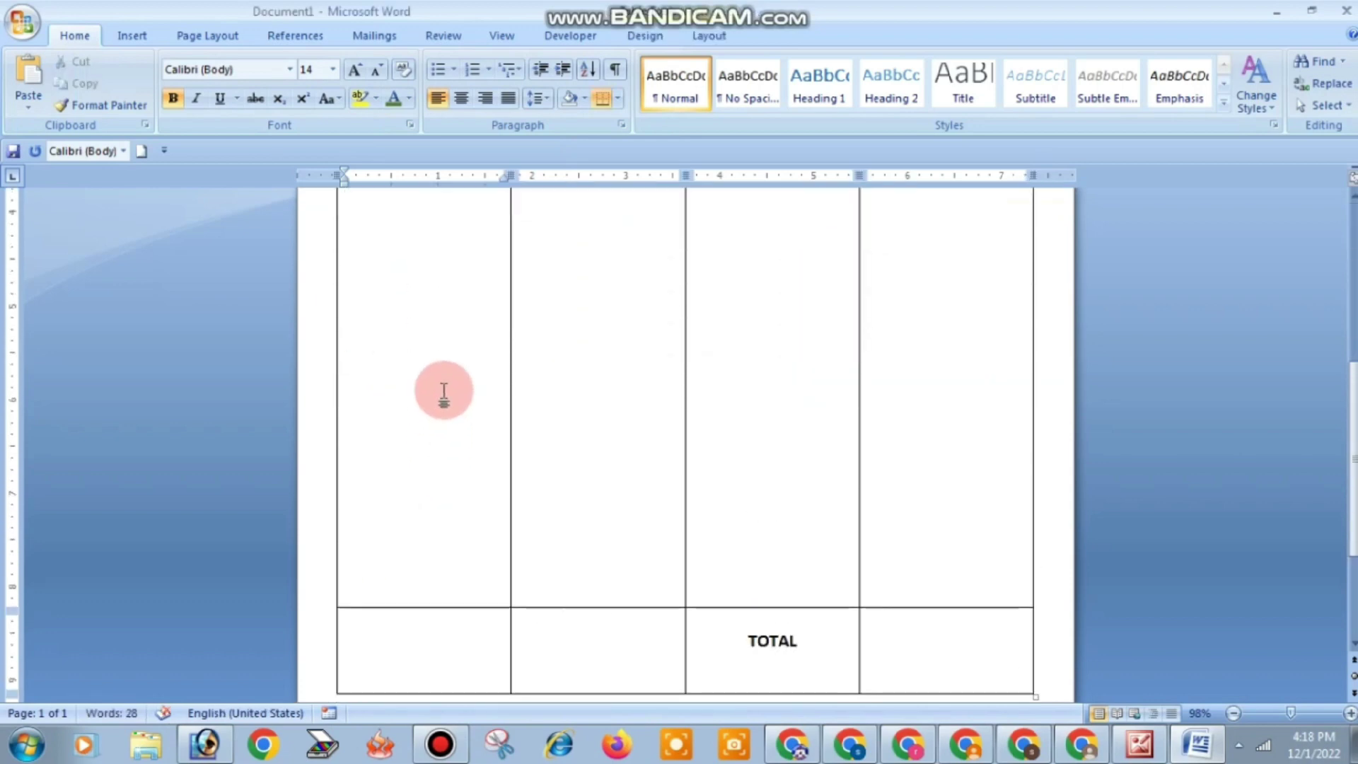
scroll(444, 390, down, 3)
drag(345, 534, 824, 535)
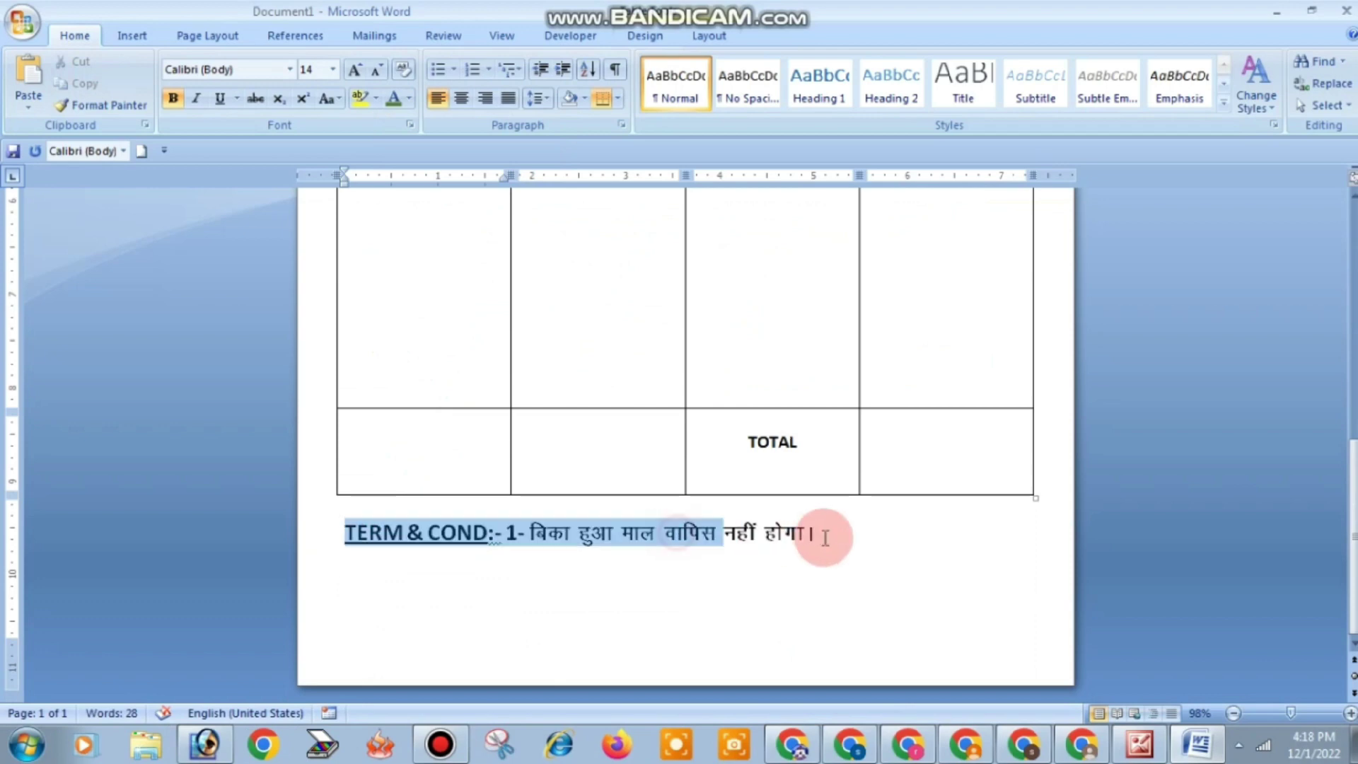
click(409, 98)
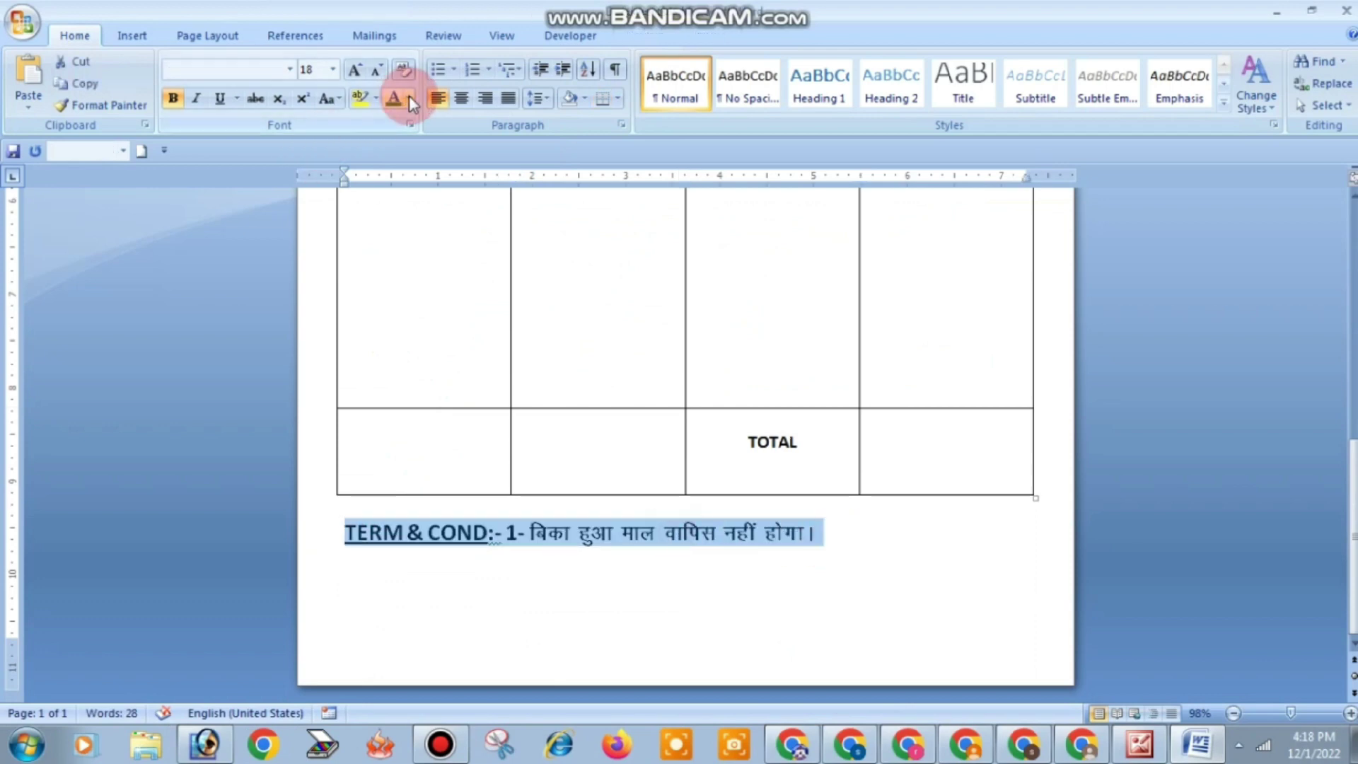
click(412, 272)
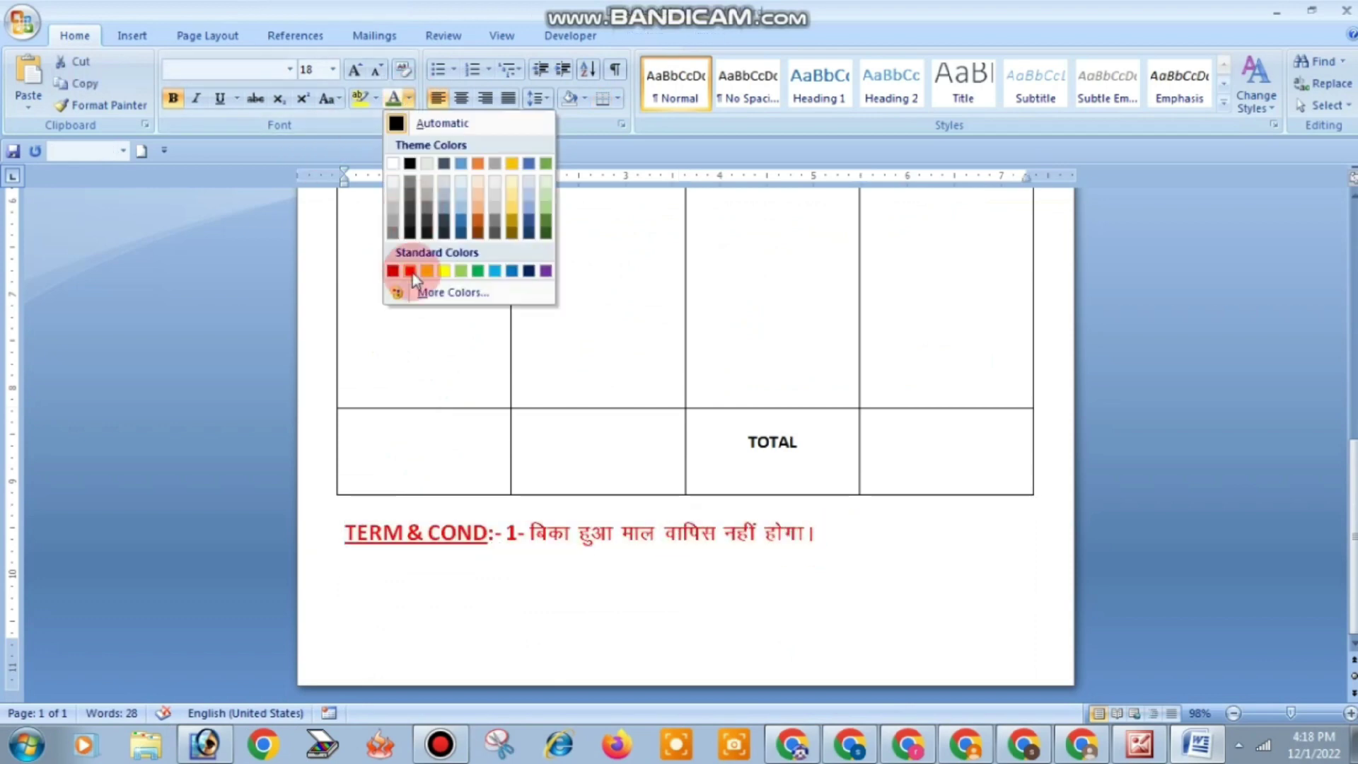
key(Down)
scroll(746, 444, up, 5)
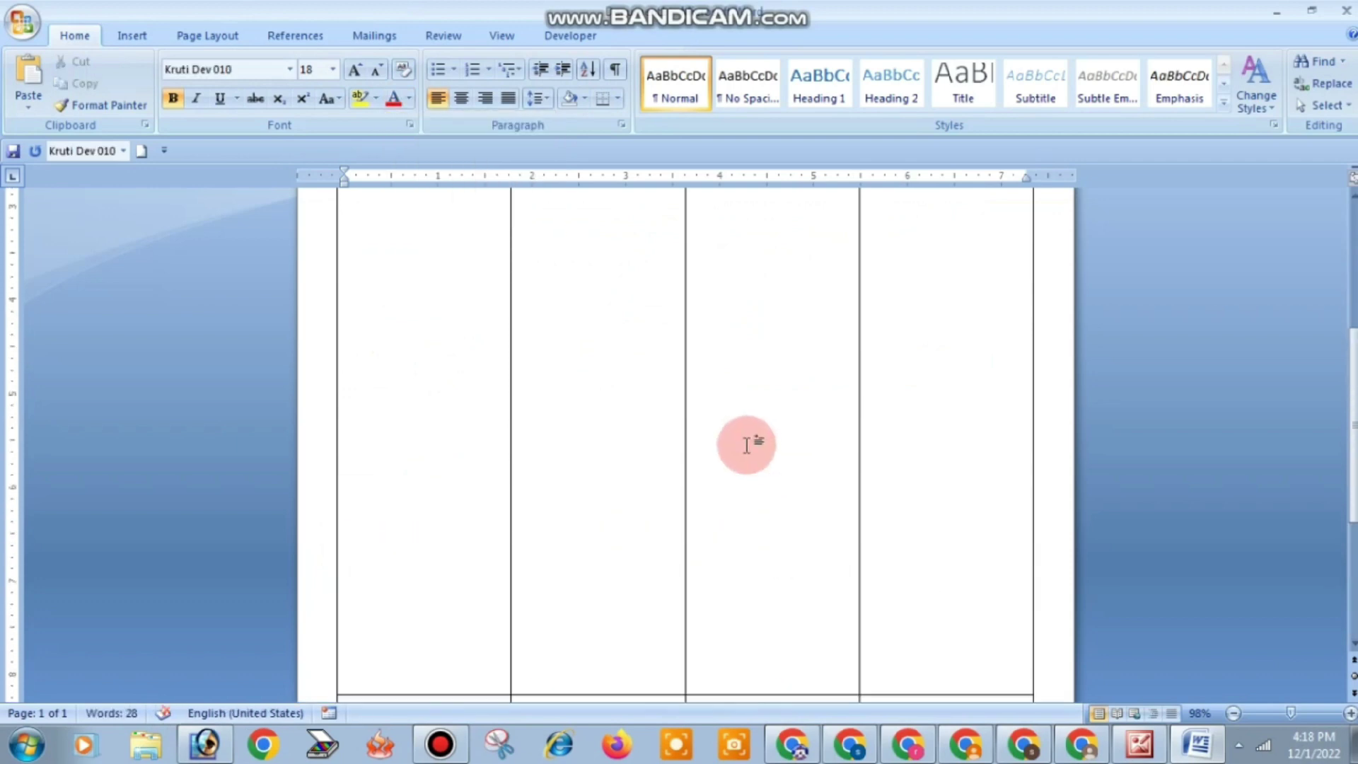
scroll(746, 444, up, 3)
scroll(739, 442, up, 3)
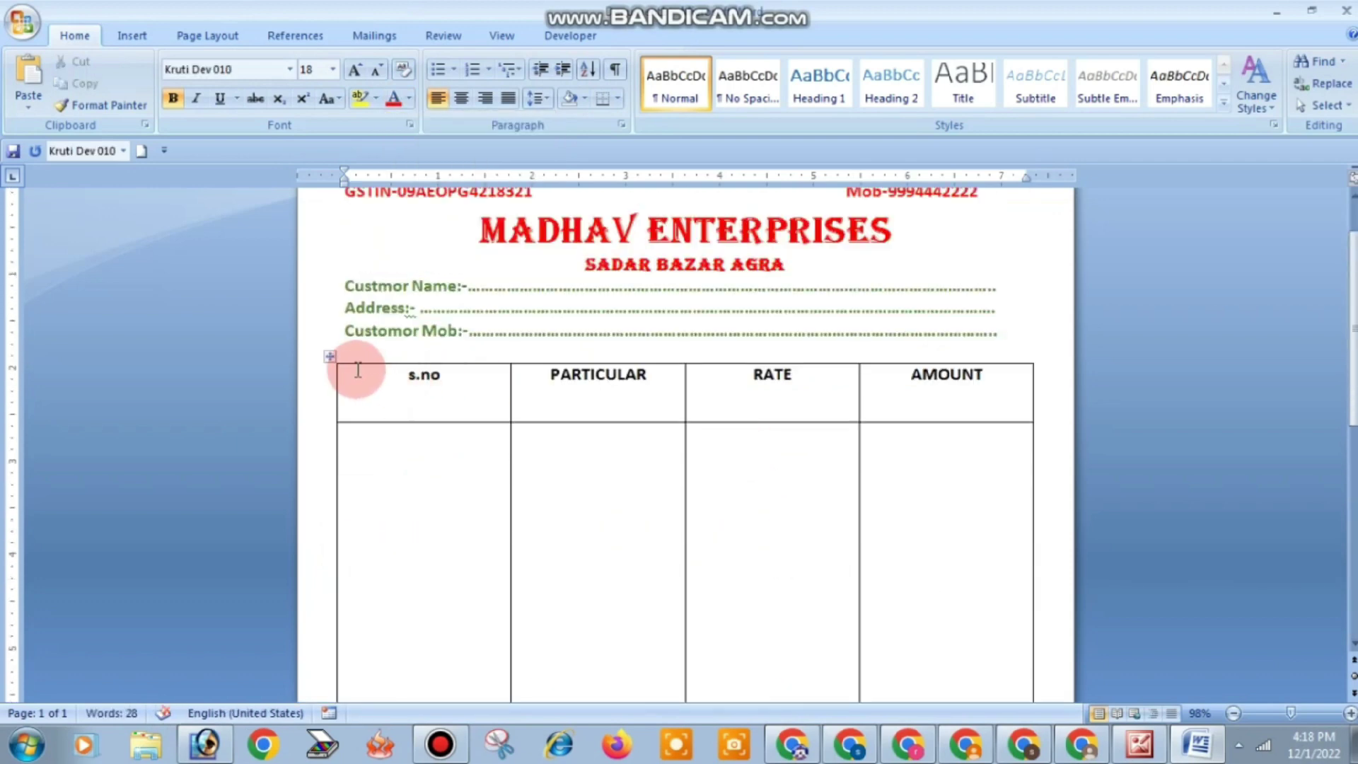
- Colour the table header row s.no, PARTICULAR, RATE and AMOUNT red
click(328, 361)
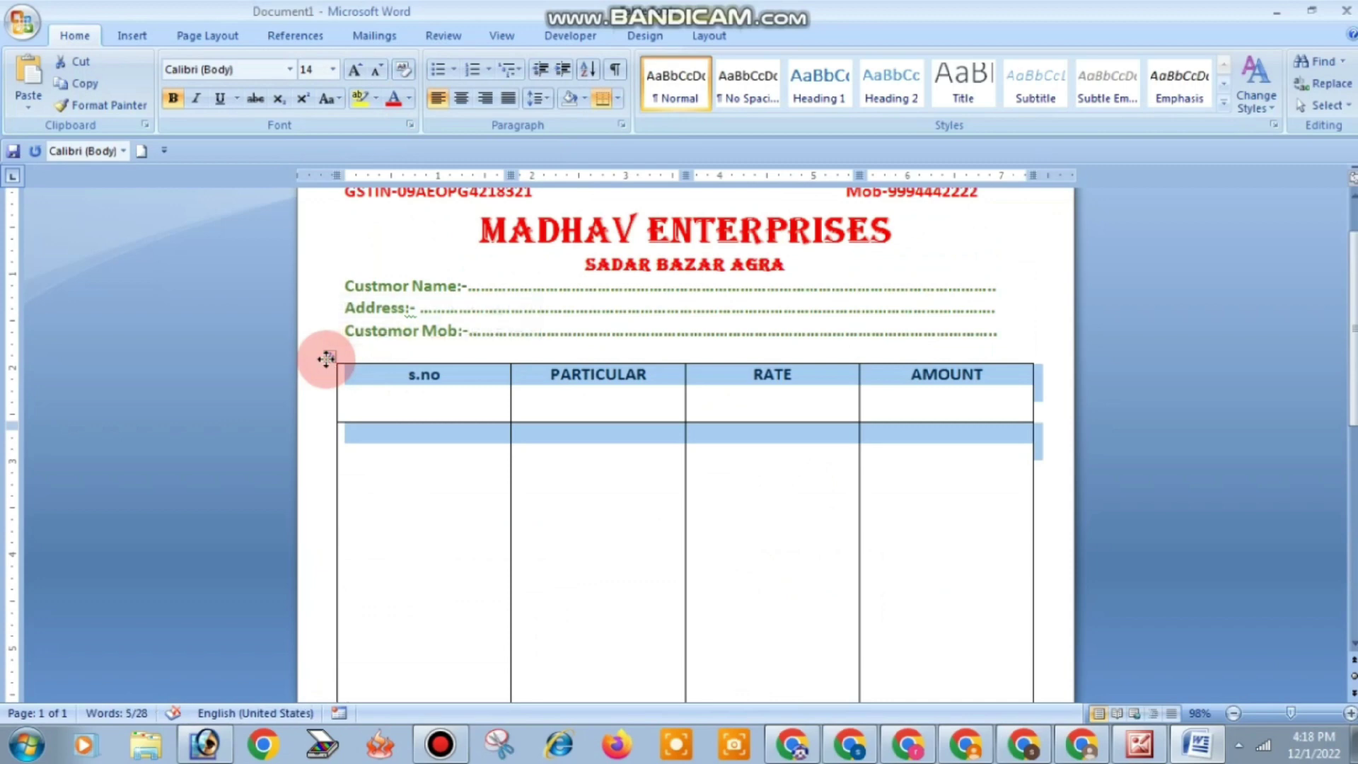
double_click(327, 359)
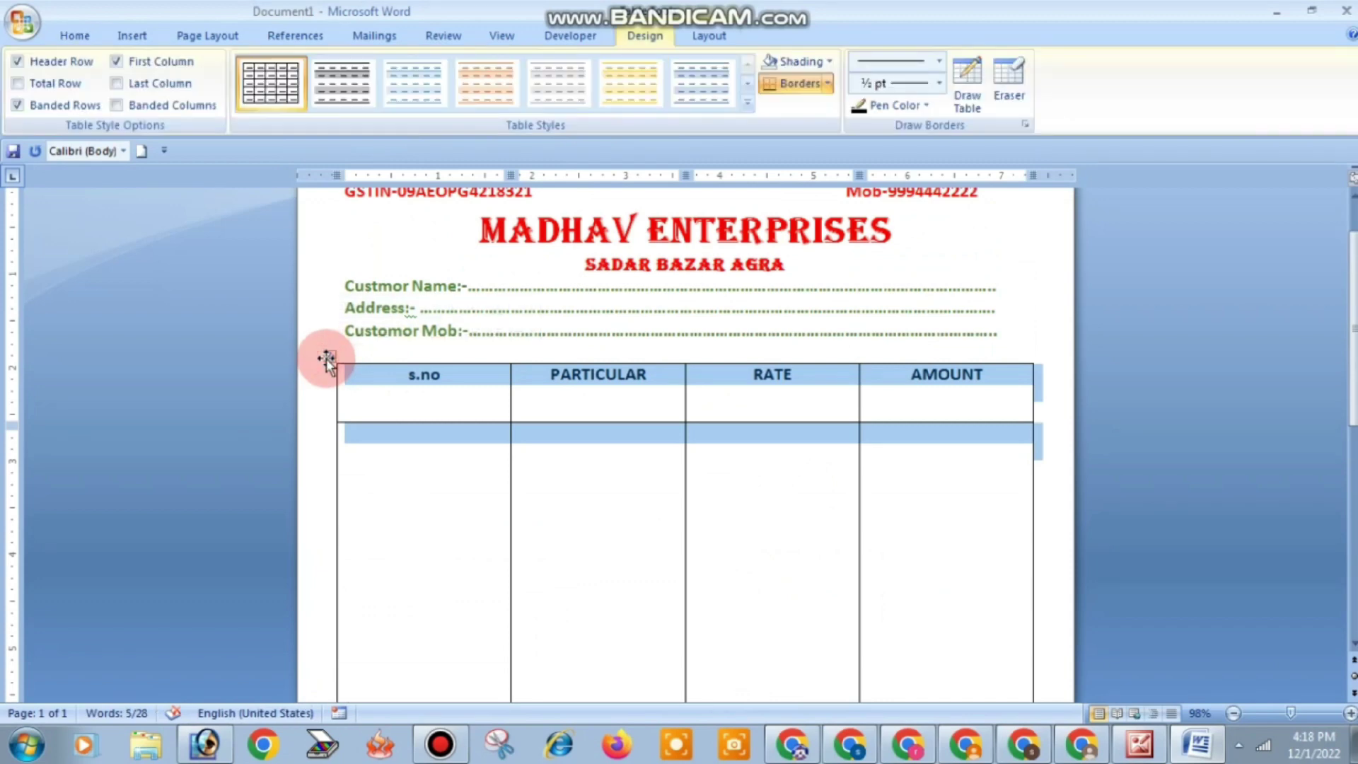
click(320, 312)
click(715, 543)
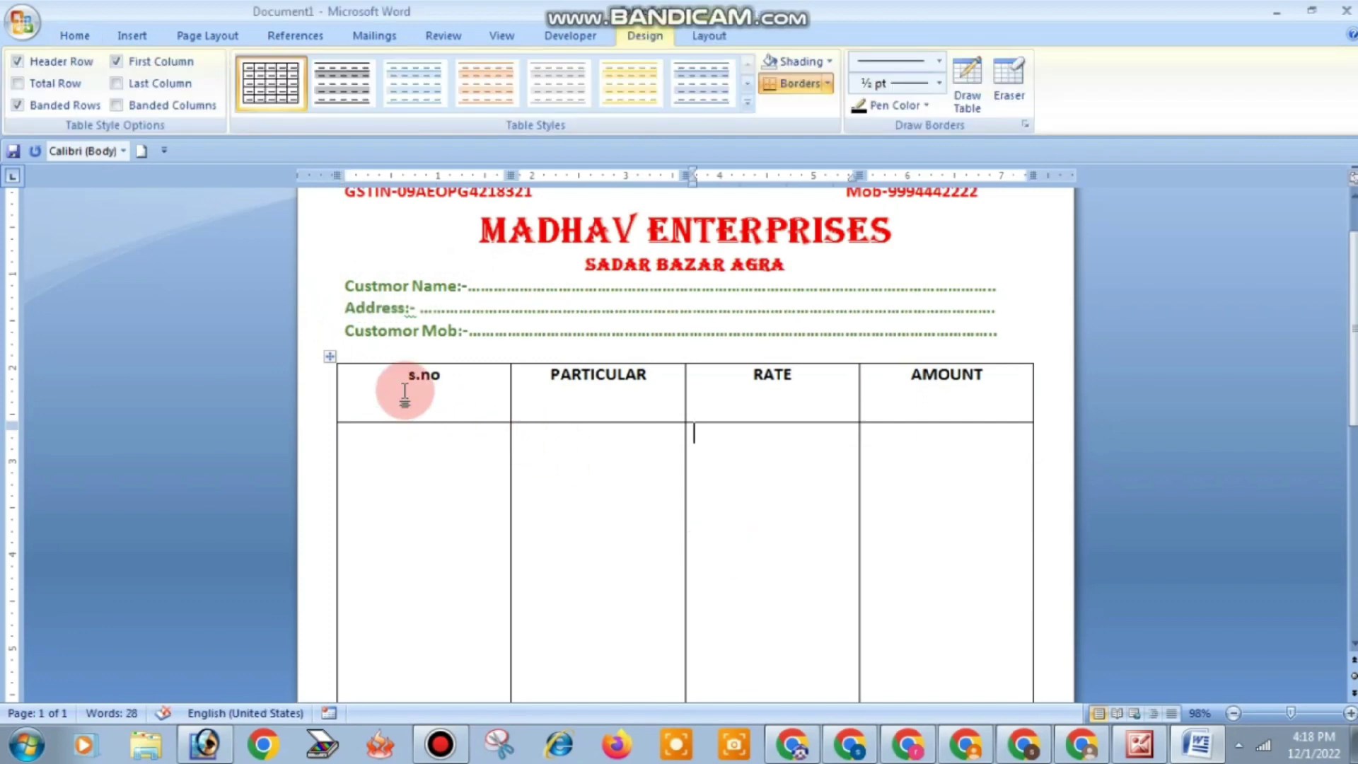
drag(404, 392, 917, 396)
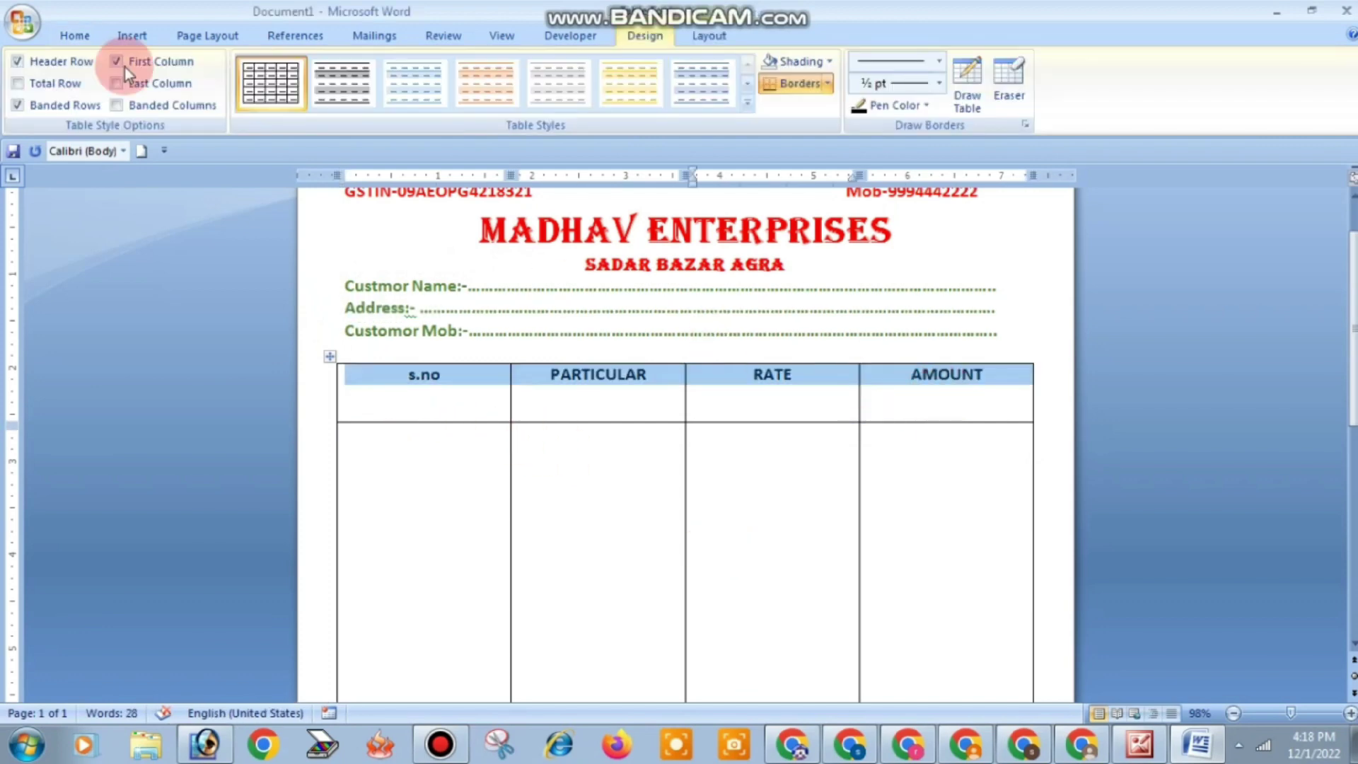
click(74, 35)
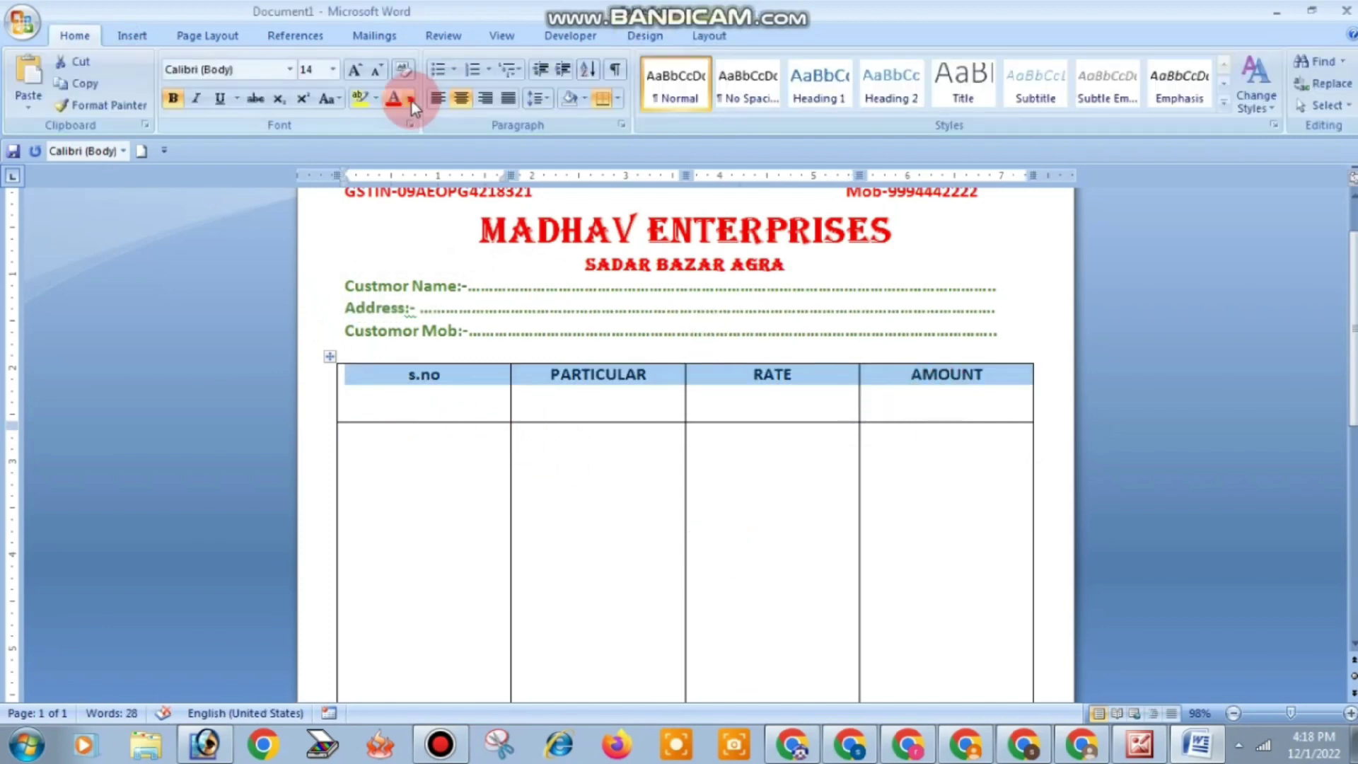
click(412, 100)
click(410, 271)
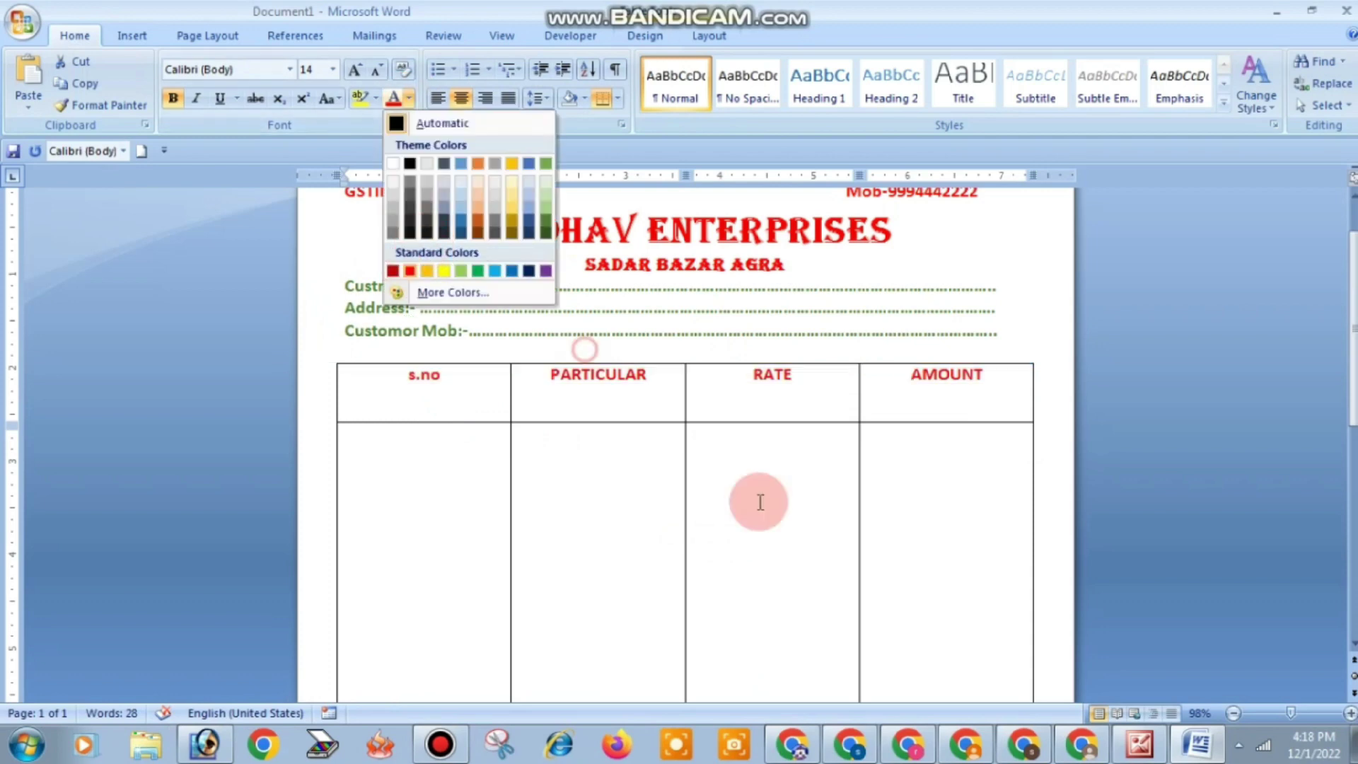
click(776, 509)
- Centre the word TOTAL in its table cell
scroll(776, 509, down, 10)
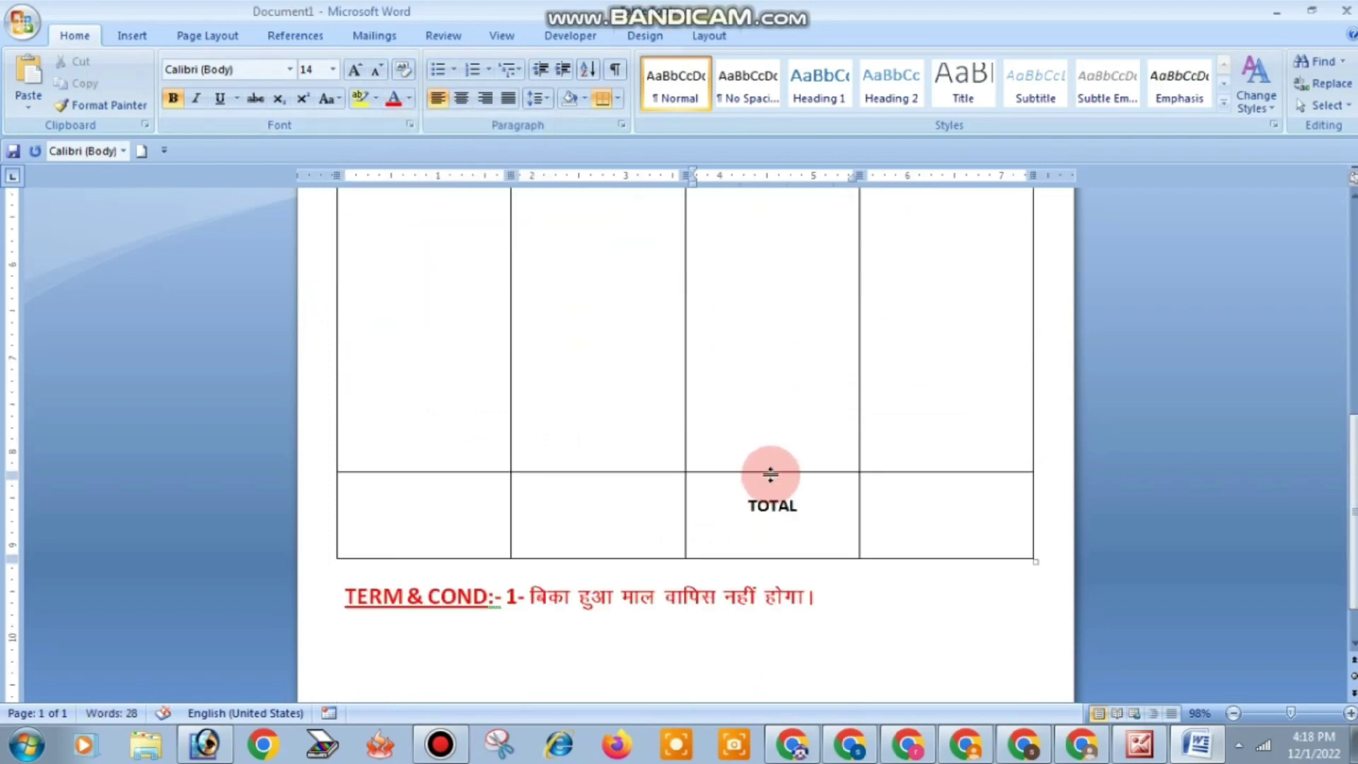
scroll(772, 475, down, 2)
double_click(778, 442)
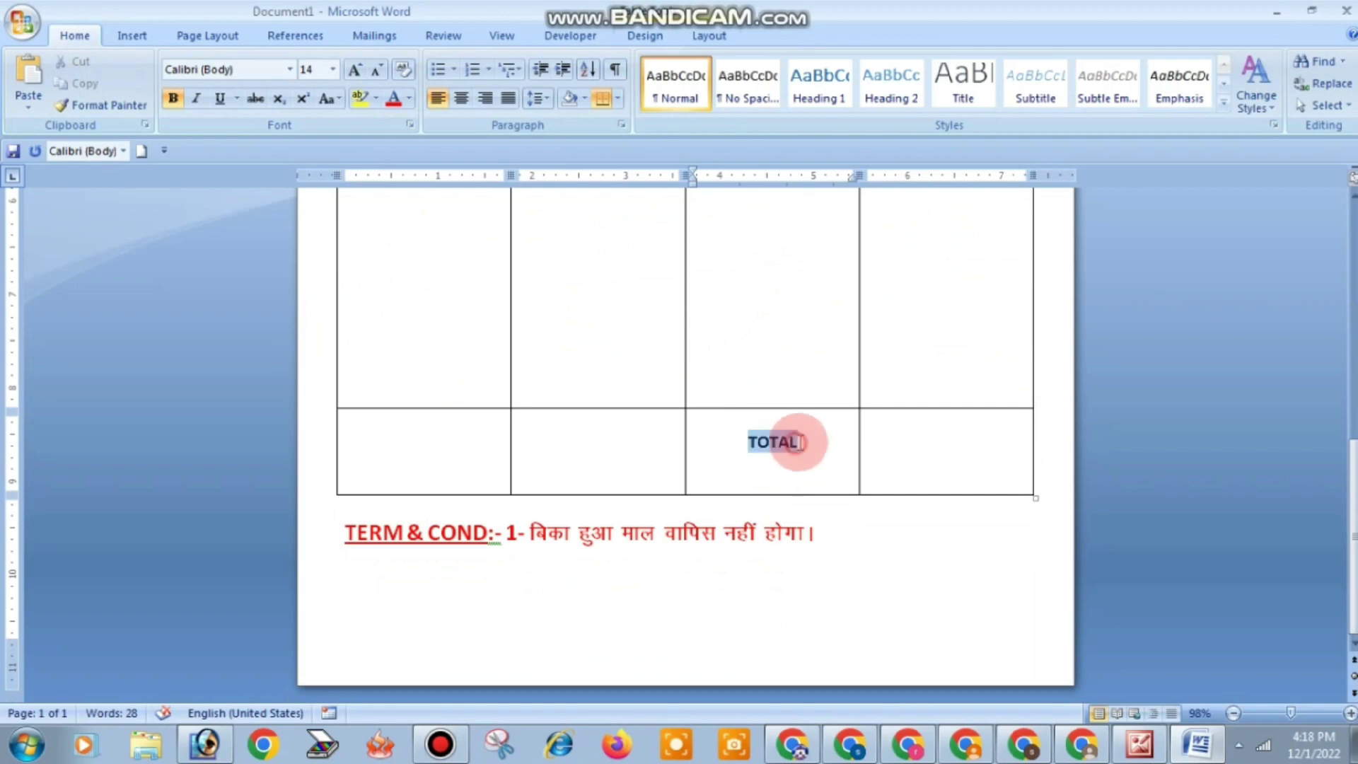
click(461, 98)
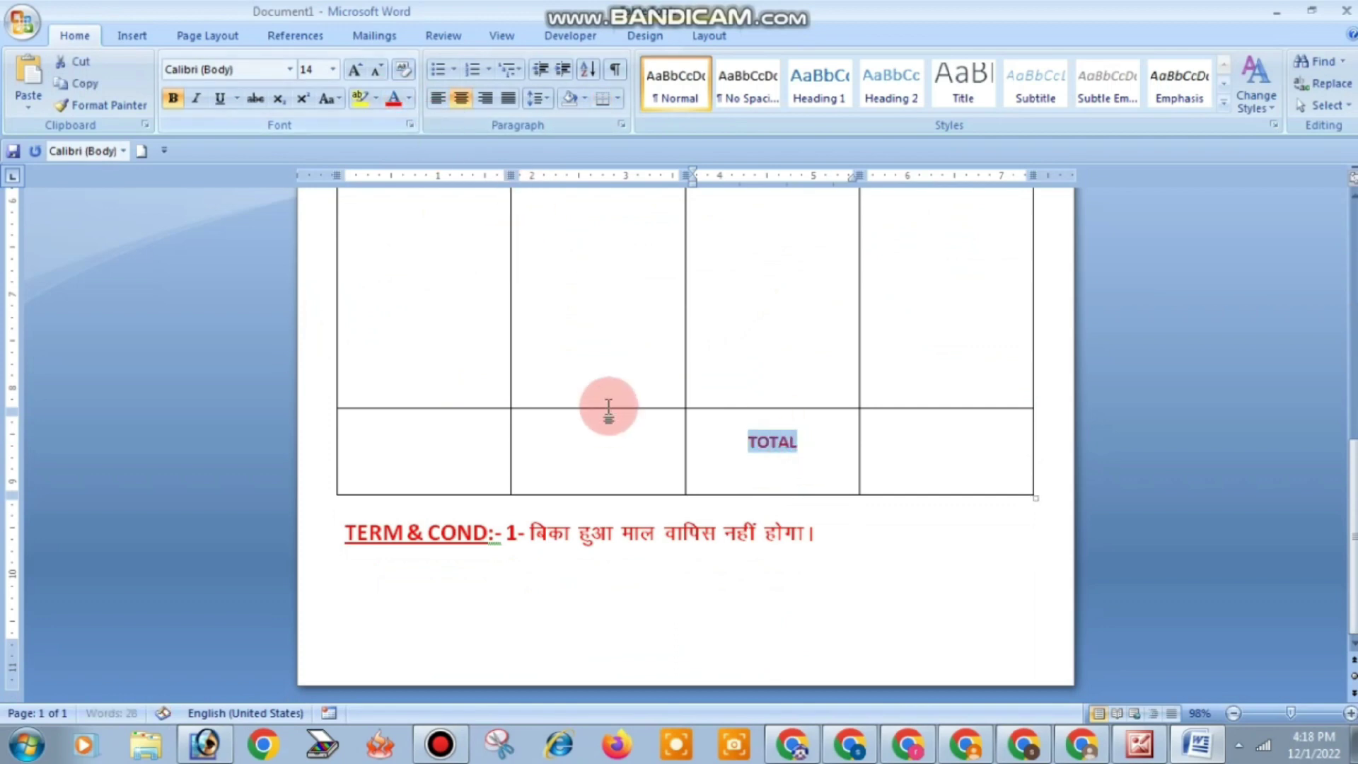
scroll(608, 400, up, 4)
scroll(610, 389, up, 5)
scroll(612, 389, up, 3)
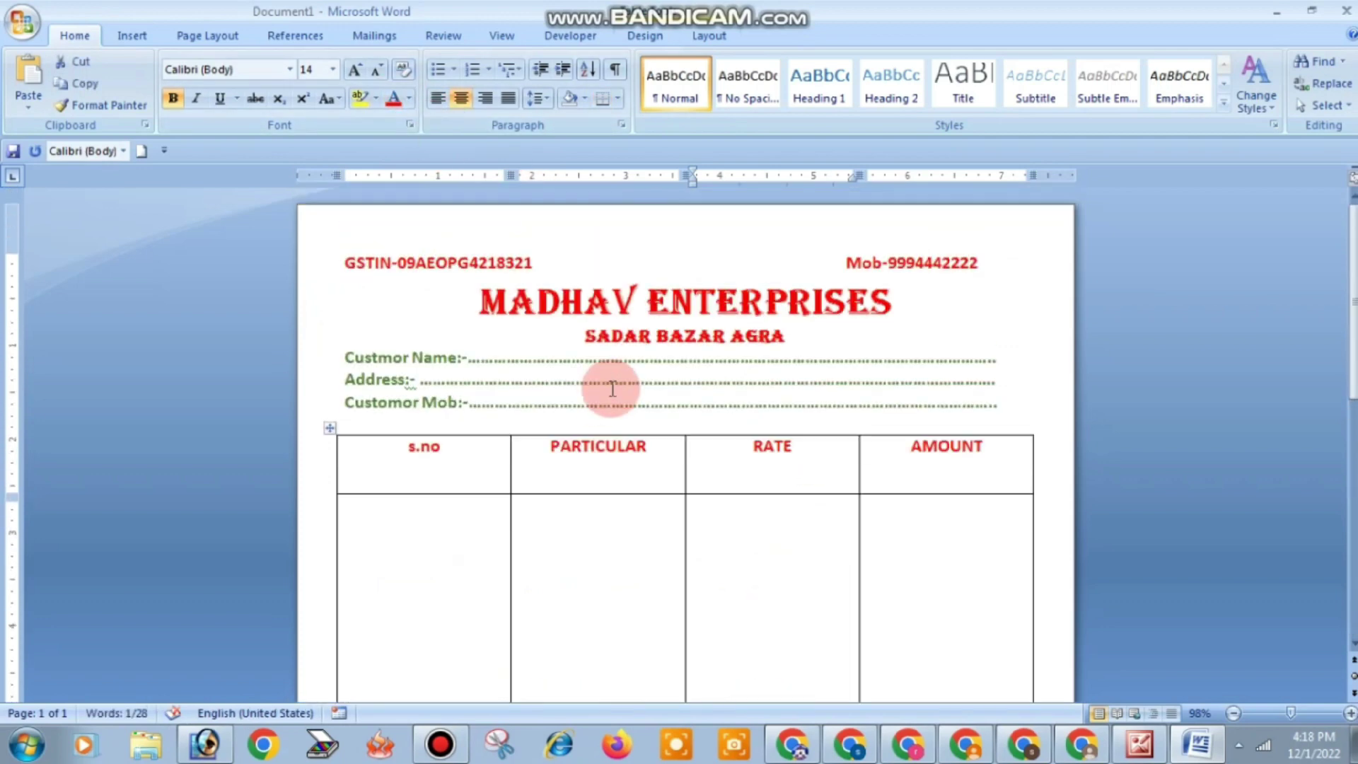
- Draw a rounded rectangle around the GSTIN line, heading and customer lines
click(127, 38)
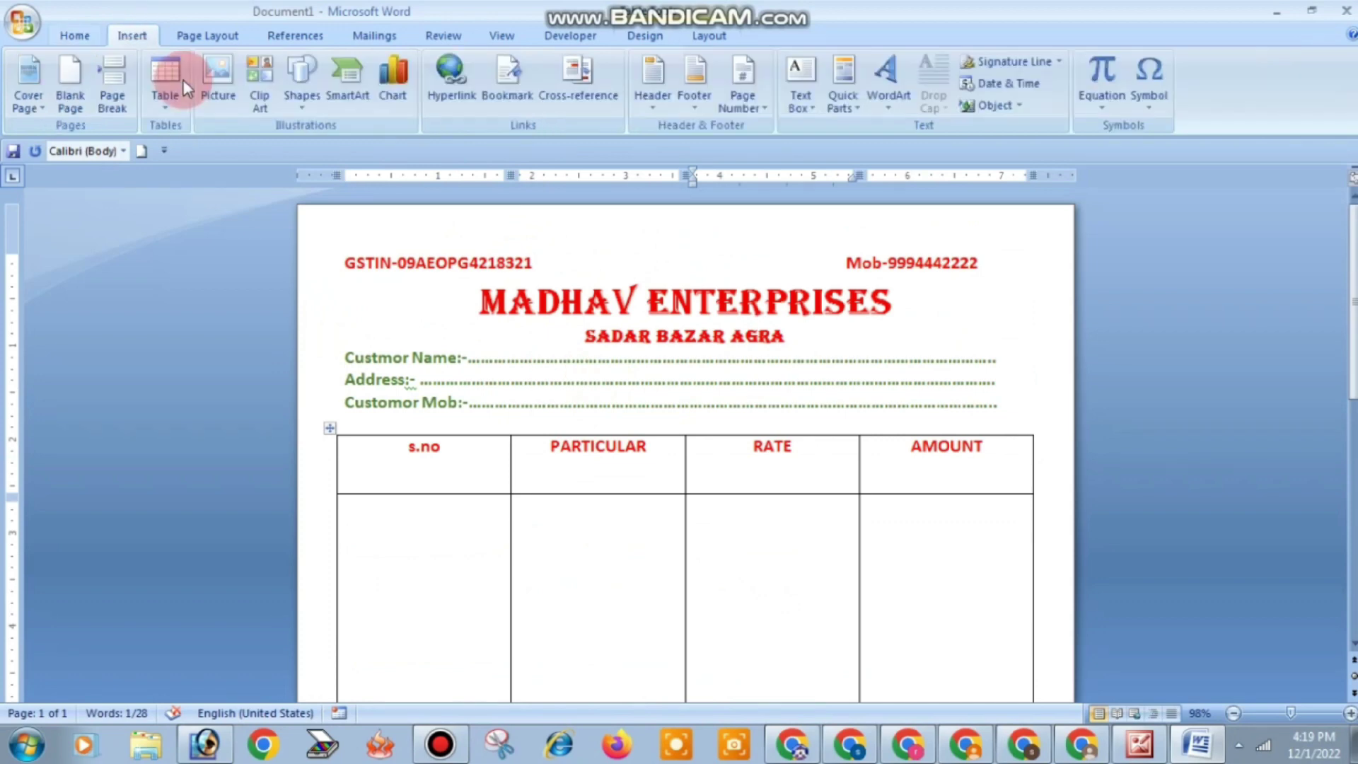
click(303, 106)
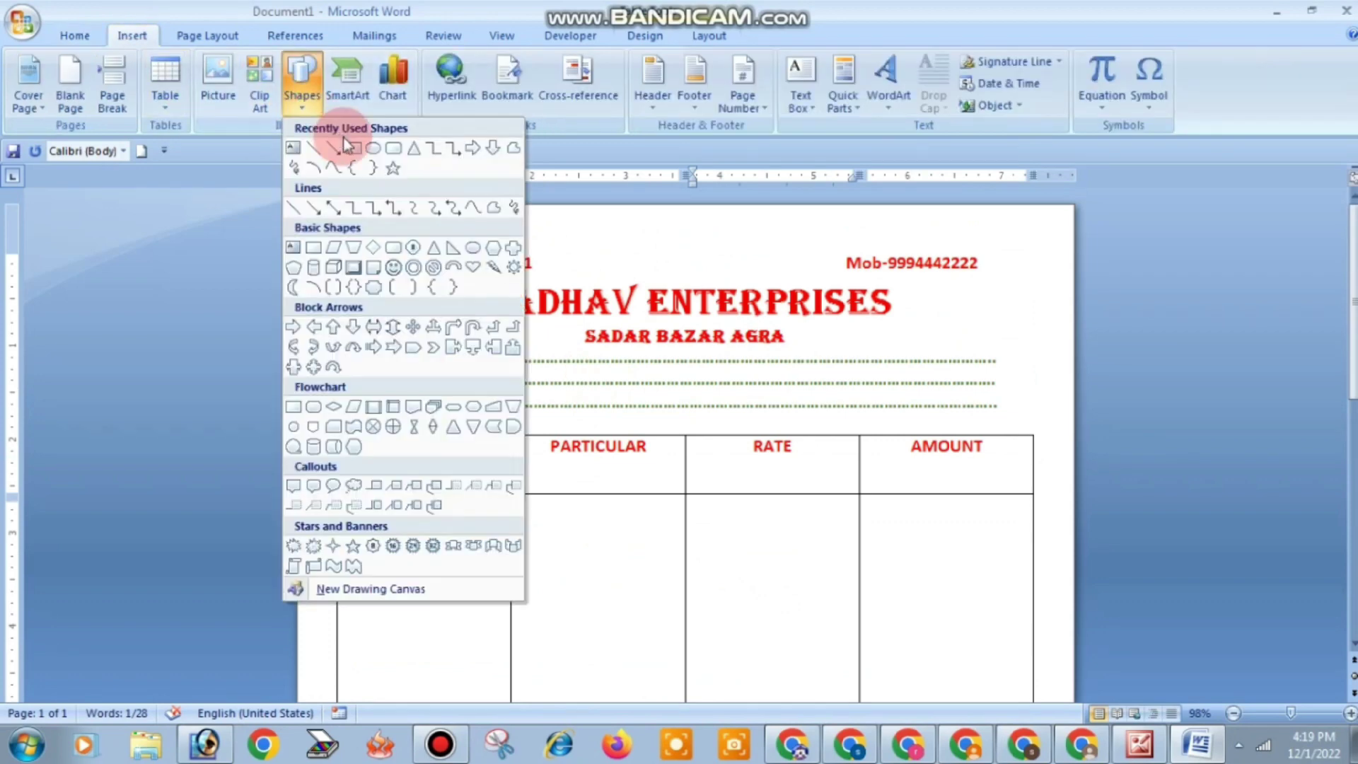
click(394, 149)
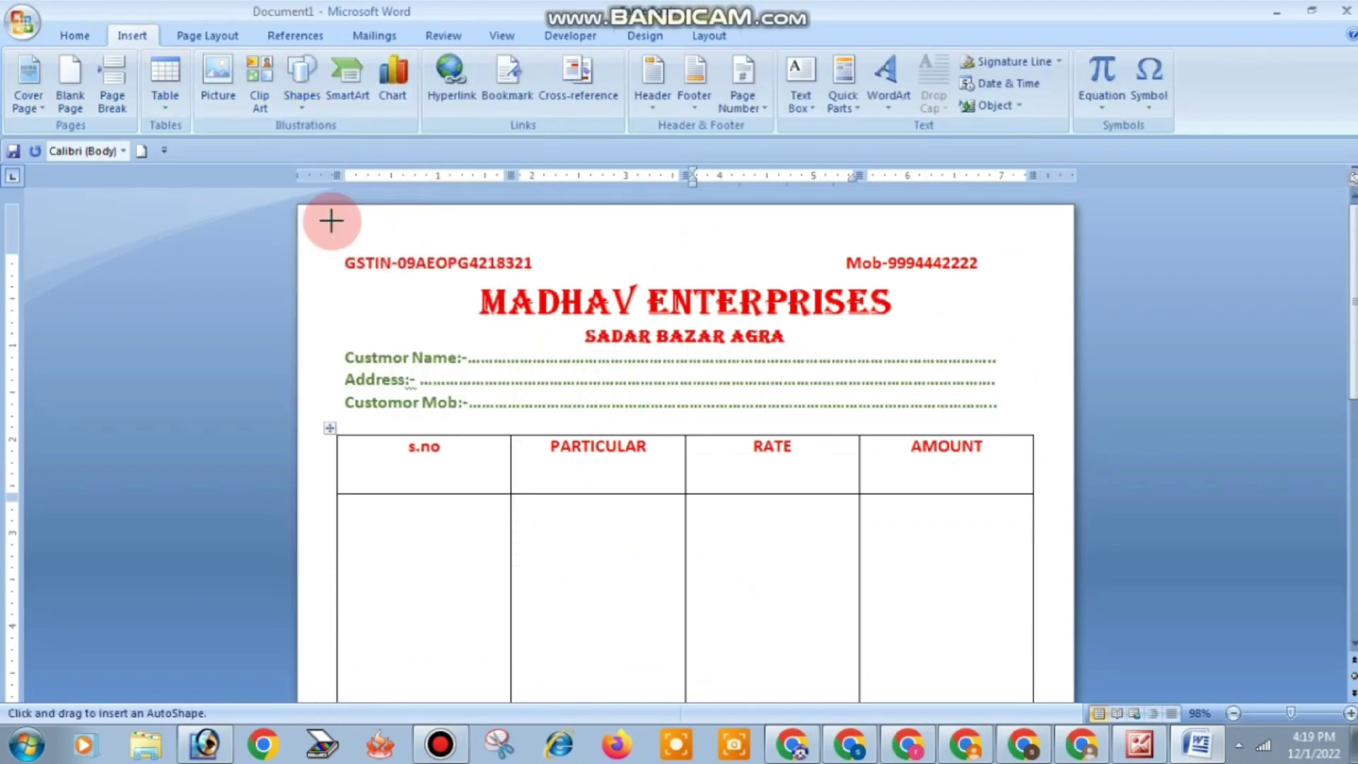
drag(335, 227, 1042, 423)
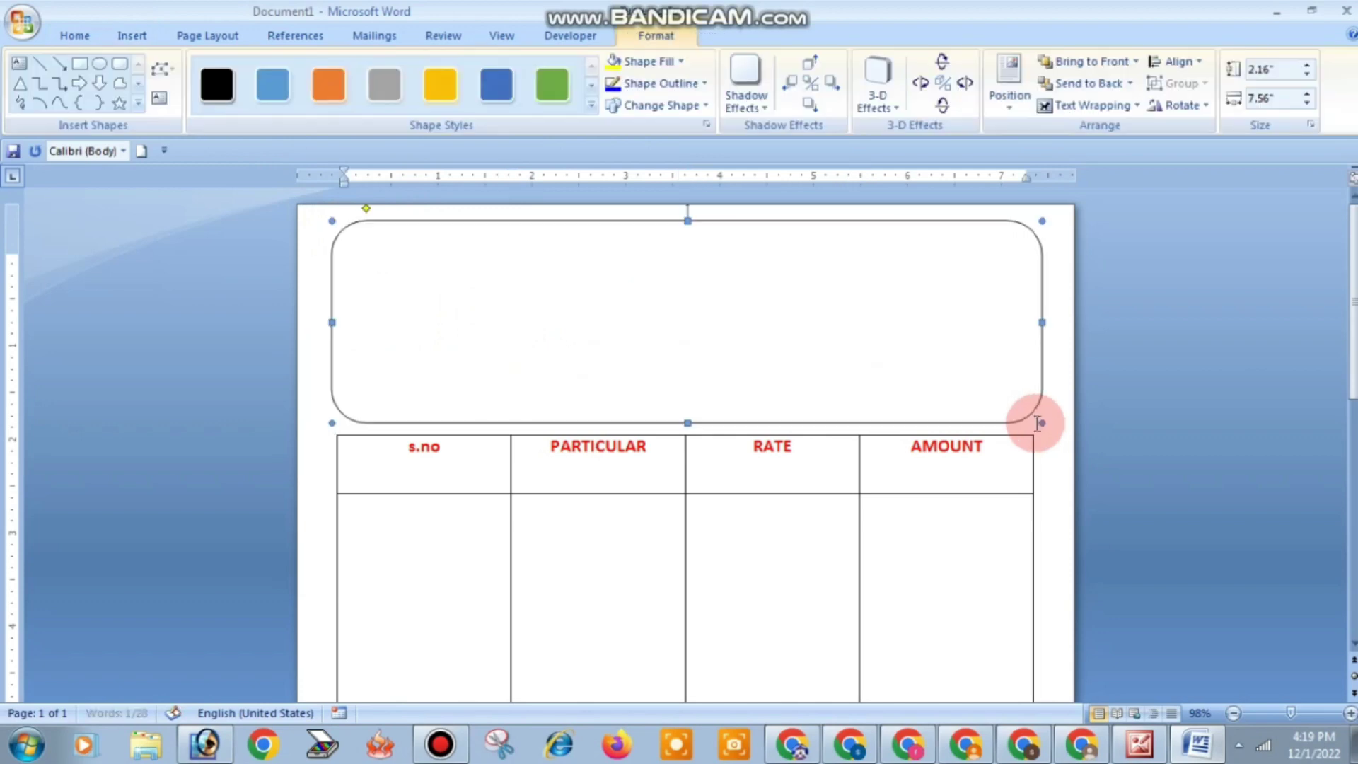
- Set the rounded rectangle's text wrapping to Behind Text
click(1076, 109)
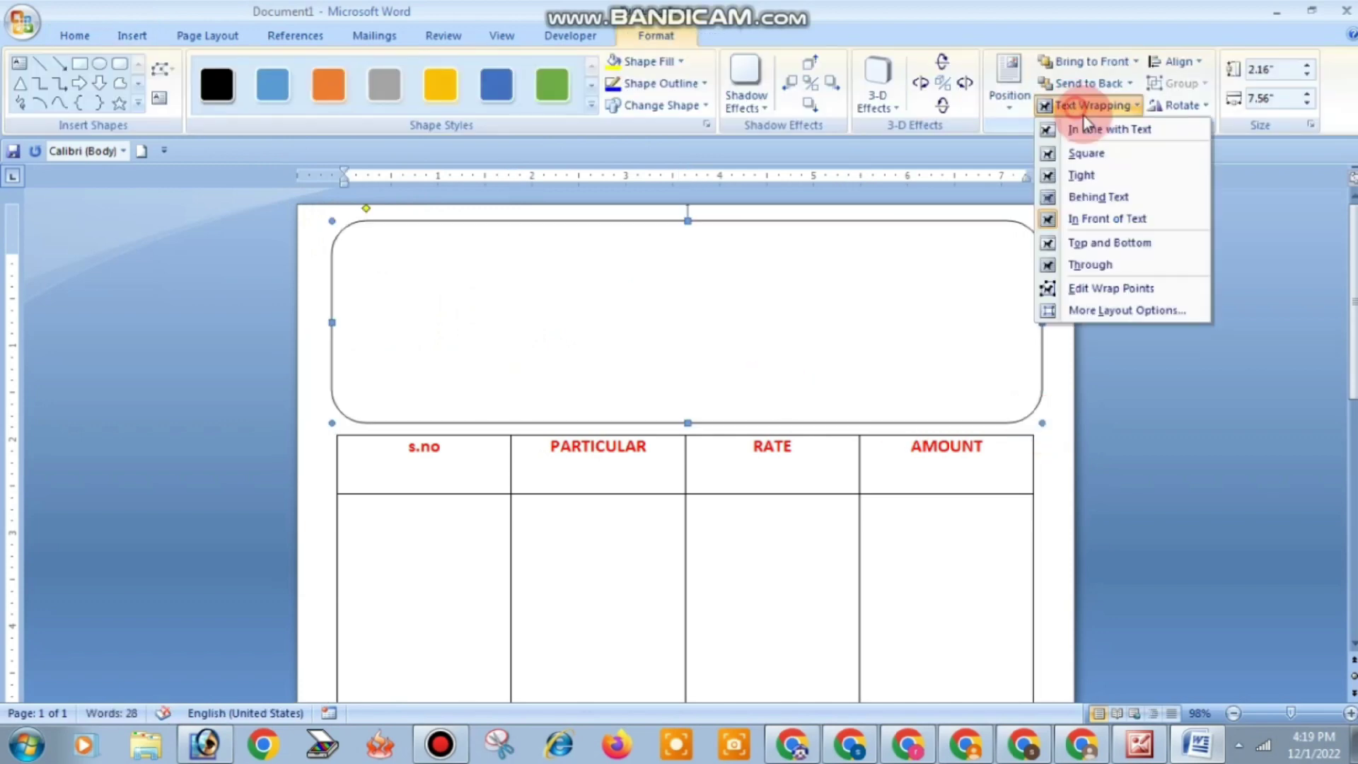
click(1098, 198)
click(192, 322)
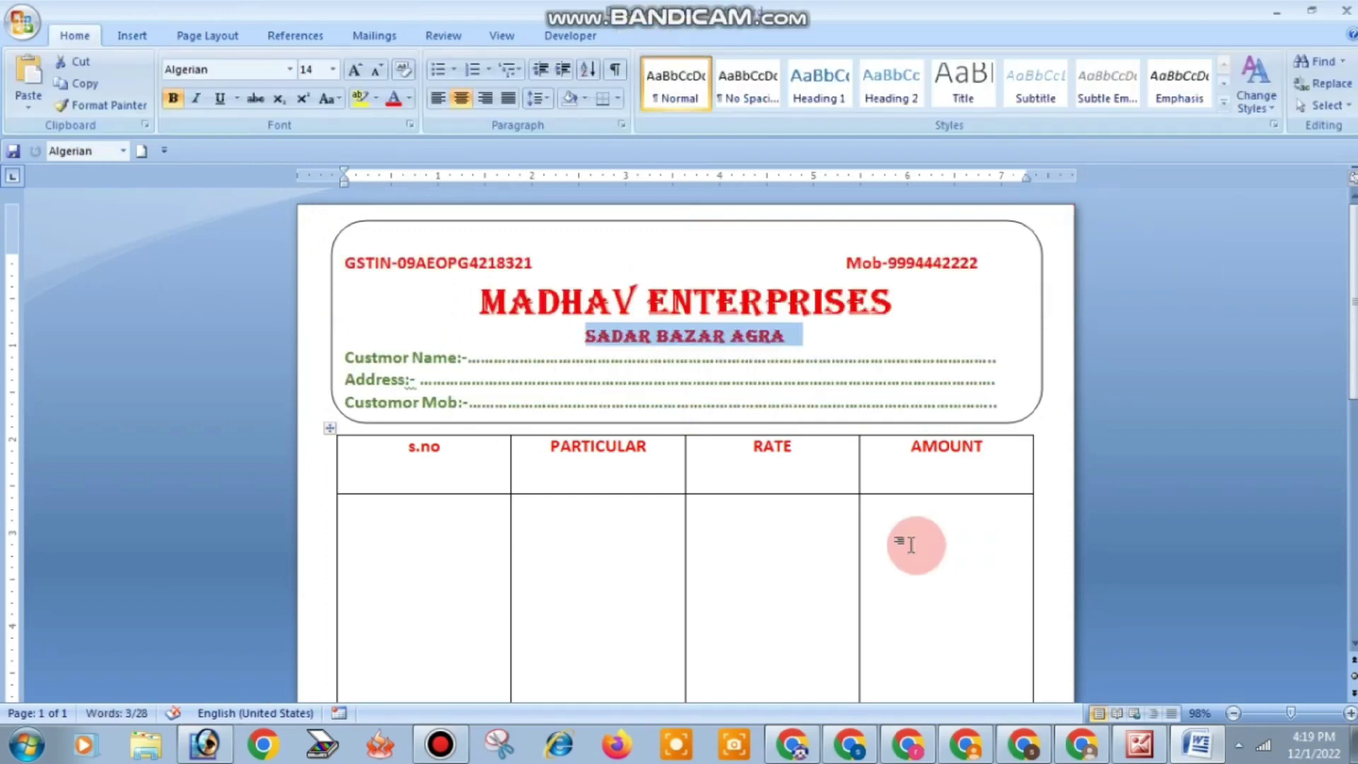
click(911, 544)
click(750, 478)
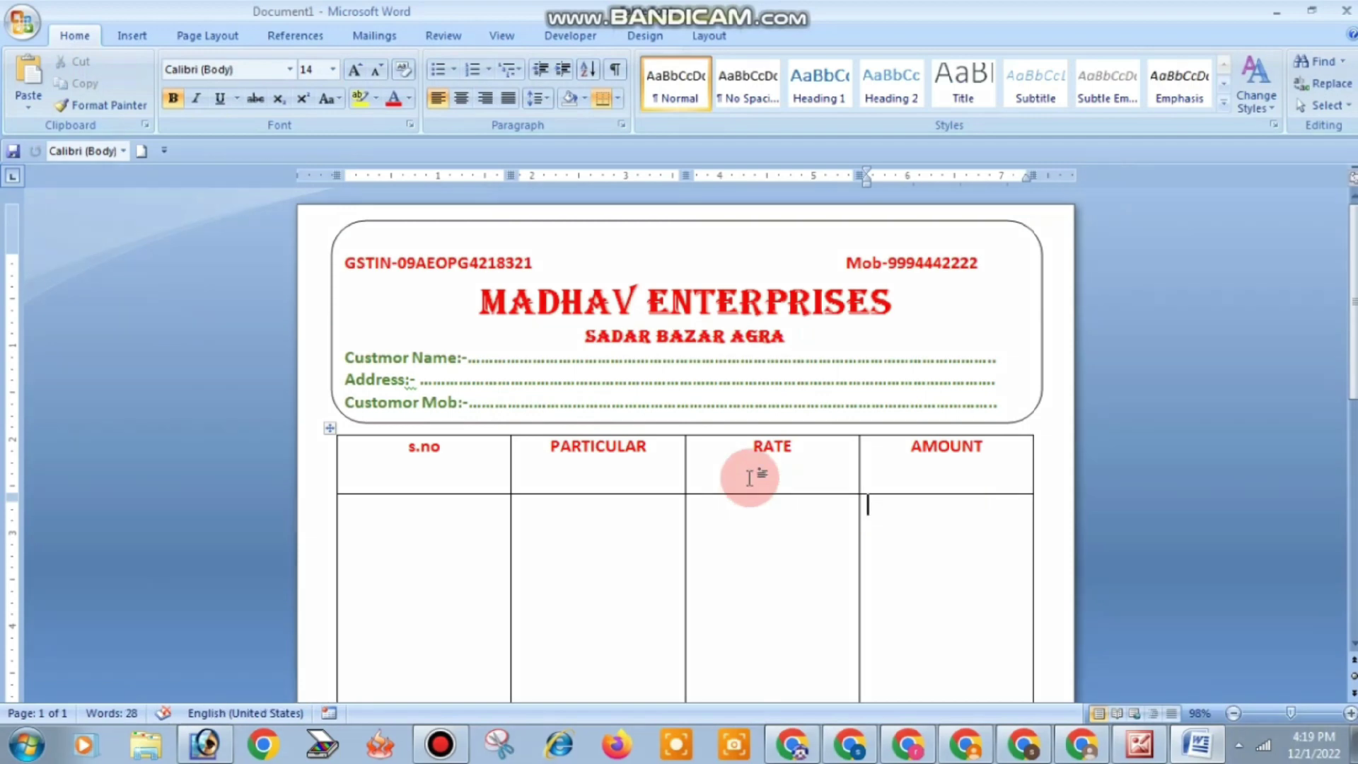